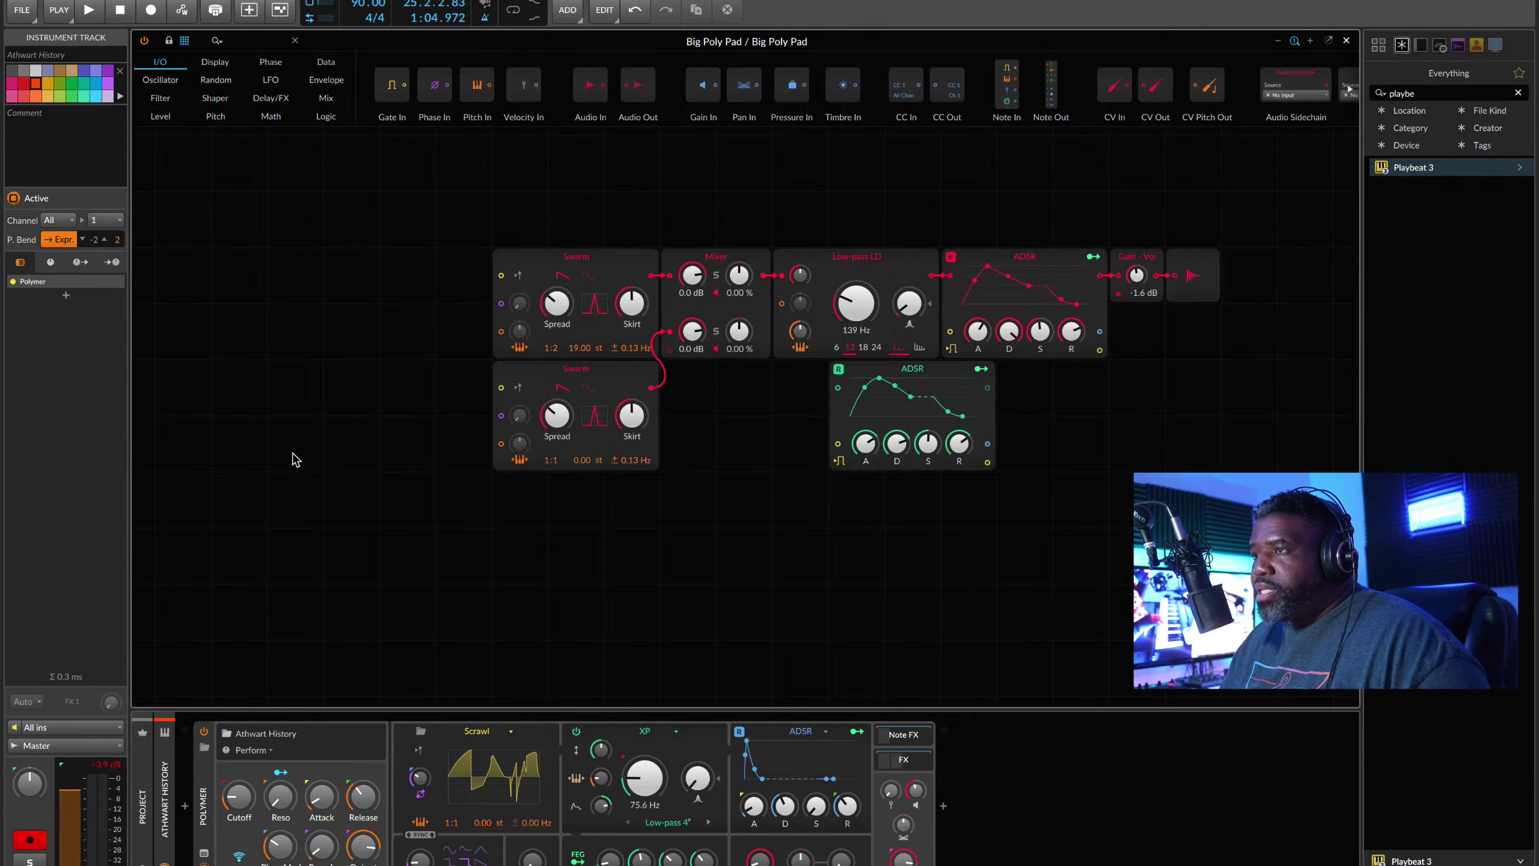
Step: Close the Big Poly Pad device editor and widen the browser after clearing its old search text
click(1345, 40)
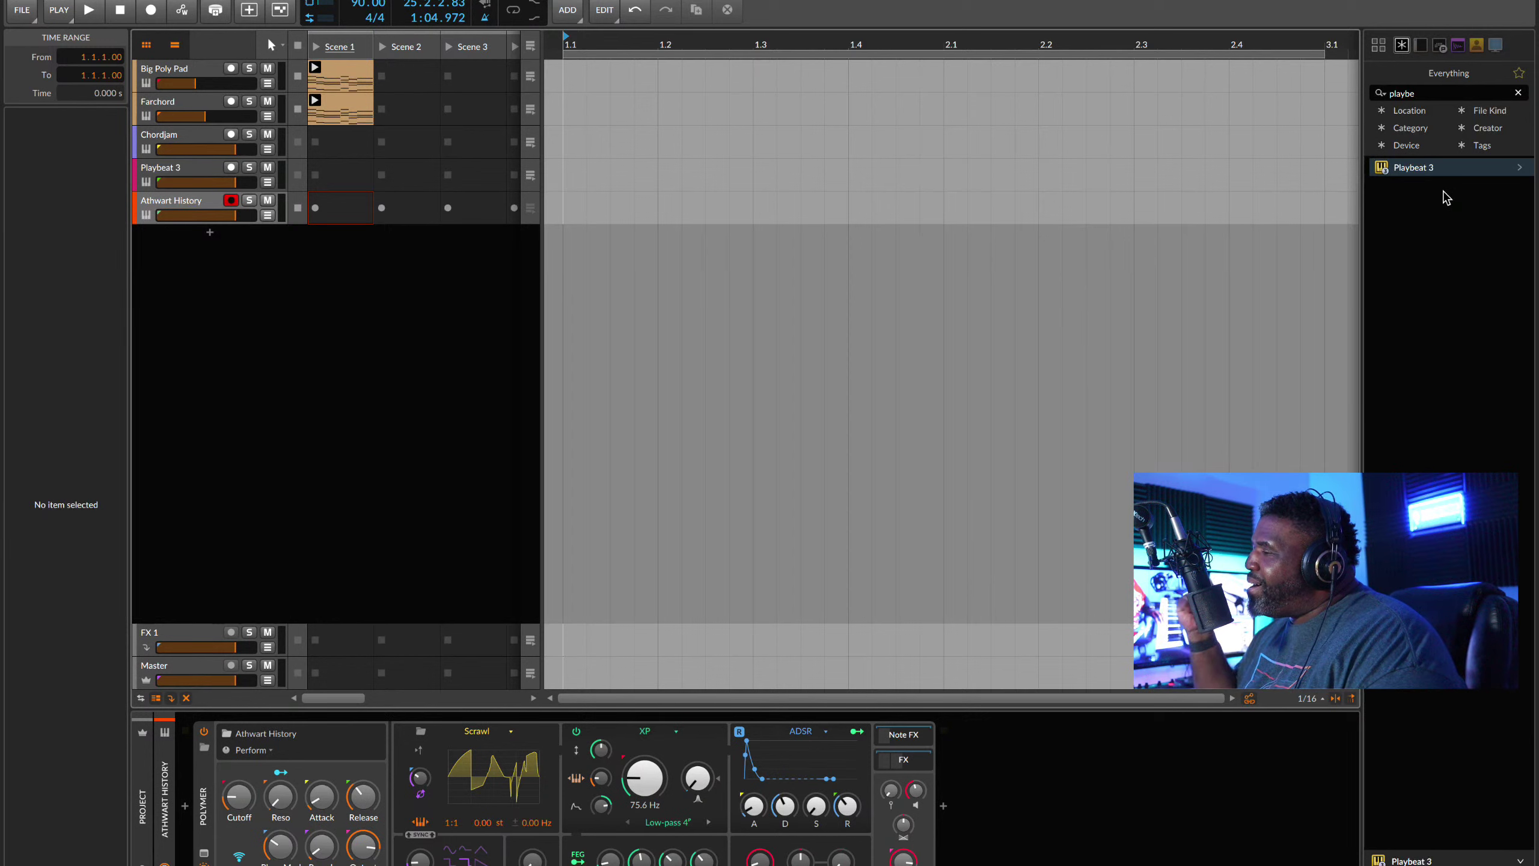
click(1517, 92)
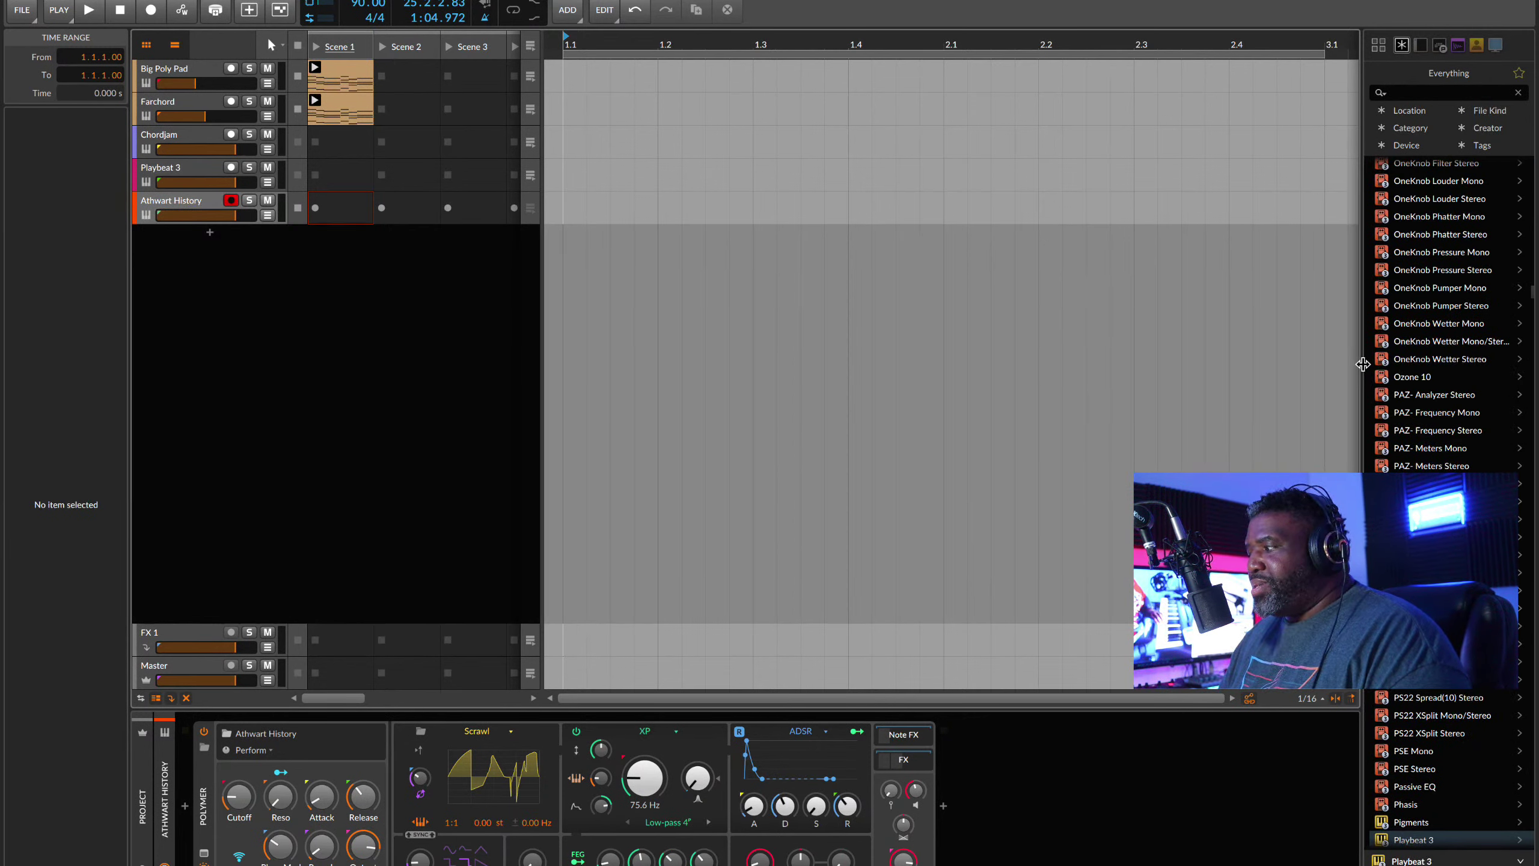
drag(1363, 363, 1061, 377)
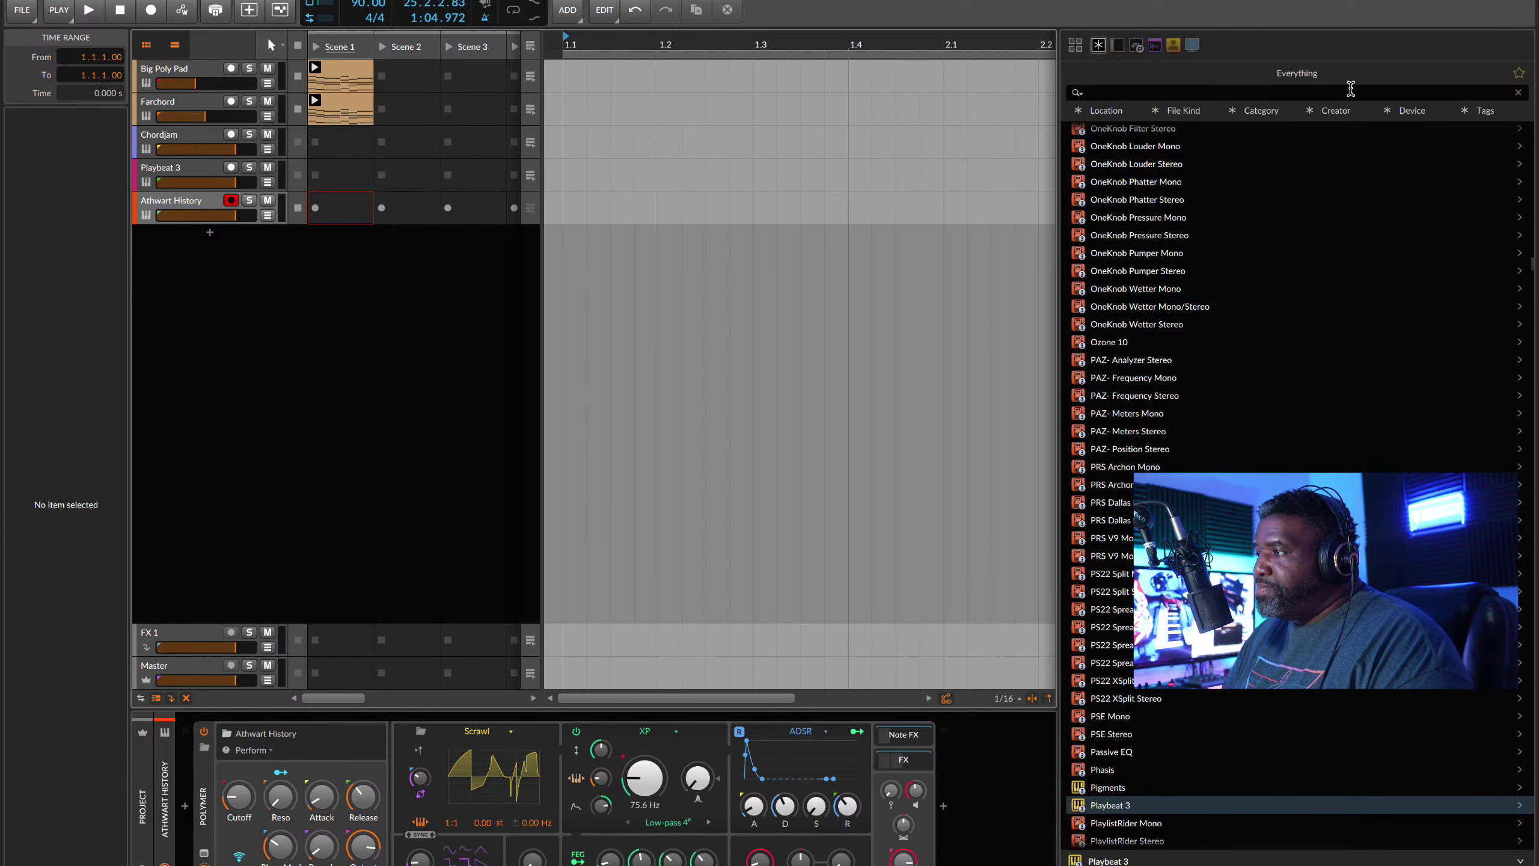
Step: Search the browser's Everything source for "kick" and look through the matching presets and samples
click(1250, 93)
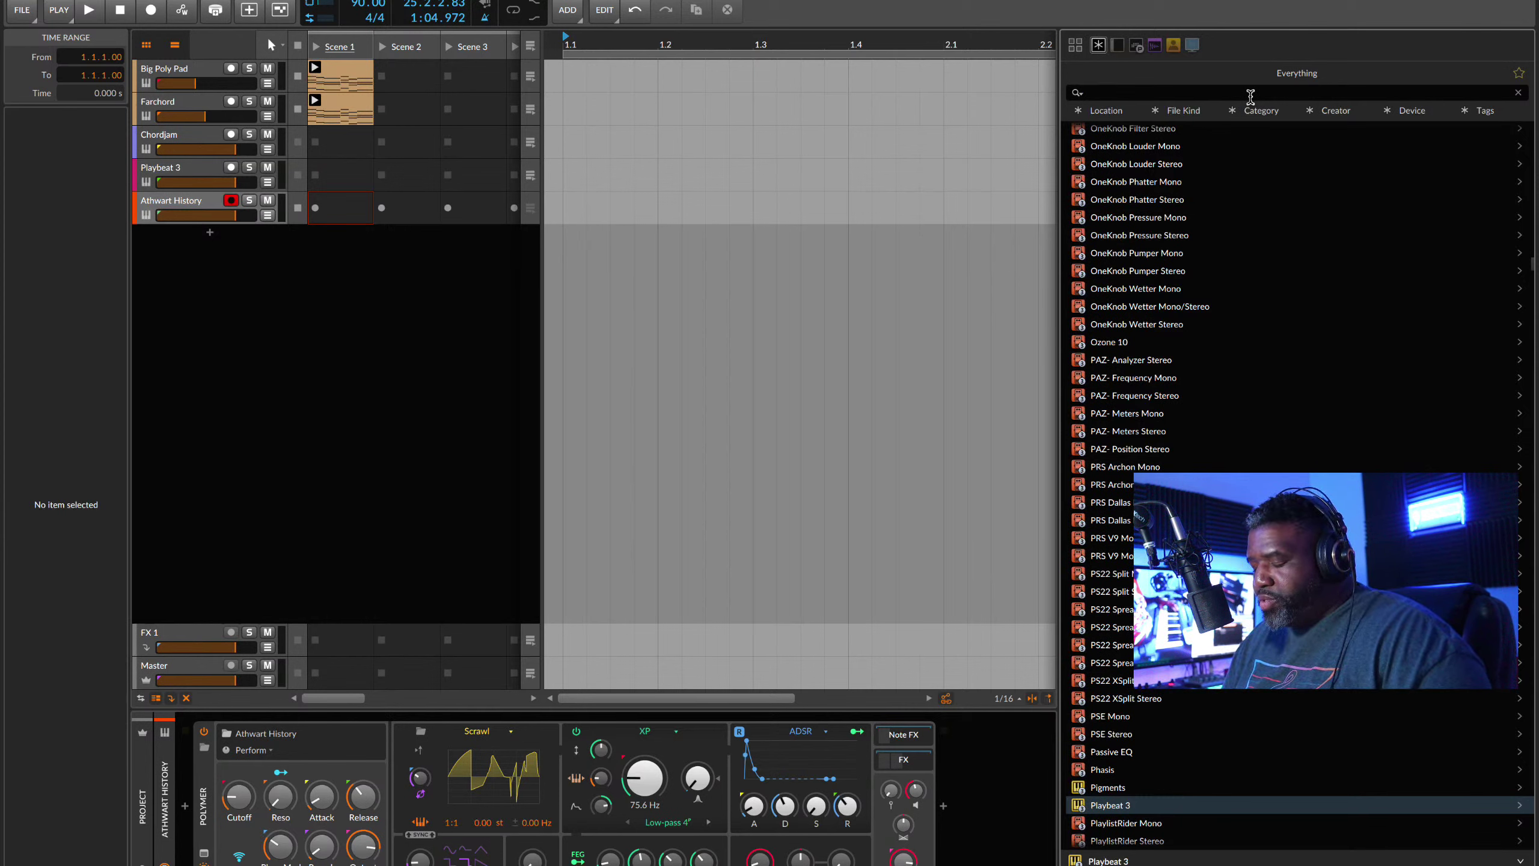
text(kick)
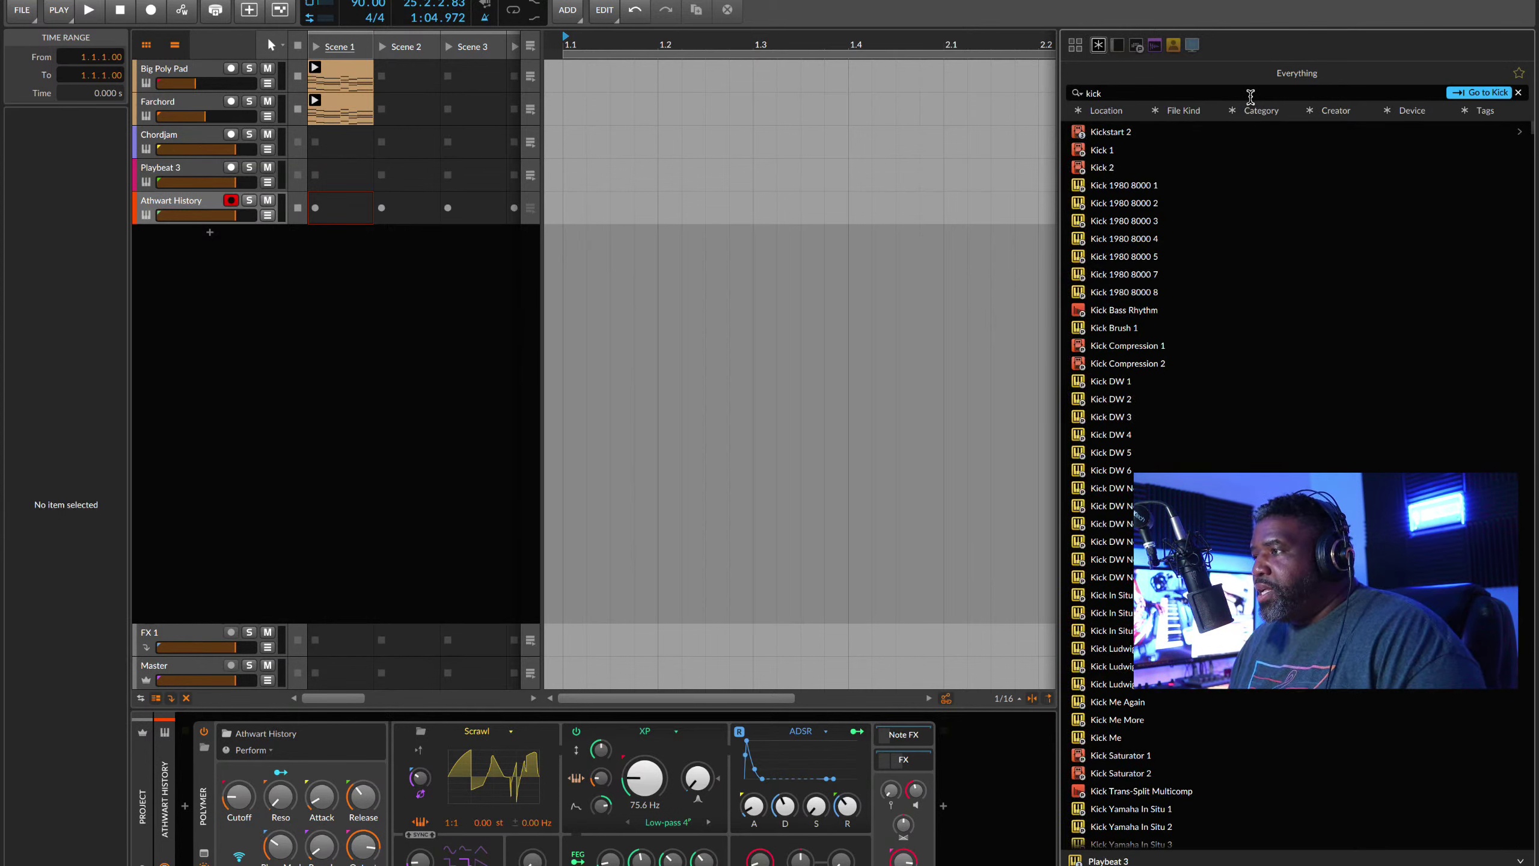
scroll(1288, 460, down, 3)
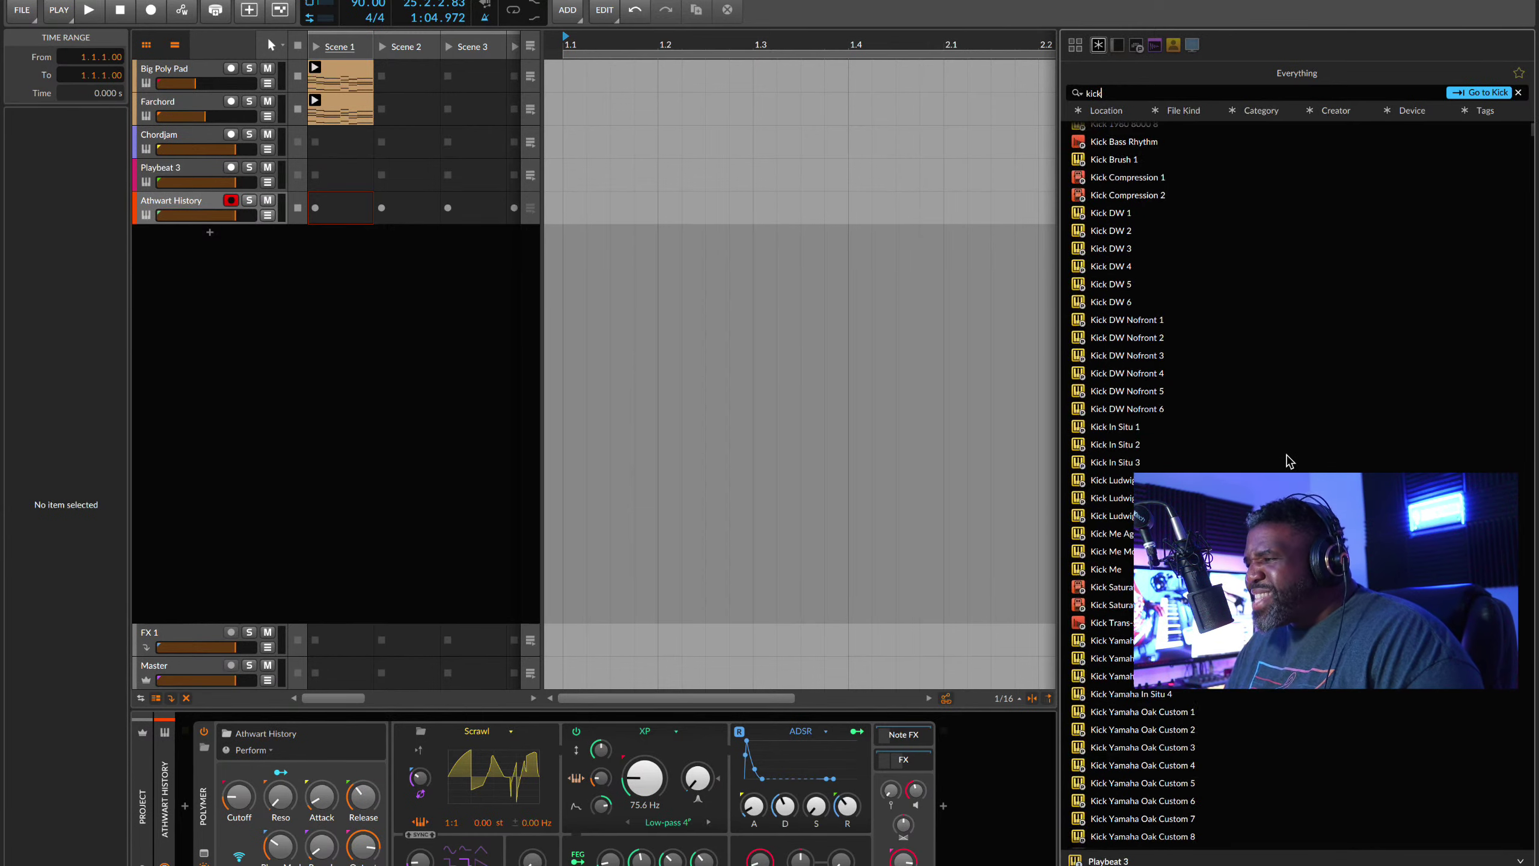
scroll(1289, 460, down, 14)
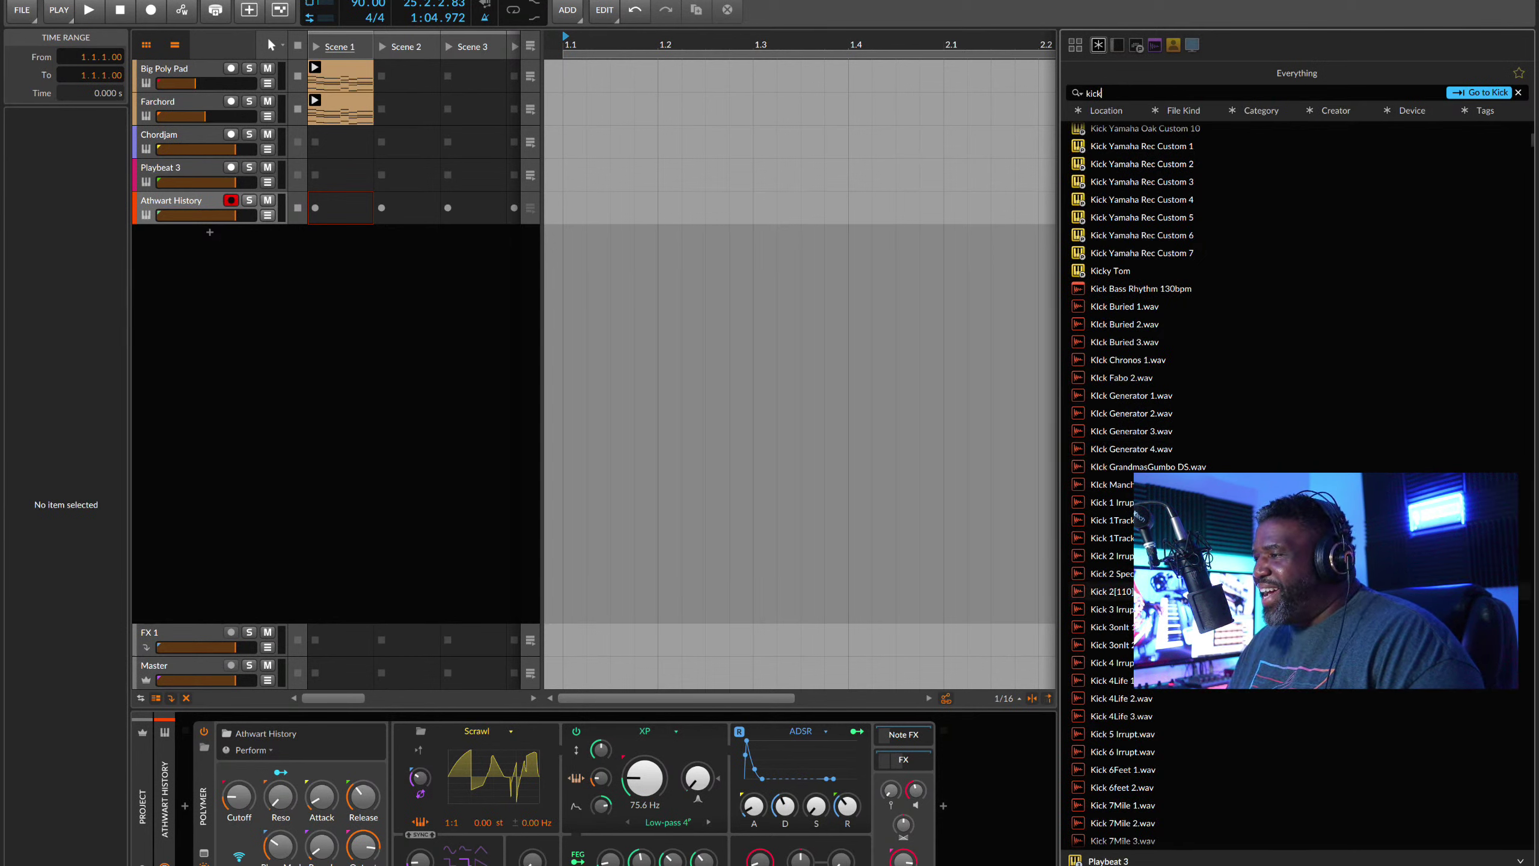
scroll(1167, 407, up, 2)
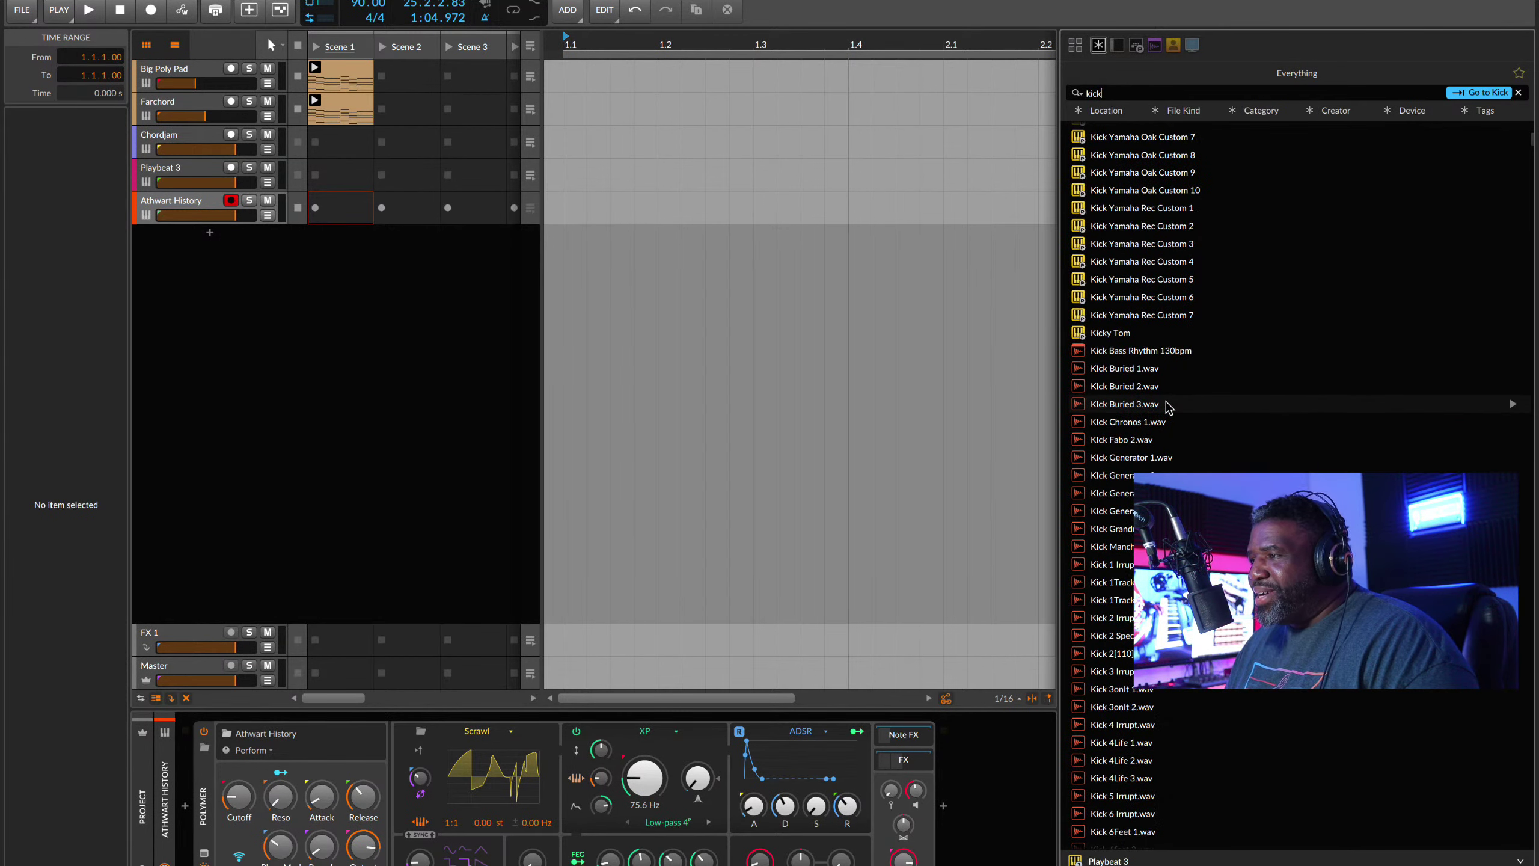
scroll(1167, 407, up, 15)
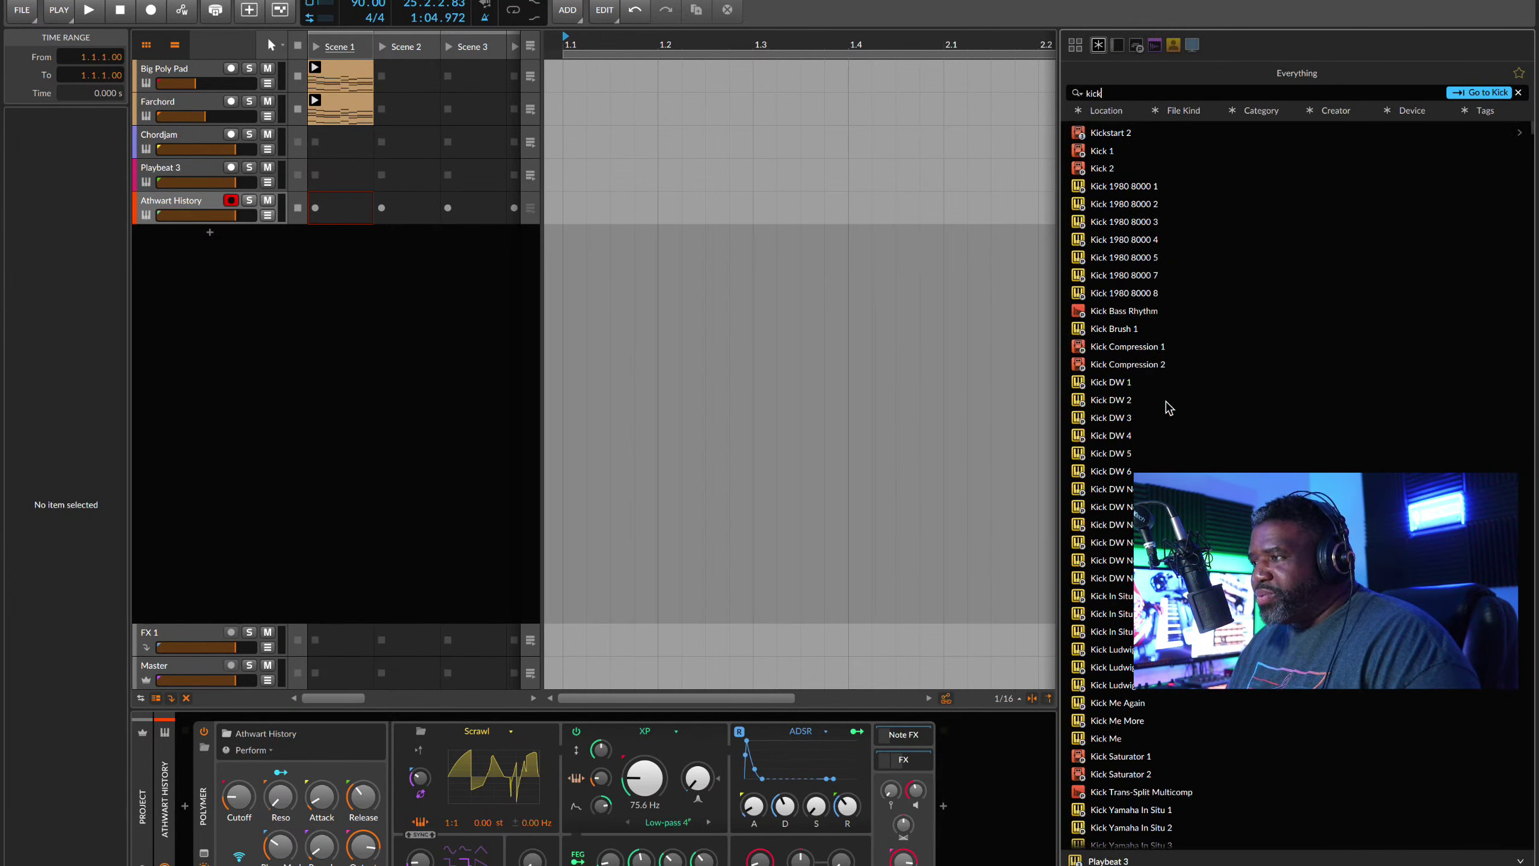
scroll(1168, 408, down, 15)
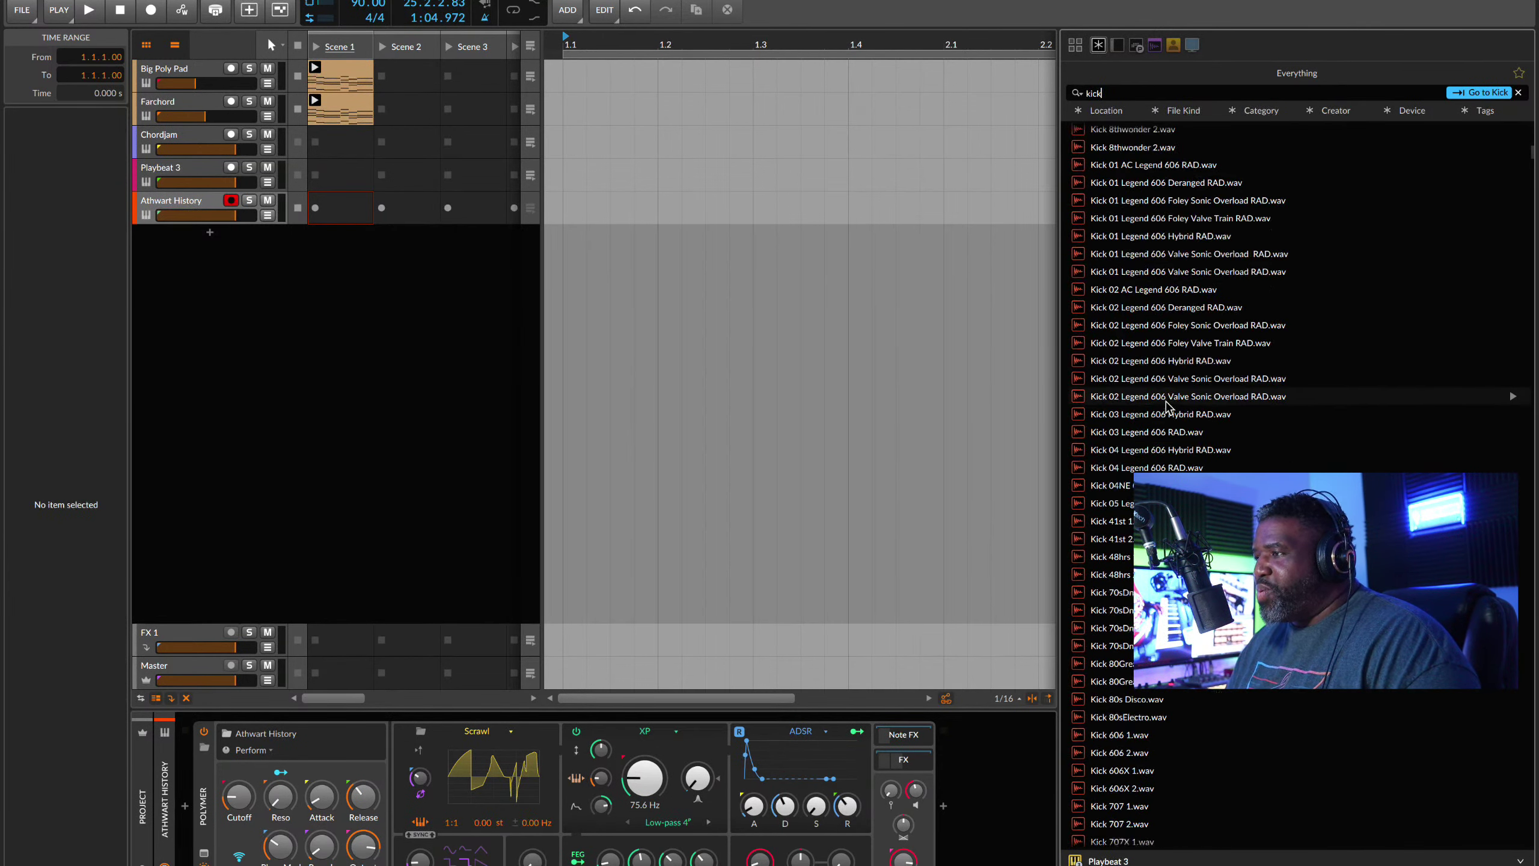
scroll(1168, 407, down, 15)
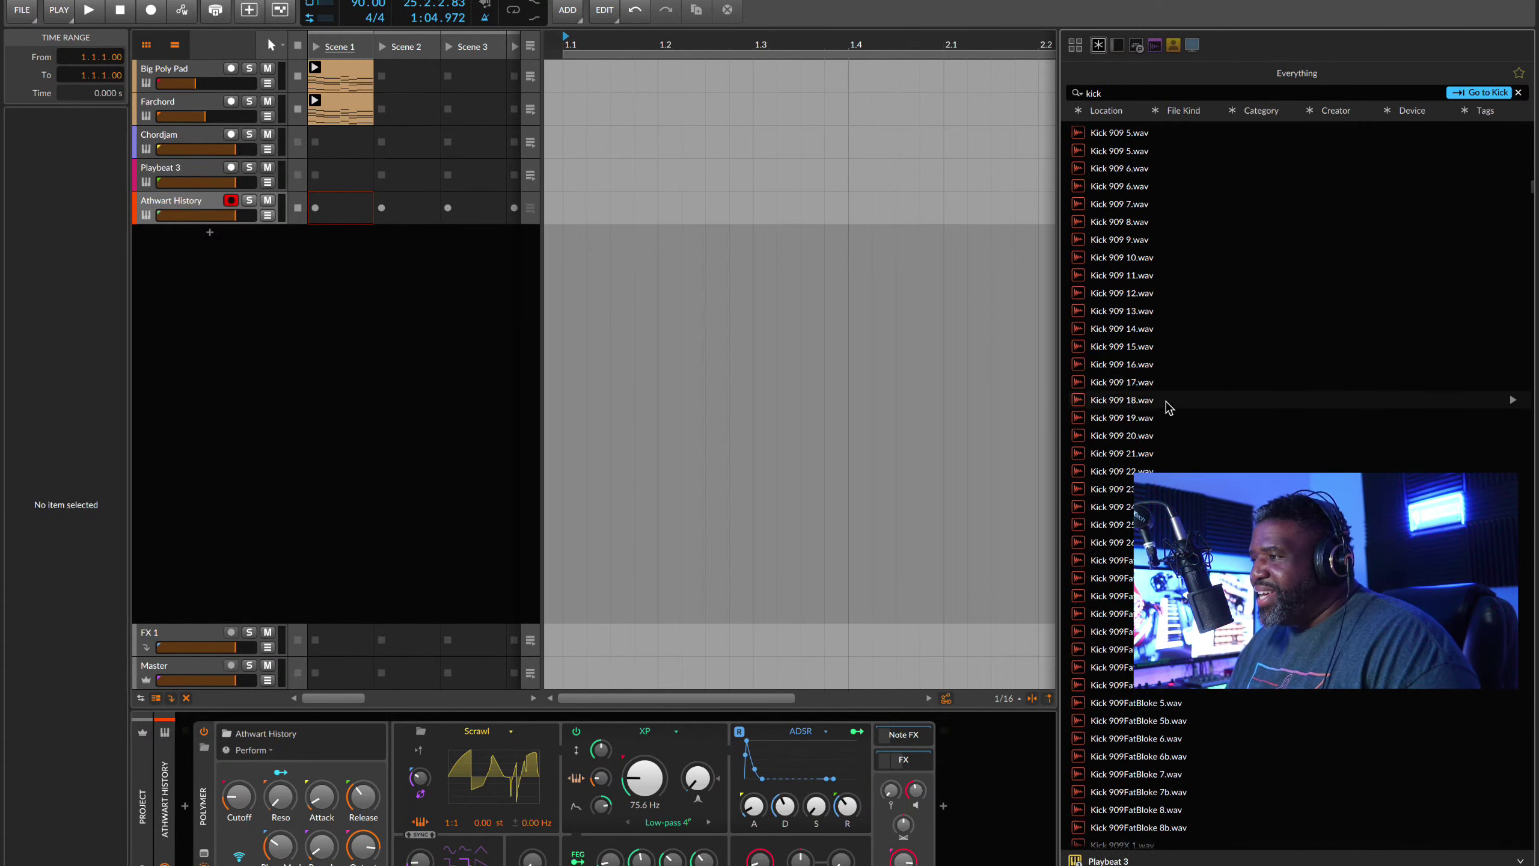
scroll(1168, 408, down, 15)
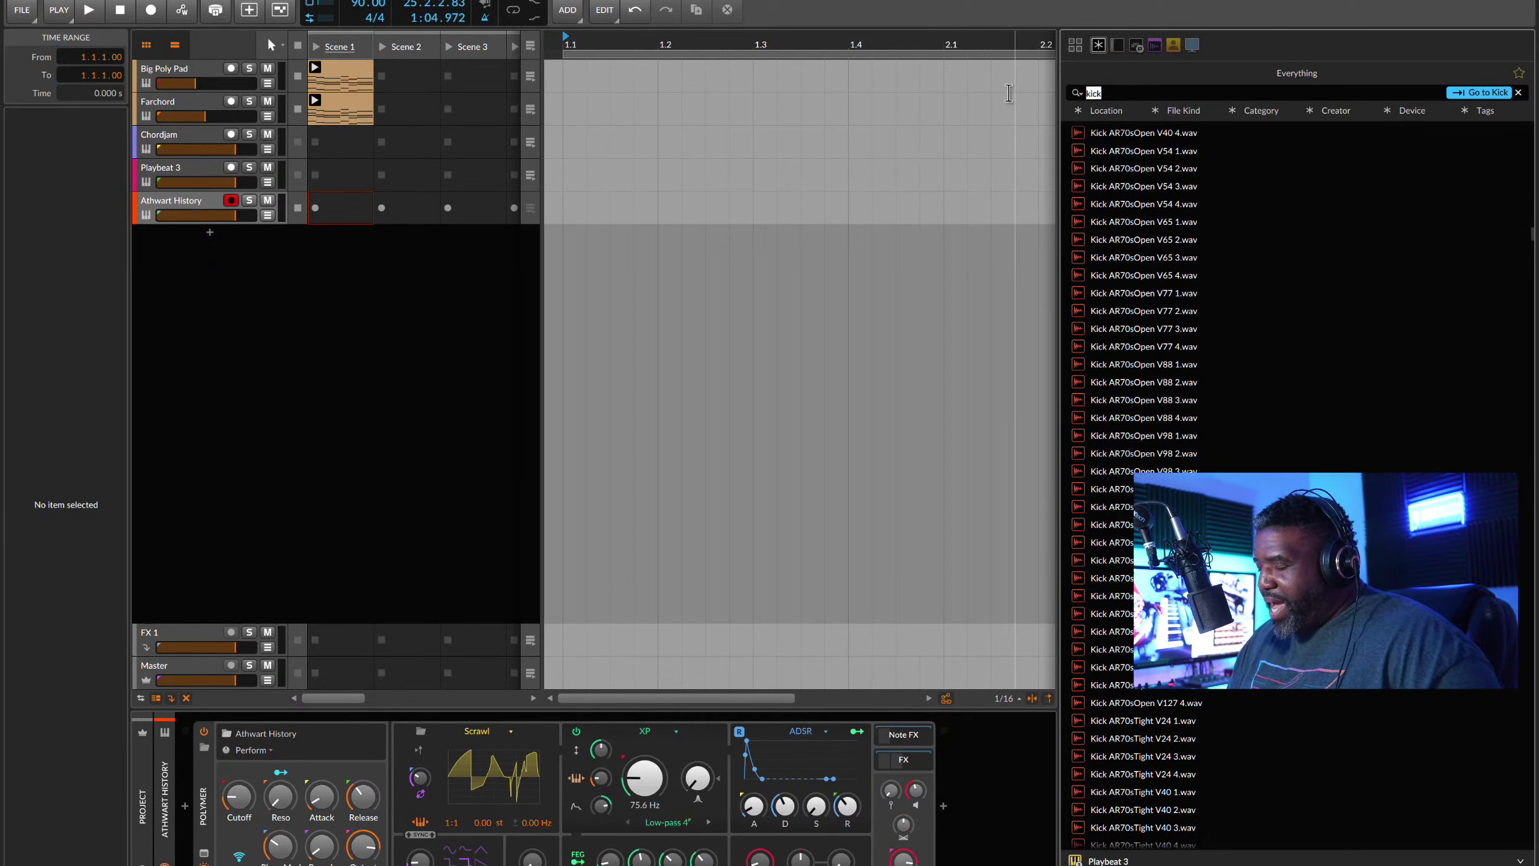
Step: Clear the "kick" search term and return to the unfiltered browser list
key(BackSpace)
key(BackSpace)
key(BackSpace)
key(BackSpace)
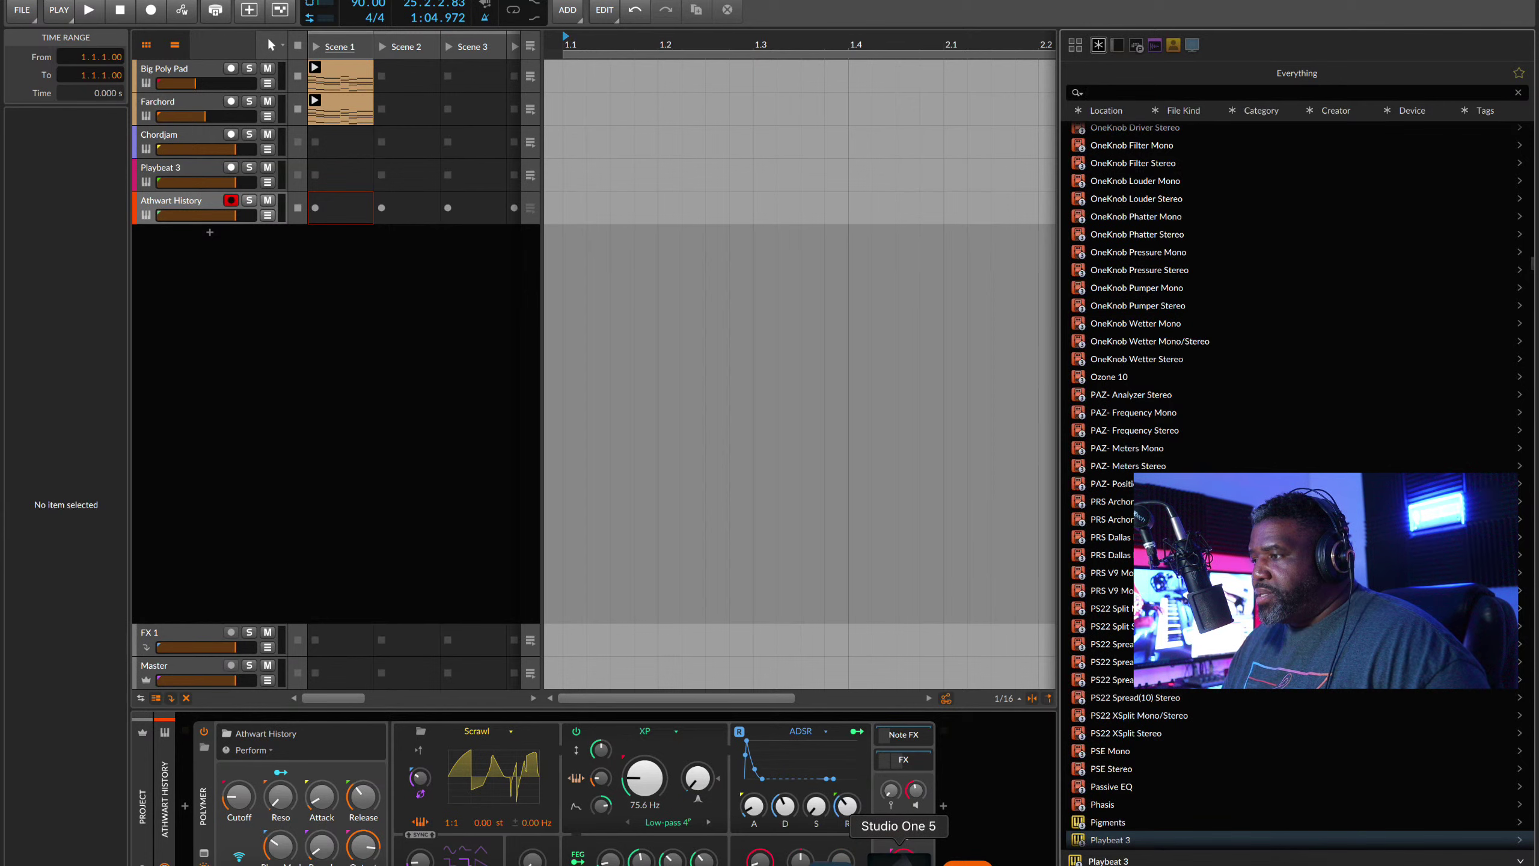
scroll(1210, 275, up, 15)
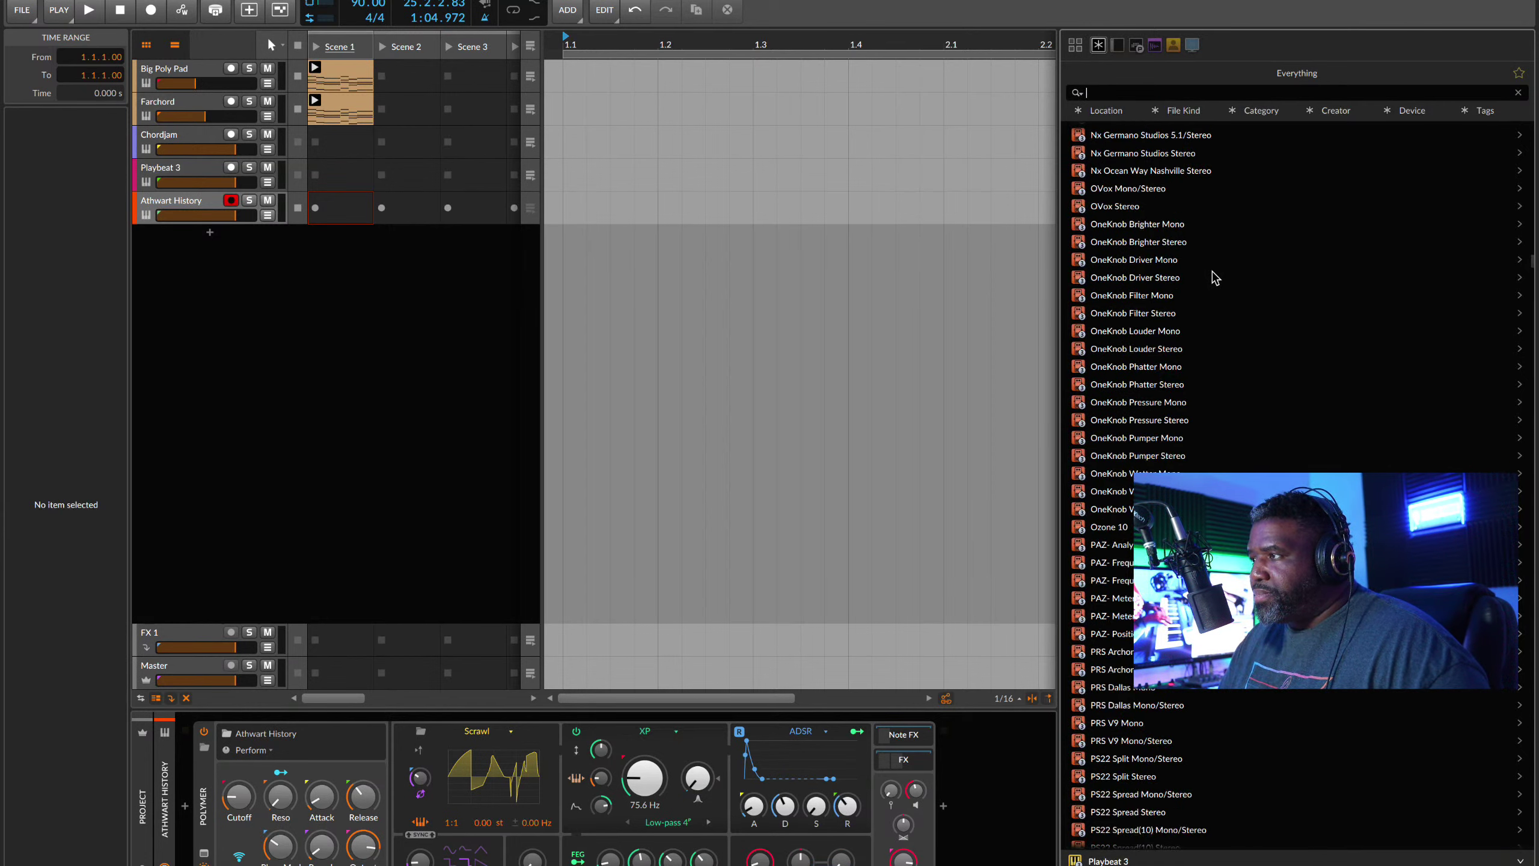
scroll(1112, 129, up, 1)
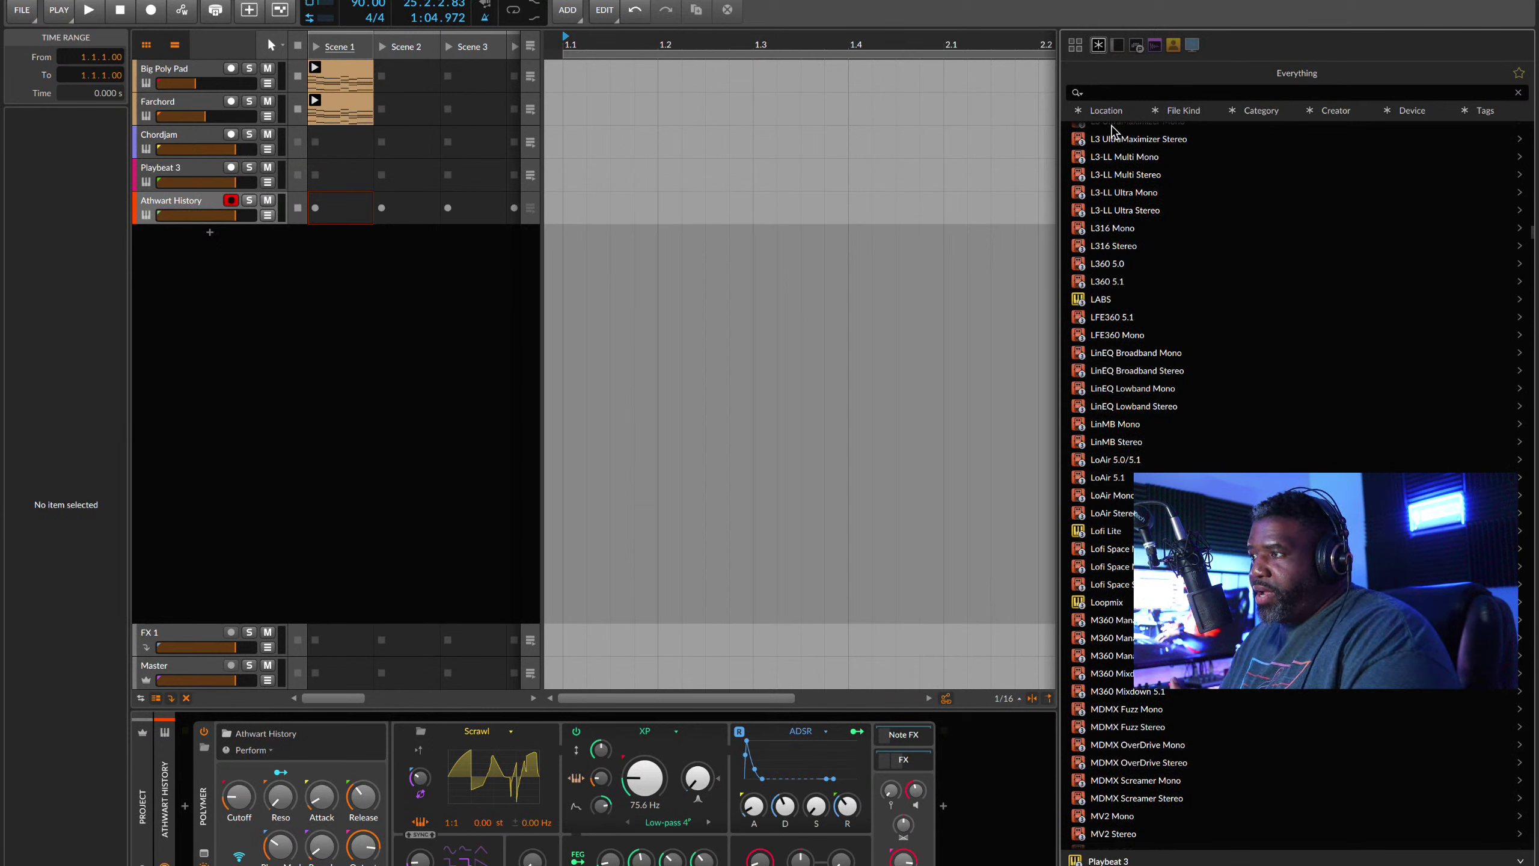
Step: Examine the browser's filter options for Location, File Kind, Category, Creator, Device and Tags
click(1111, 112)
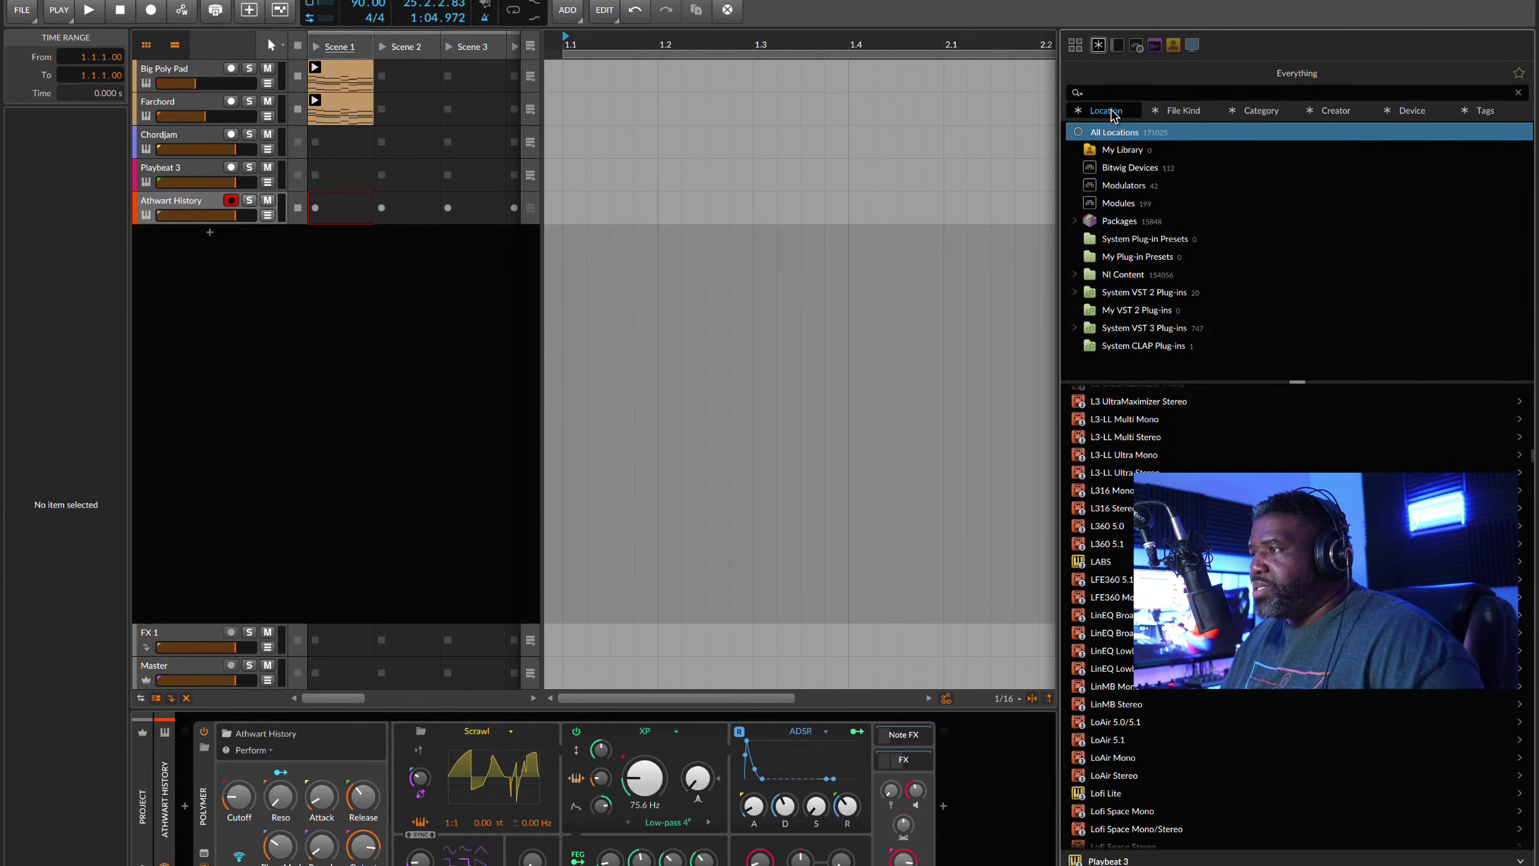
click(1184, 112)
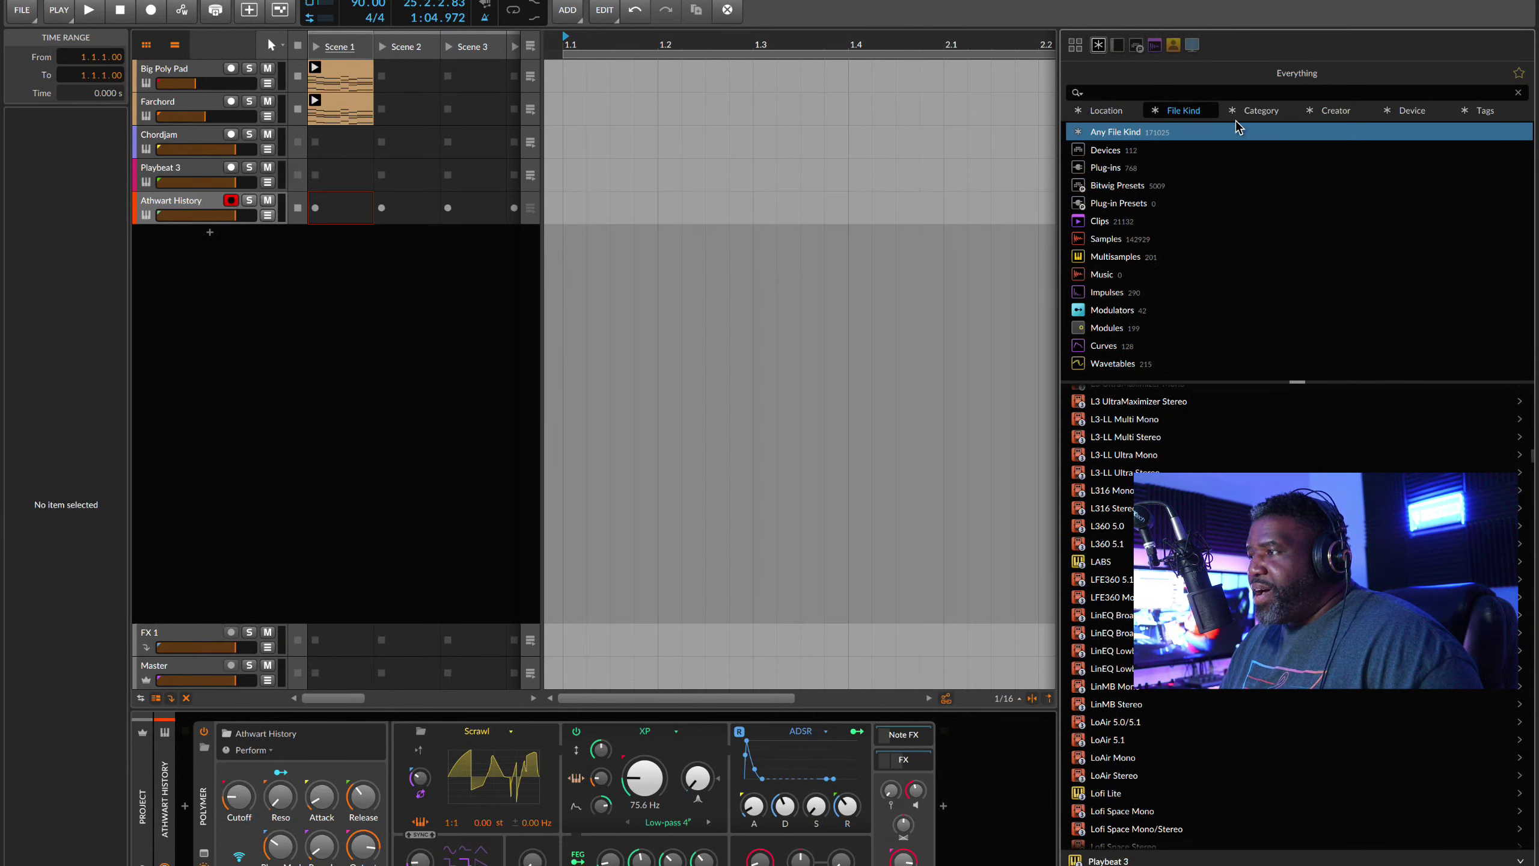
click(1259, 112)
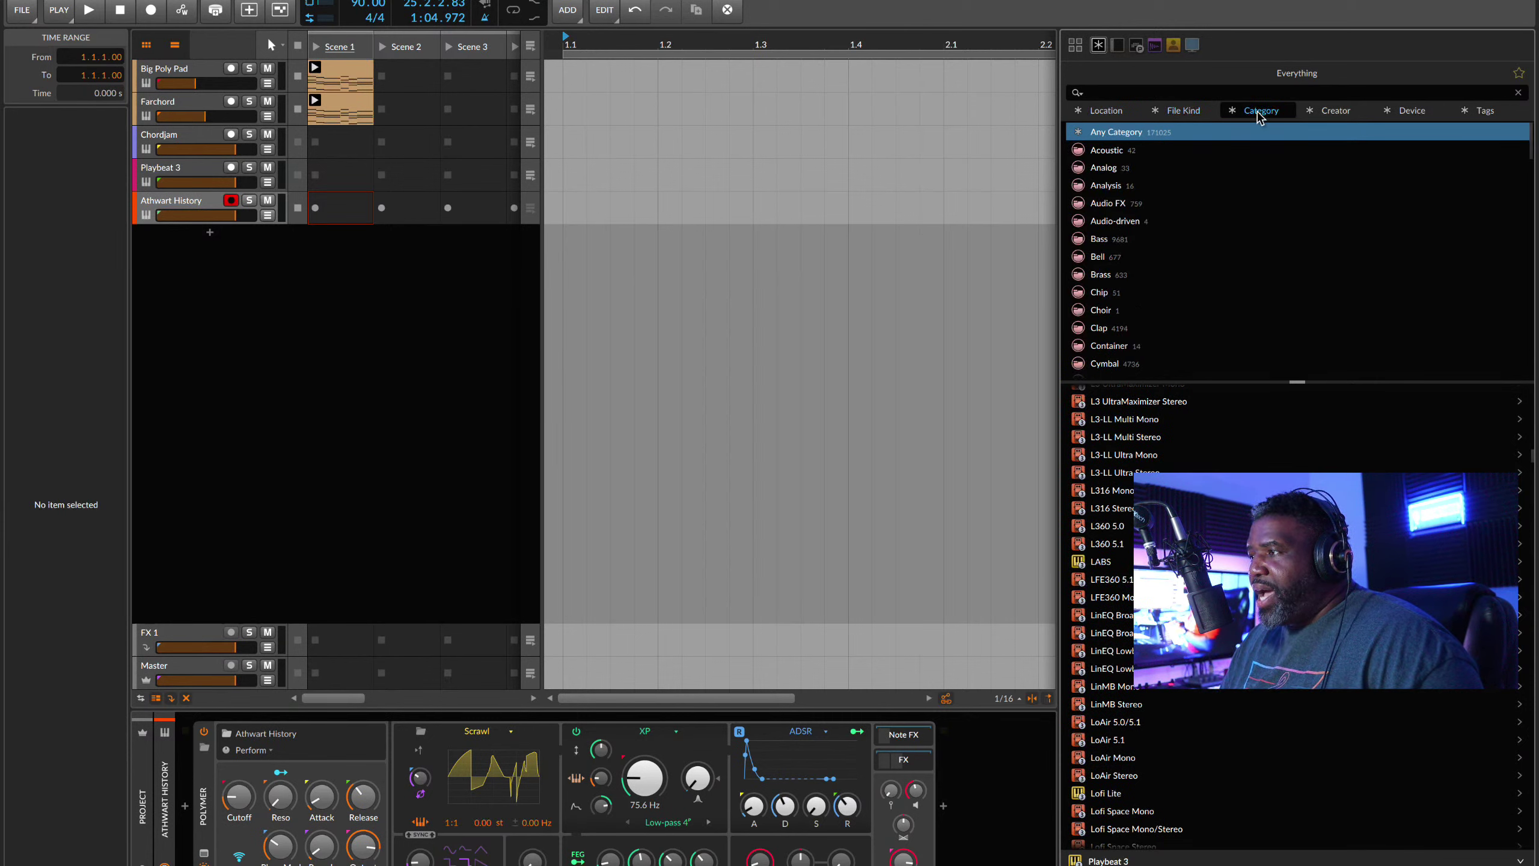
click(1336, 111)
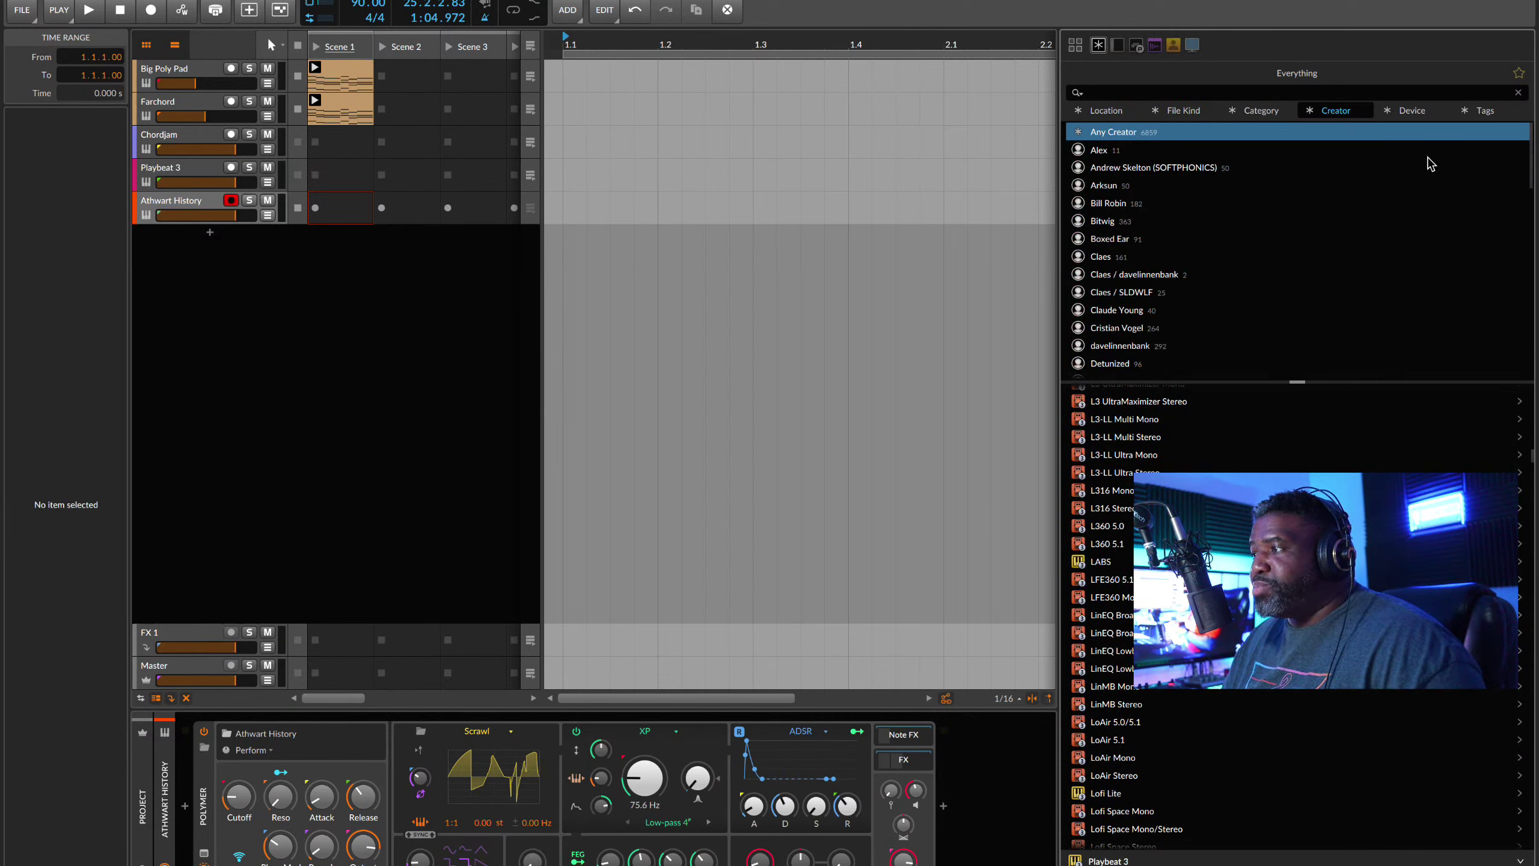
click(1411, 111)
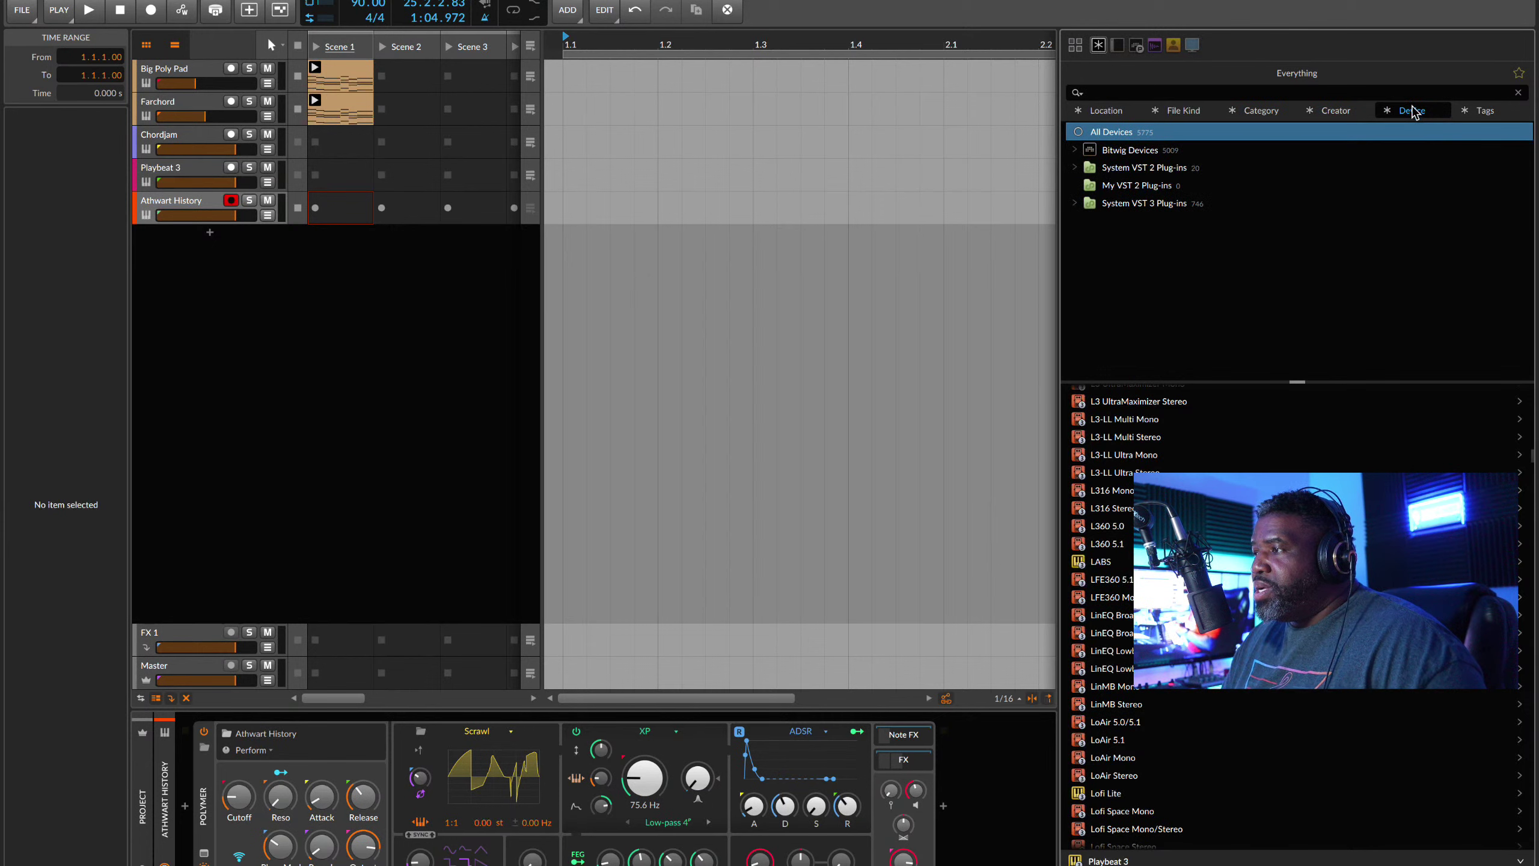
click(1486, 111)
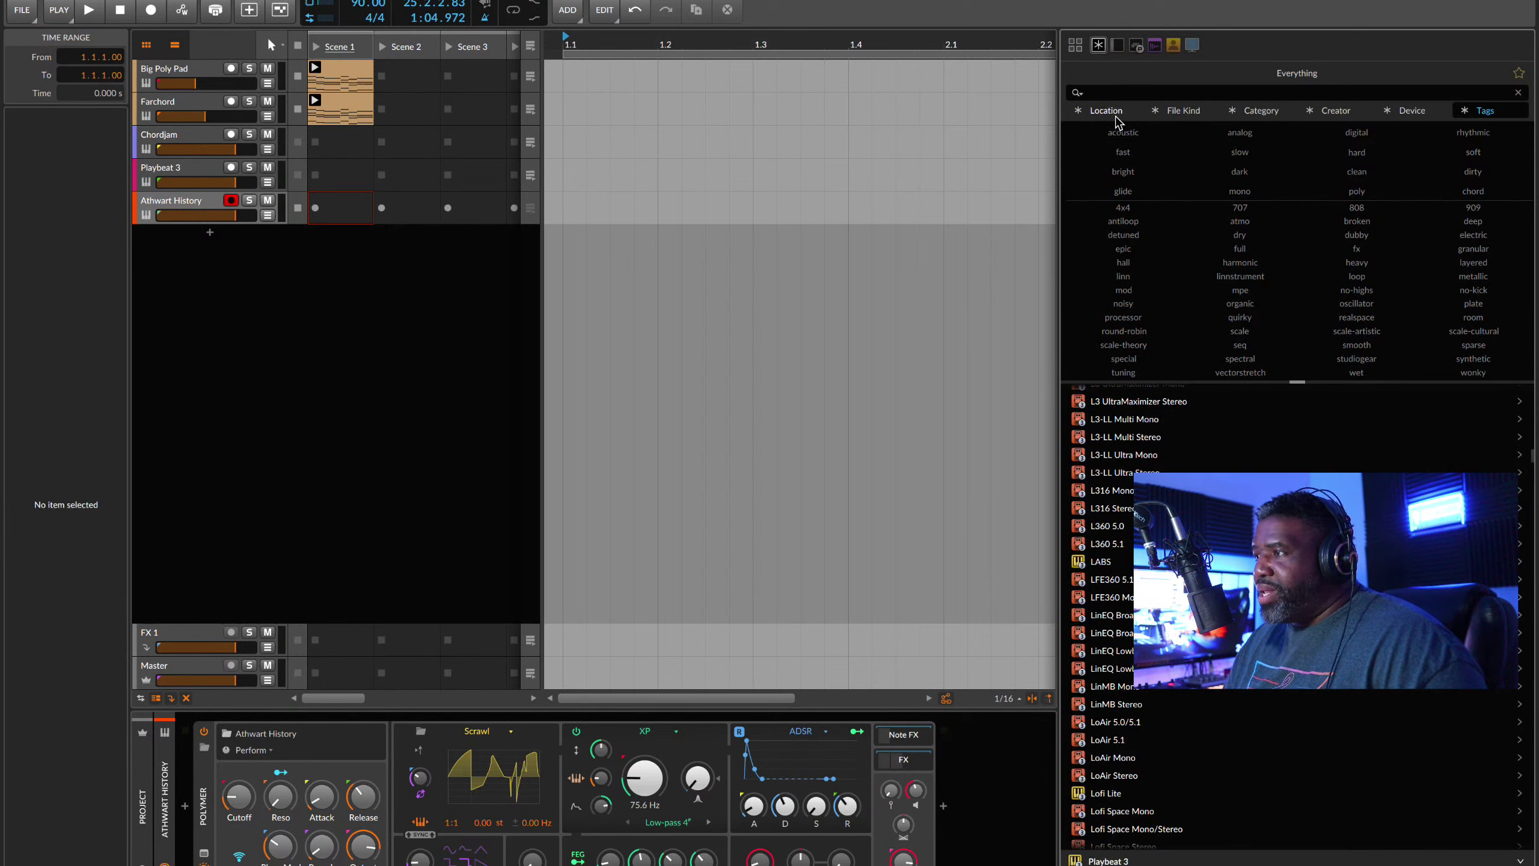
Step: Review the content sources under Packages, Collections, By Kind and Locations, finishing with Everything as the chosen source
click(1073, 49)
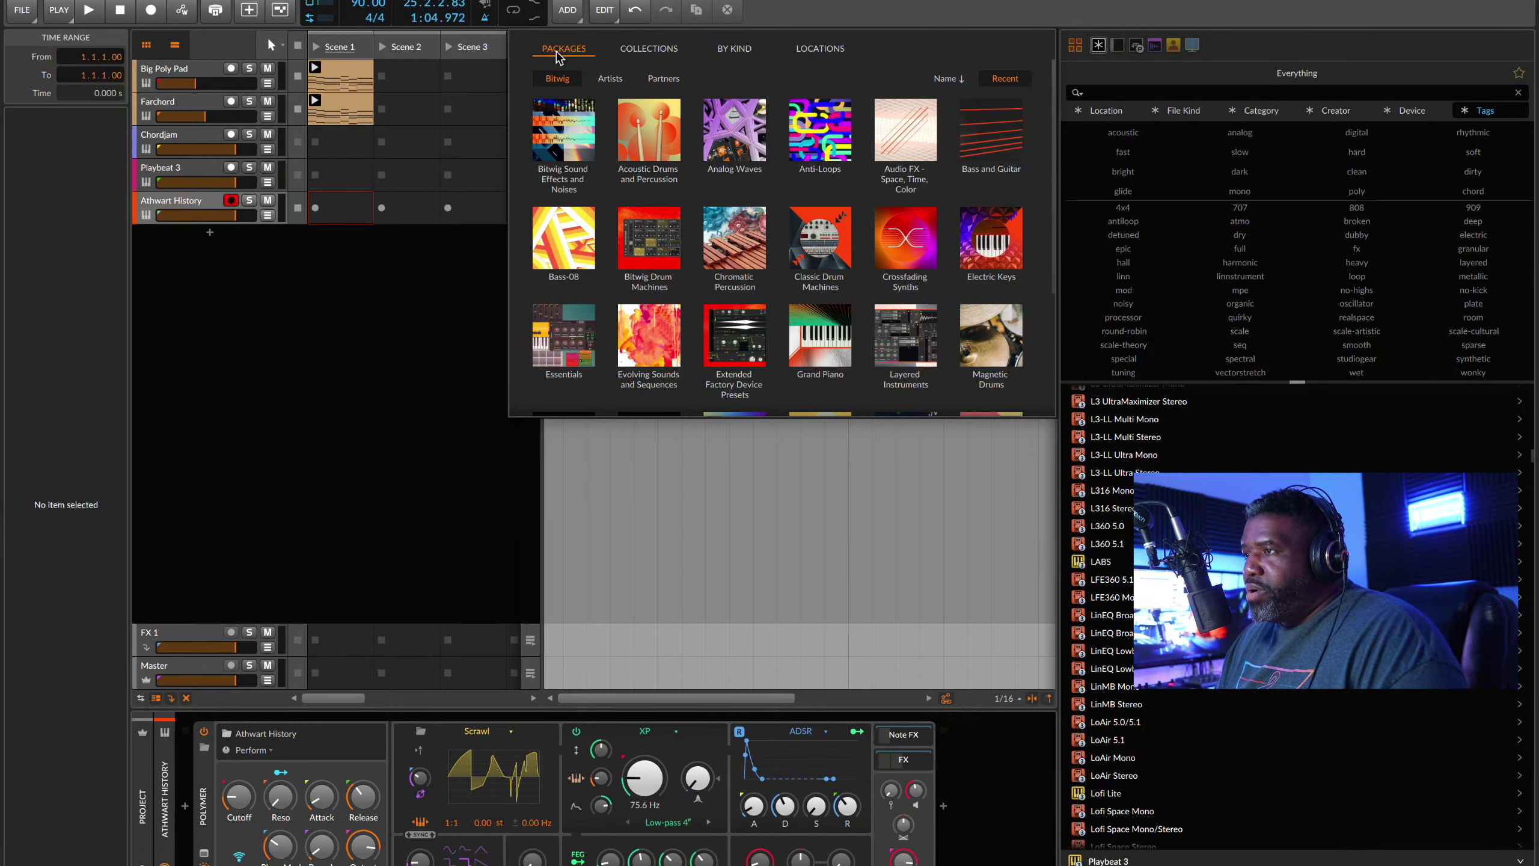
click(648, 55)
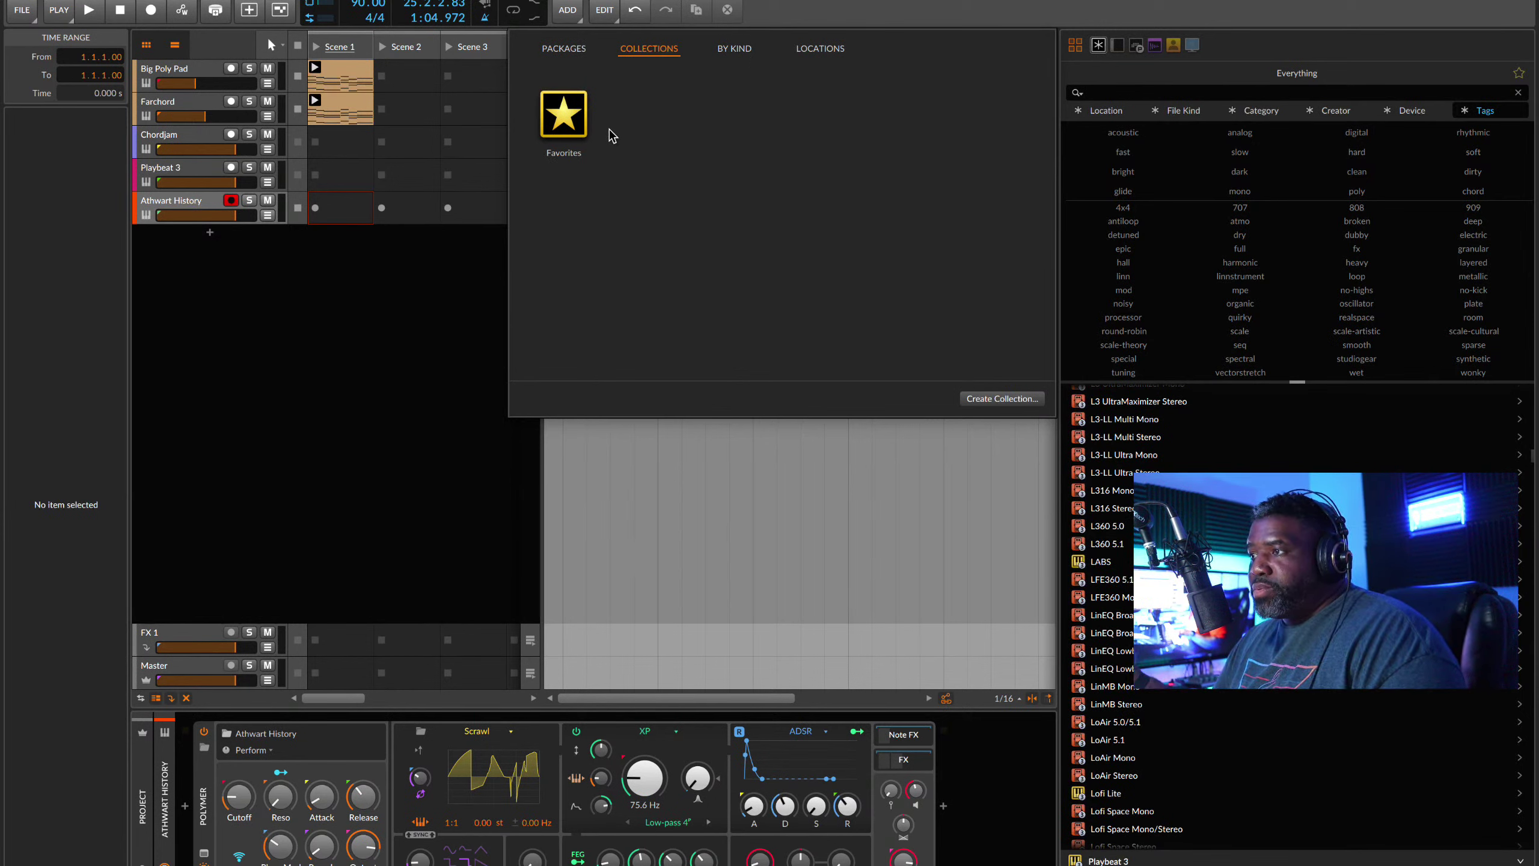
click(732, 51)
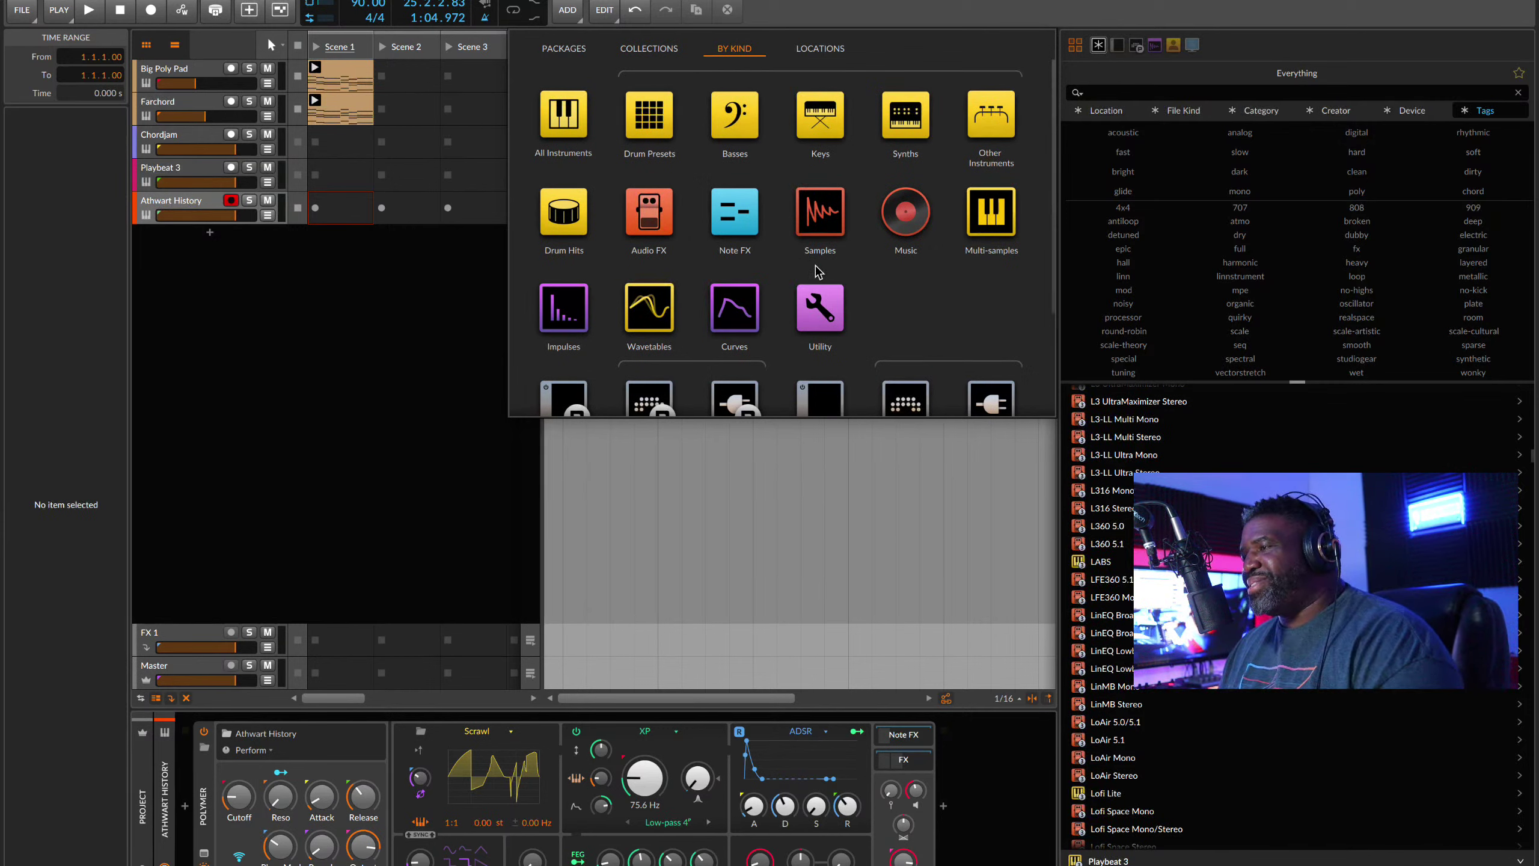
scroll(815, 271, down, 3)
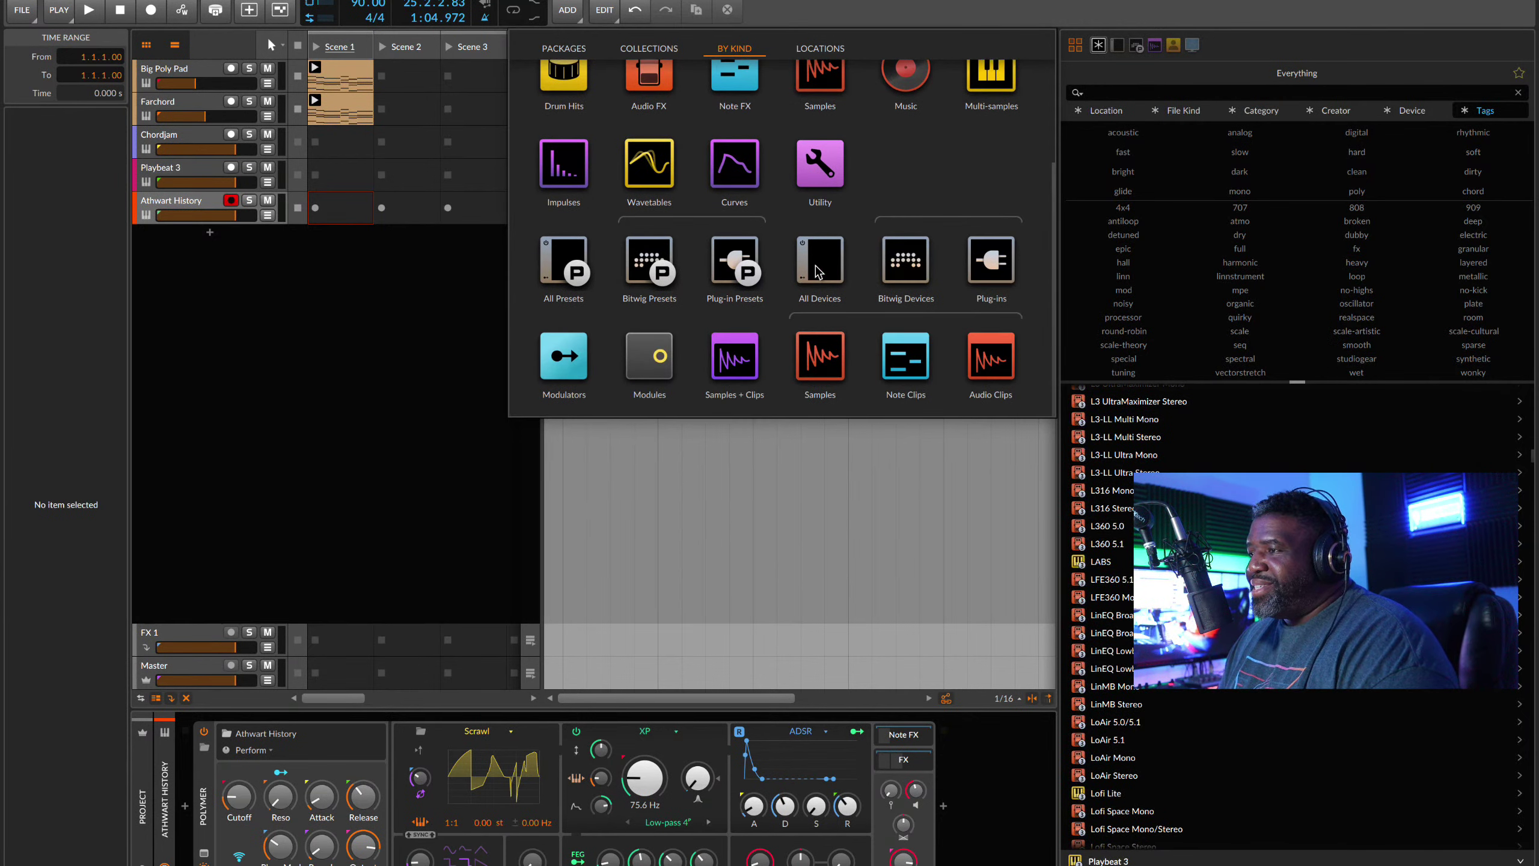
scroll(812, 245, up, 3)
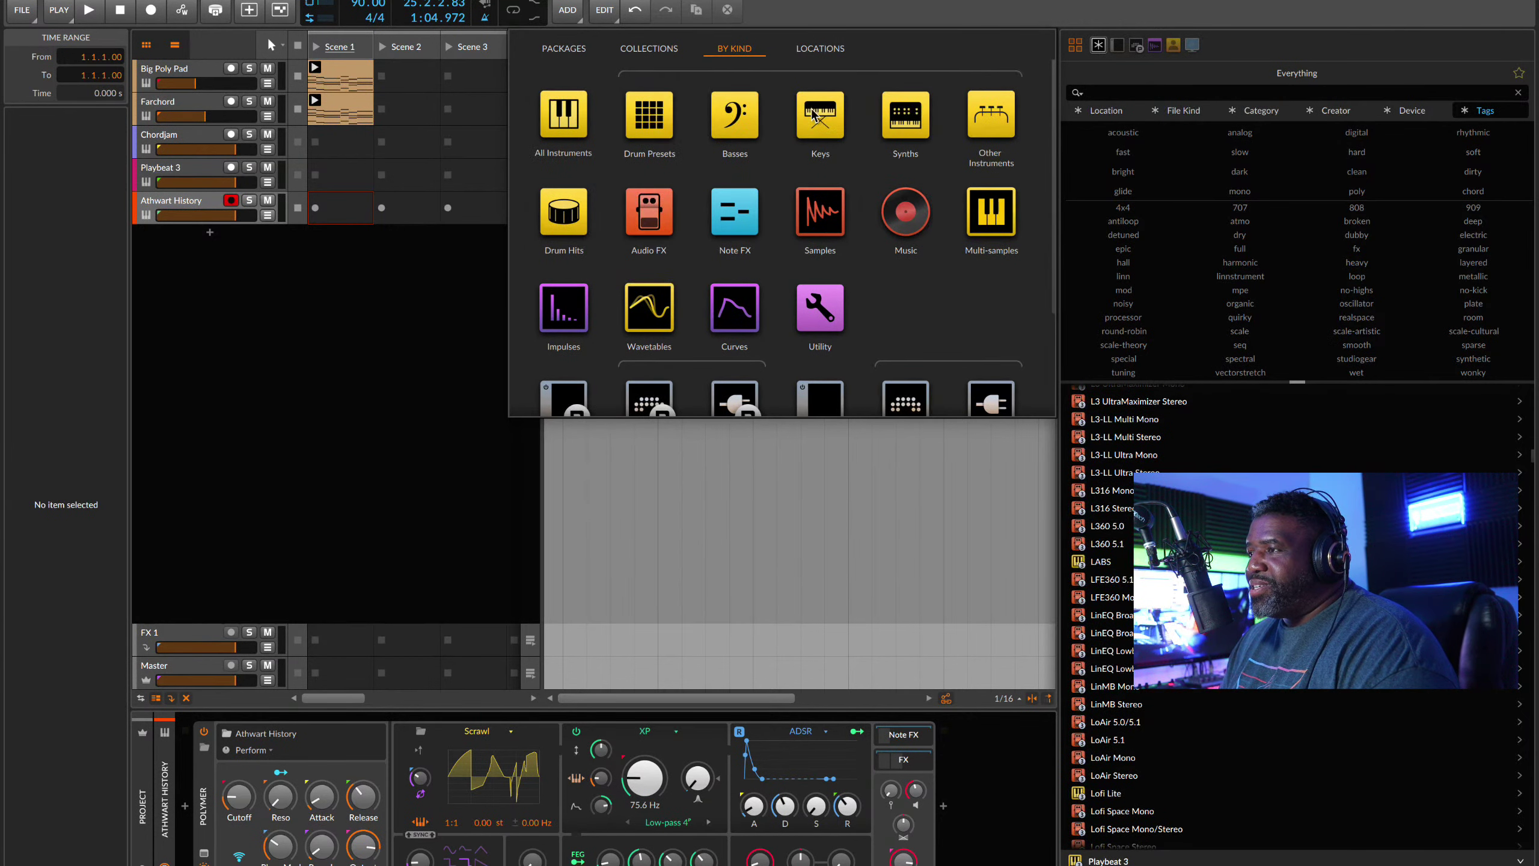
click(812, 55)
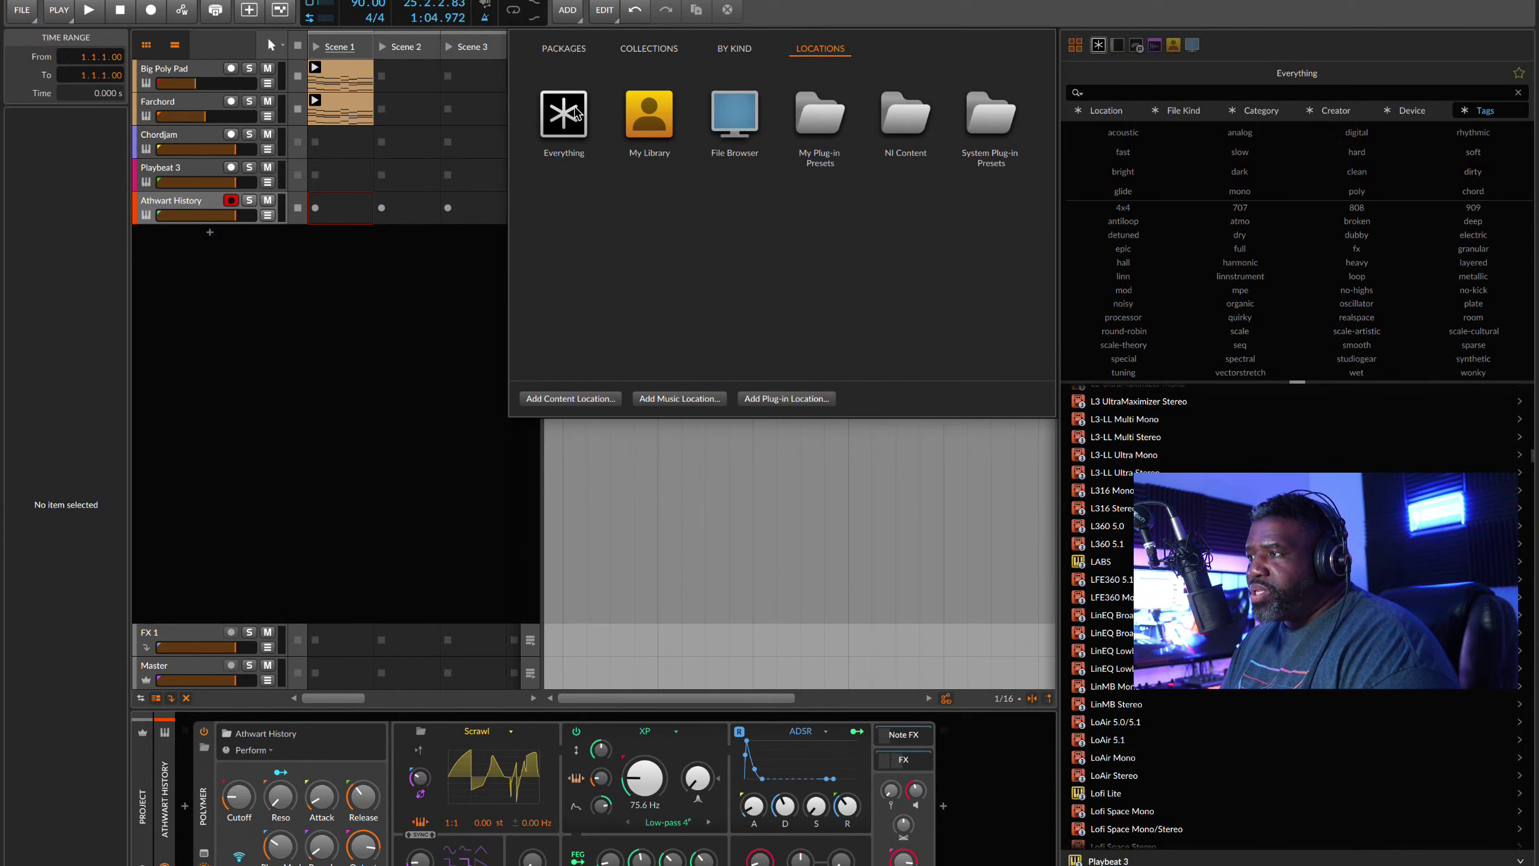
click(575, 121)
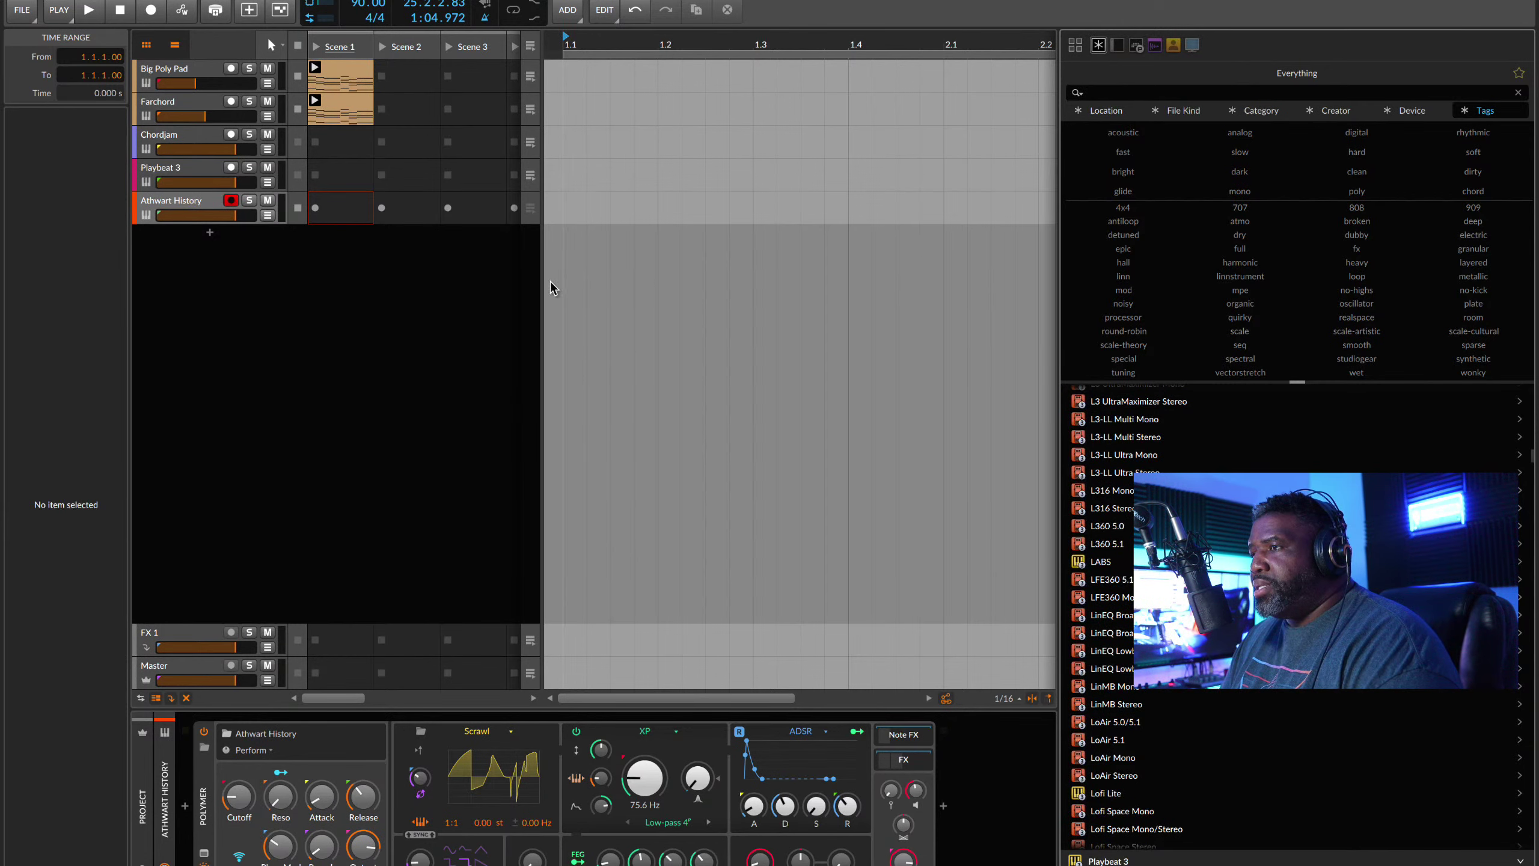
Step: Add a new instrument track below Athwart History and move its device browser window higher up
click(210, 232)
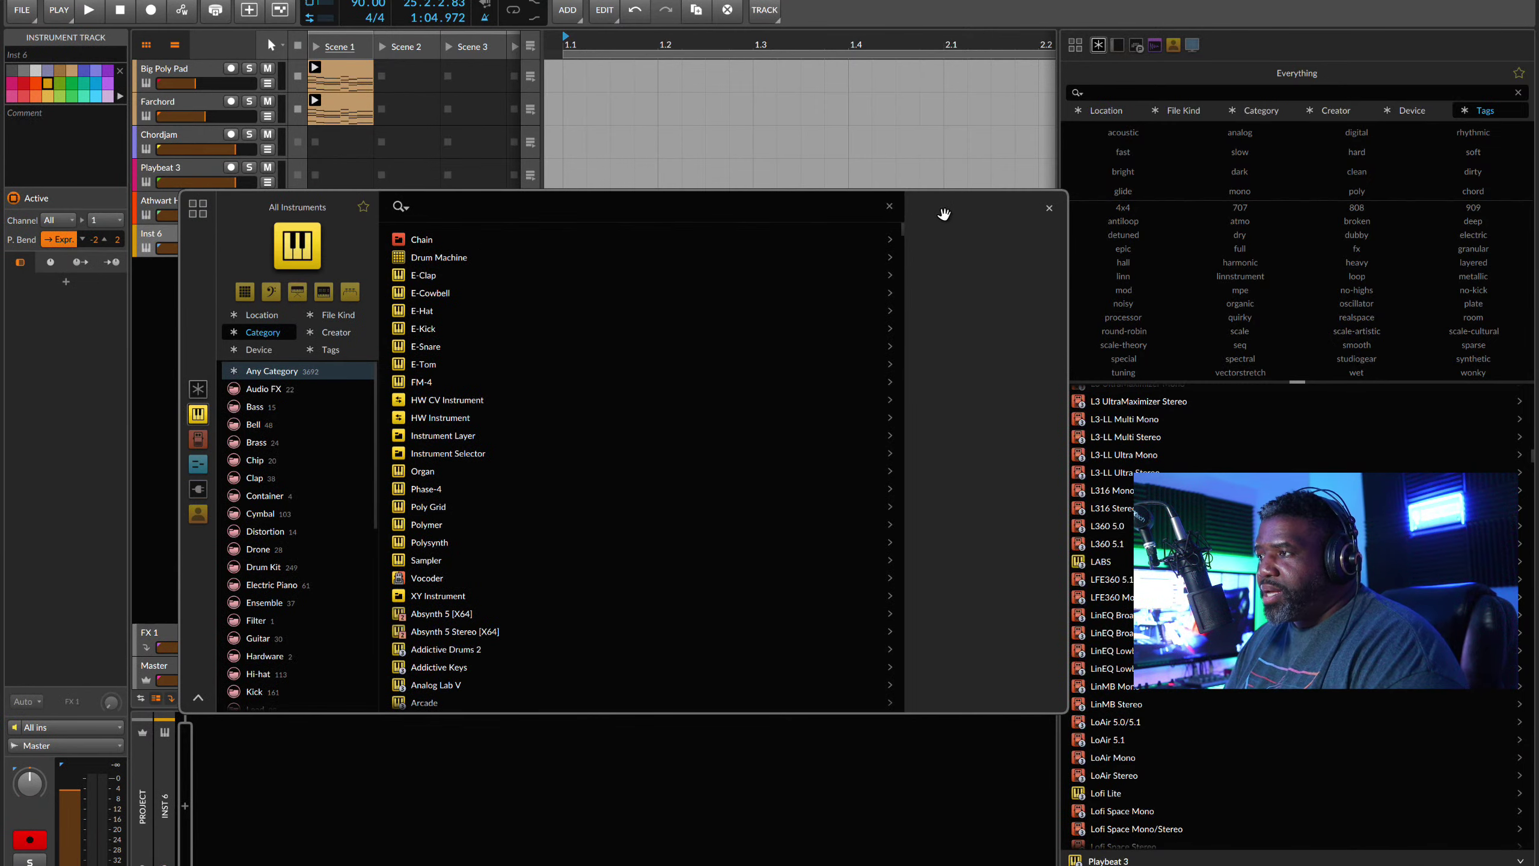
drag(940, 210, 1002, 110)
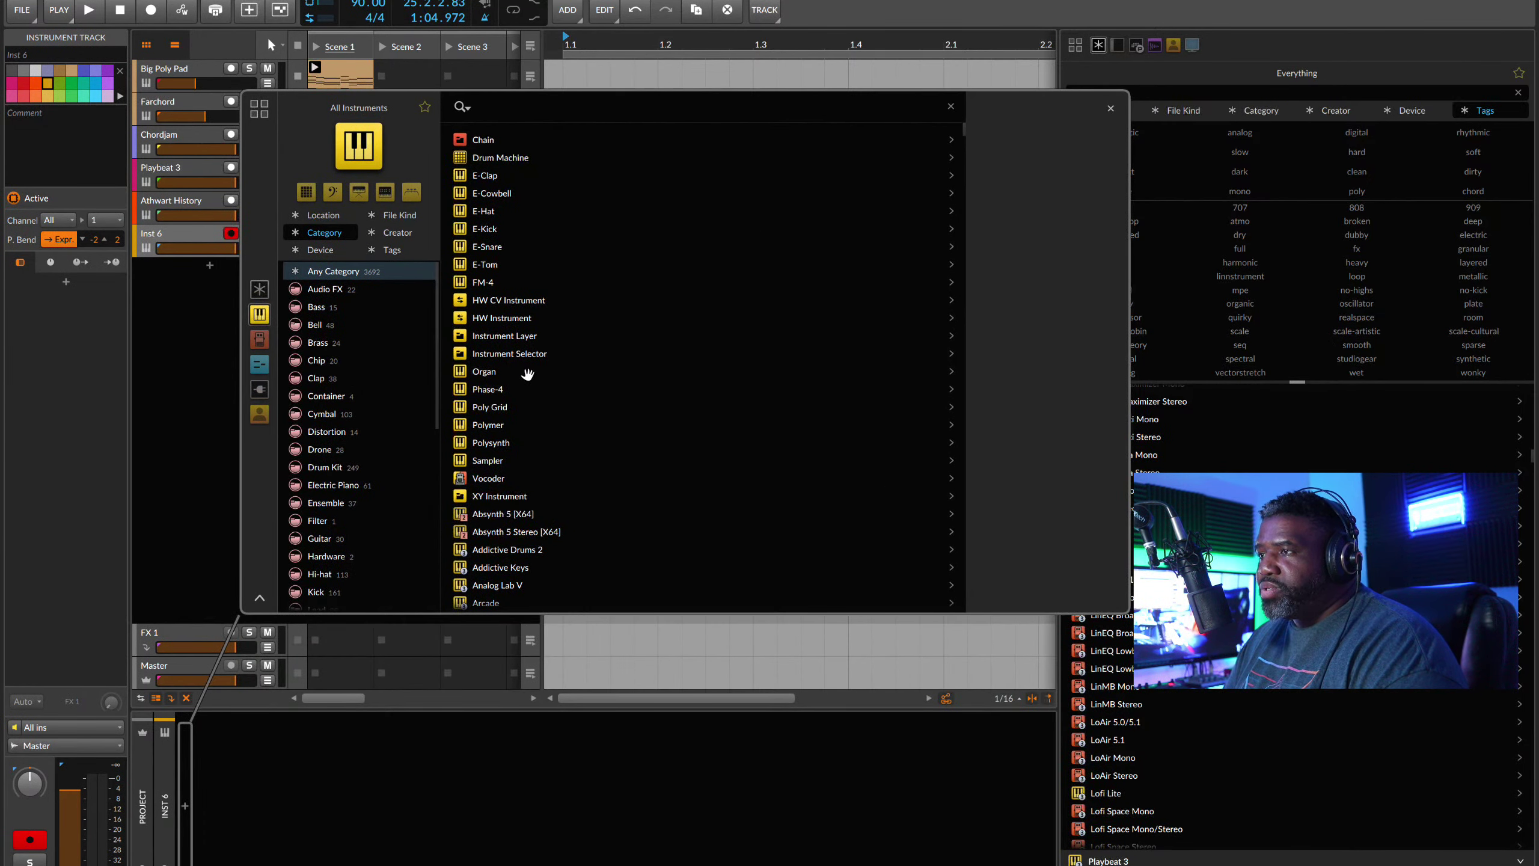
Step: Review the device browser's Everything, All Instruments, Audio FX, Note FX, Plug-ins and My Library sources and its Packages overview, finishing with the browser closed
click(258, 290)
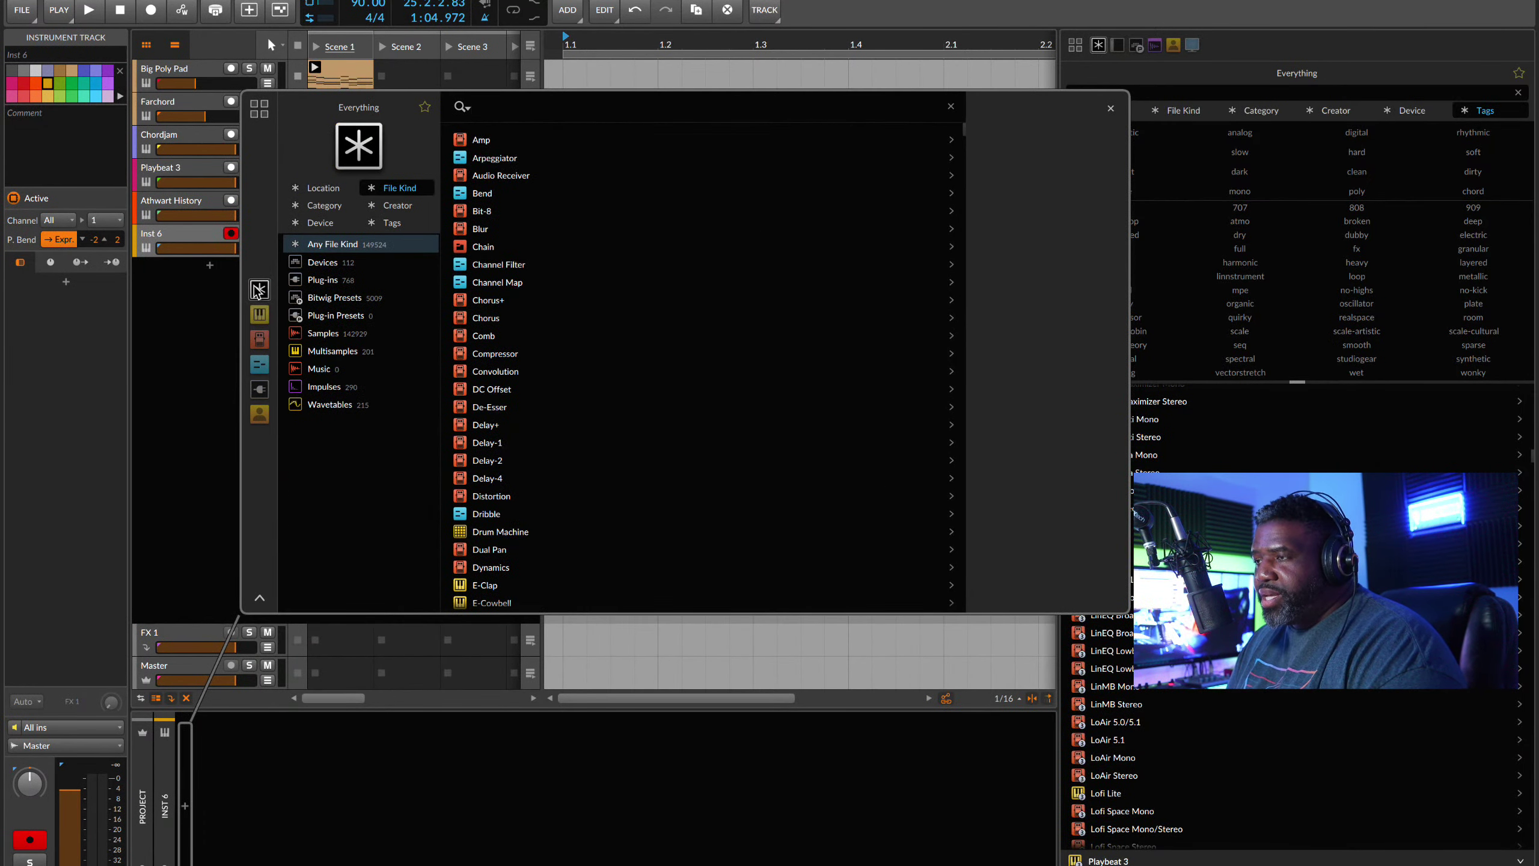
click(255, 317)
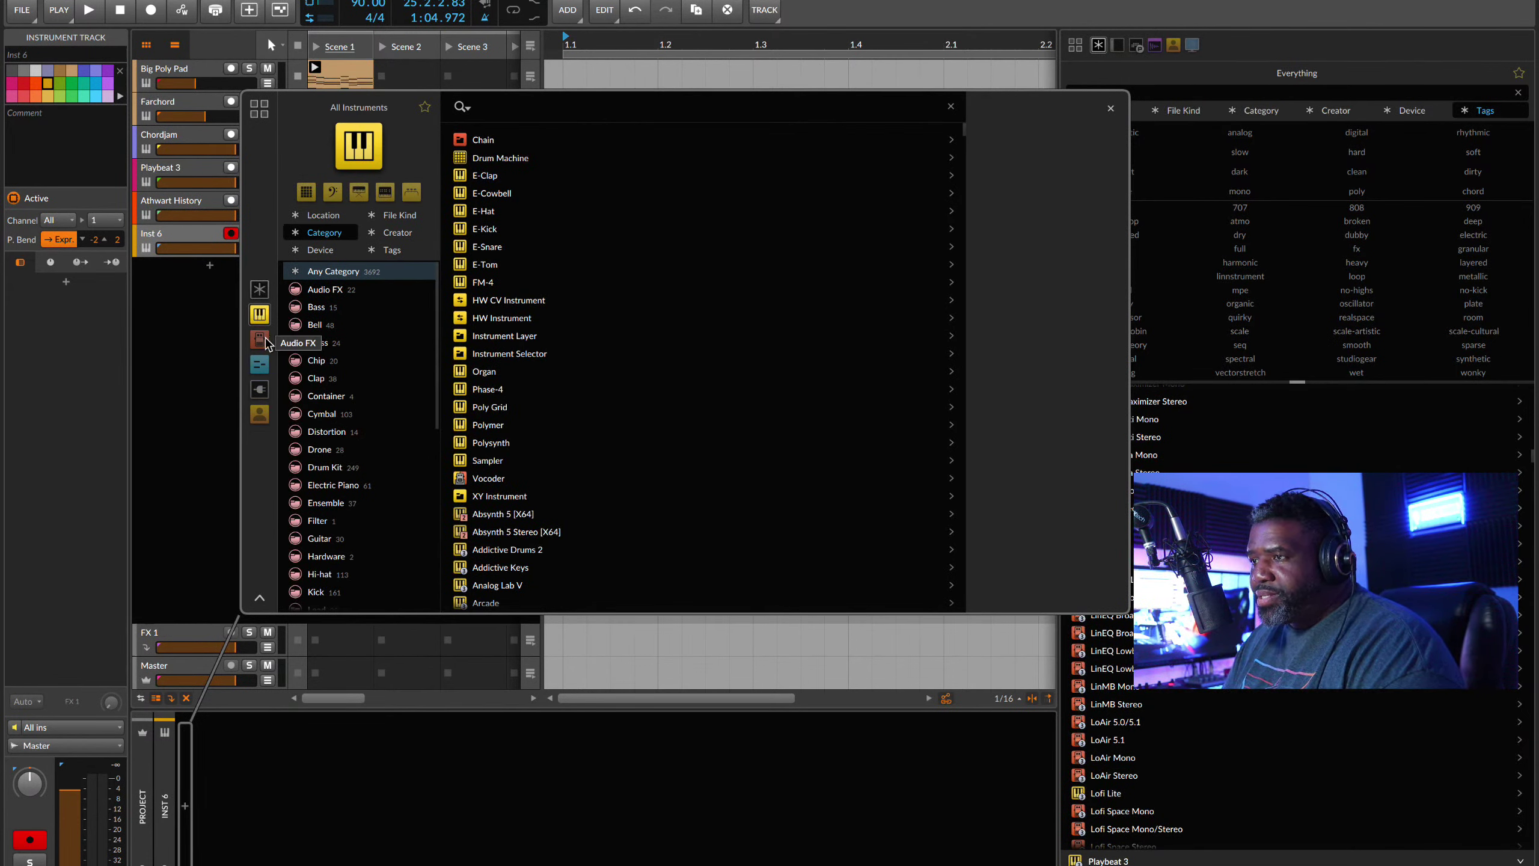
click(260, 341)
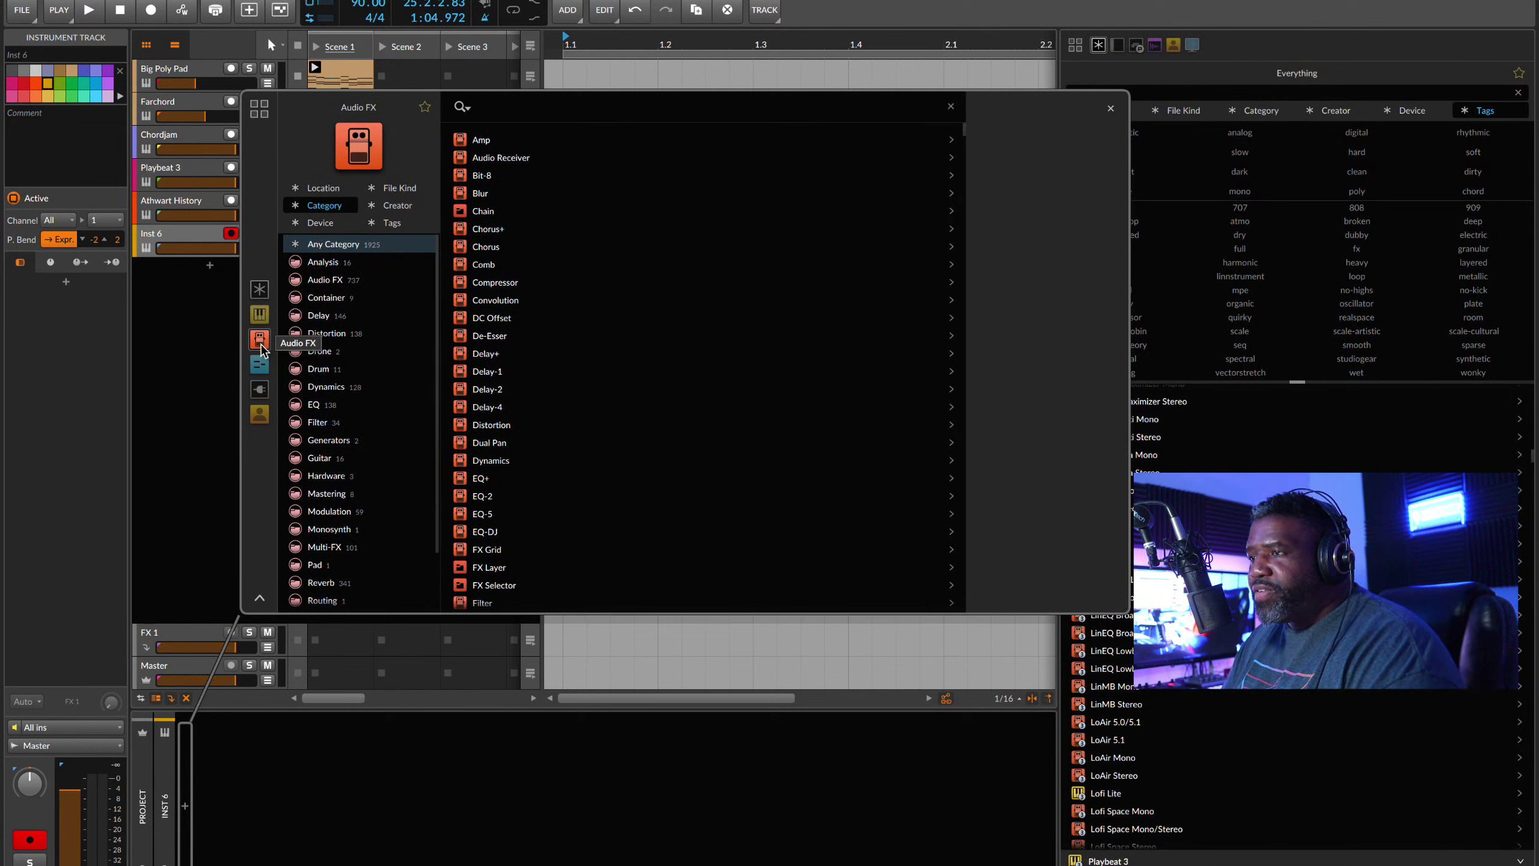
click(259, 366)
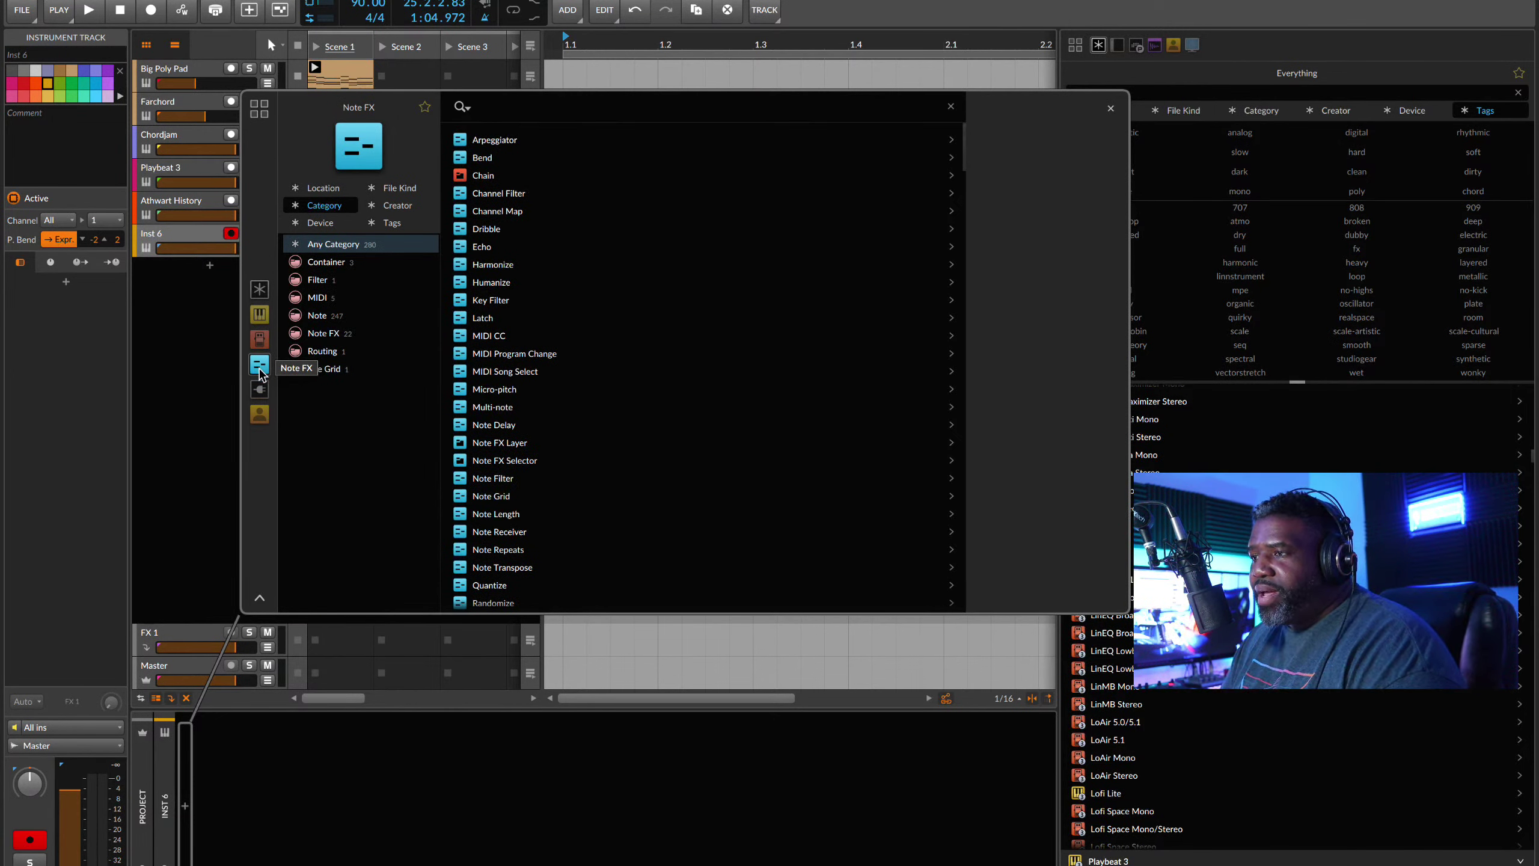
click(259, 391)
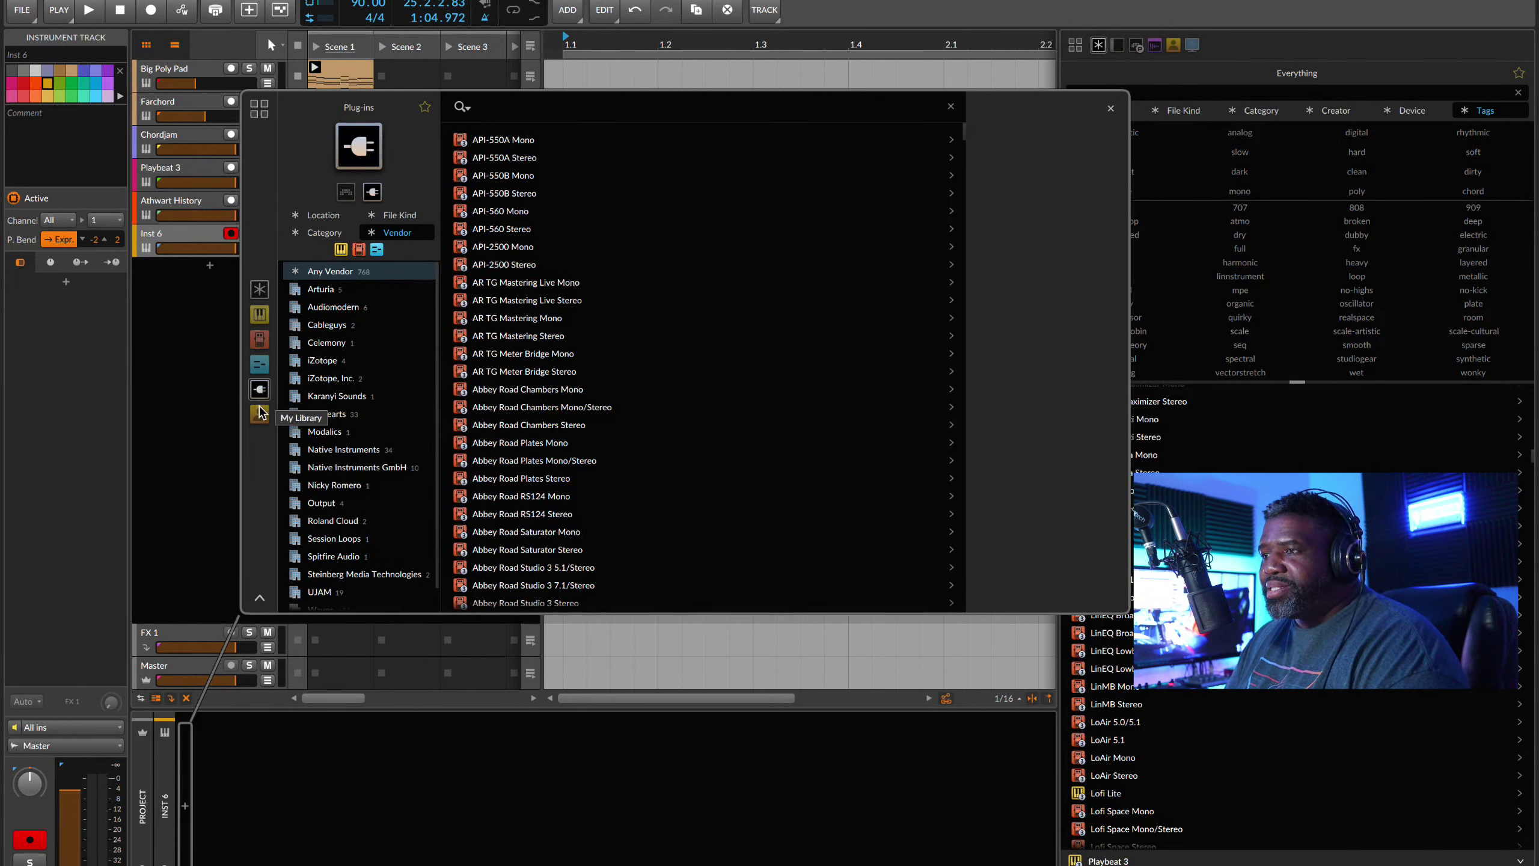
click(259, 417)
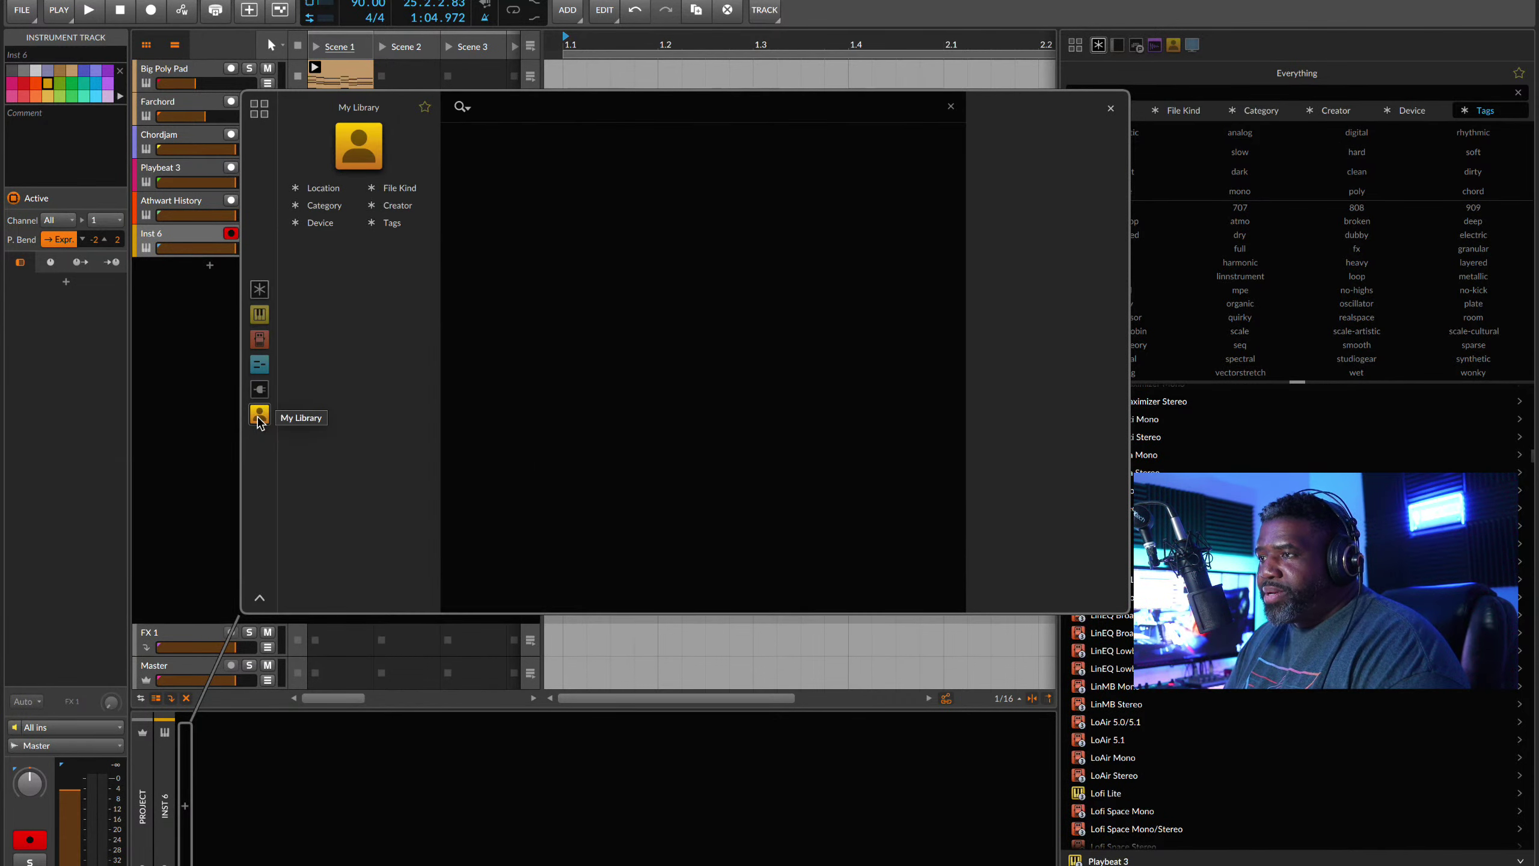
click(259, 390)
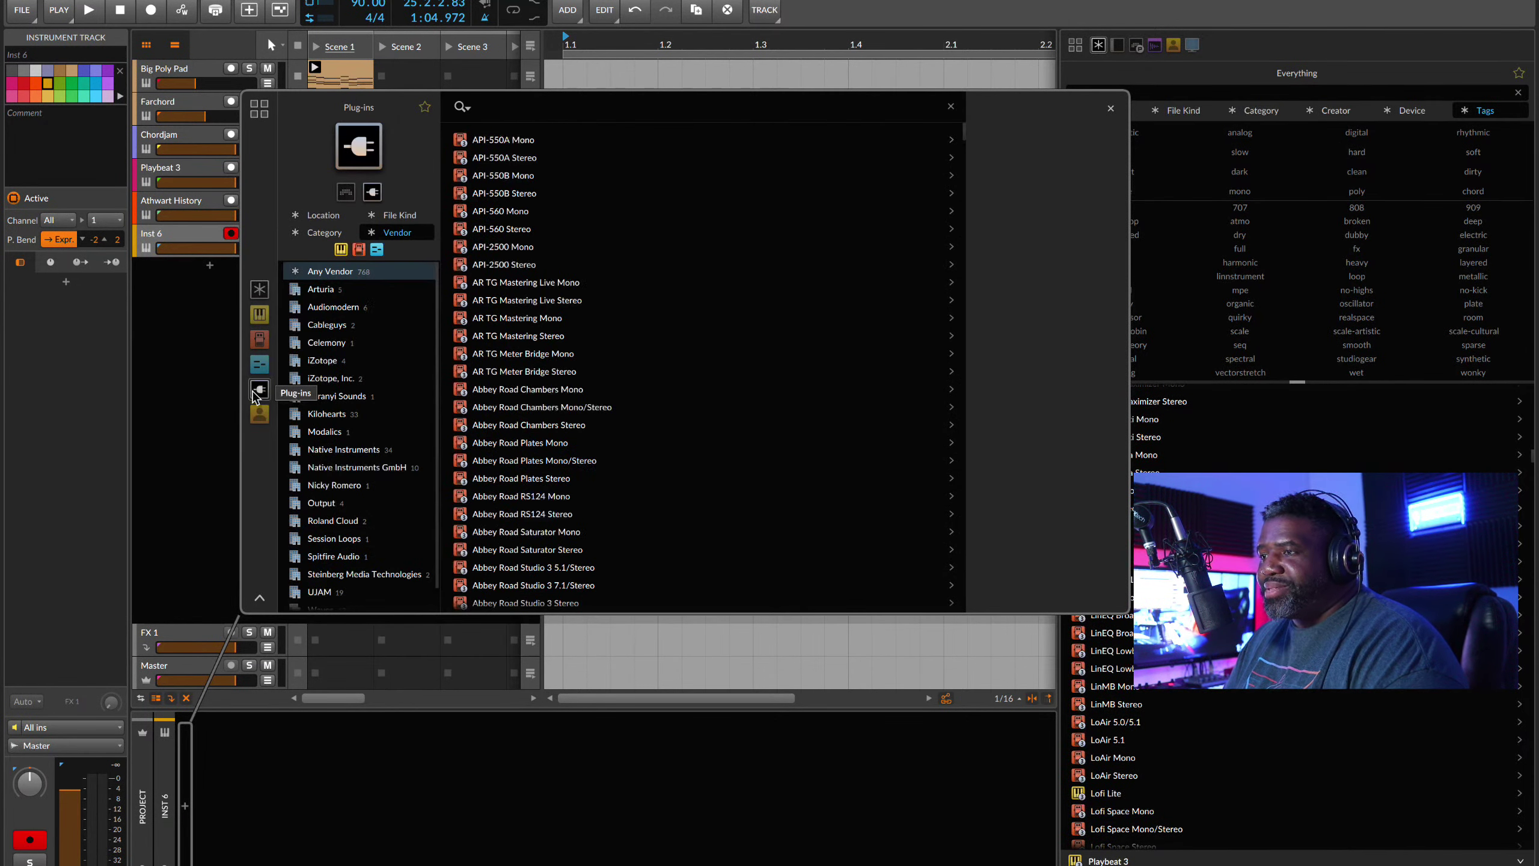
click(259, 291)
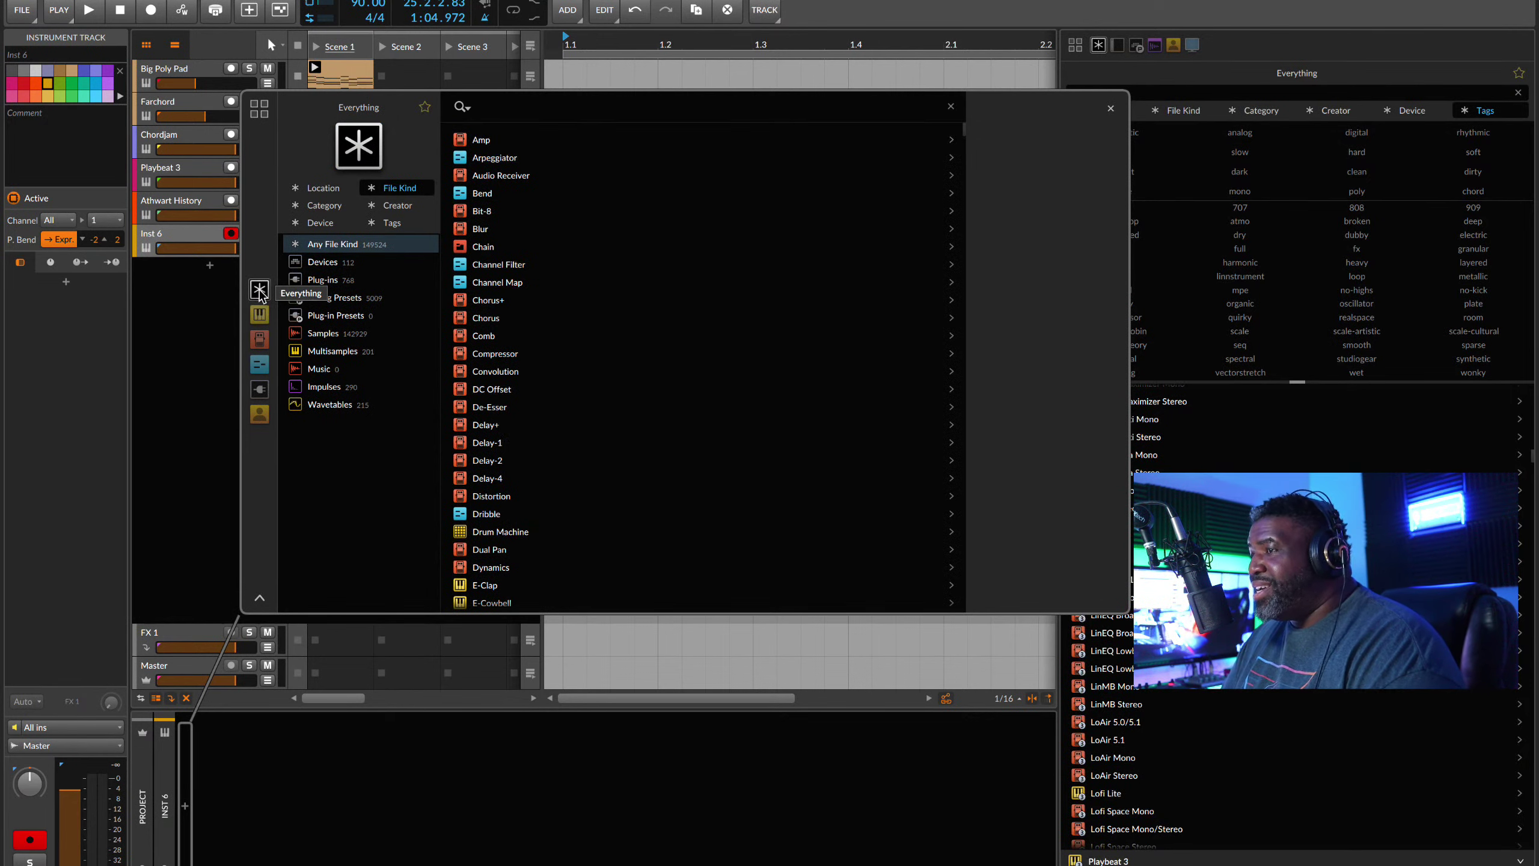
click(258, 110)
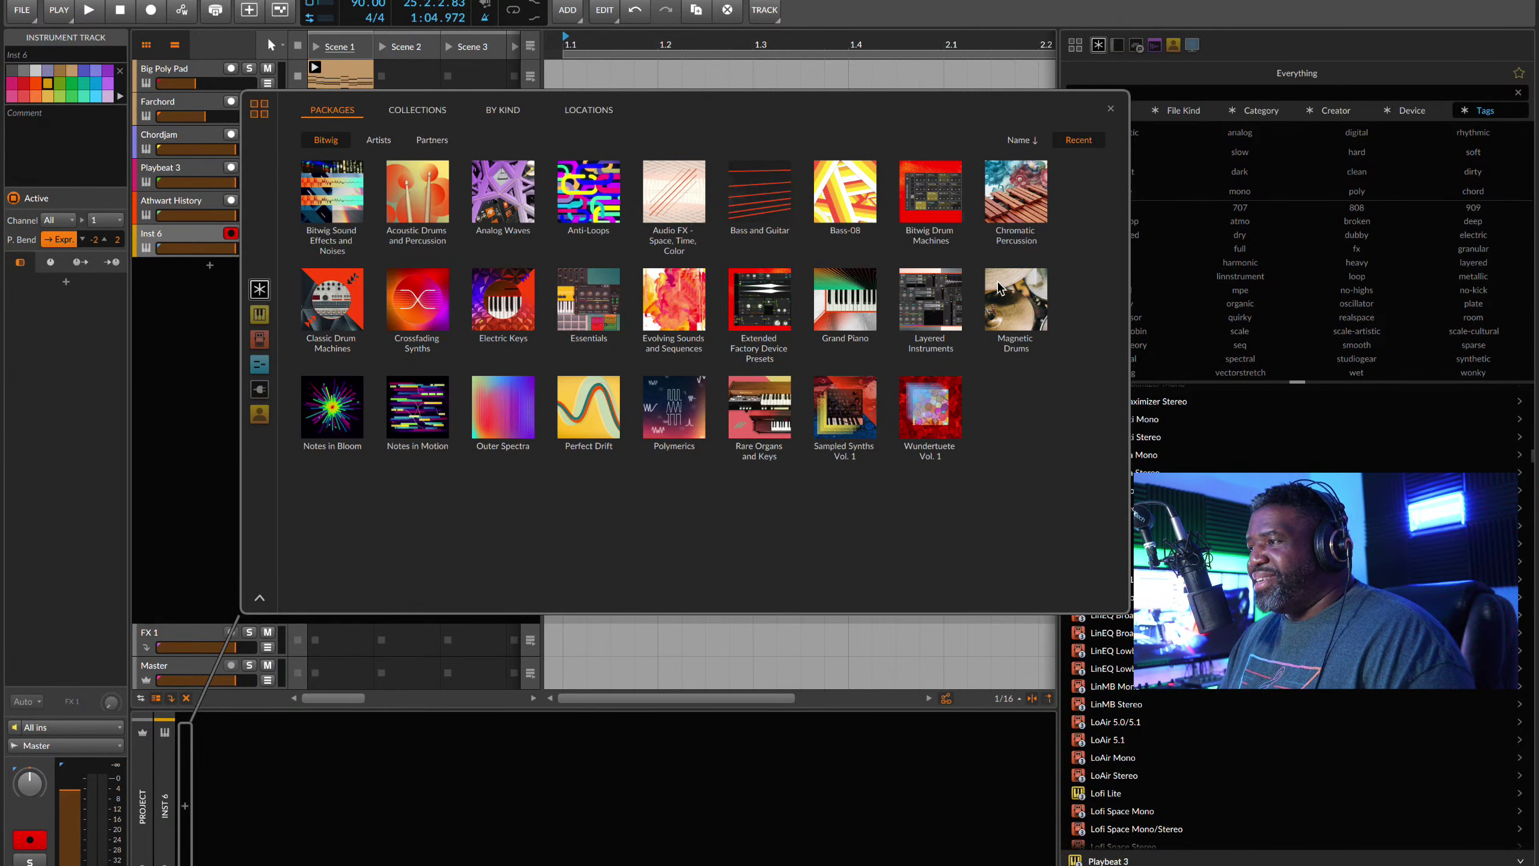
click(1110, 111)
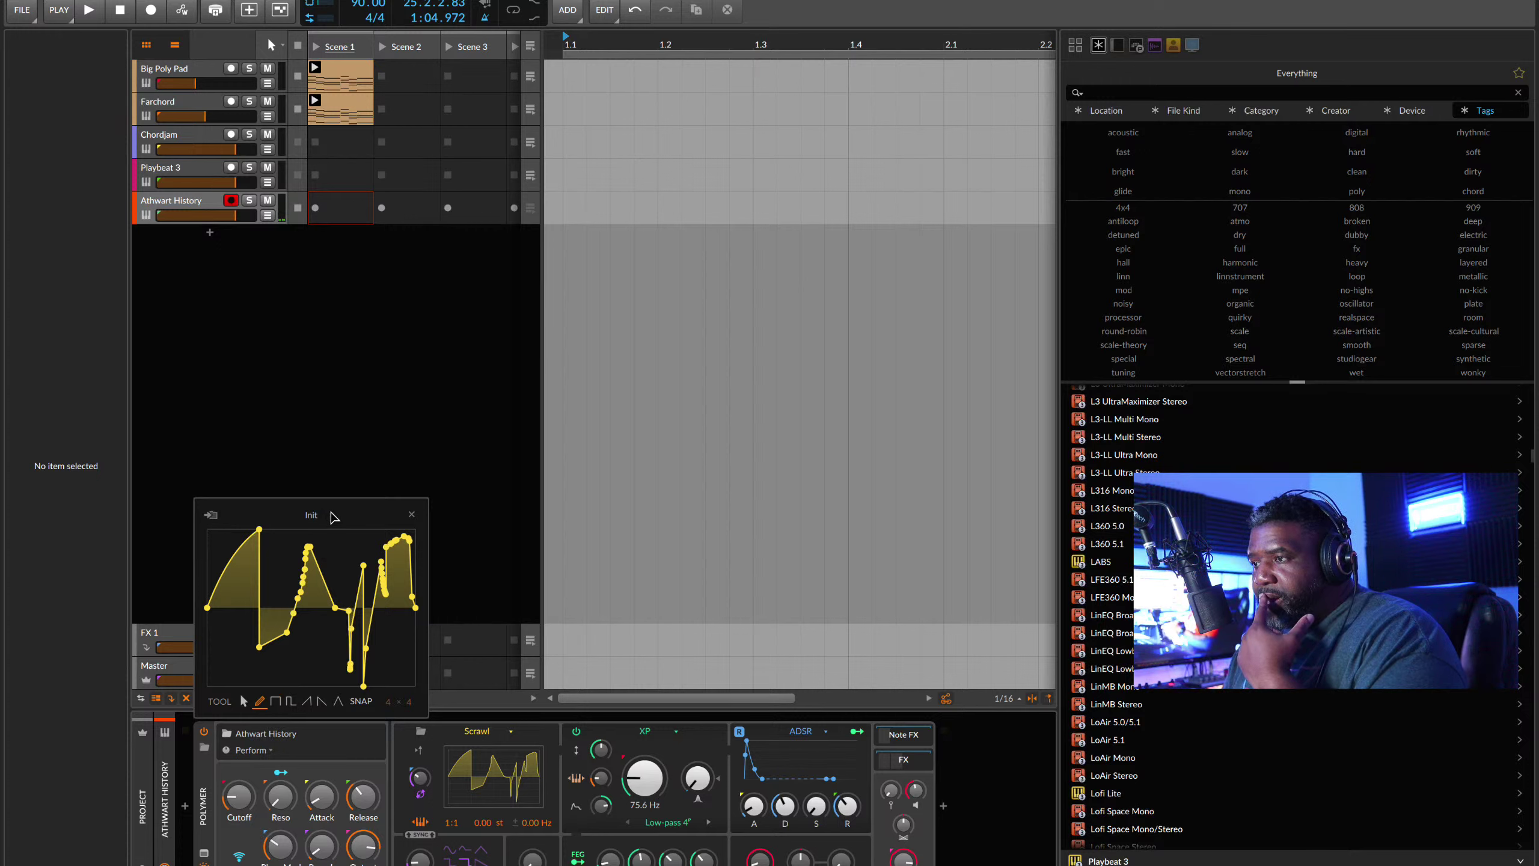
click(411, 514)
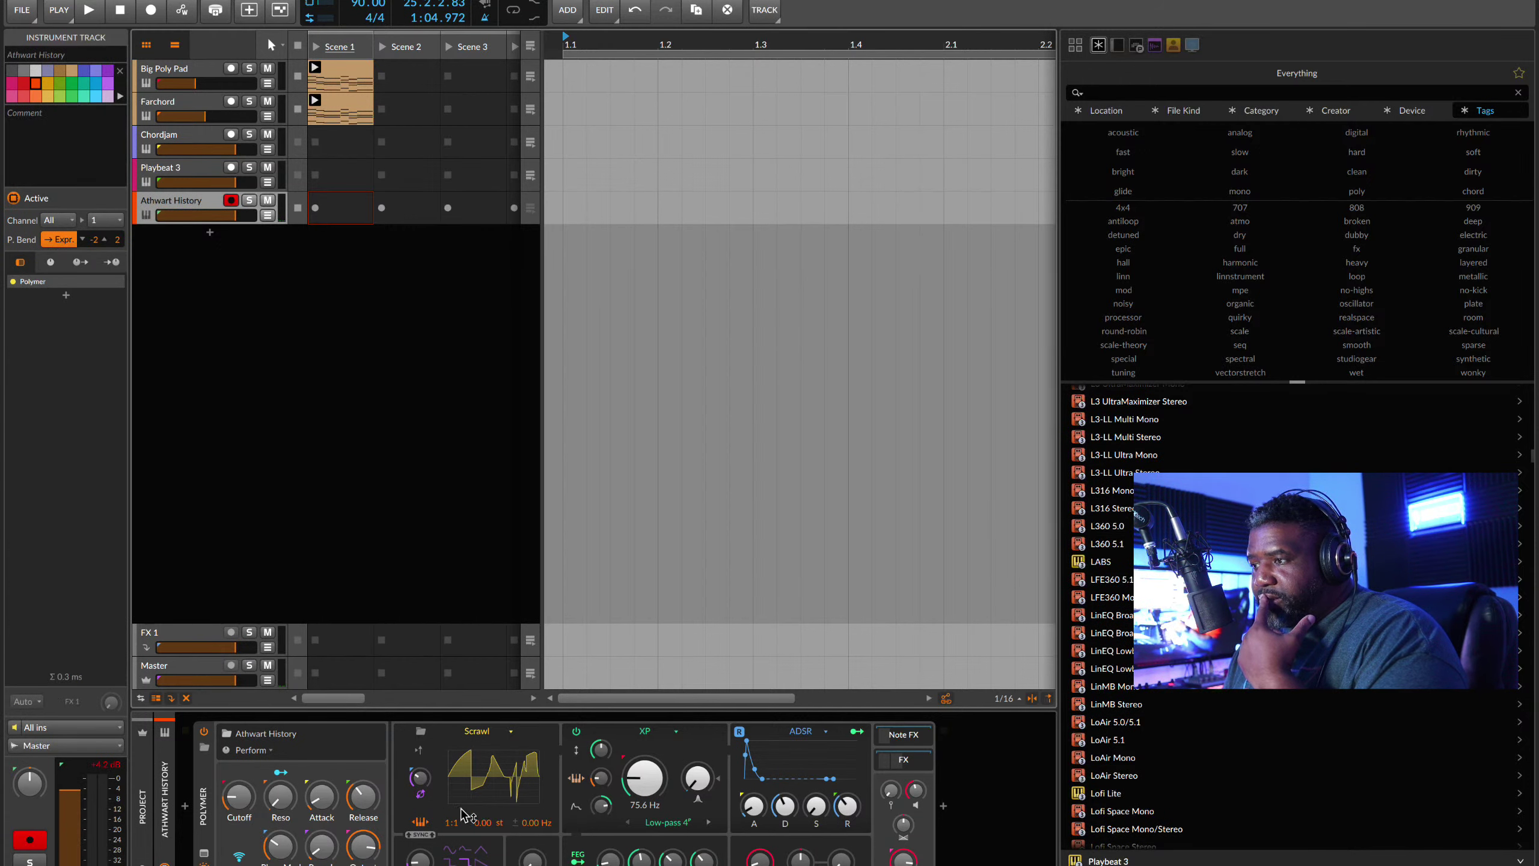
click(509, 731)
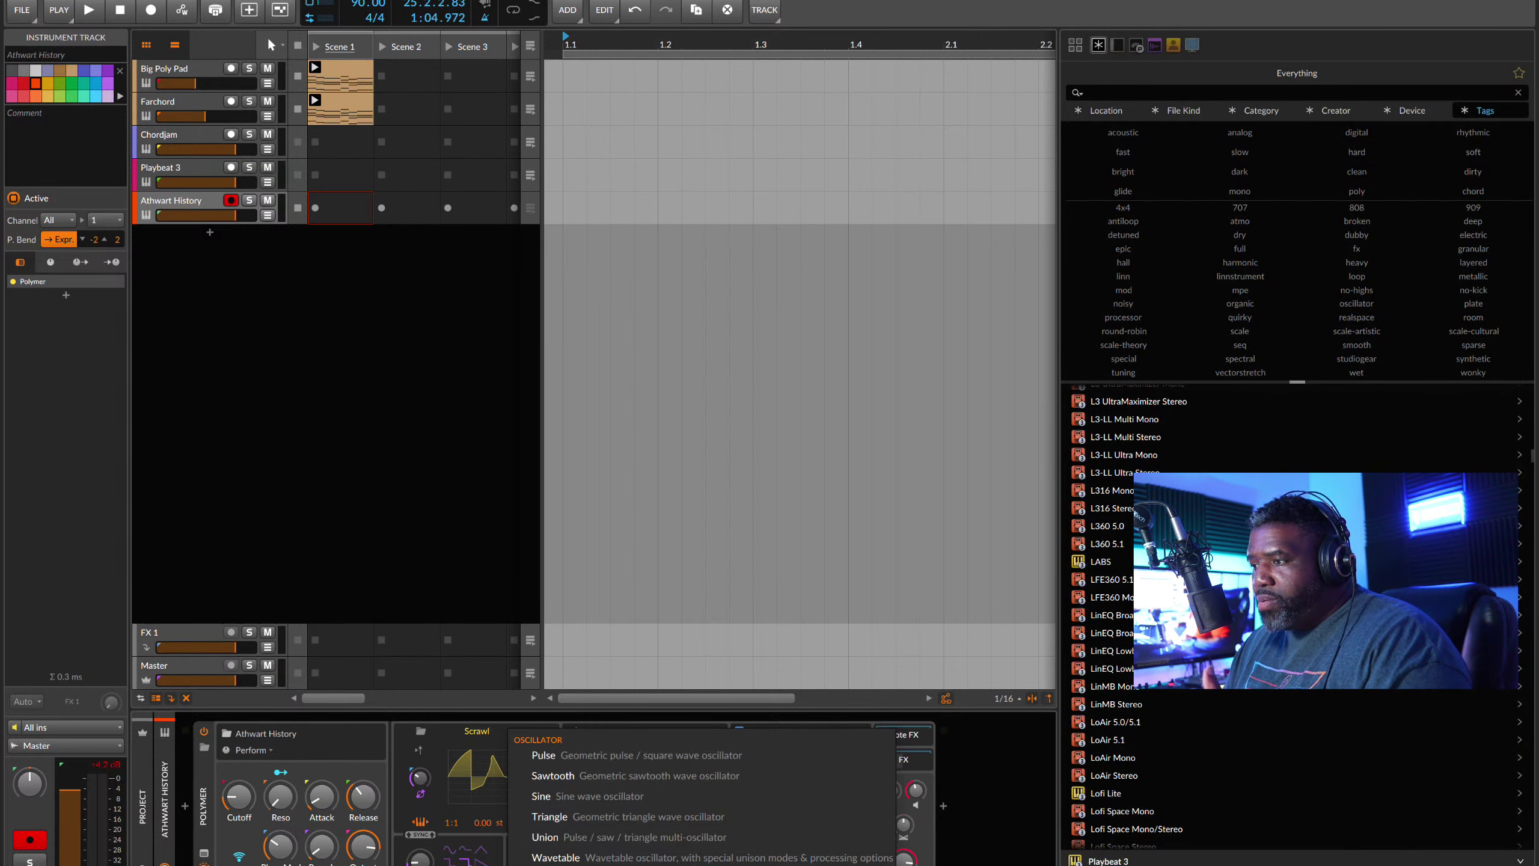
key(Escape)
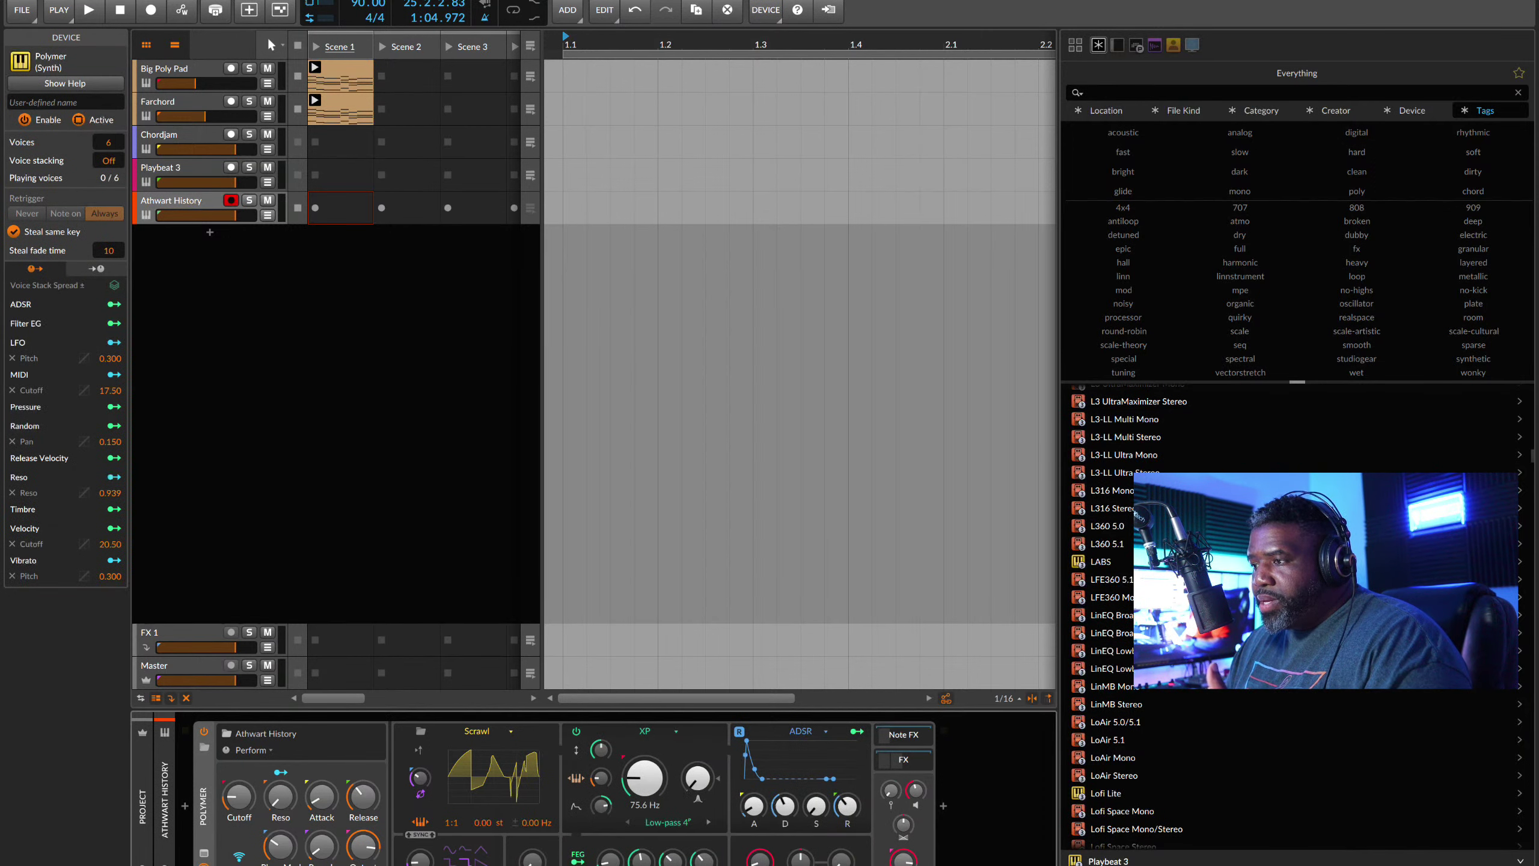
Step: Redraw the waveform of Polymer's Scrawl oscillator freehand and lower the filter cutoff to 58.0 Hz
click(488, 783)
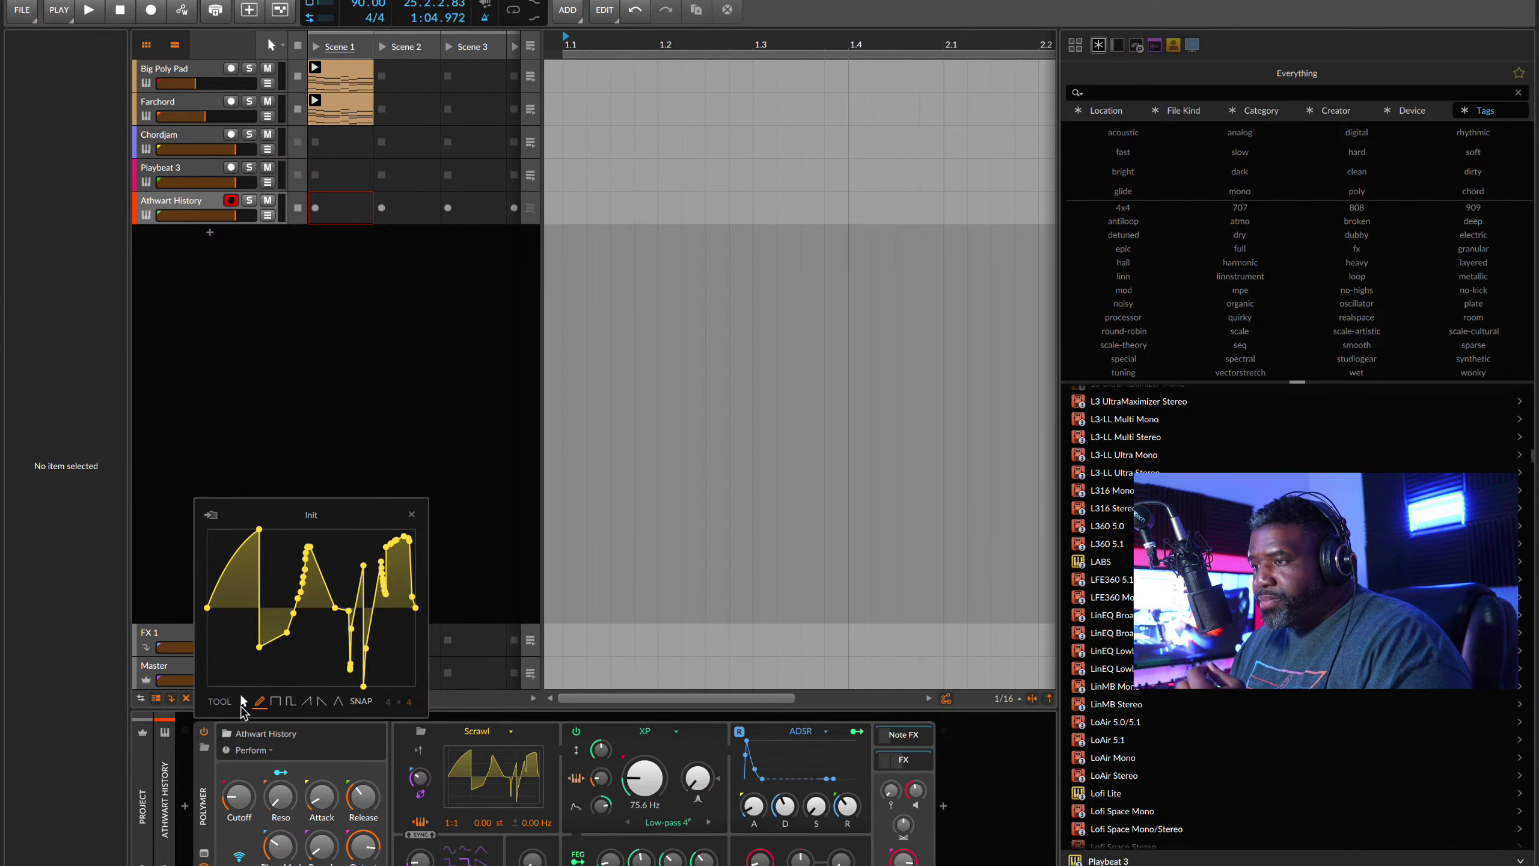
mouse_move(239, 549)
mouse_down()
mouse_move(270, 633)
mouse_move(333, 629)
mouse_move(369, 651)
mouse_move(388, 579)
mouse_move(342, 581)
mouse_move(294, 633)
mouse_move(261, 560)
mouse_move(296, 605)
mouse_move(299, 587)
mouse_move(277, 646)
mouse_move(242, 606)
mouse_move(240, 675)
mouse_move(286, 658)
mouse_move(314, 554)
mouse_move(392, 552)
mouse_move(363, 594)
mouse_move(383, 654)
mouse_up()
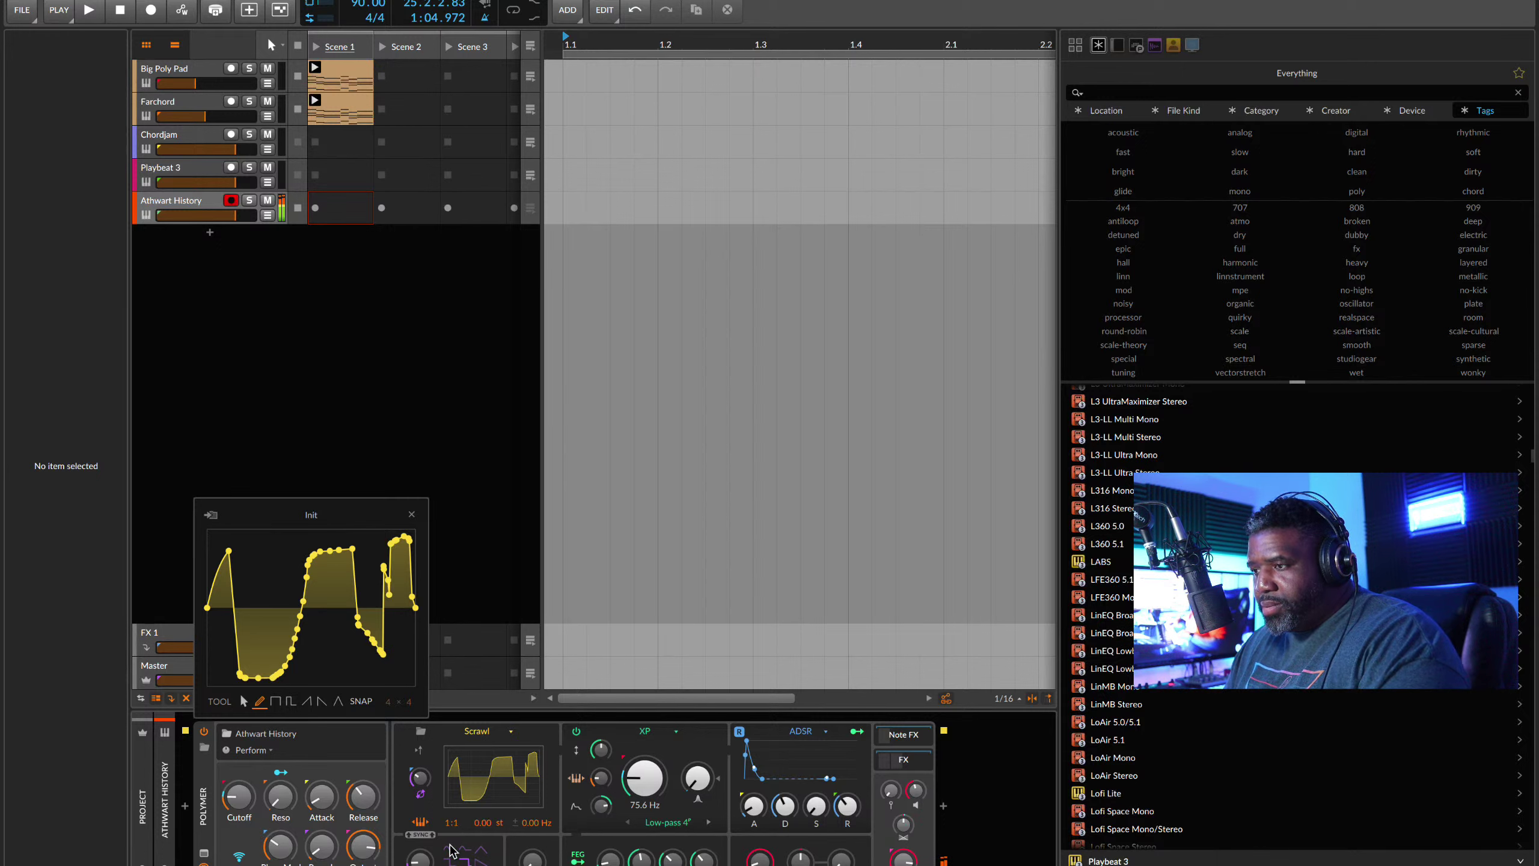
drag(245, 805, 248, 799)
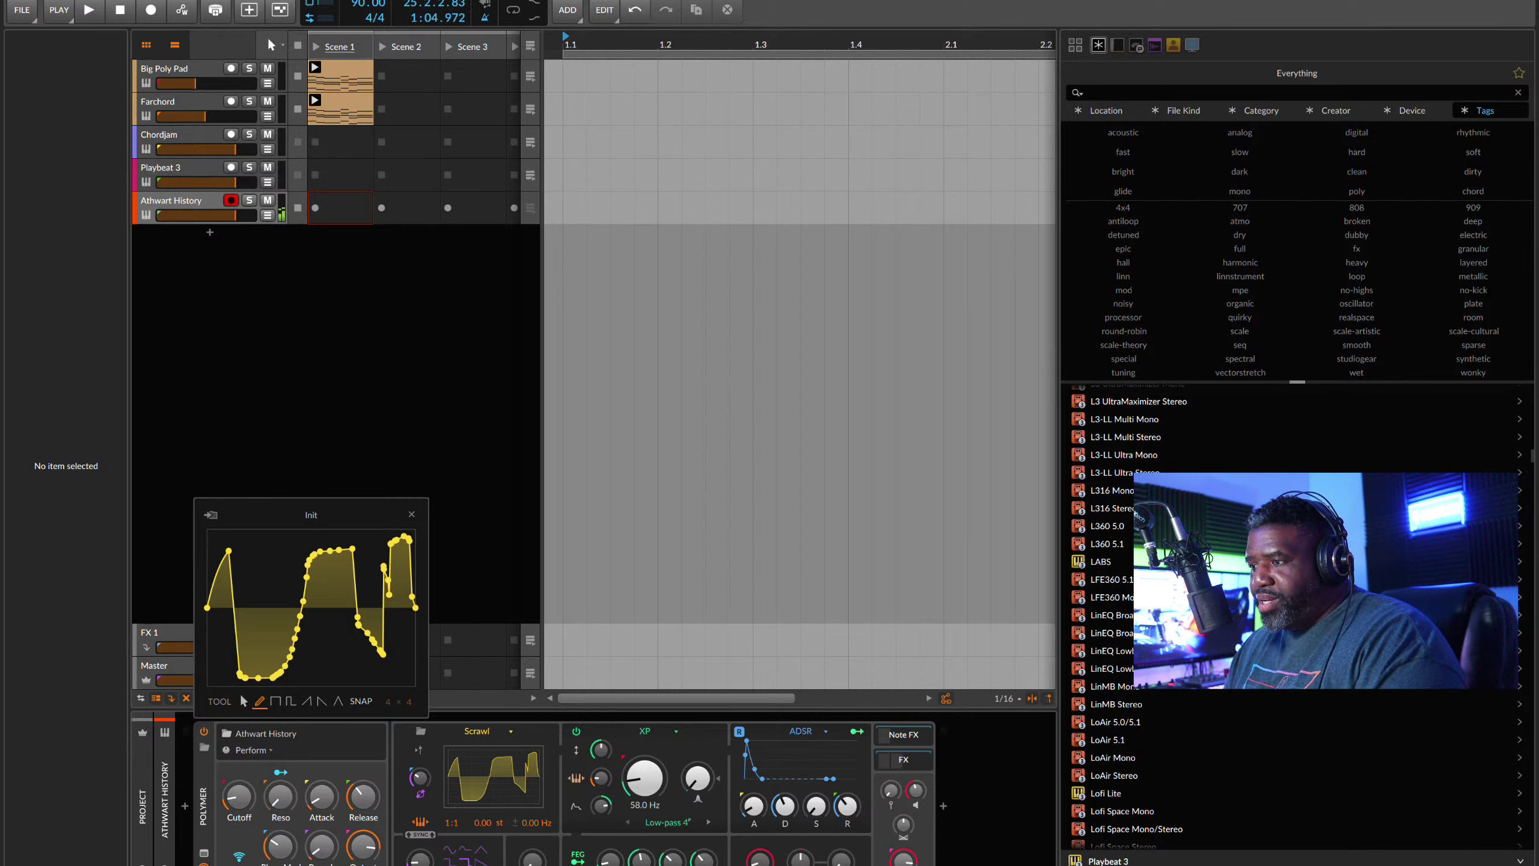
Step: Switch Polymer's oscillator to Sawtooth and follow it with Swarm
click(512, 732)
click(607, 782)
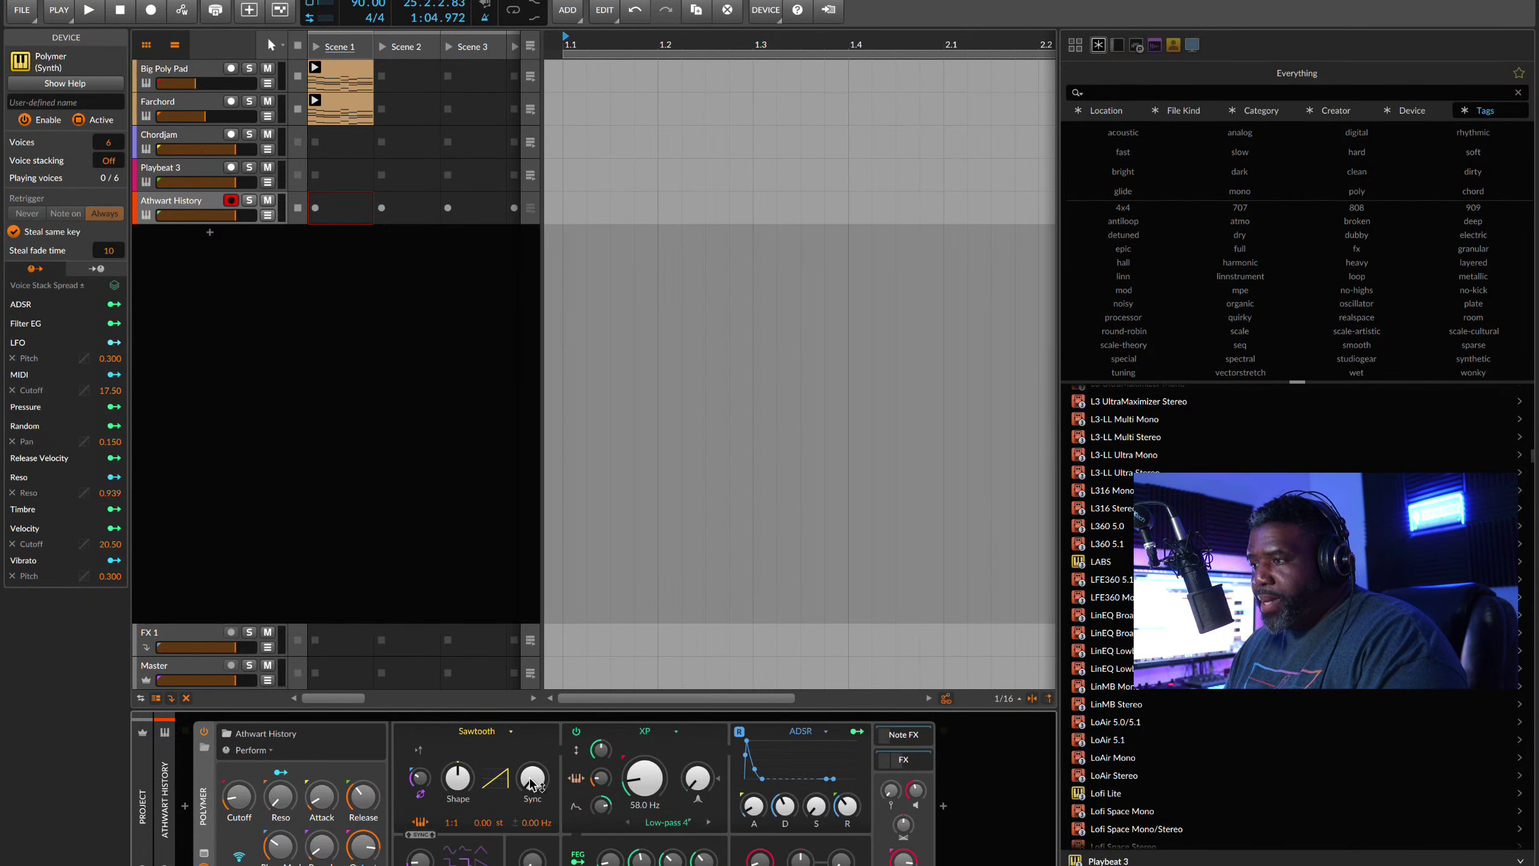
click(511, 732)
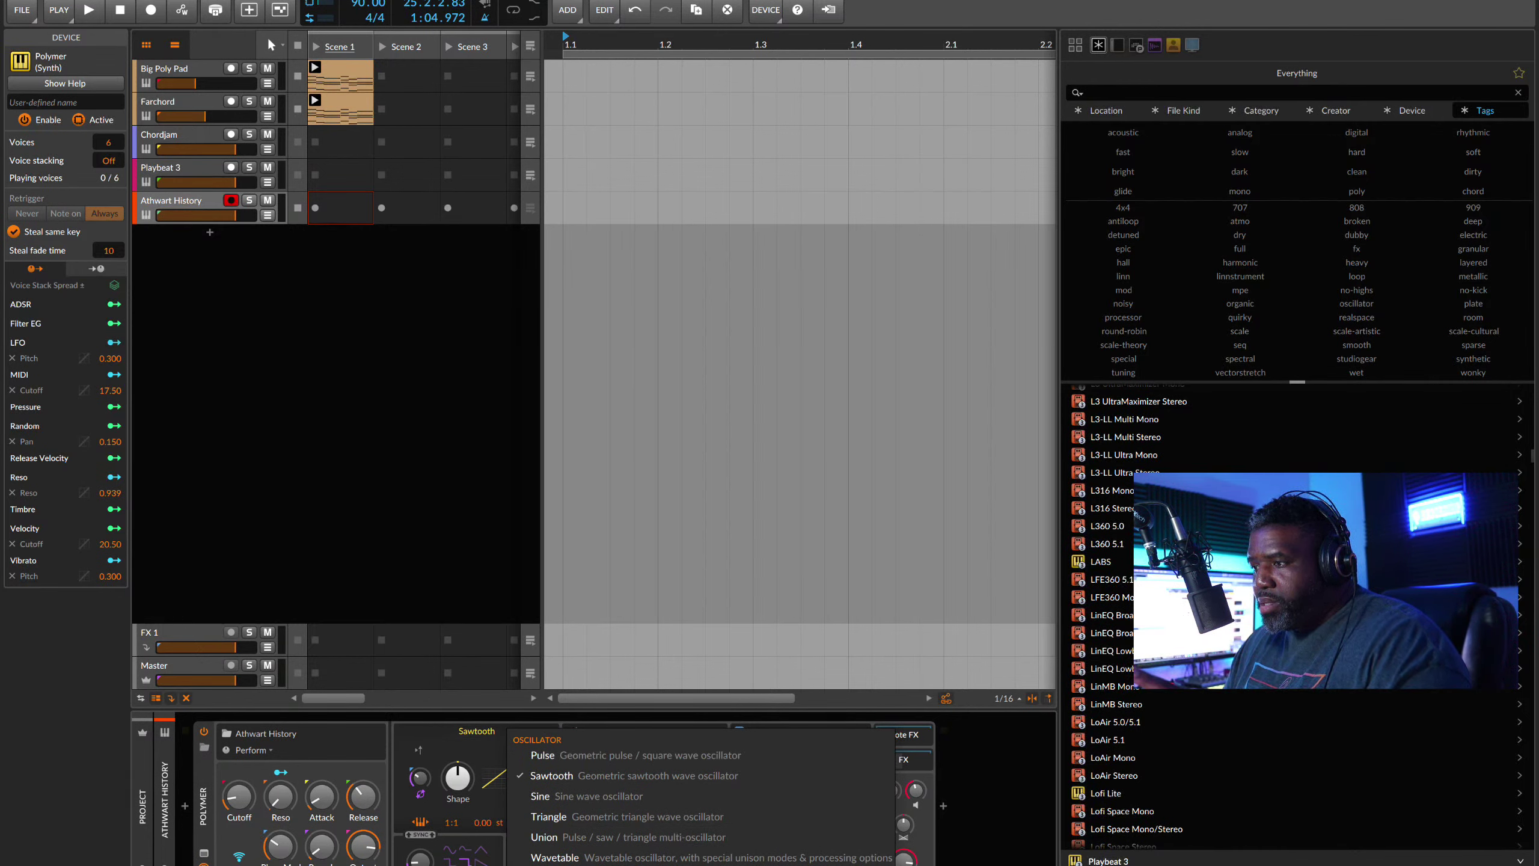
click(533, 864)
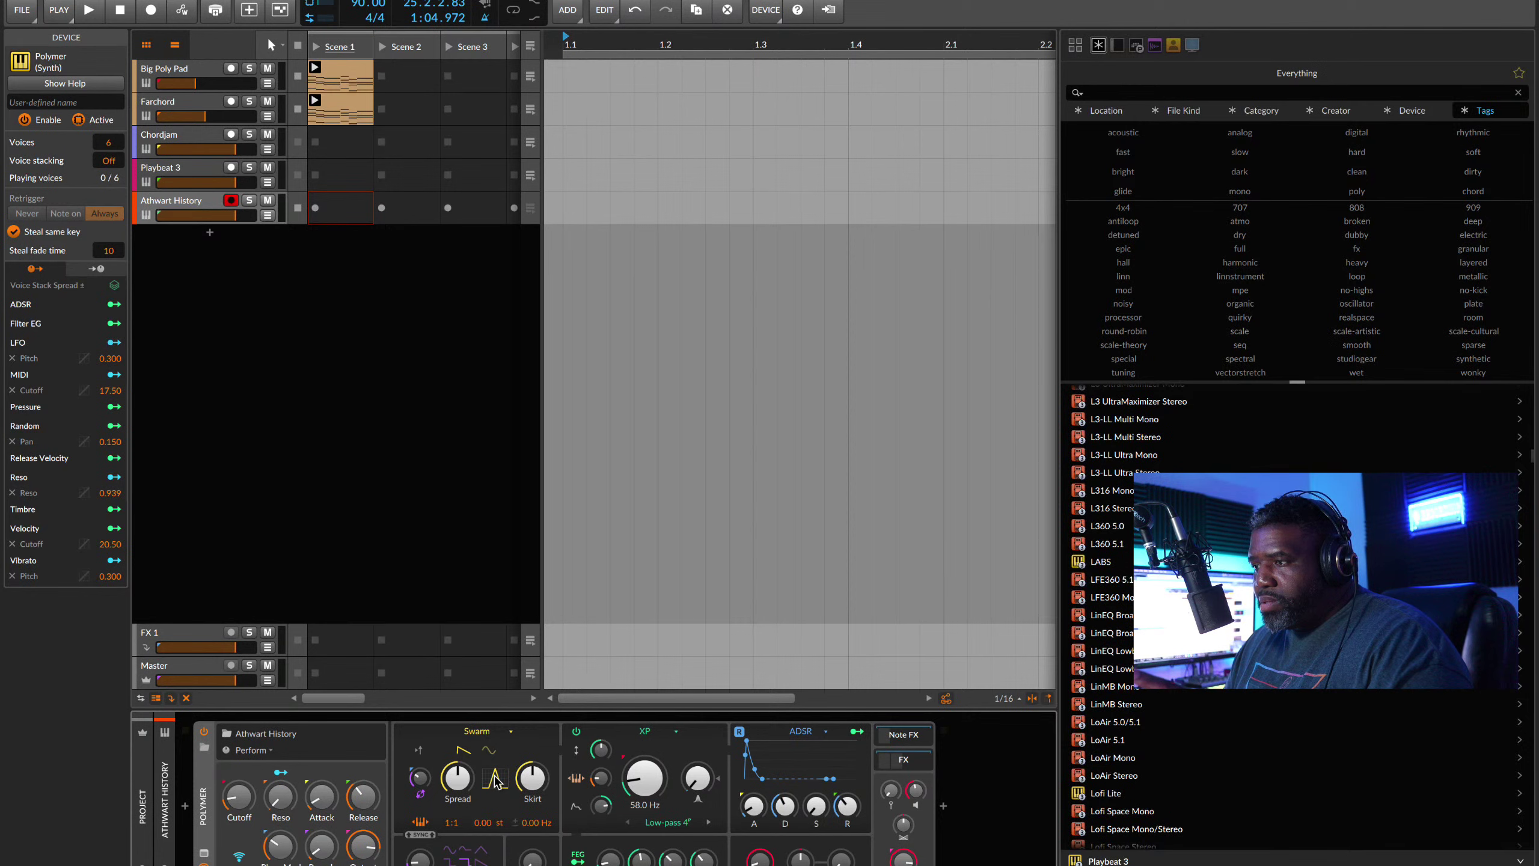
Step: Set Polymer's oscillator to Wavetable and audition the Square Sync +3, Square Sync +4 and Square Sync +1 wavetables
click(511, 731)
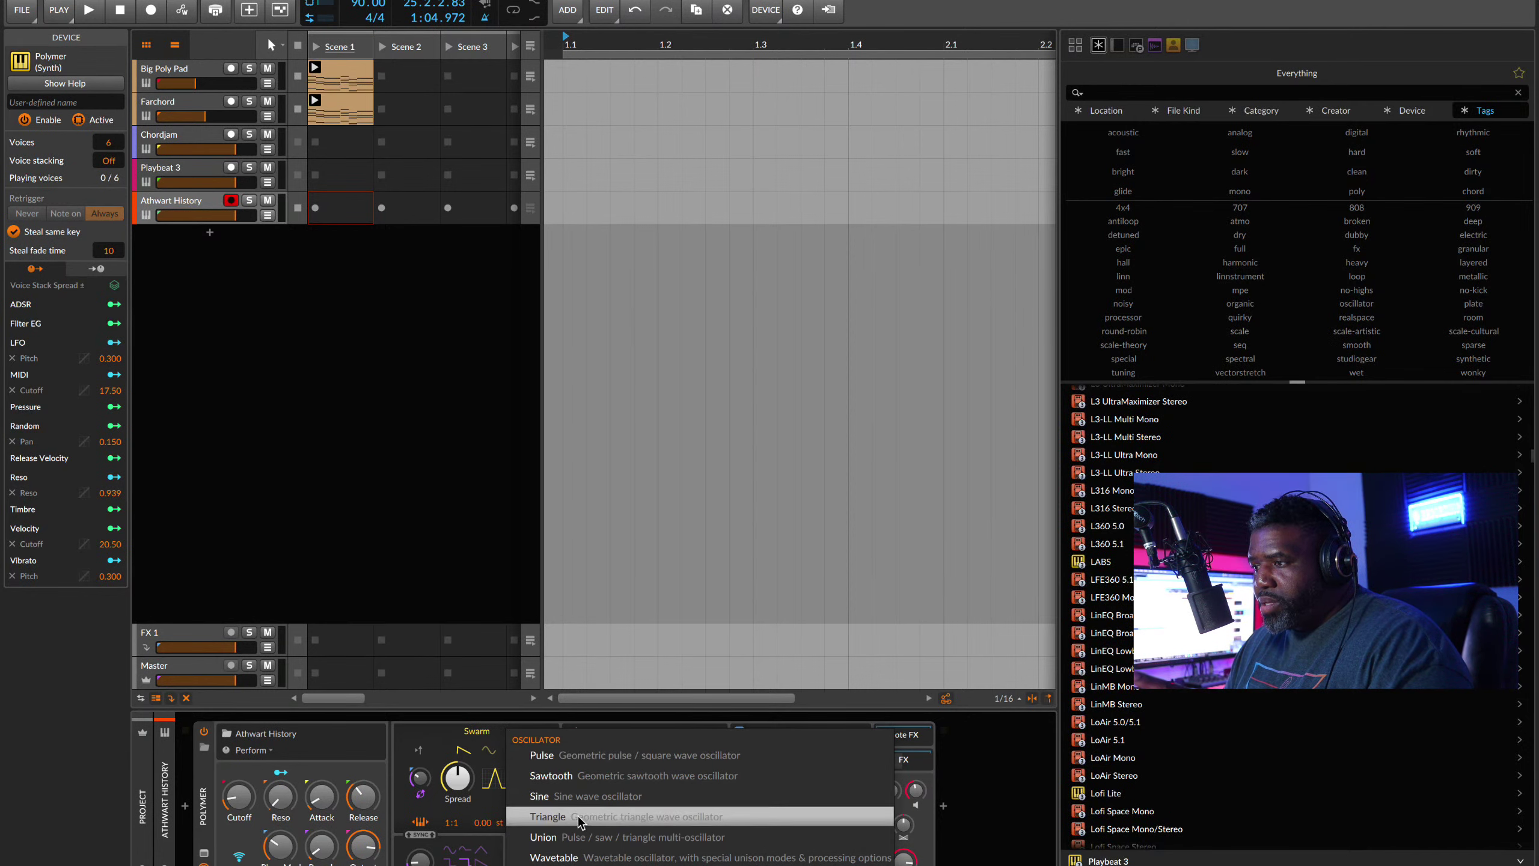
click(579, 857)
click(485, 773)
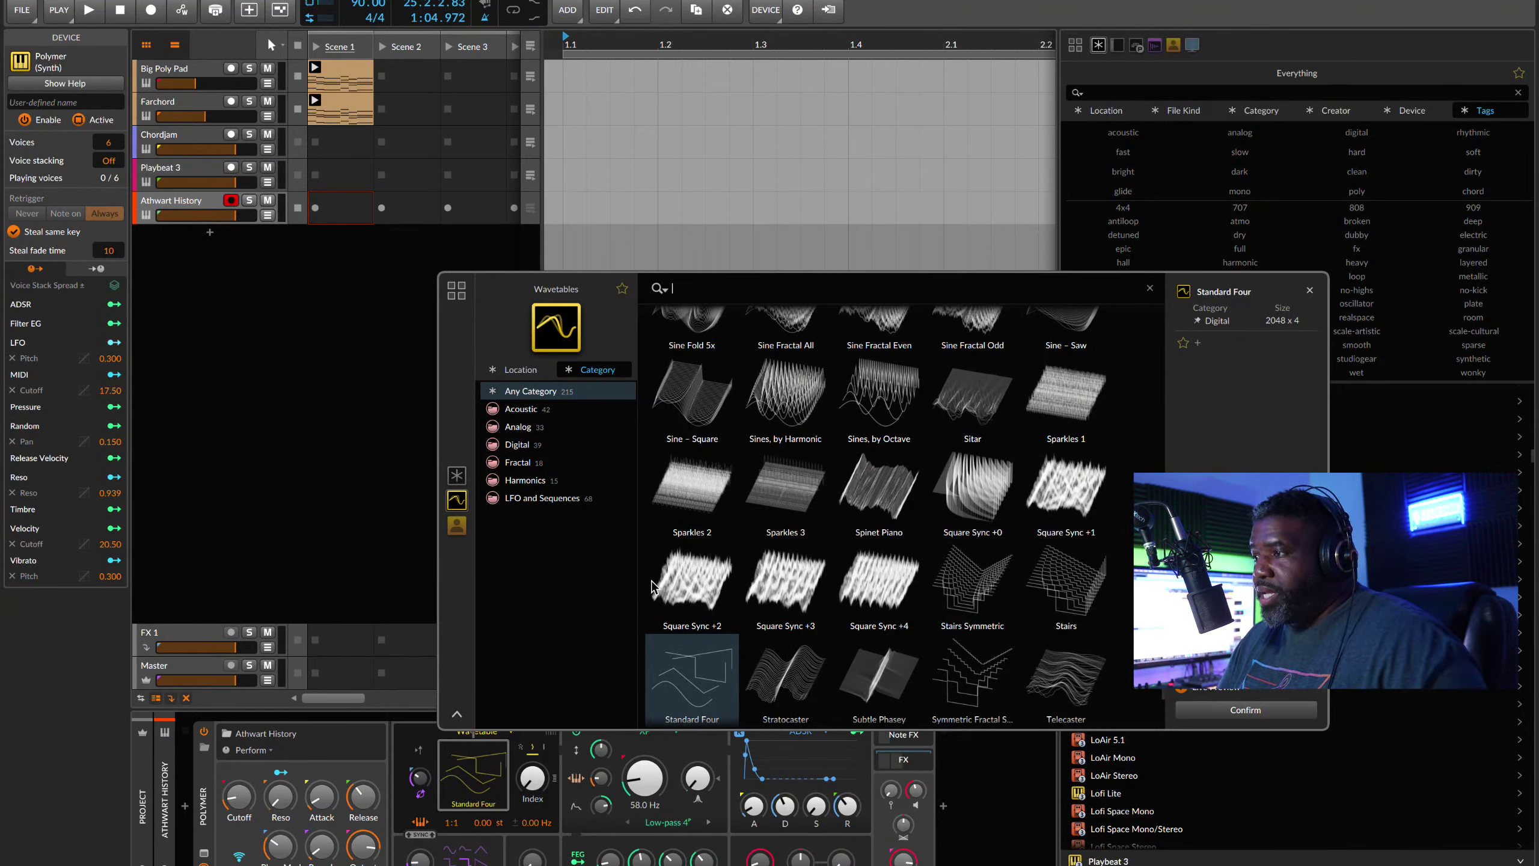
click(790, 579)
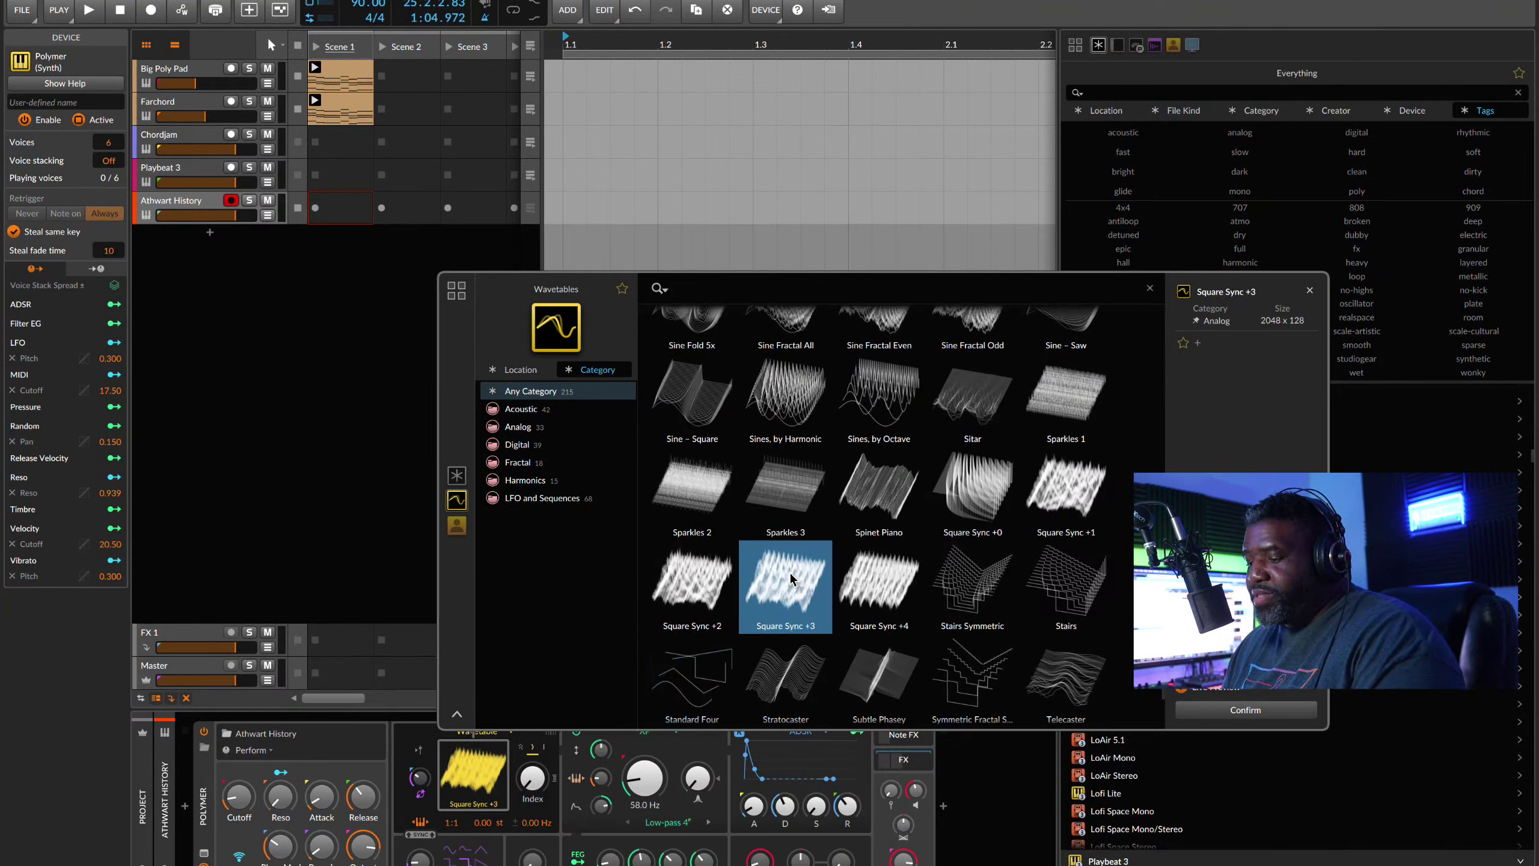
click(863, 558)
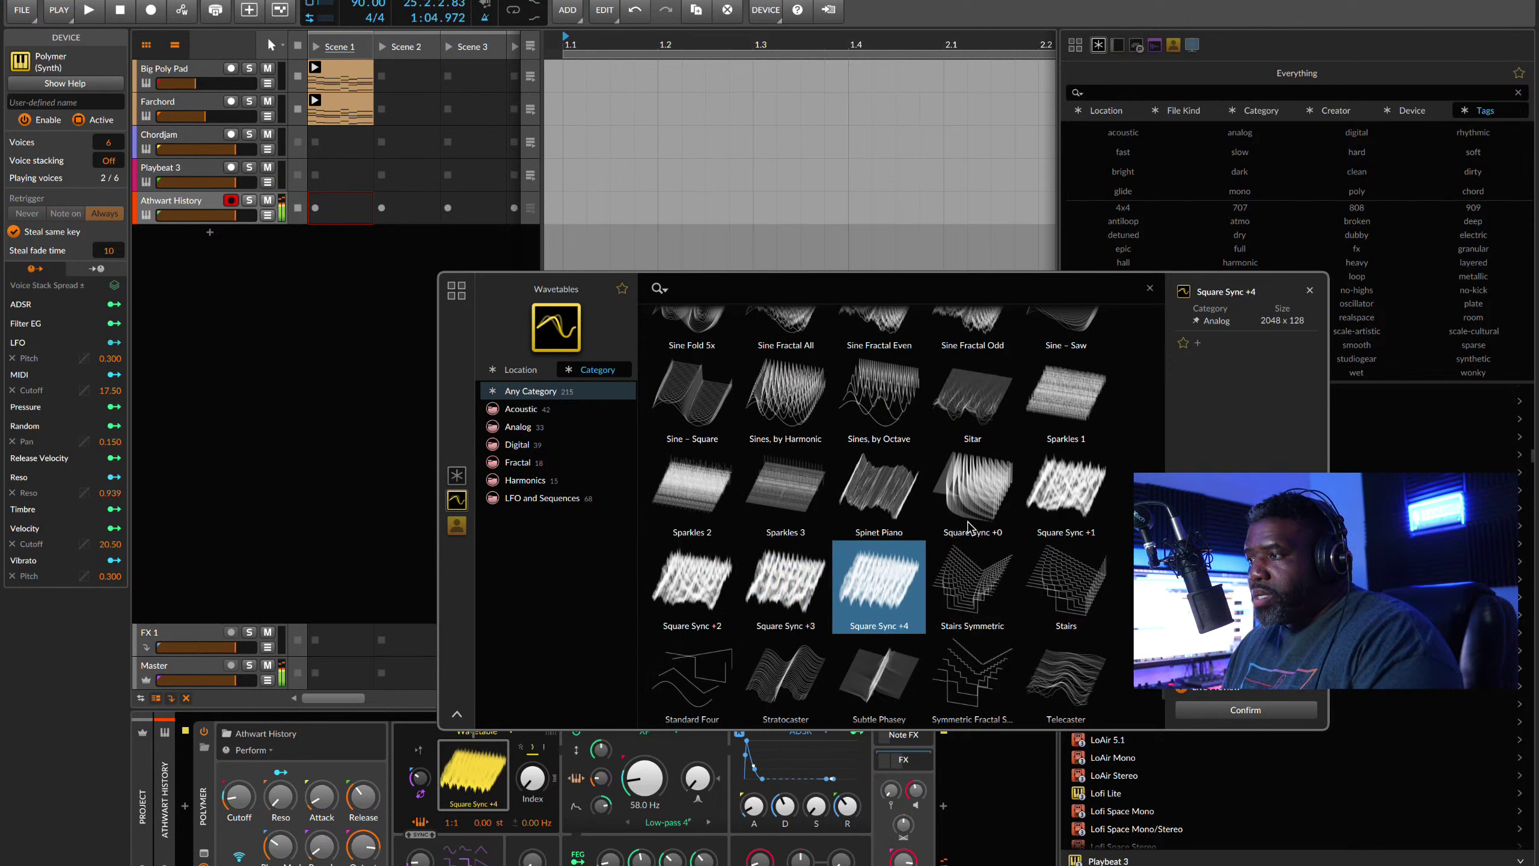
click(1032, 502)
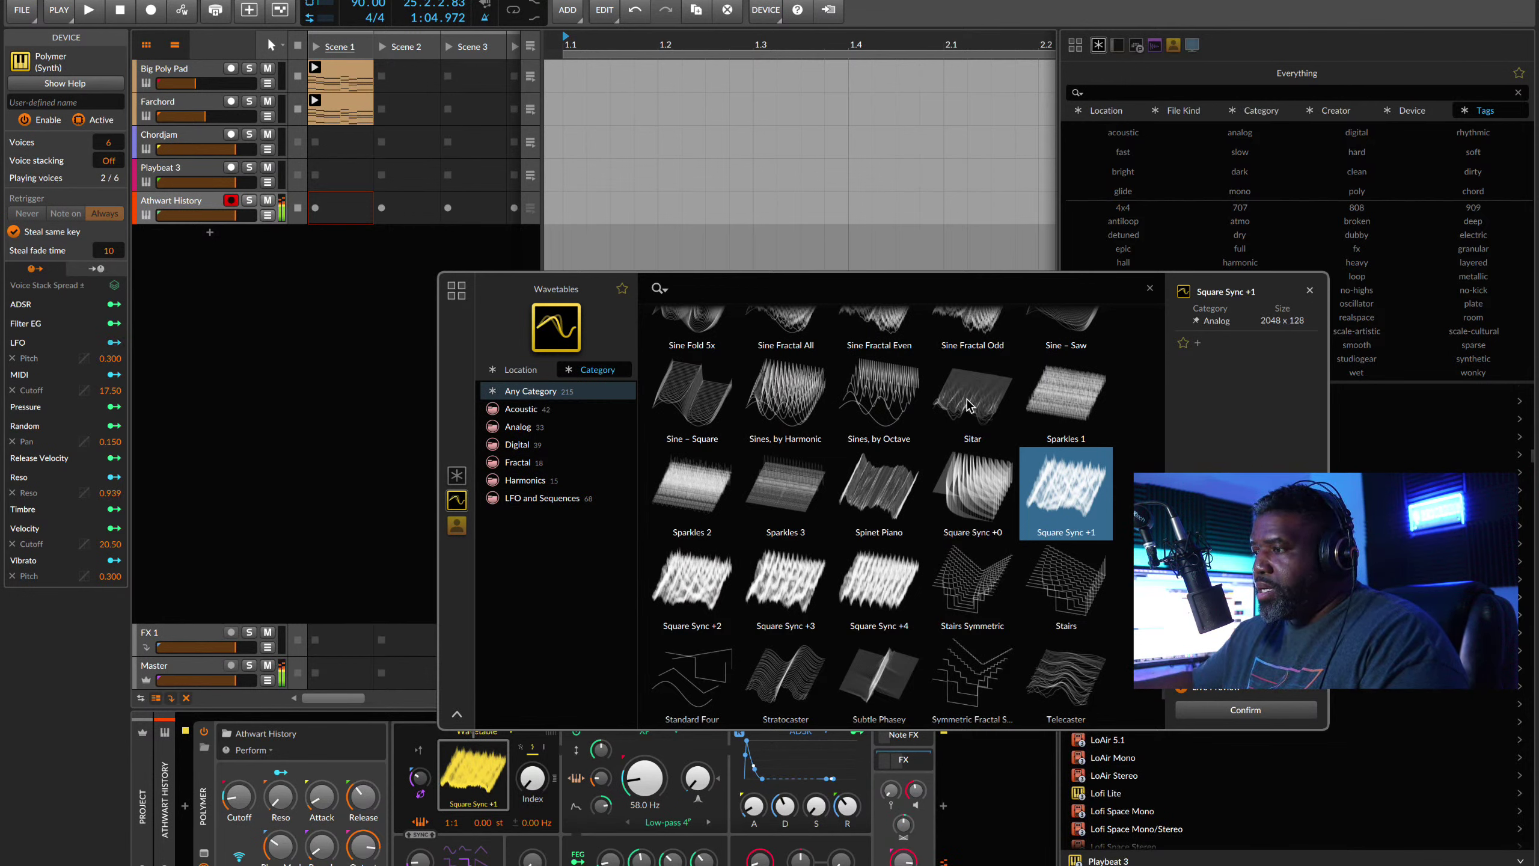
Step: Audition Brass Stab from the Acoustic category, and load Going Low from the Analog category as the oscillator's wavetable
click(521, 414)
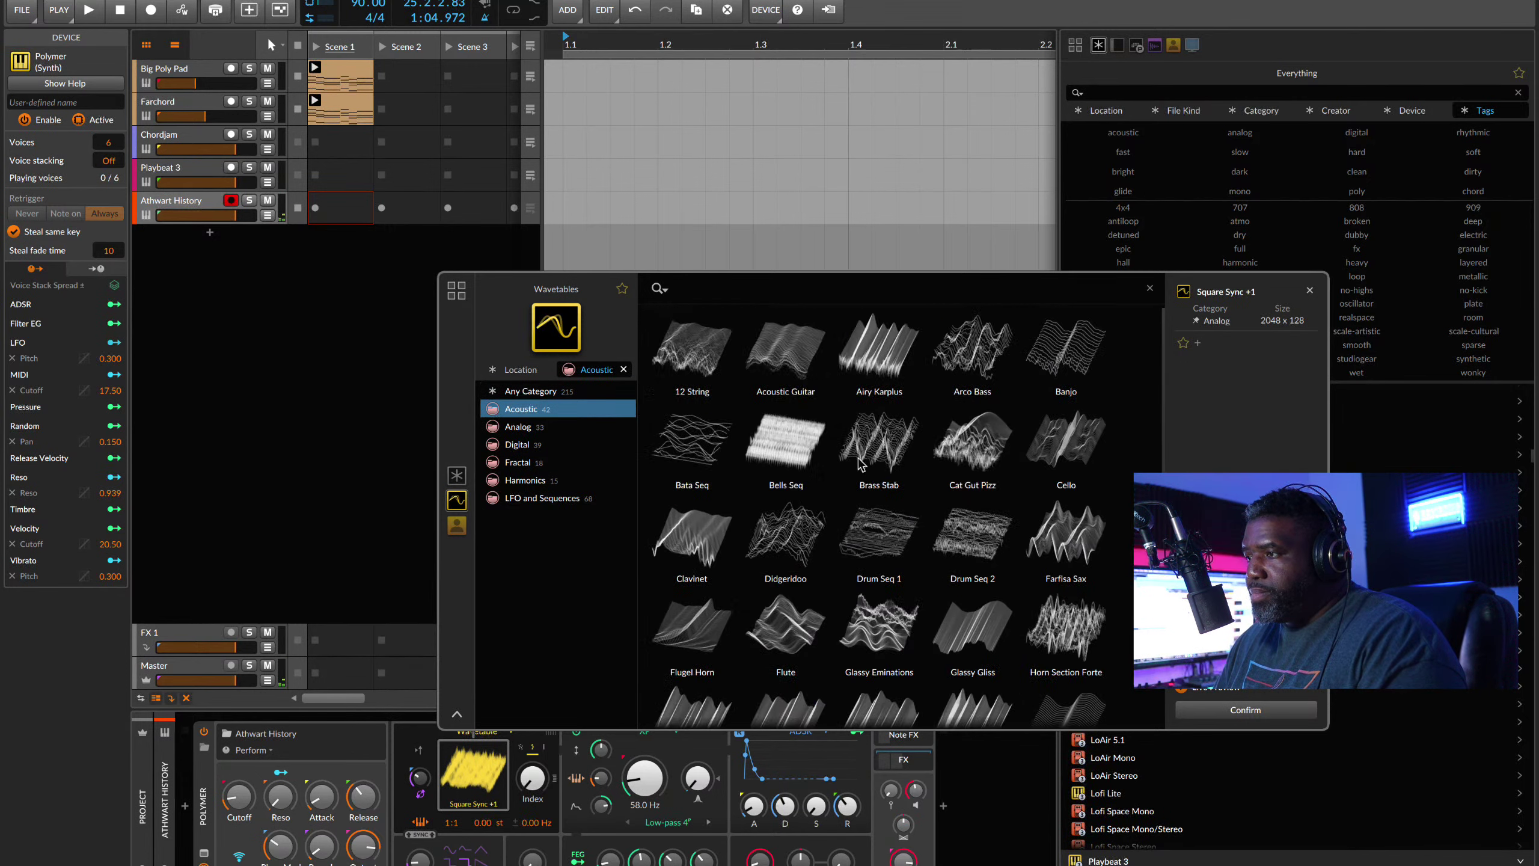
click(906, 442)
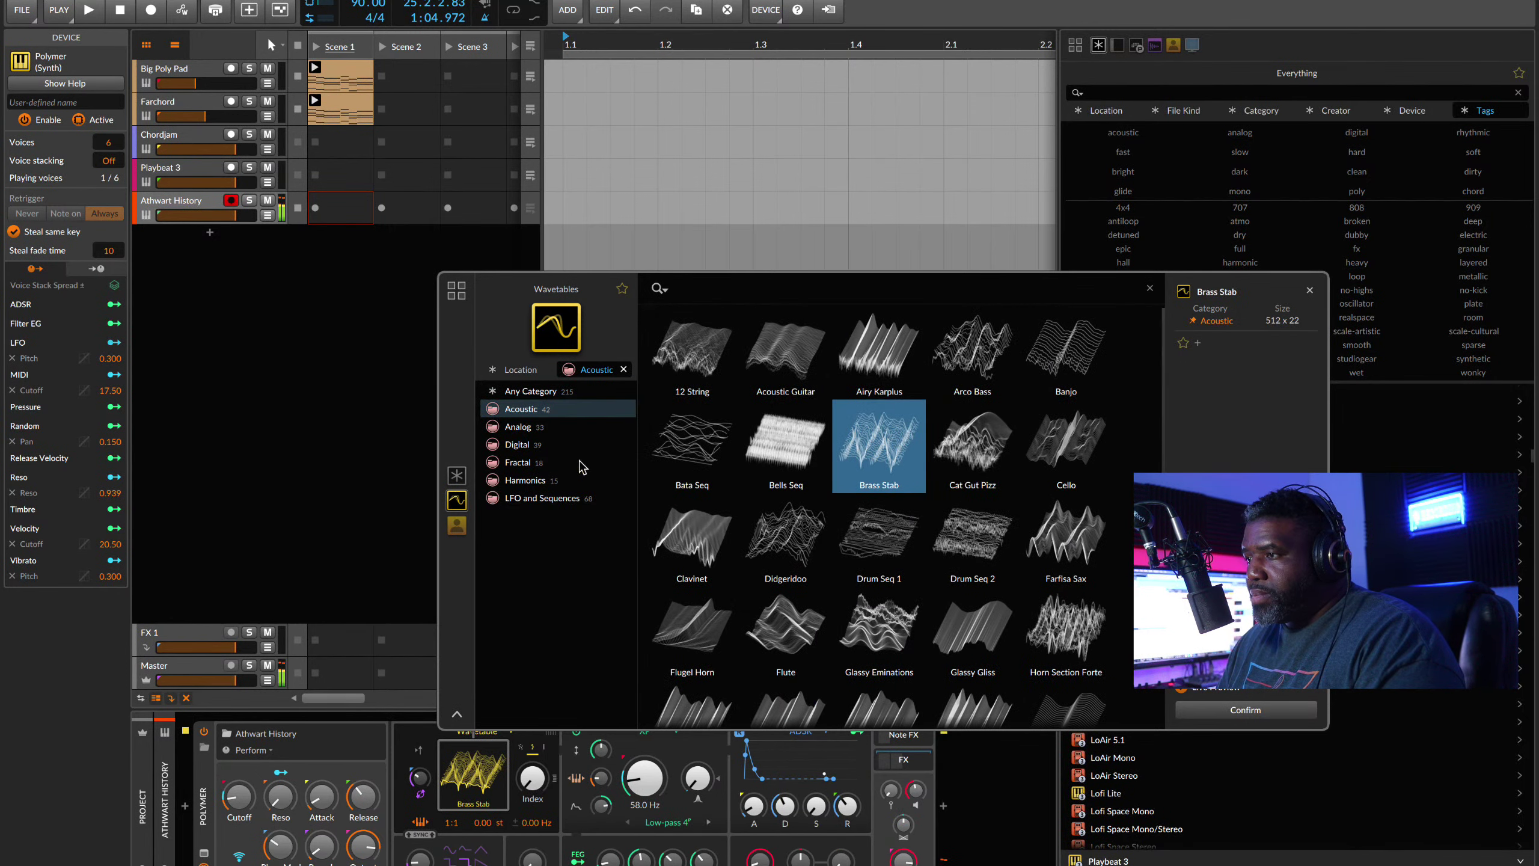
click(533, 431)
click(967, 459)
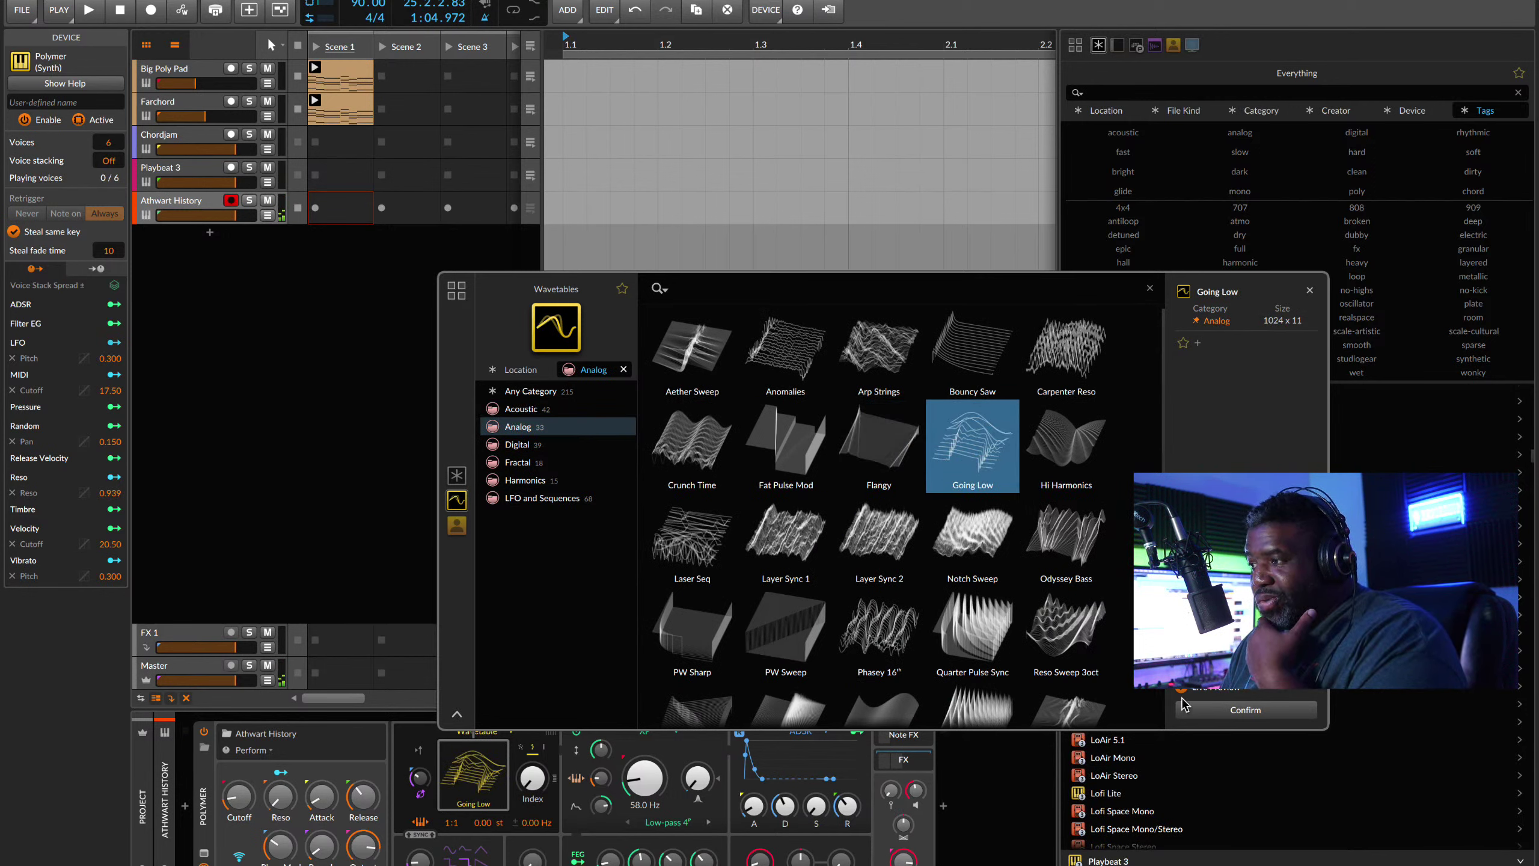
click(1213, 708)
Step: Reopen the wavetable browser and review its My Library, Everything and Wavetables sources, leaving Going Low loaded and the browser closed
click(454, 743)
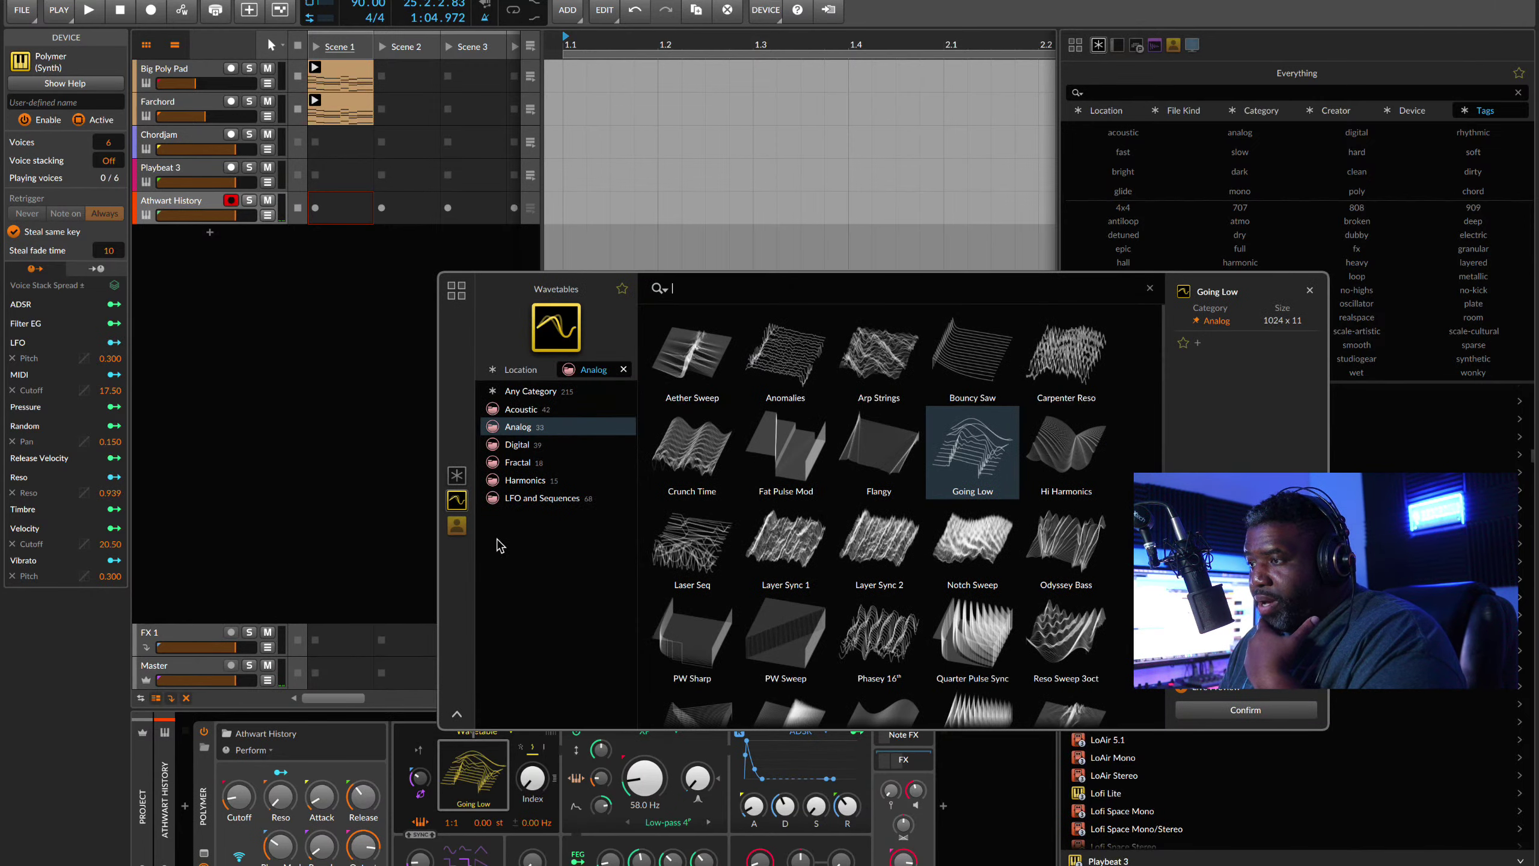
click(455, 502)
click(457, 524)
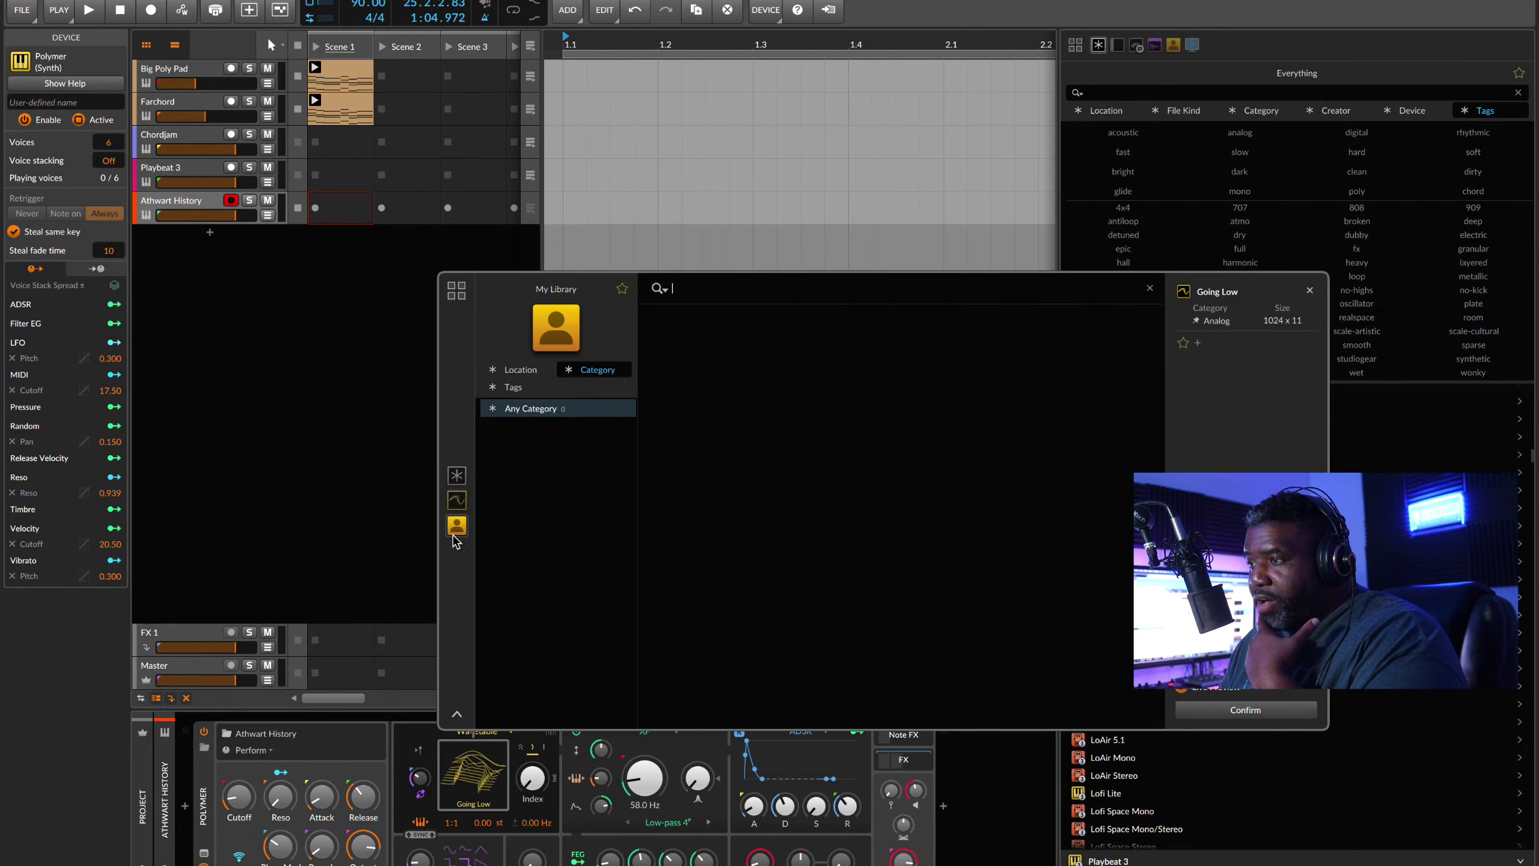
click(457, 500)
click(456, 476)
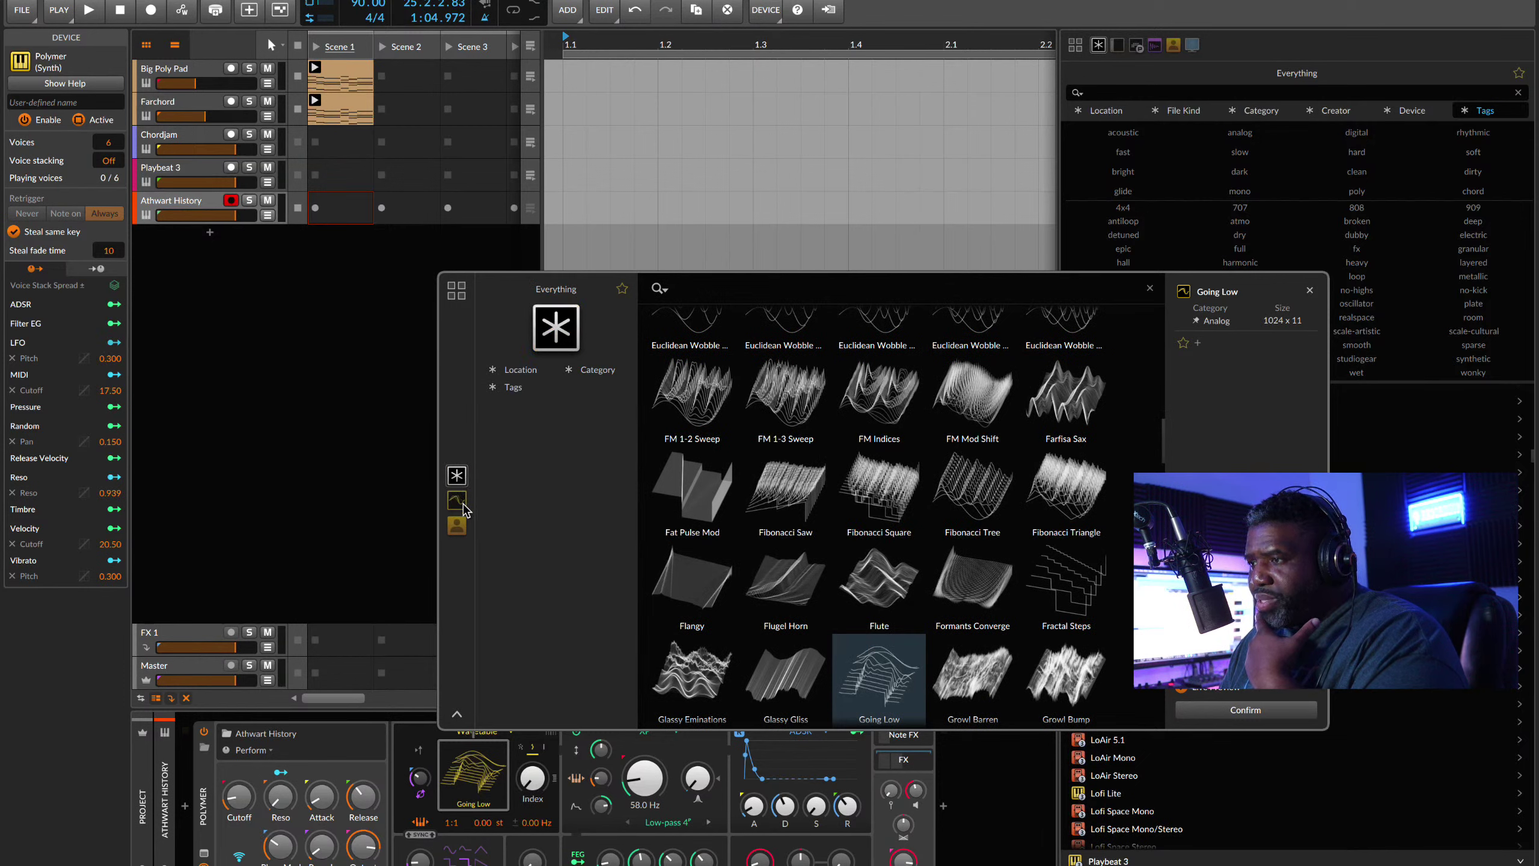
click(457, 501)
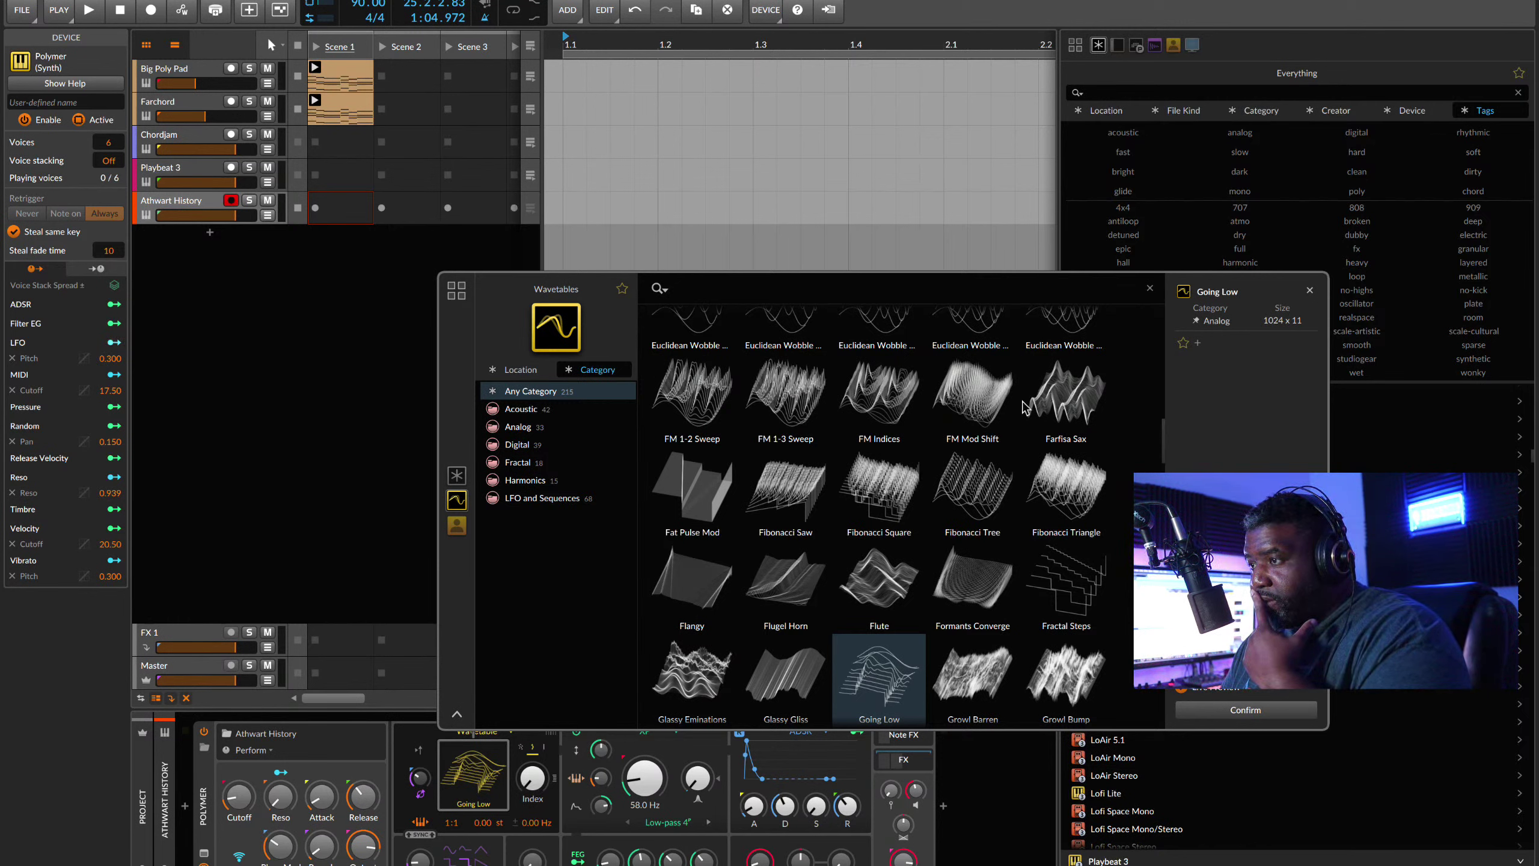
click(1309, 290)
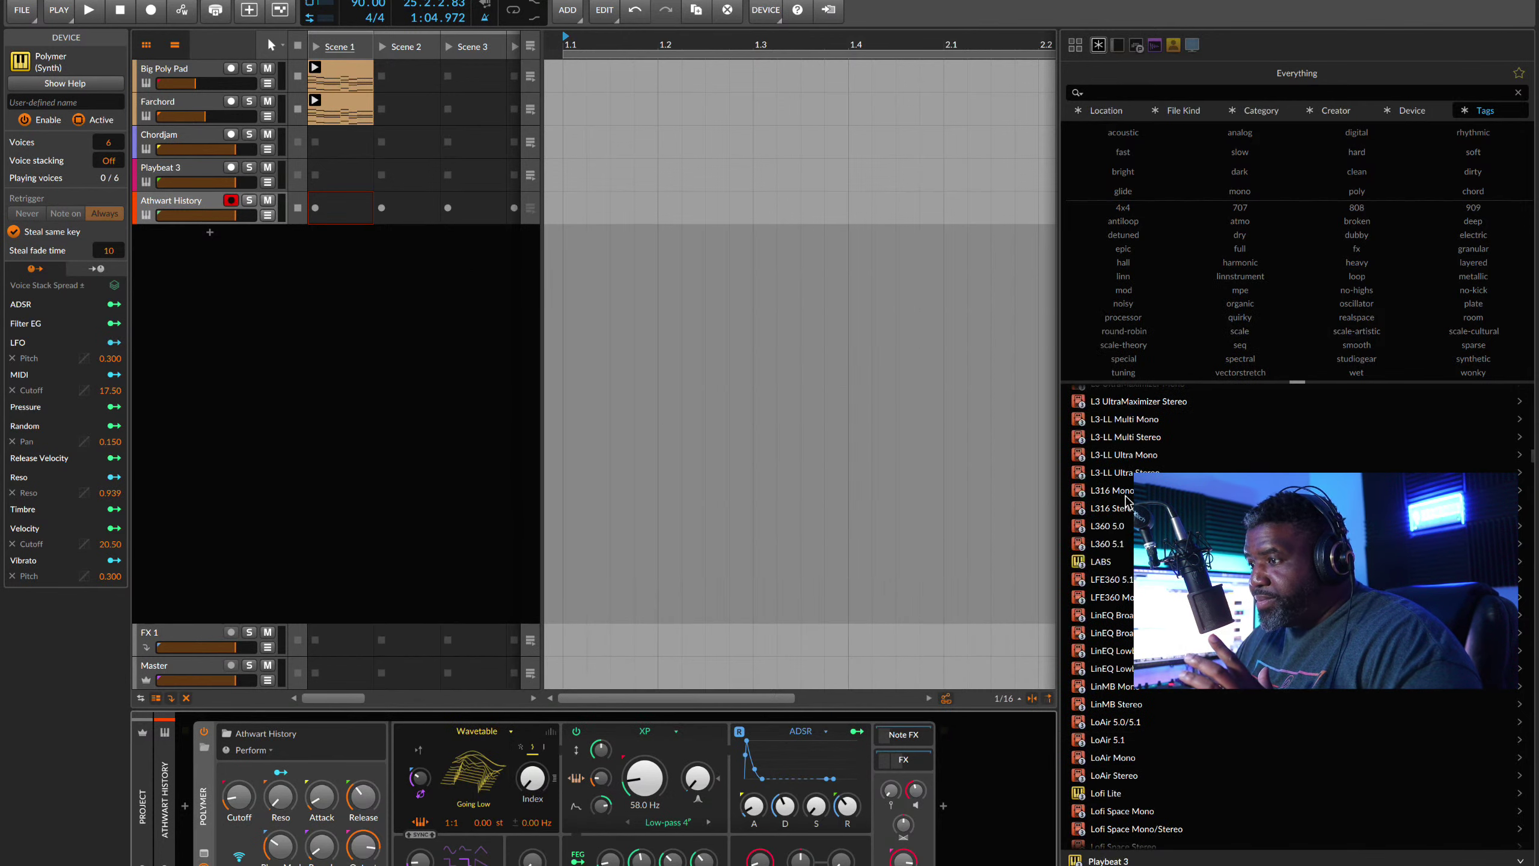
Step: Switch Polymer's oscillator to Union and return it to Scrawl with its waveform editor open
click(511, 731)
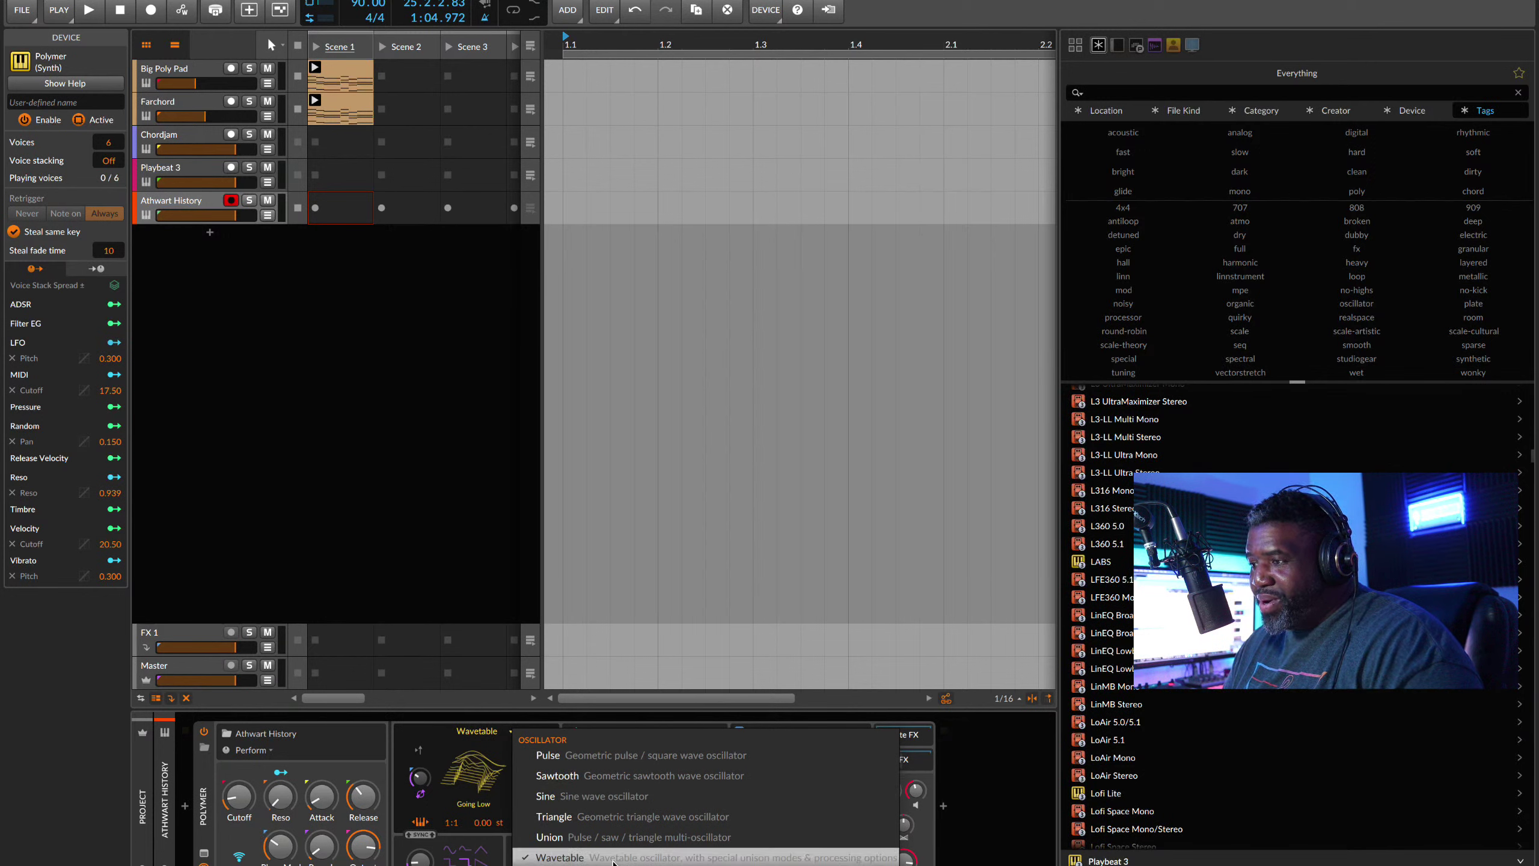
click(606, 837)
click(511, 731)
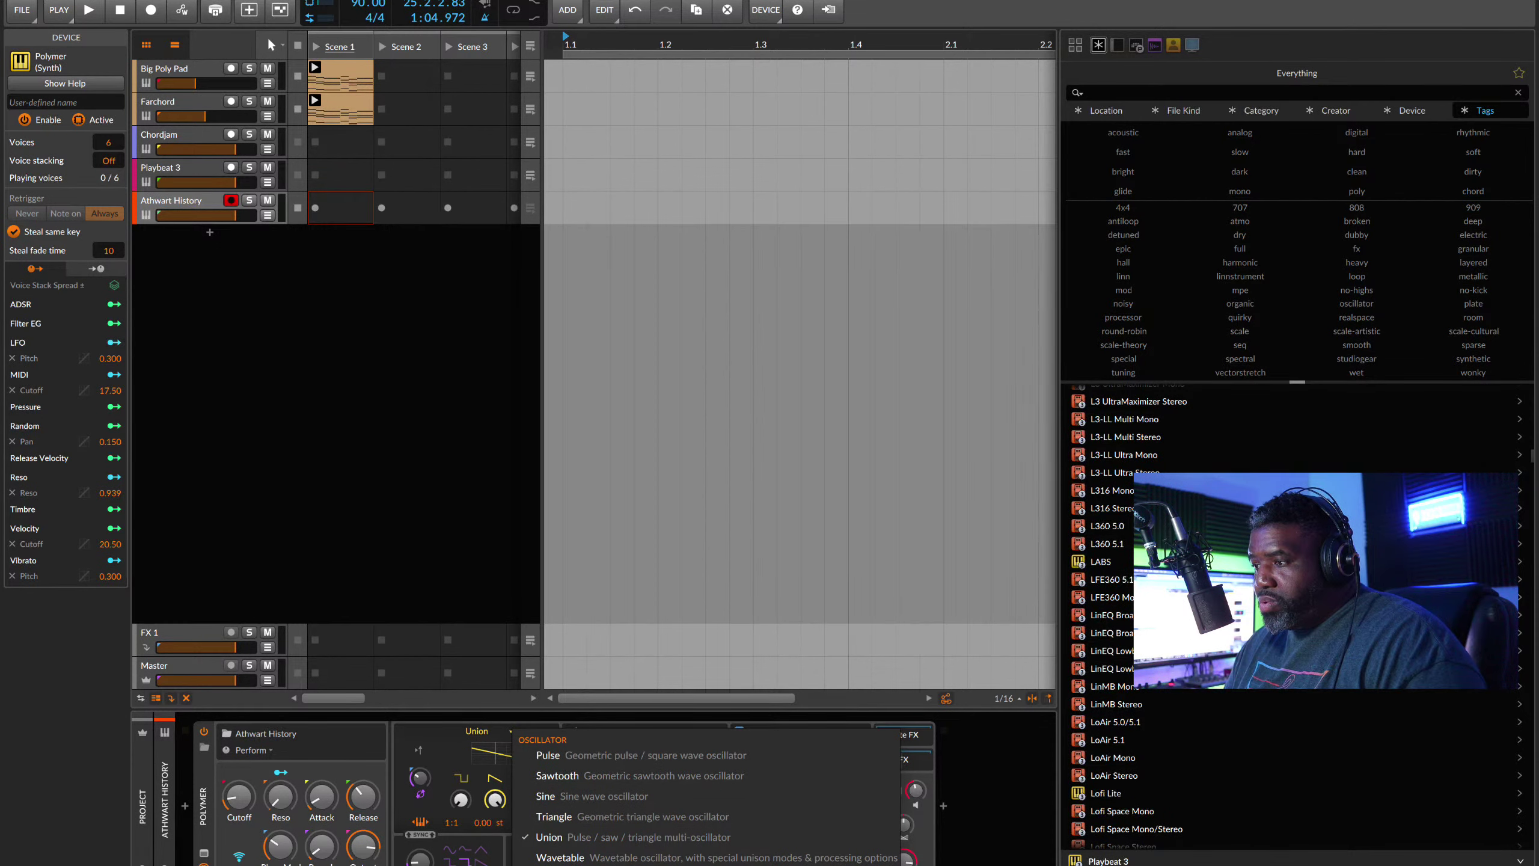
click(519, 808)
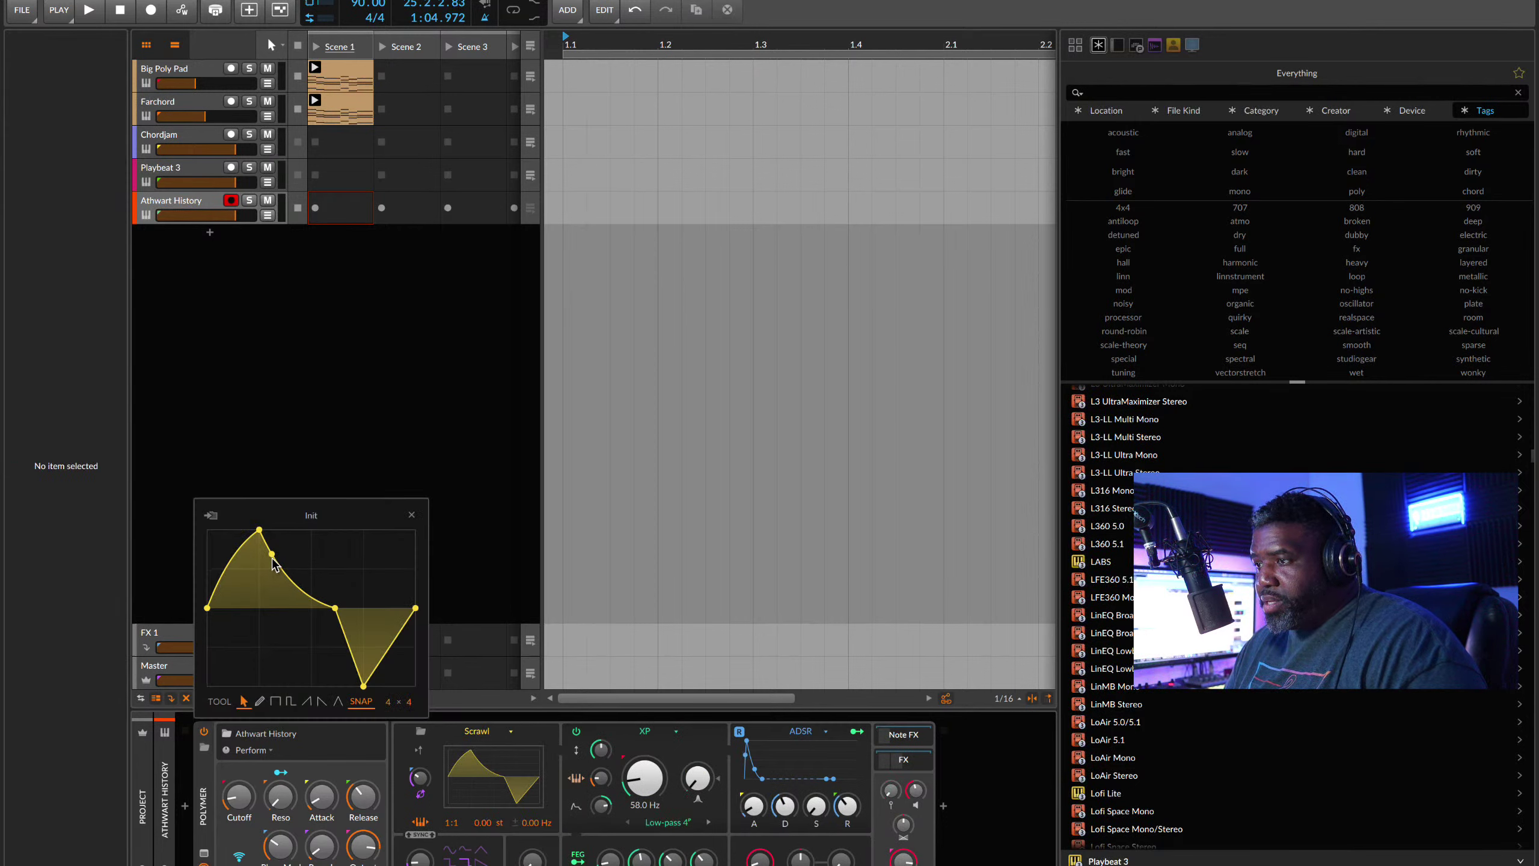
Step: Draw a jagged freehand shape over the section after the Scrawl waveform's first peak with the pencil tool, and return to Bitwig Studio
click(260, 701)
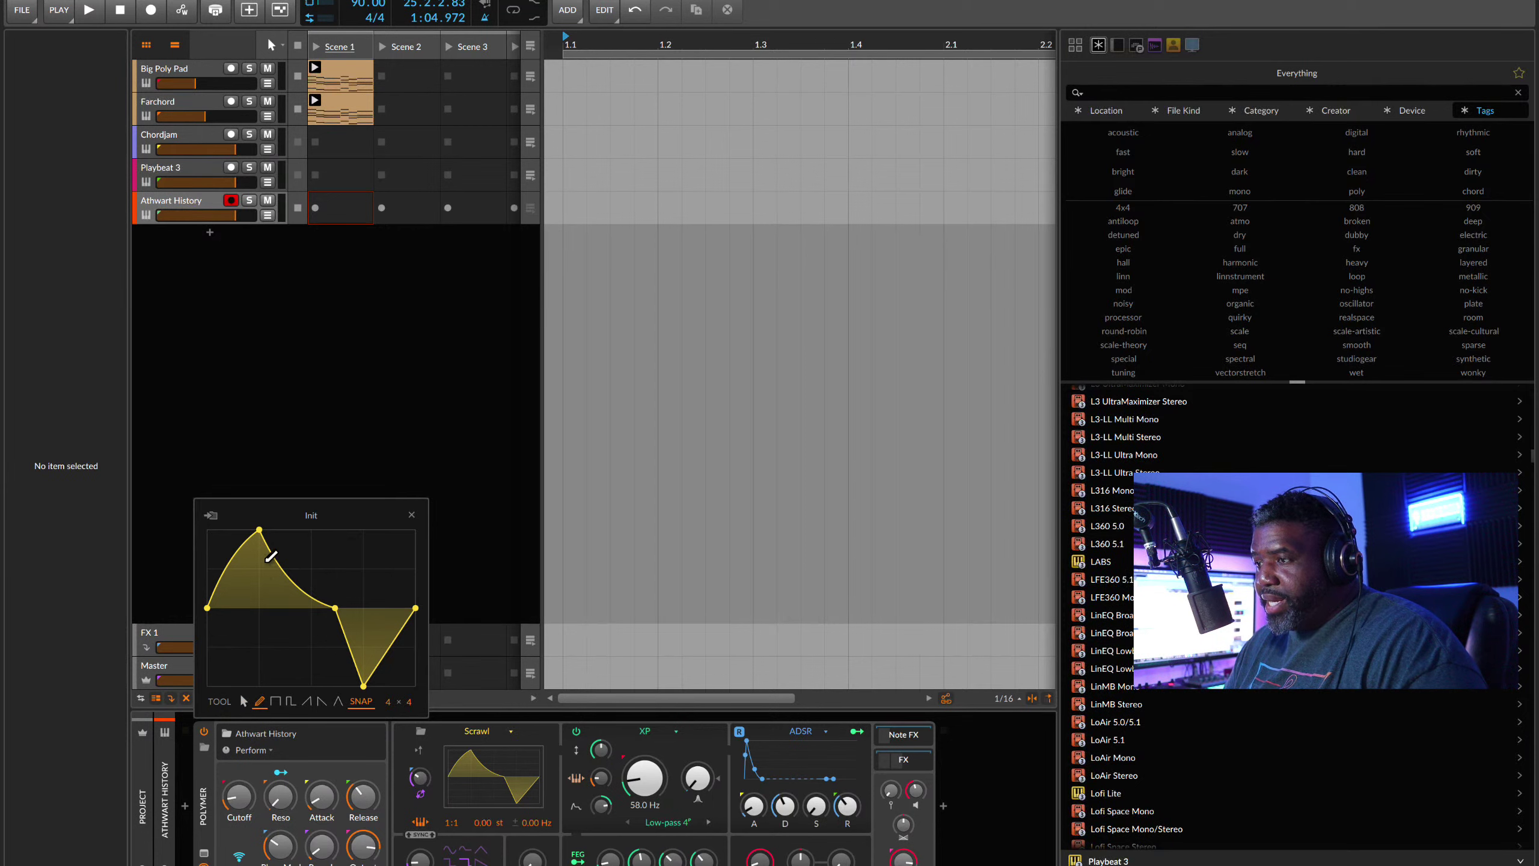
mouse_move(275, 549)
mouse_down()
mouse_move(269, 643)
mouse_move(298, 644)
mouse_move(320, 561)
mouse_move(373, 597)
mouse_move(393, 659)
mouse_move(359, 676)
mouse_up()
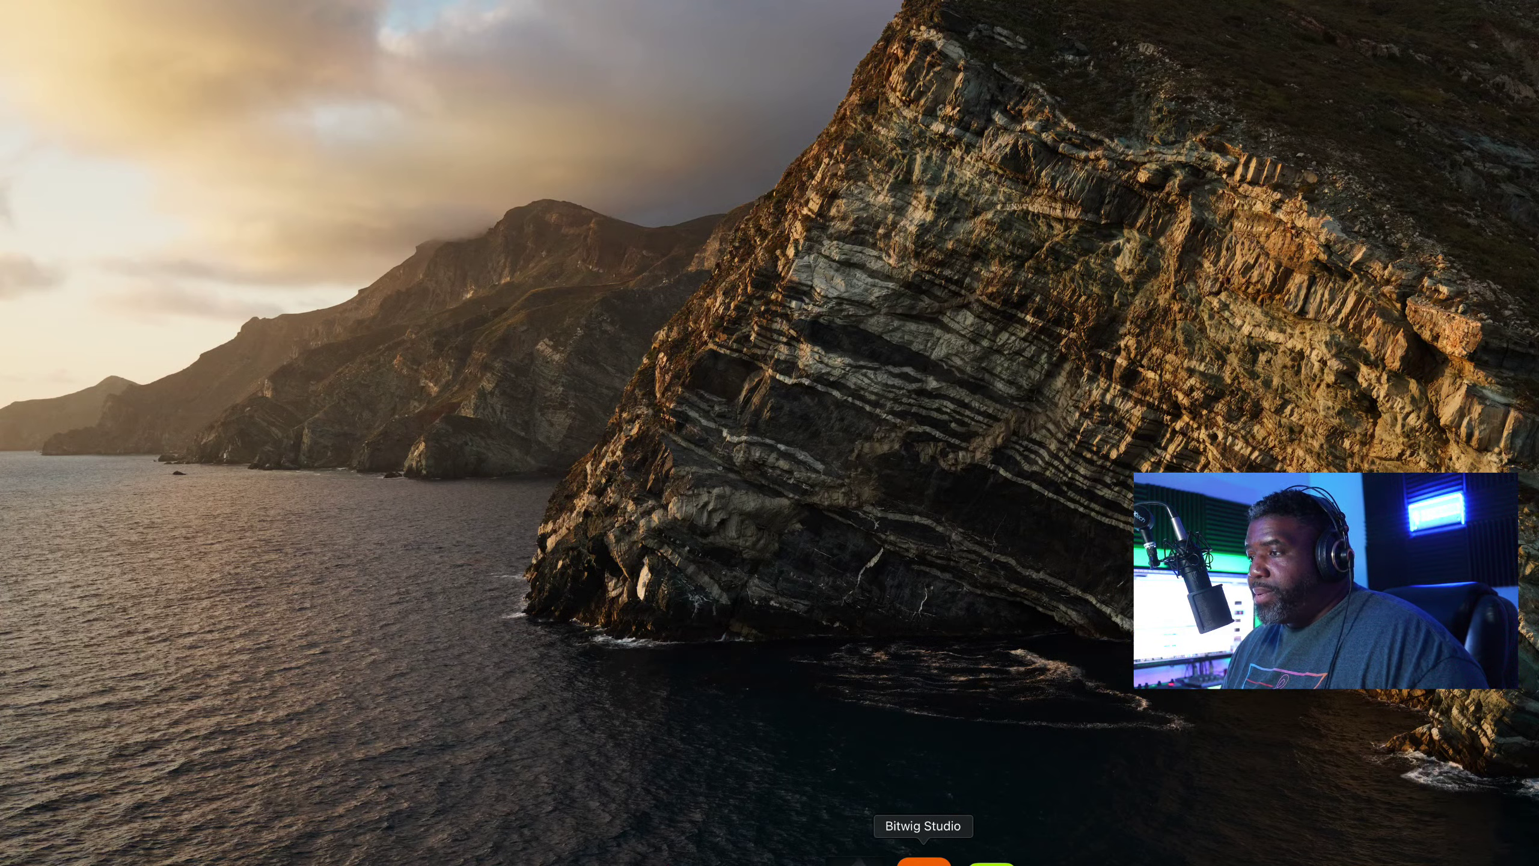
click(920, 852)
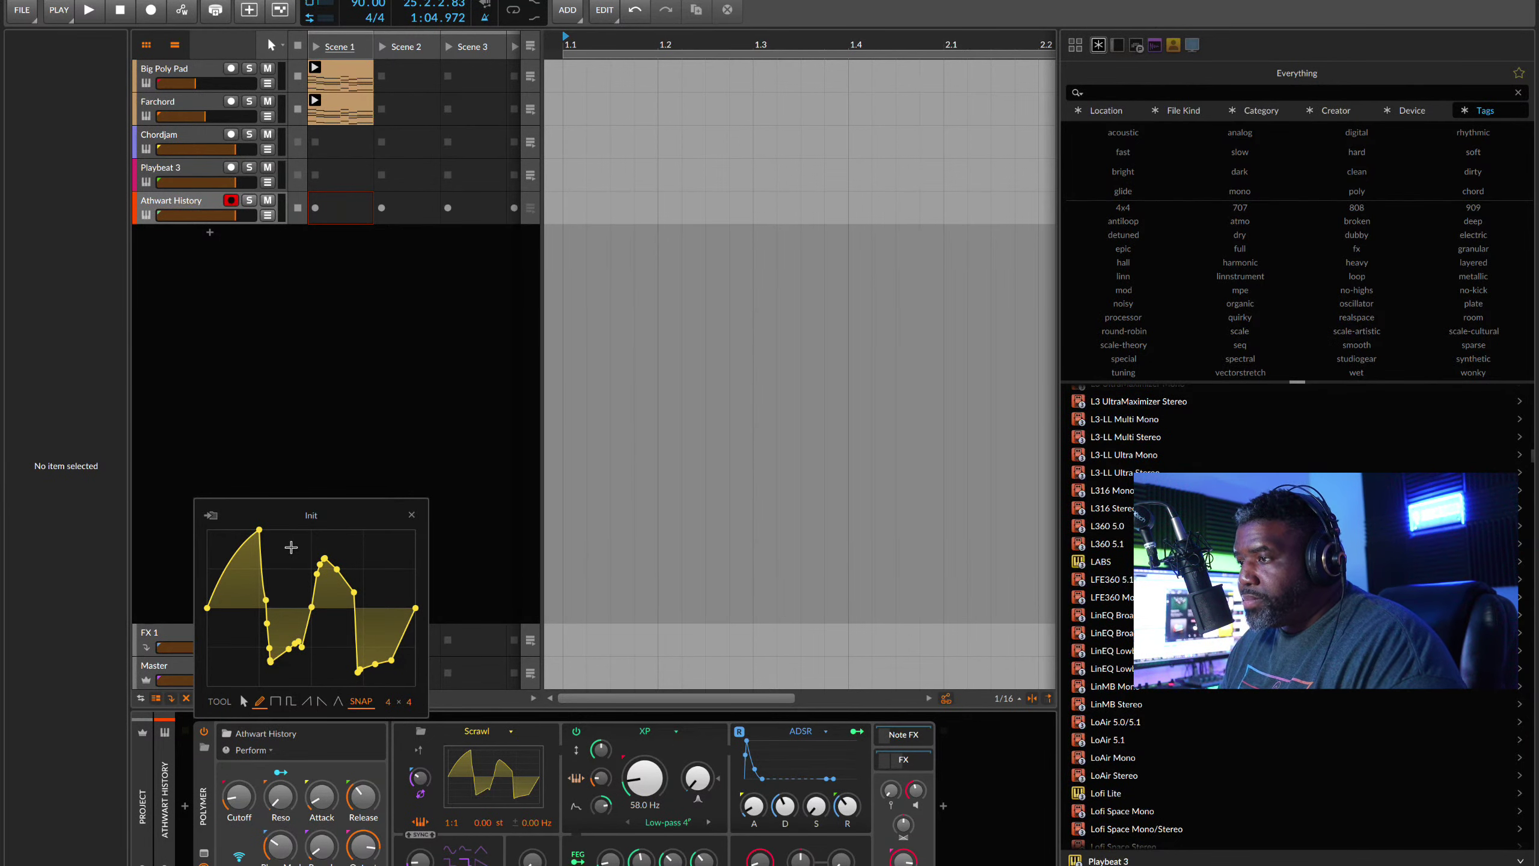
Step: View the Save Curve to Library dialog without saving, and redraw the whole Scrawl waveform freehand with snapping off
click(212, 515)
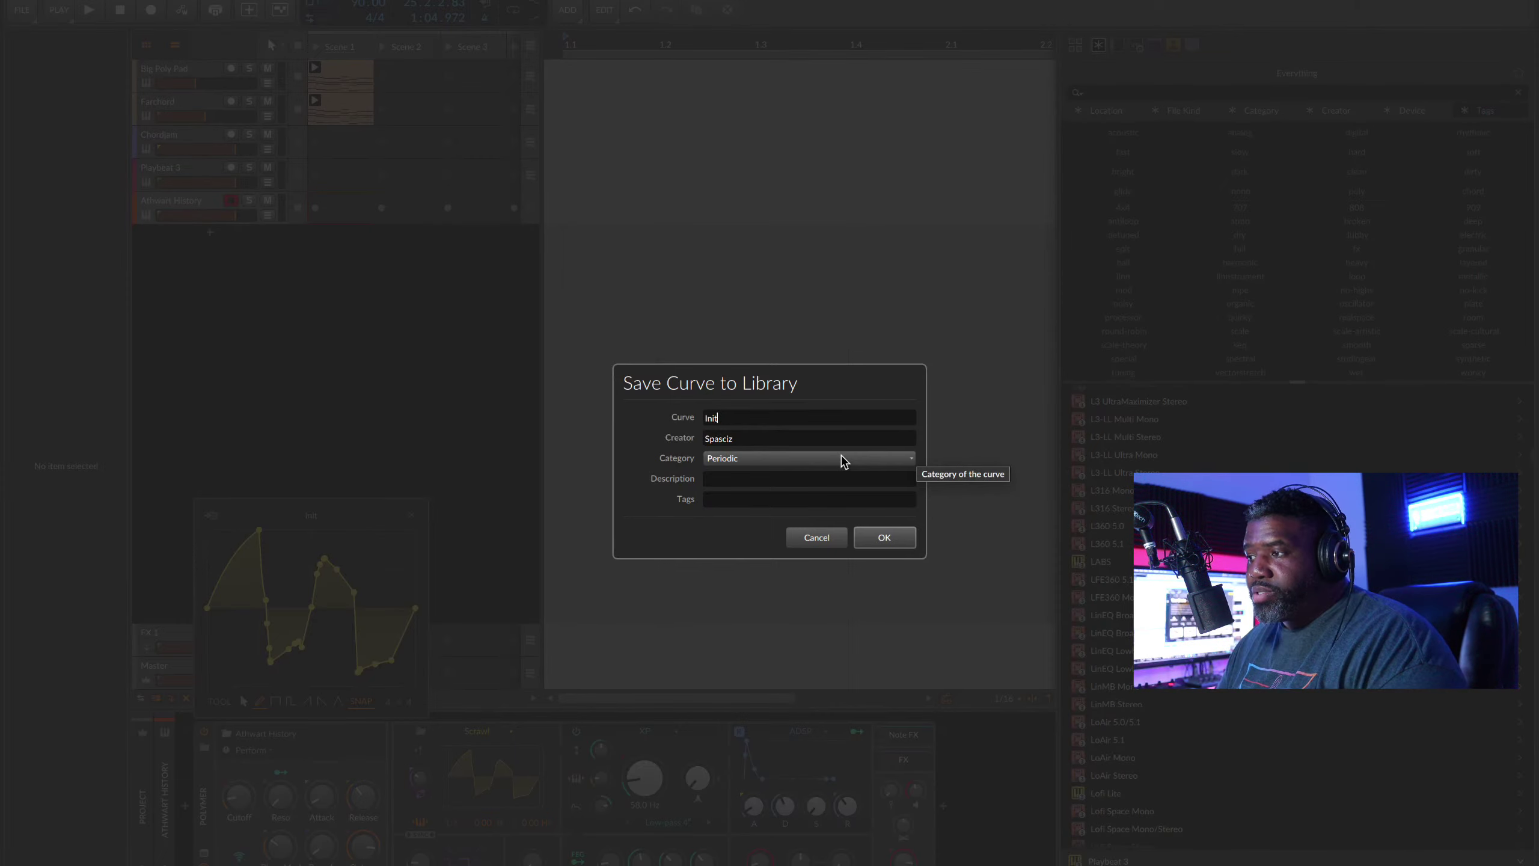
click(824, 547)
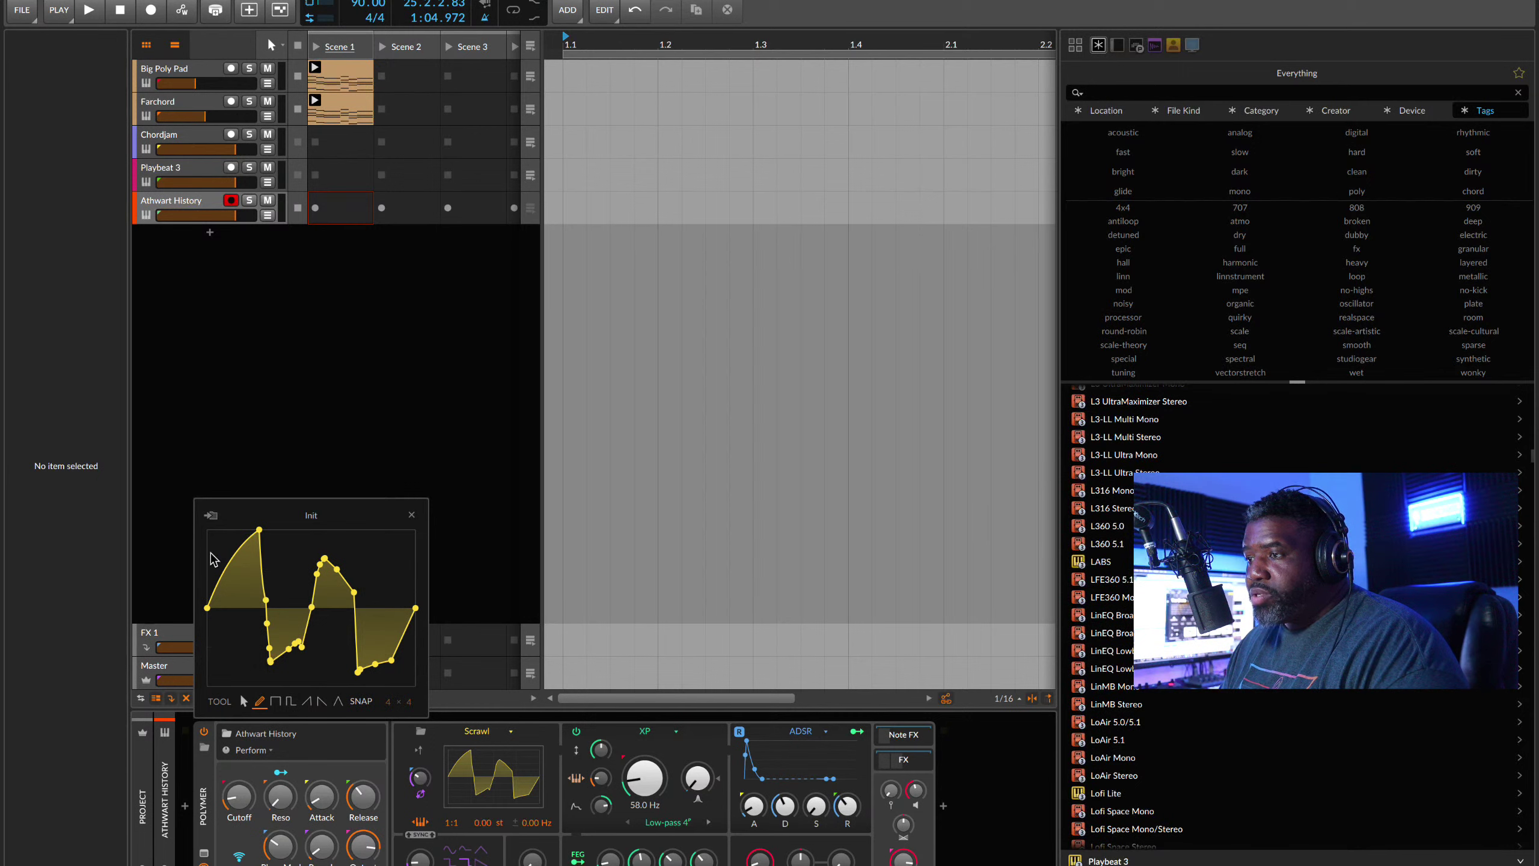
mouse_move(228, 547)
mouse_down()
mouse_move(248, 652)
mouse_move(224, 576)
mouse_move(254, 636)
mouse_move(309, 661)
mouse_move(384, 557)
mouse_move(334, 624)
mouse_move(242, 649)
mouse_move(326, 549)
mouse_move(330, 625)
mouse_move(351, 638)
mouse_move(310, 640)
mouse_up()
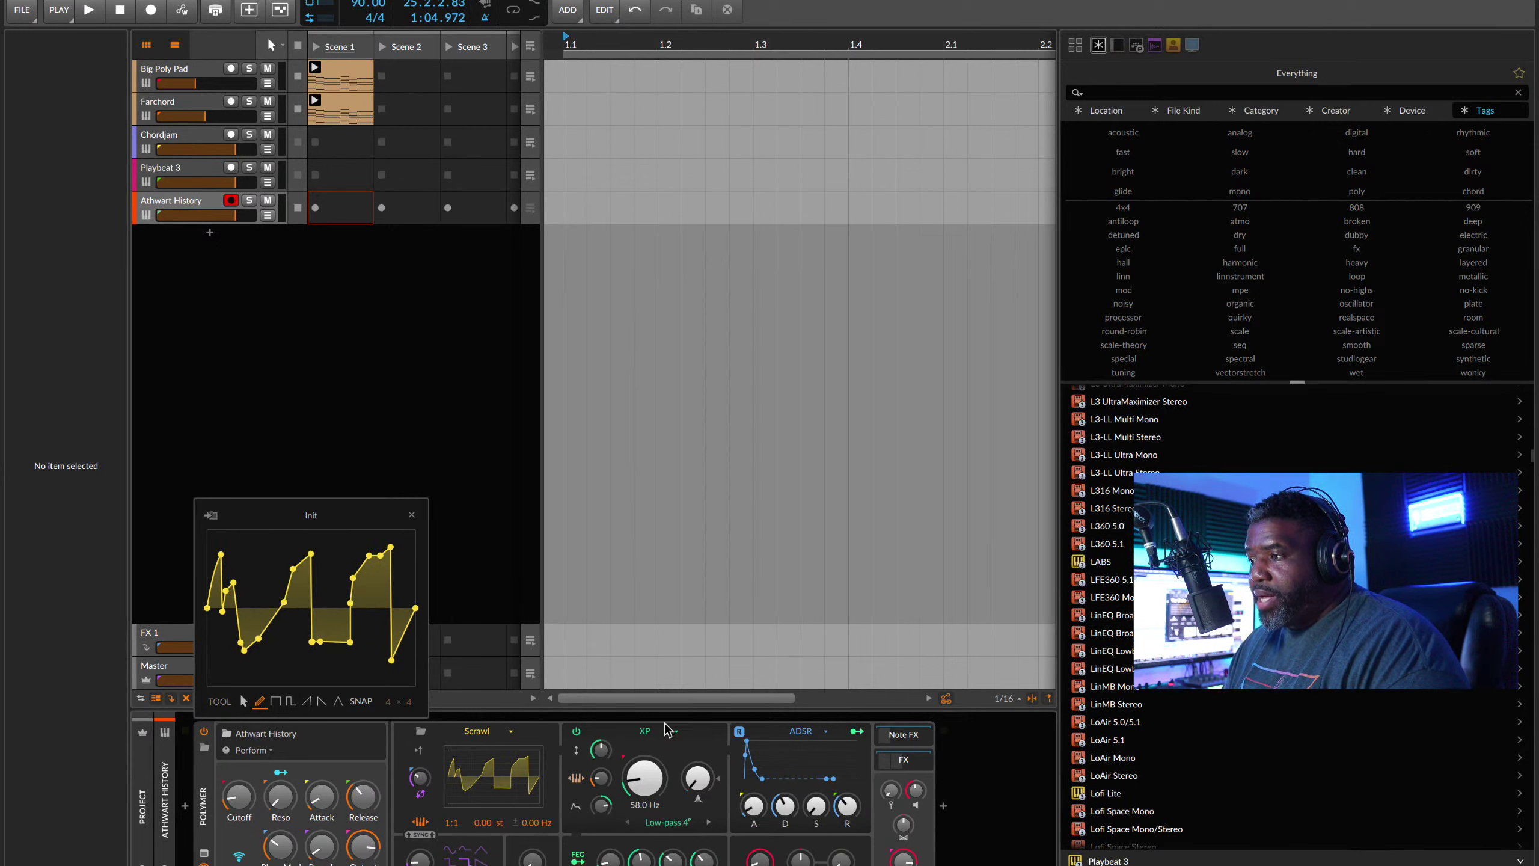
Step: Switch Polymer's oscillator to Phase-1, and check the remote control pages available from Perform, keeping the Perform page
click(511, 731)
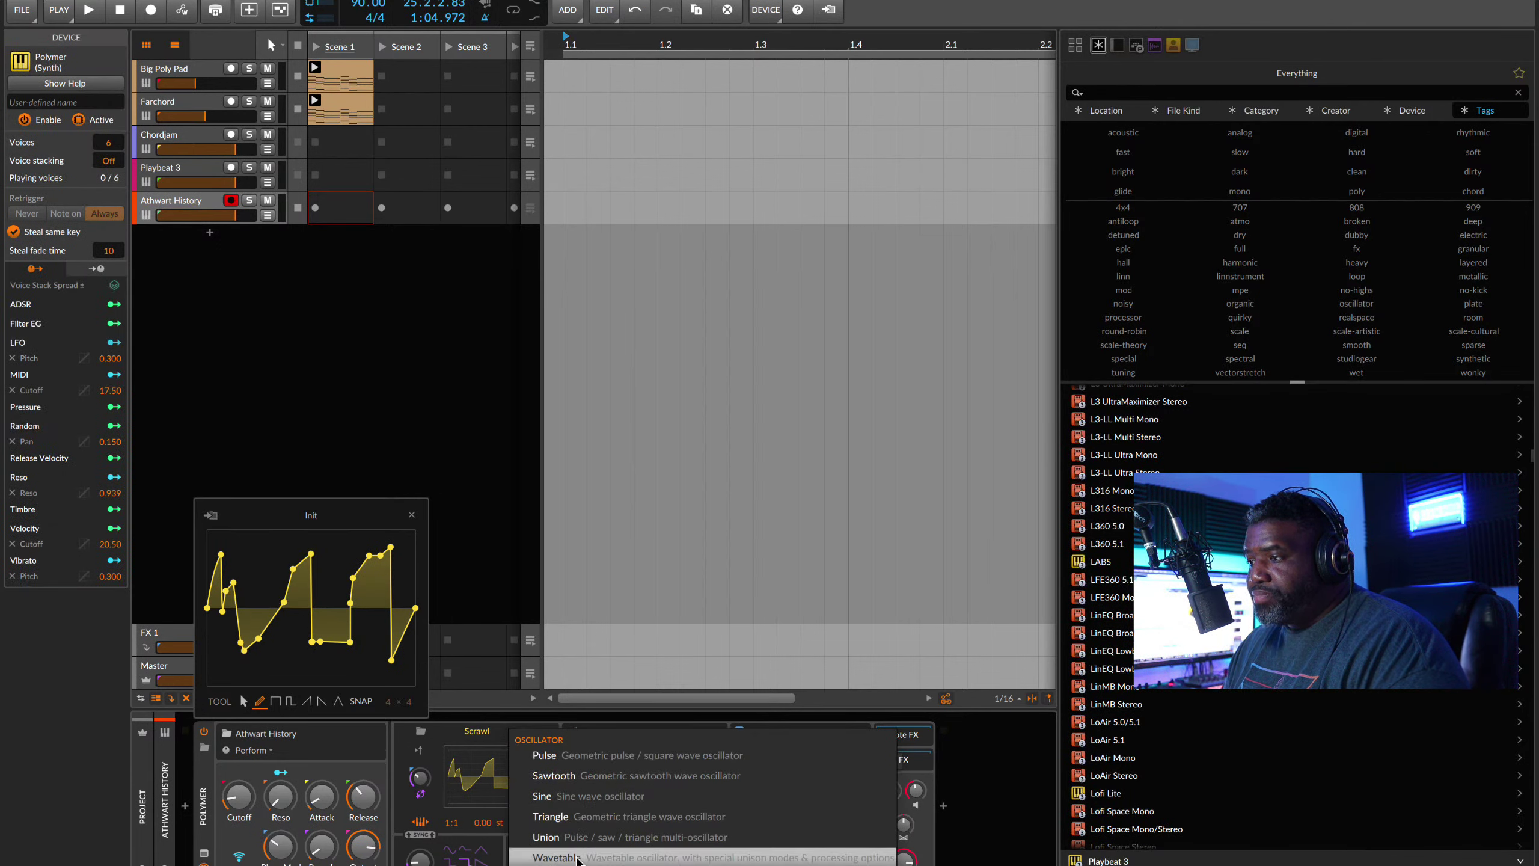
click(533, 846)
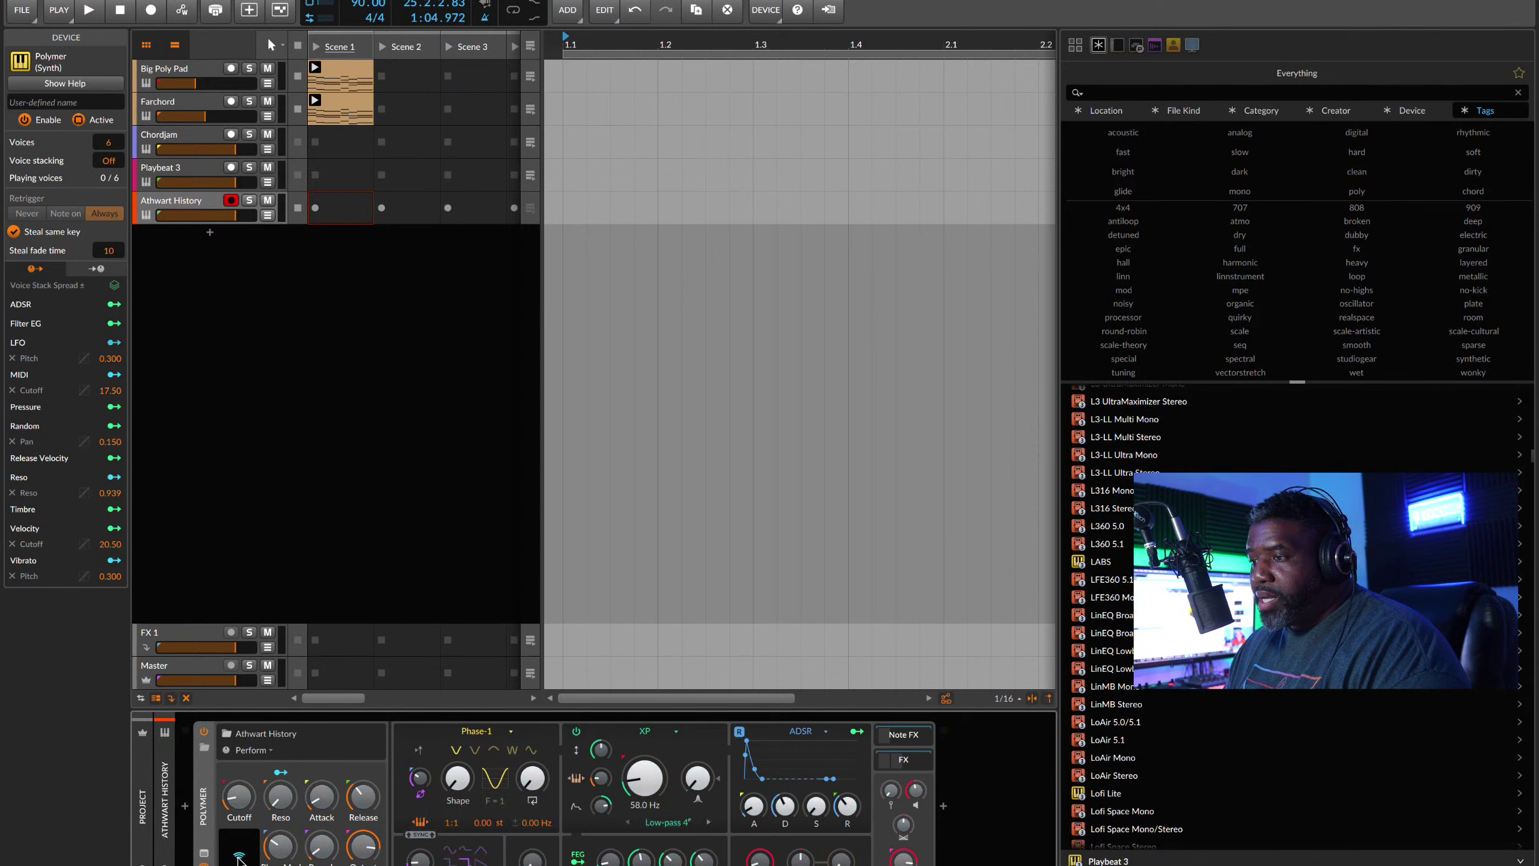
click(266, 751)
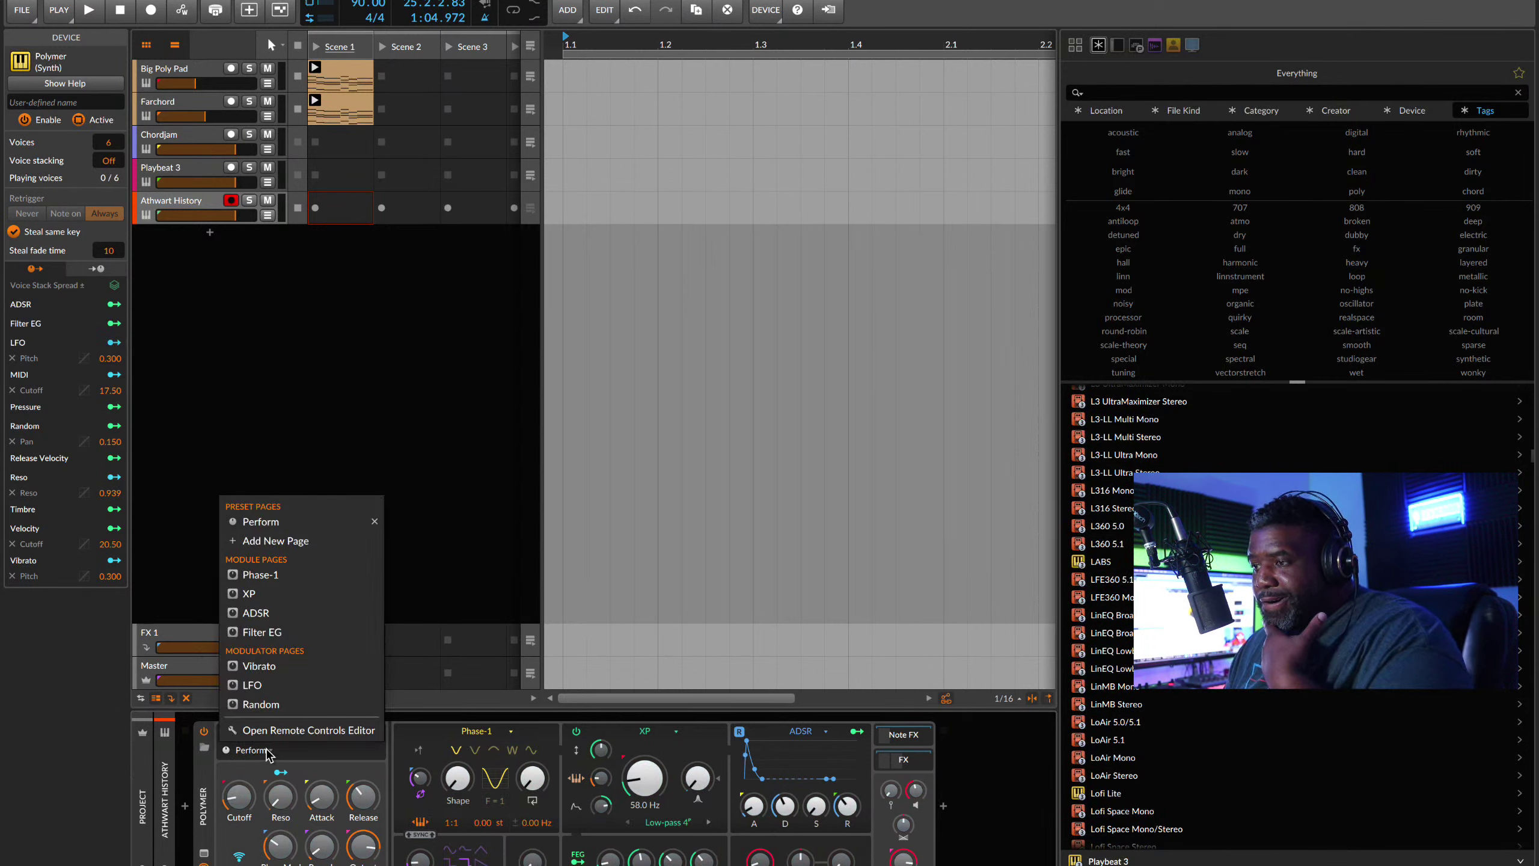
click(267, 751)
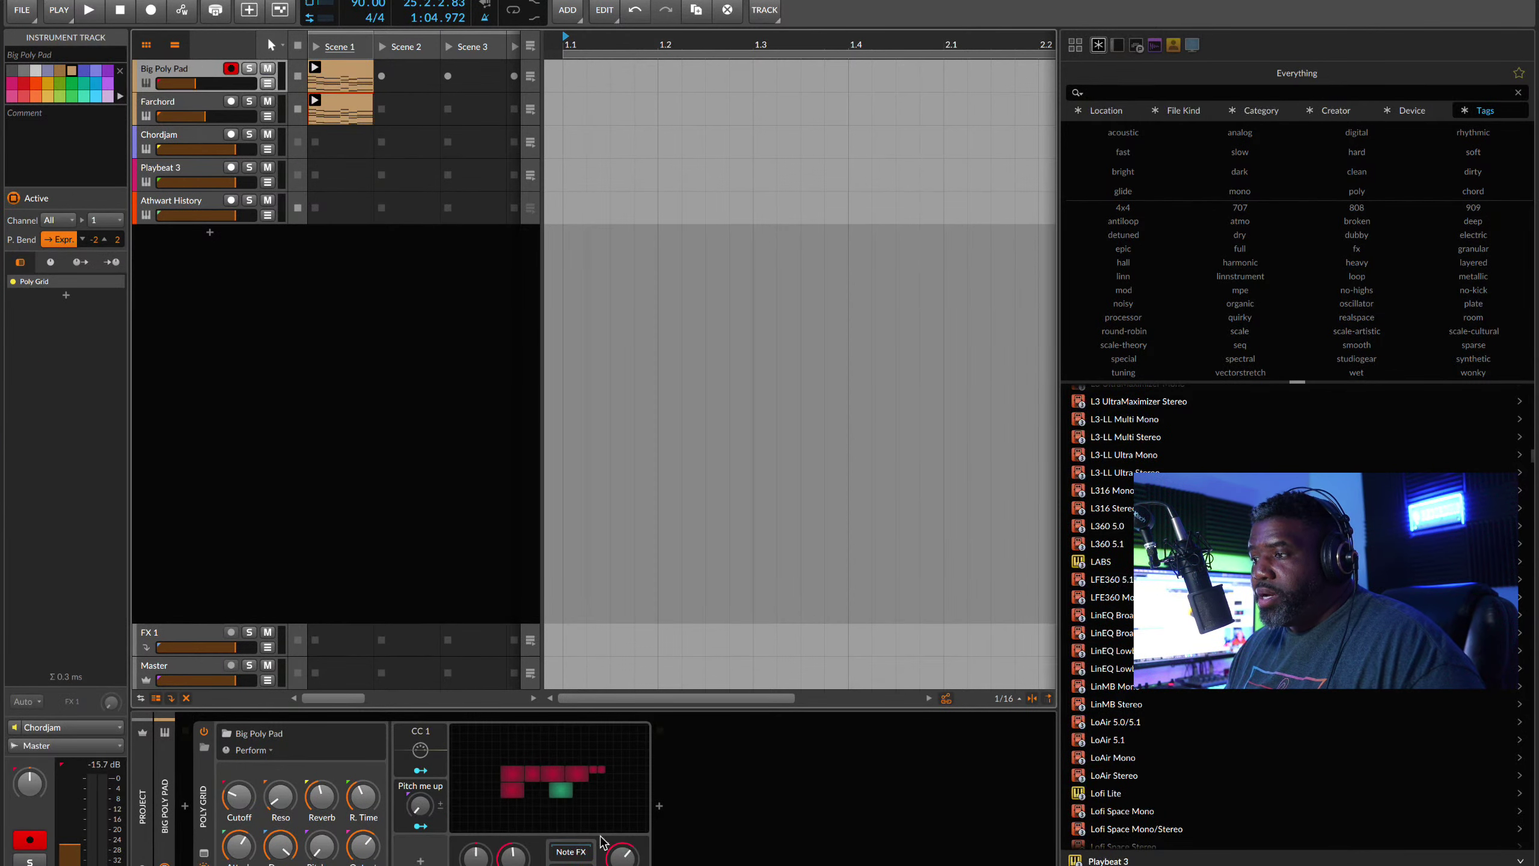
Step: Inspect the Poly Grid patch of the Big Poly Pad track, and close its grid editor
click(560, 787)
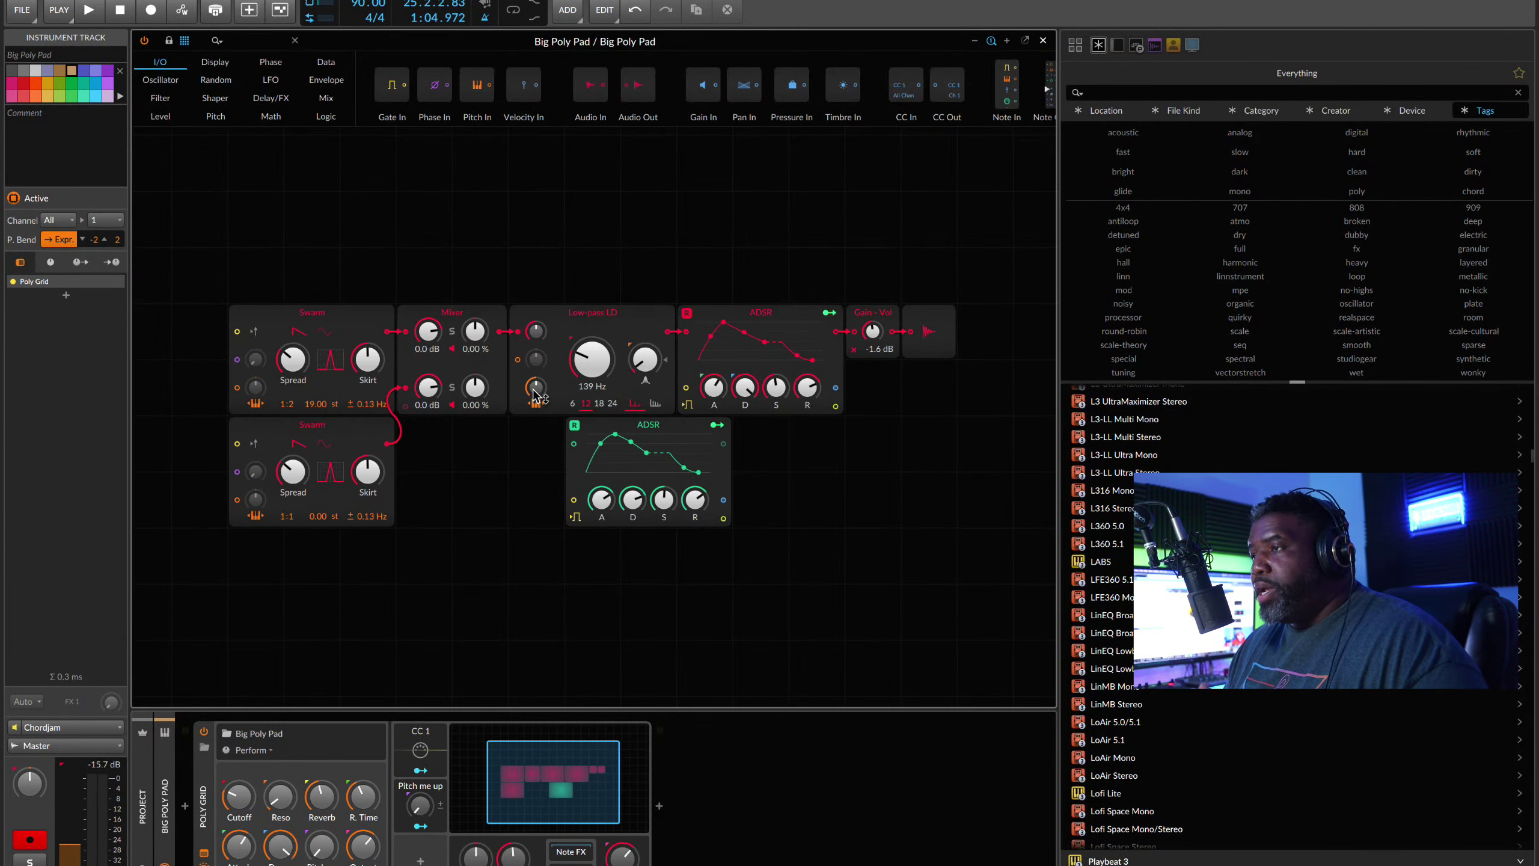
scroll(444, 363, down, 1)
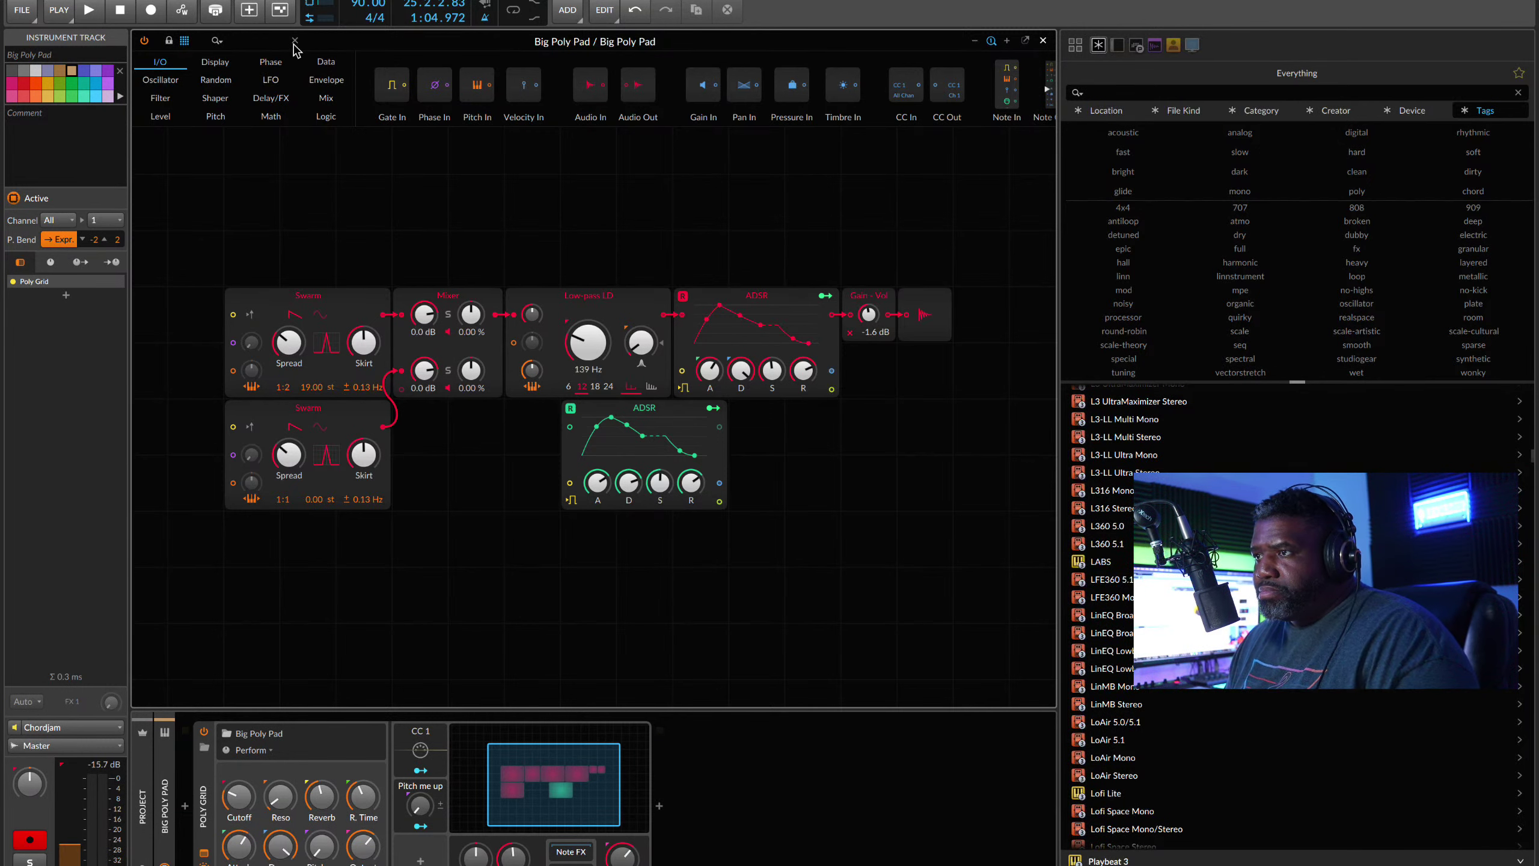
click(1043, 40)
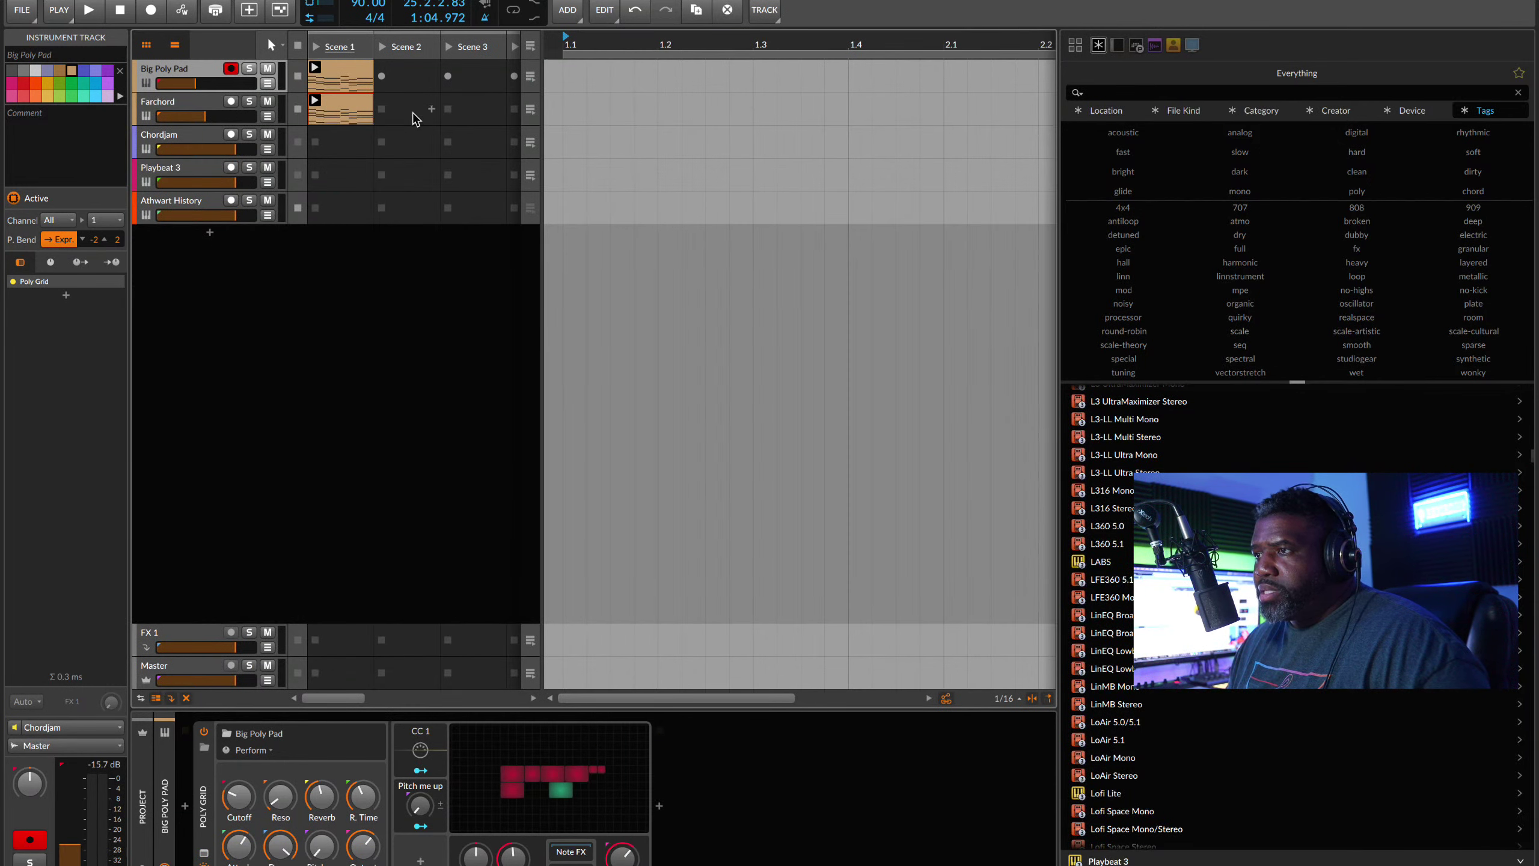
Step: Solo Big Poly Pad and play it with its grid patch open, lowering Cutoff until the low-pass filter is at 32.4 Hz, then stop playback
key(s)
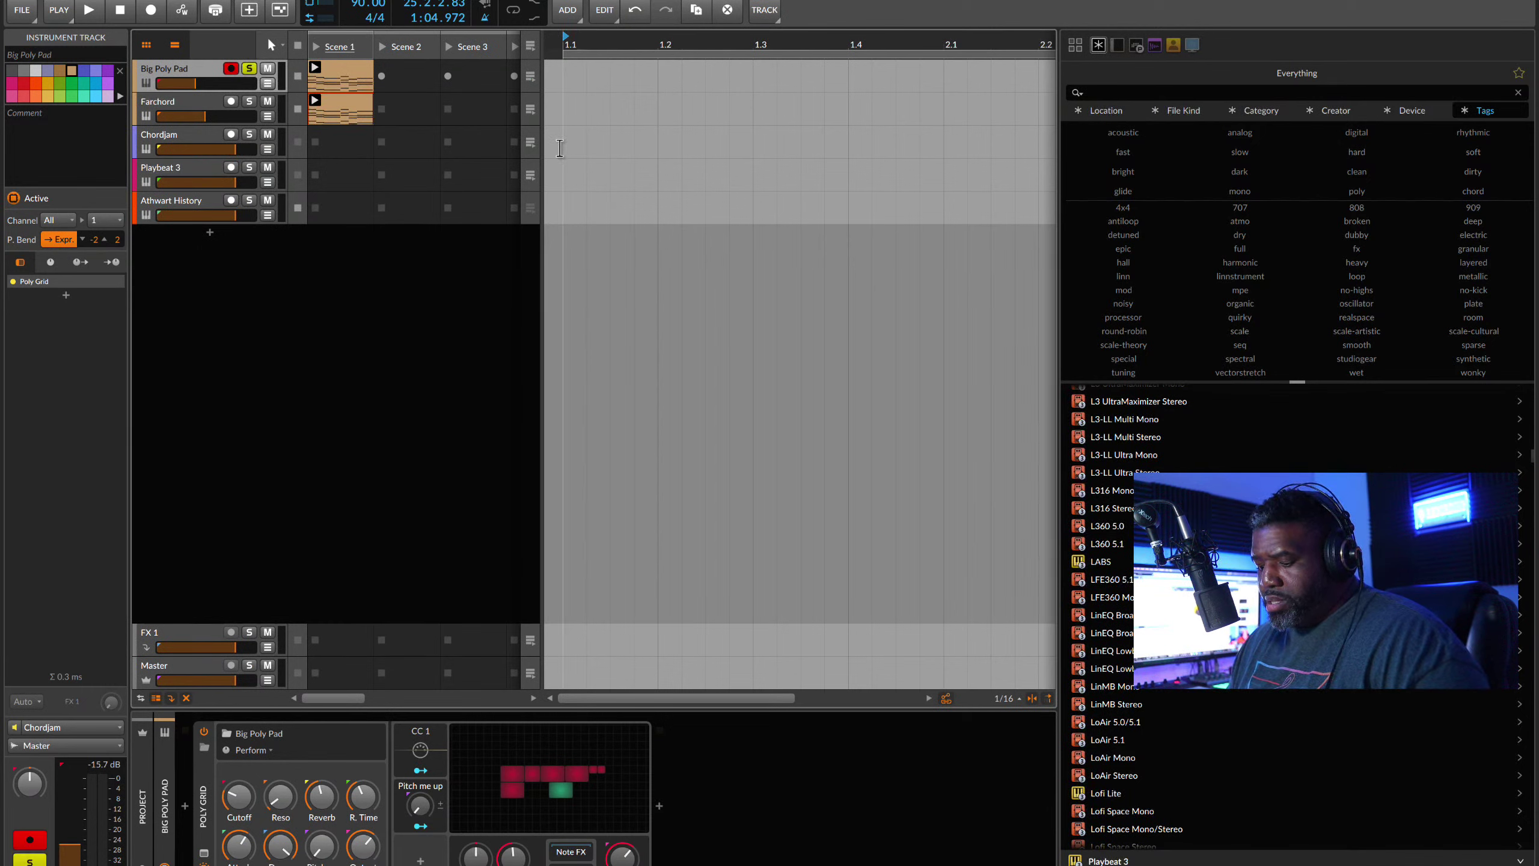
key(space)
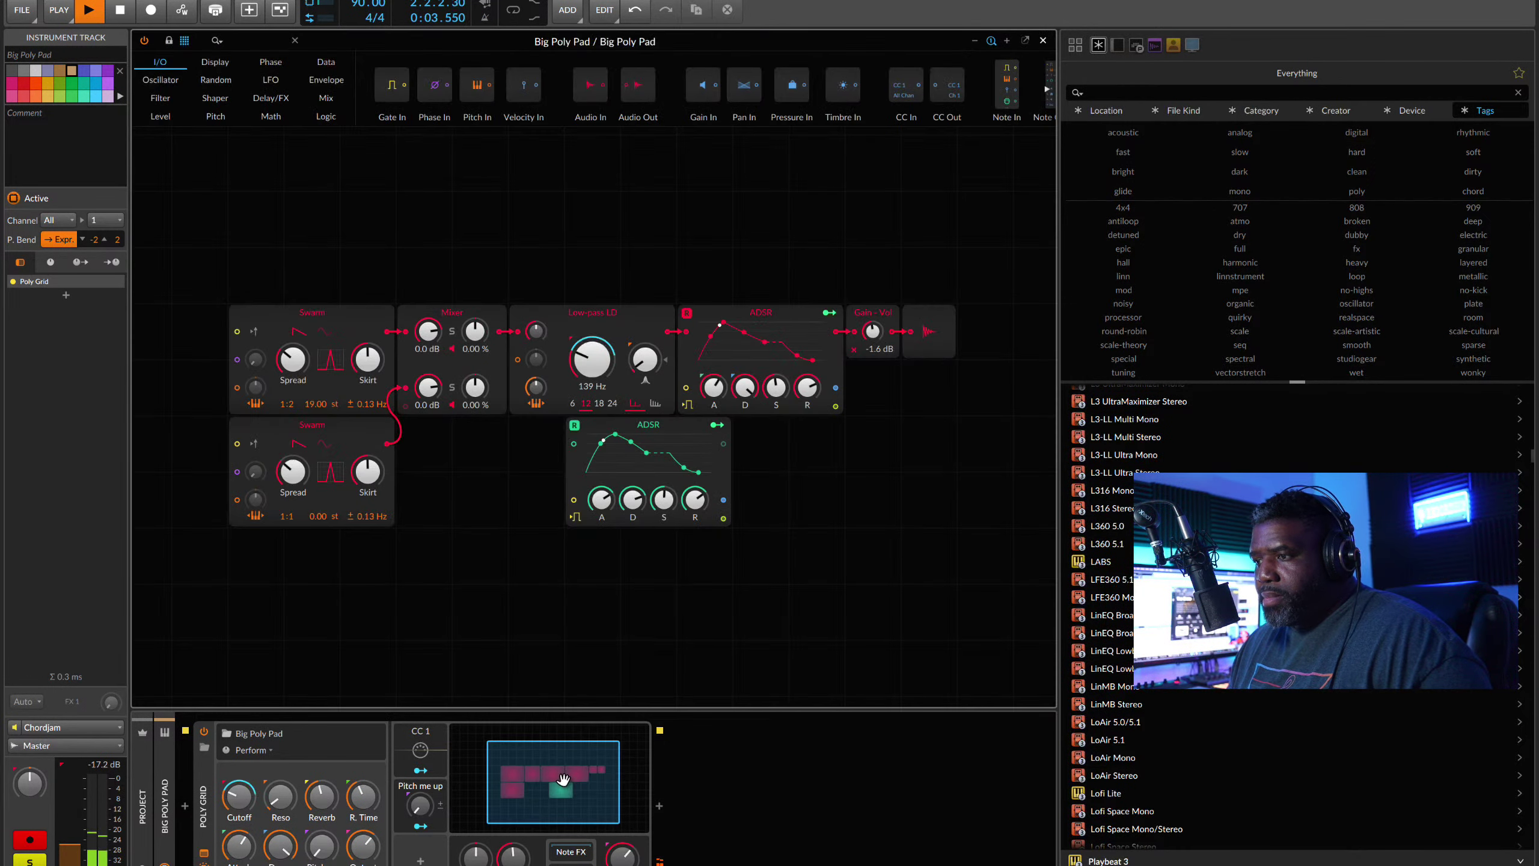
click(553, 782)
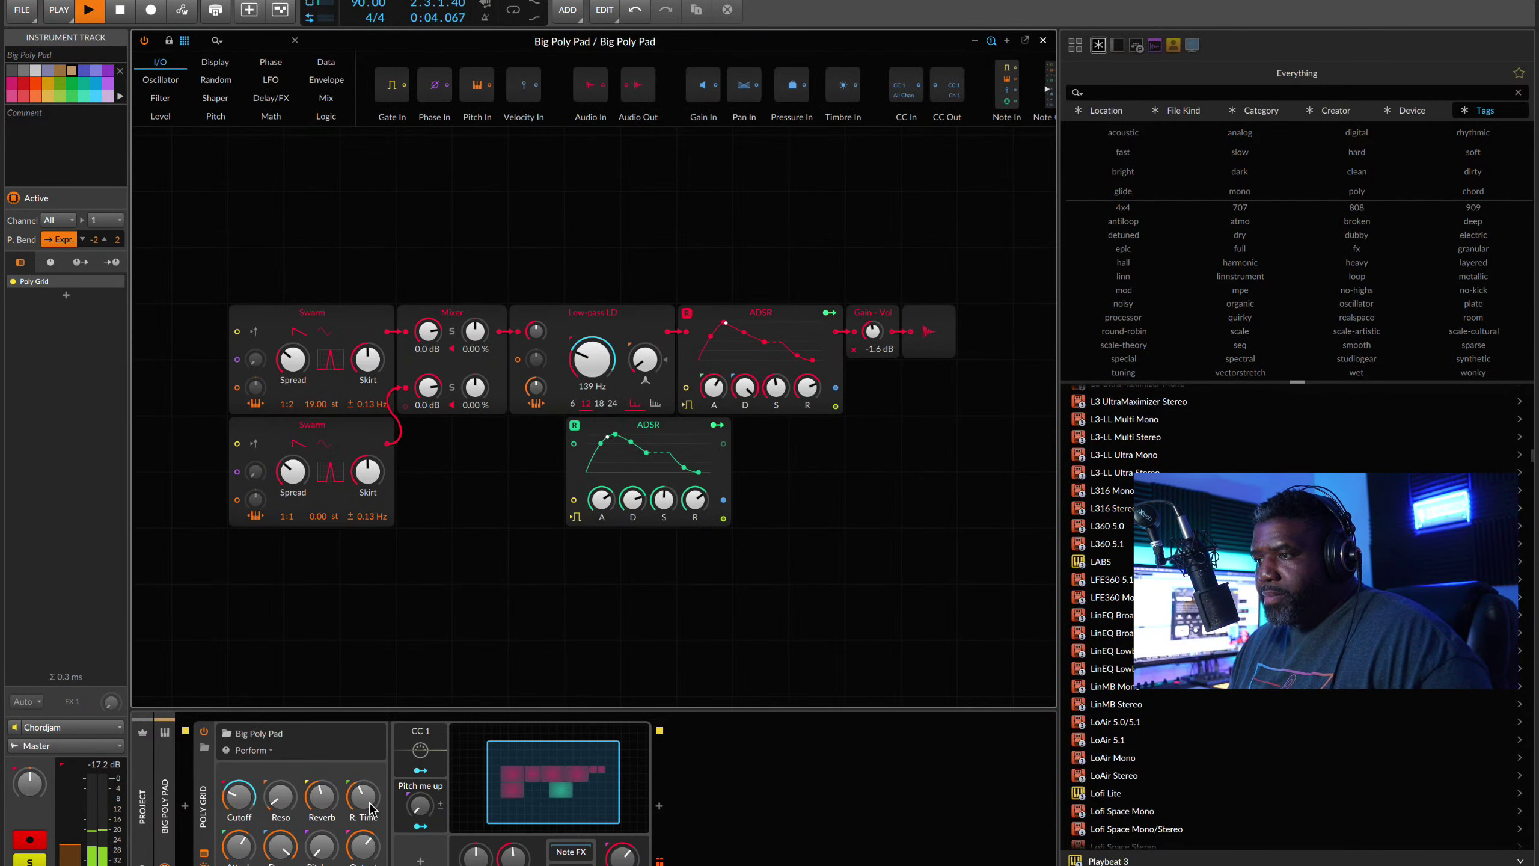
click(239, 801)
drag(240, 803, 241, 804)
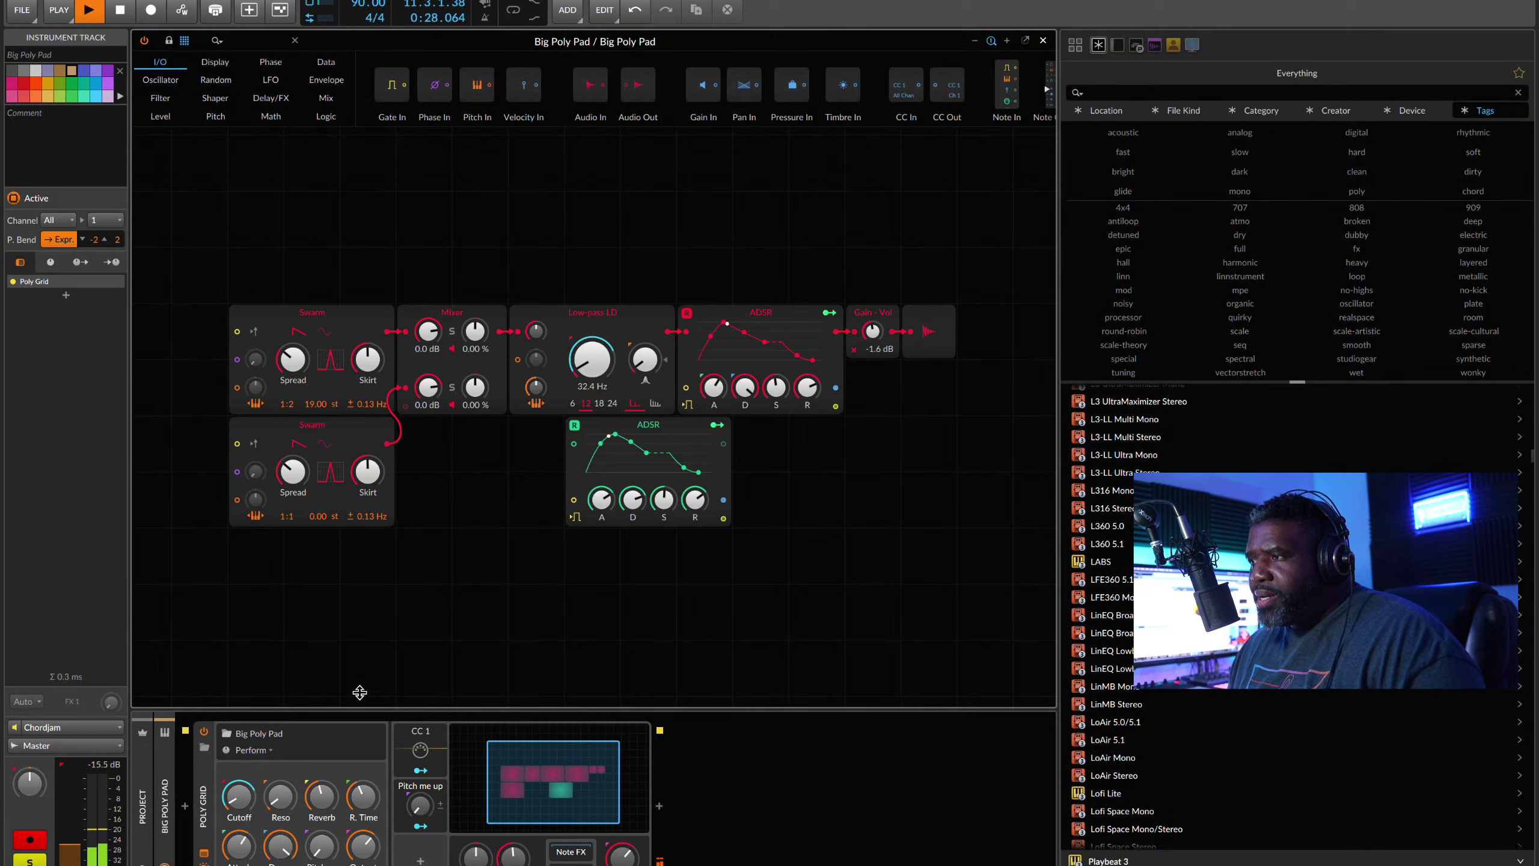
key(space)
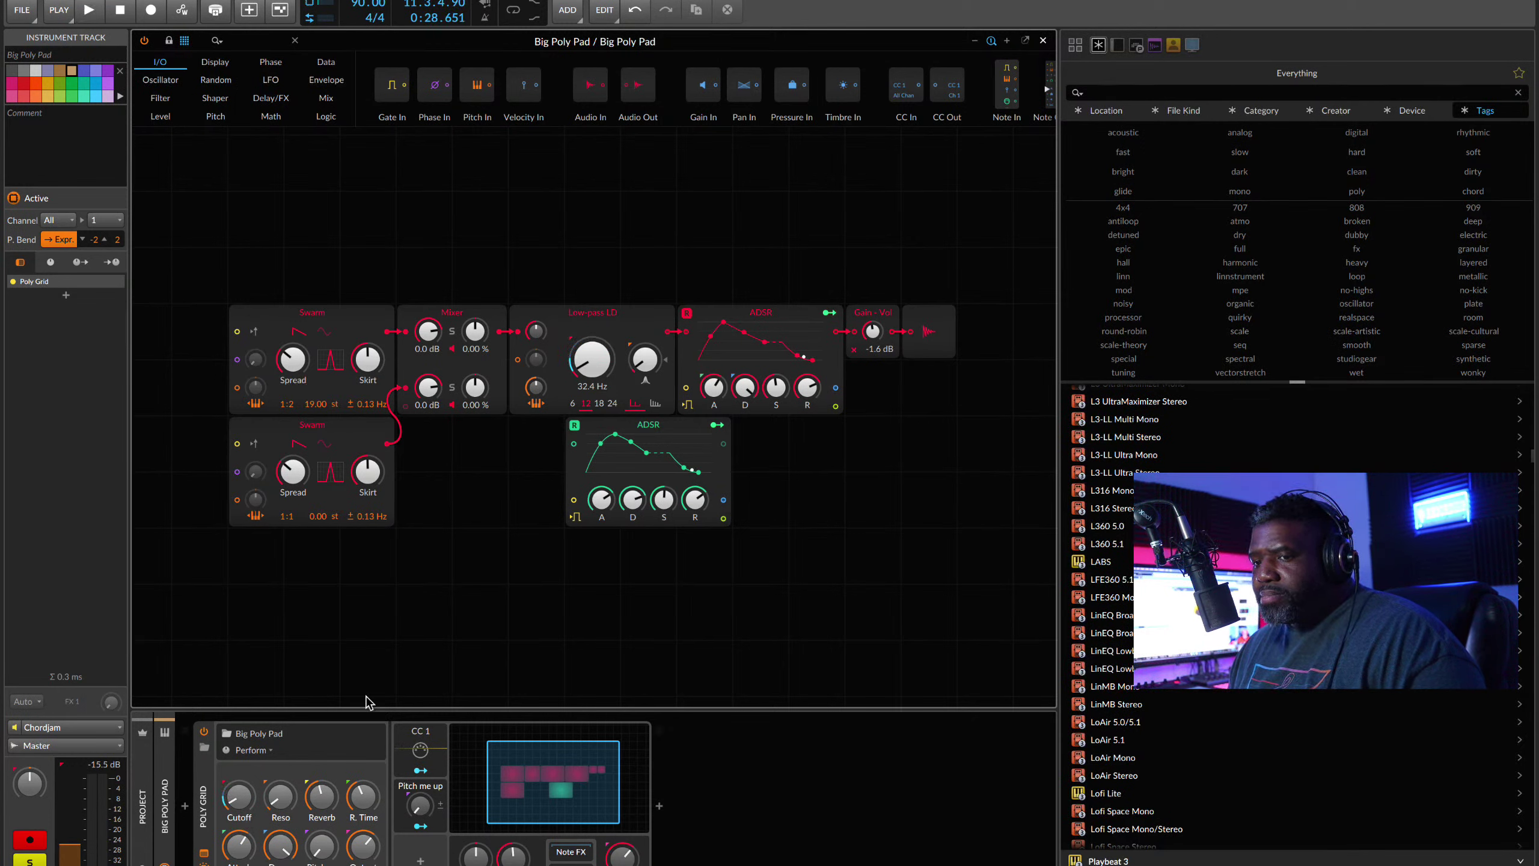
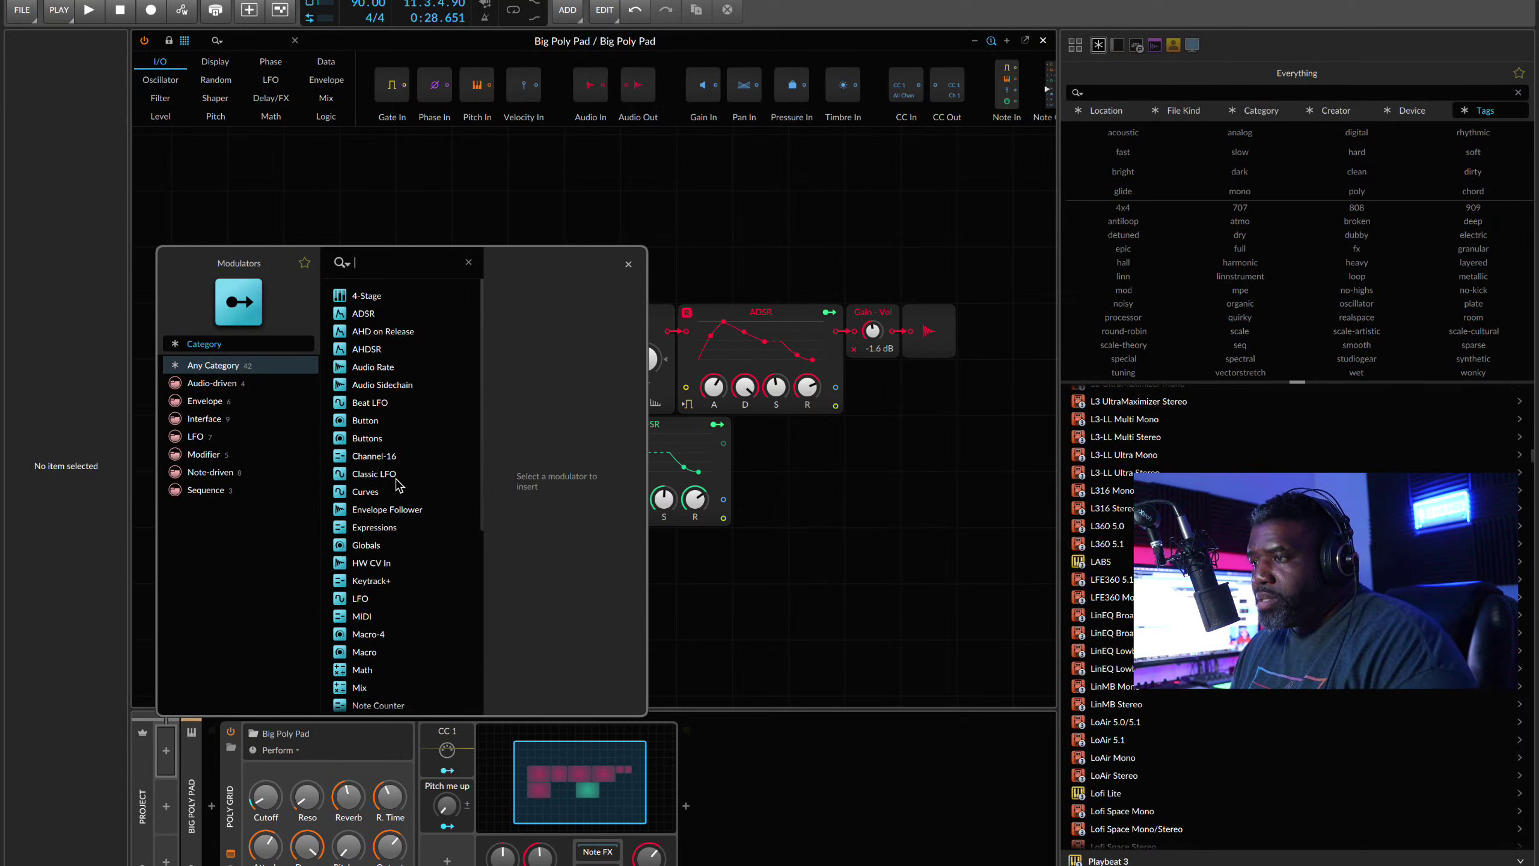
Step: Insert an LFO modulator at project level and expand its settings
click(377, 597)
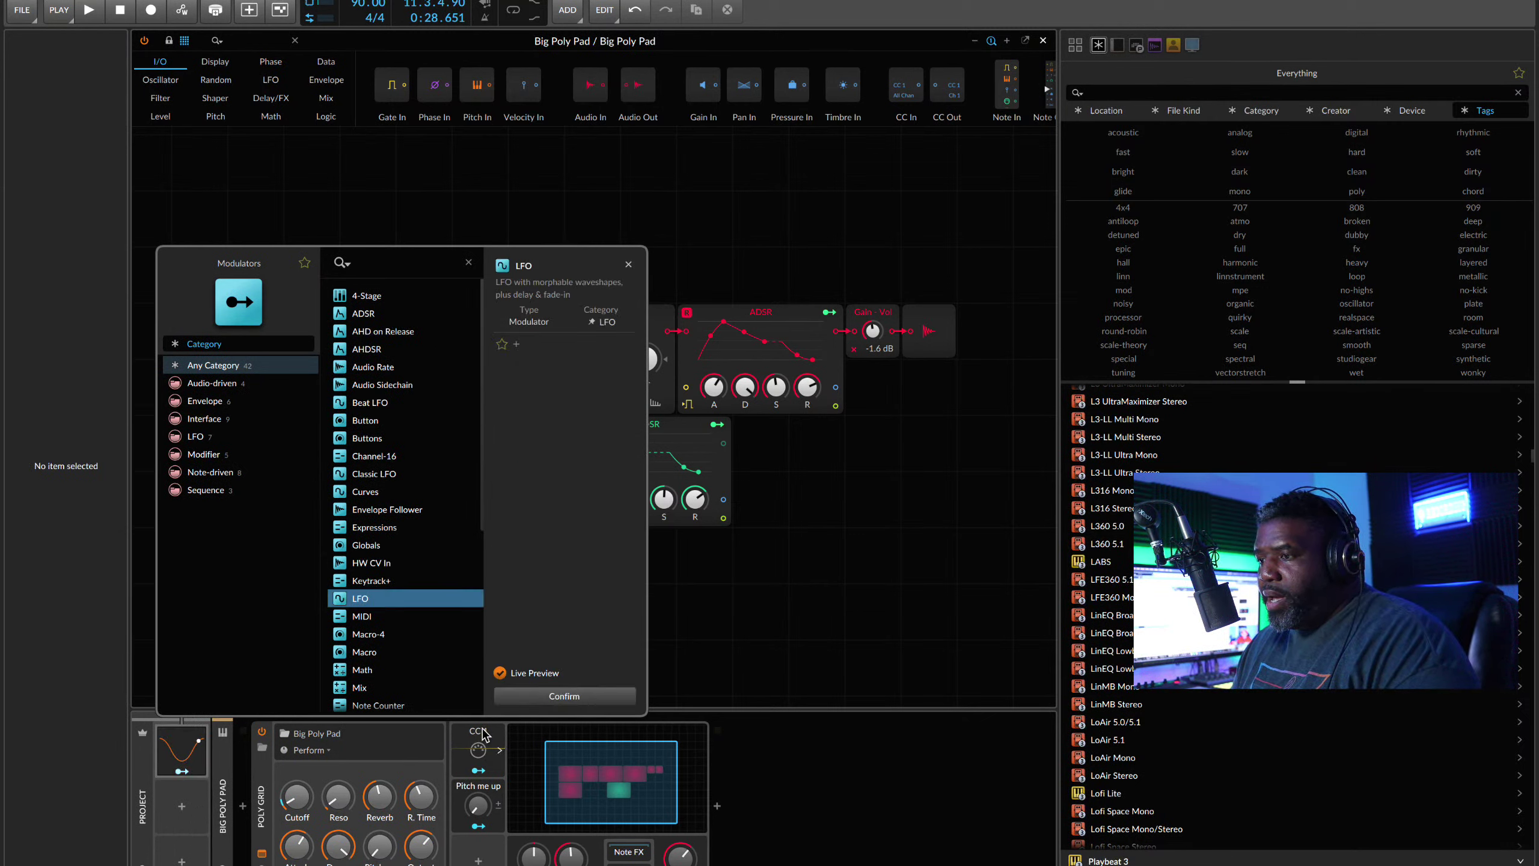
click(552, 697)
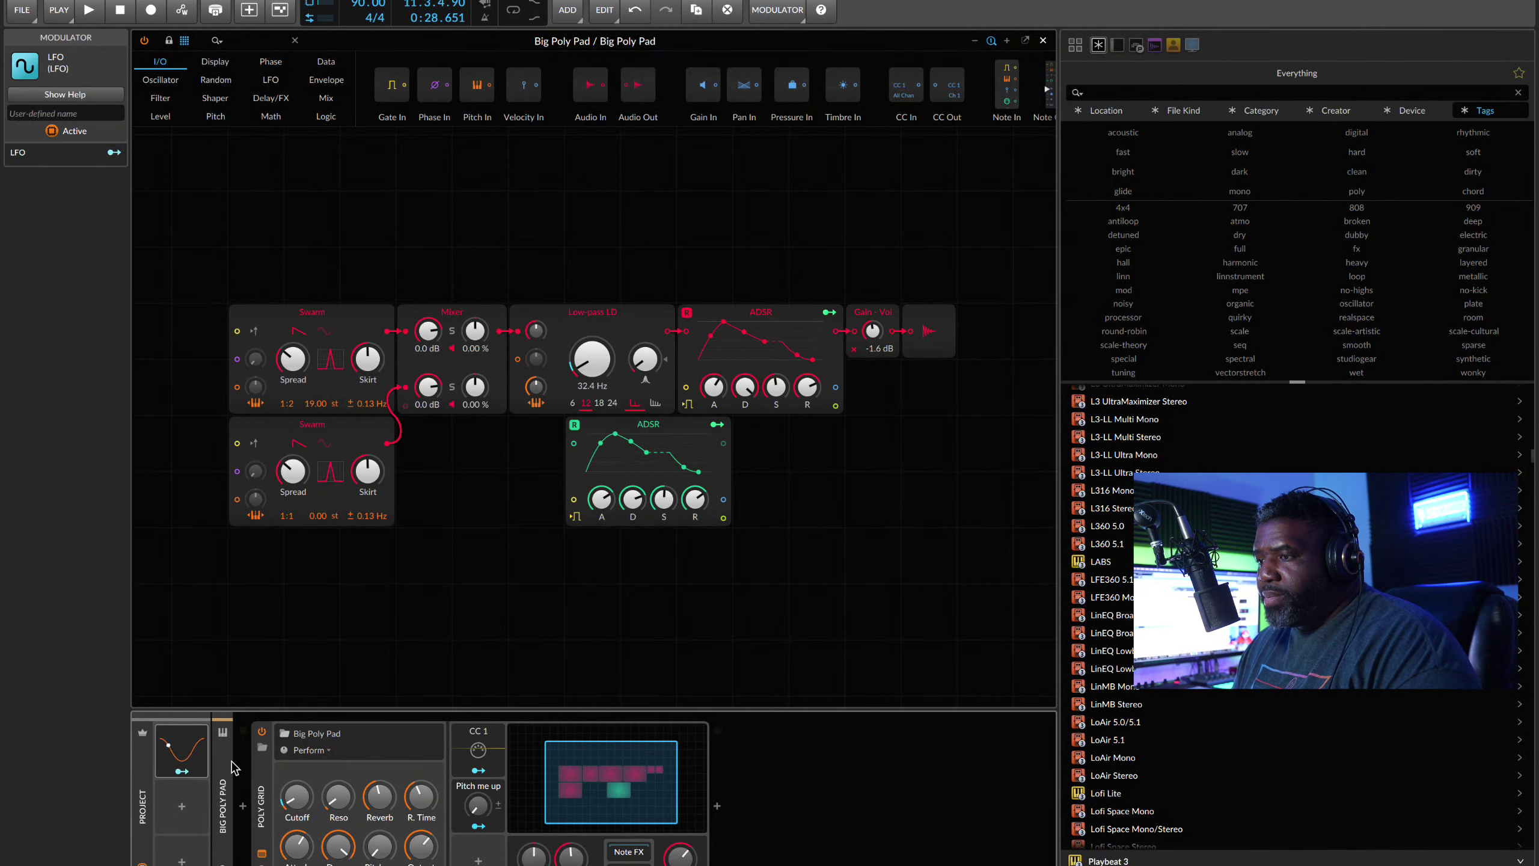
click(202, 751)
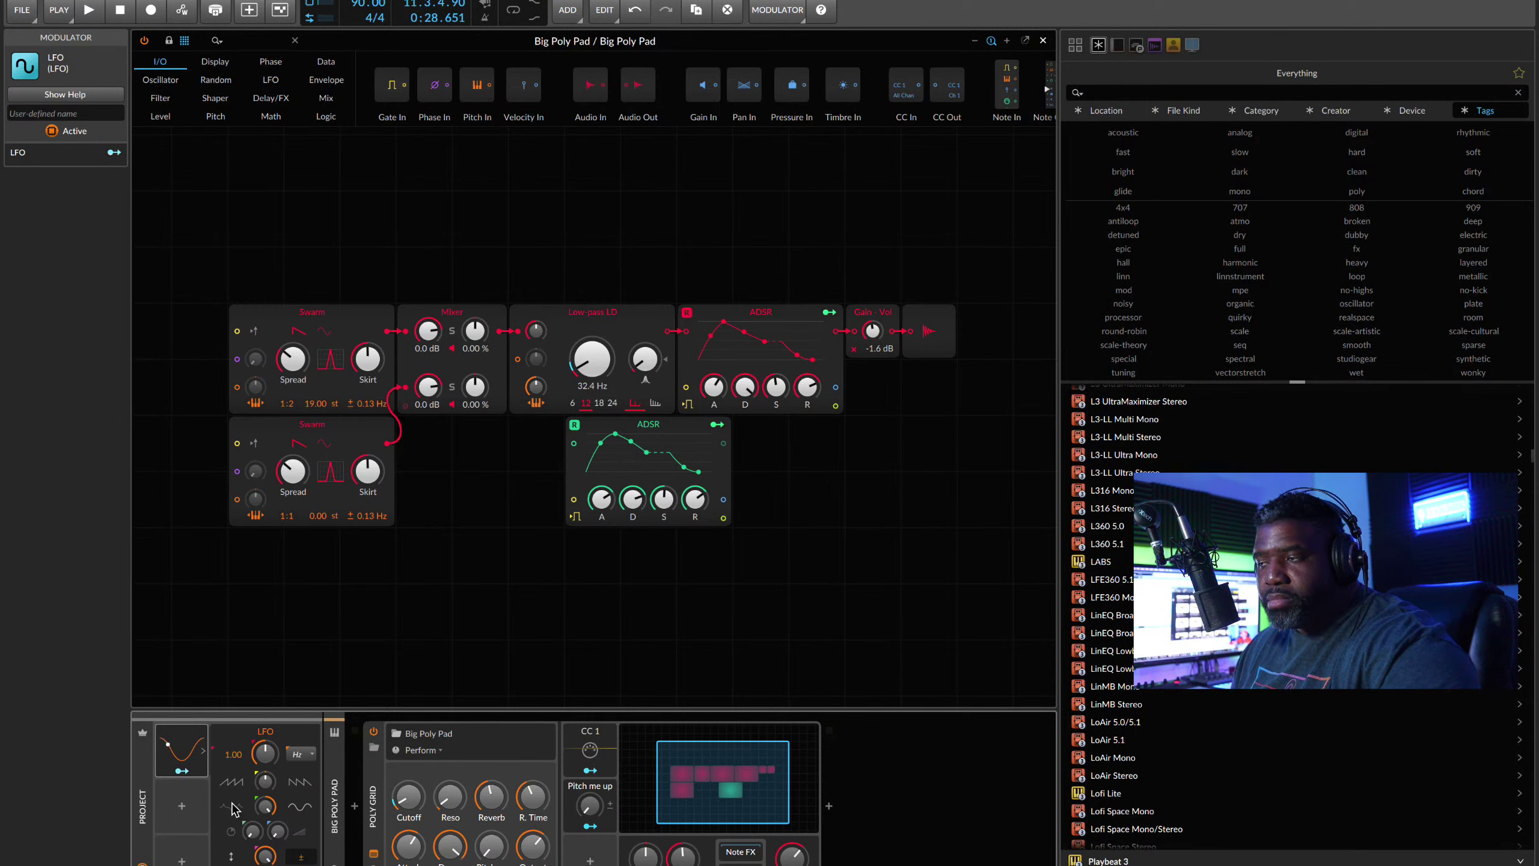
Step: Close the Big Poly Pad grid editor and take the track out of solo
click(447, 549)
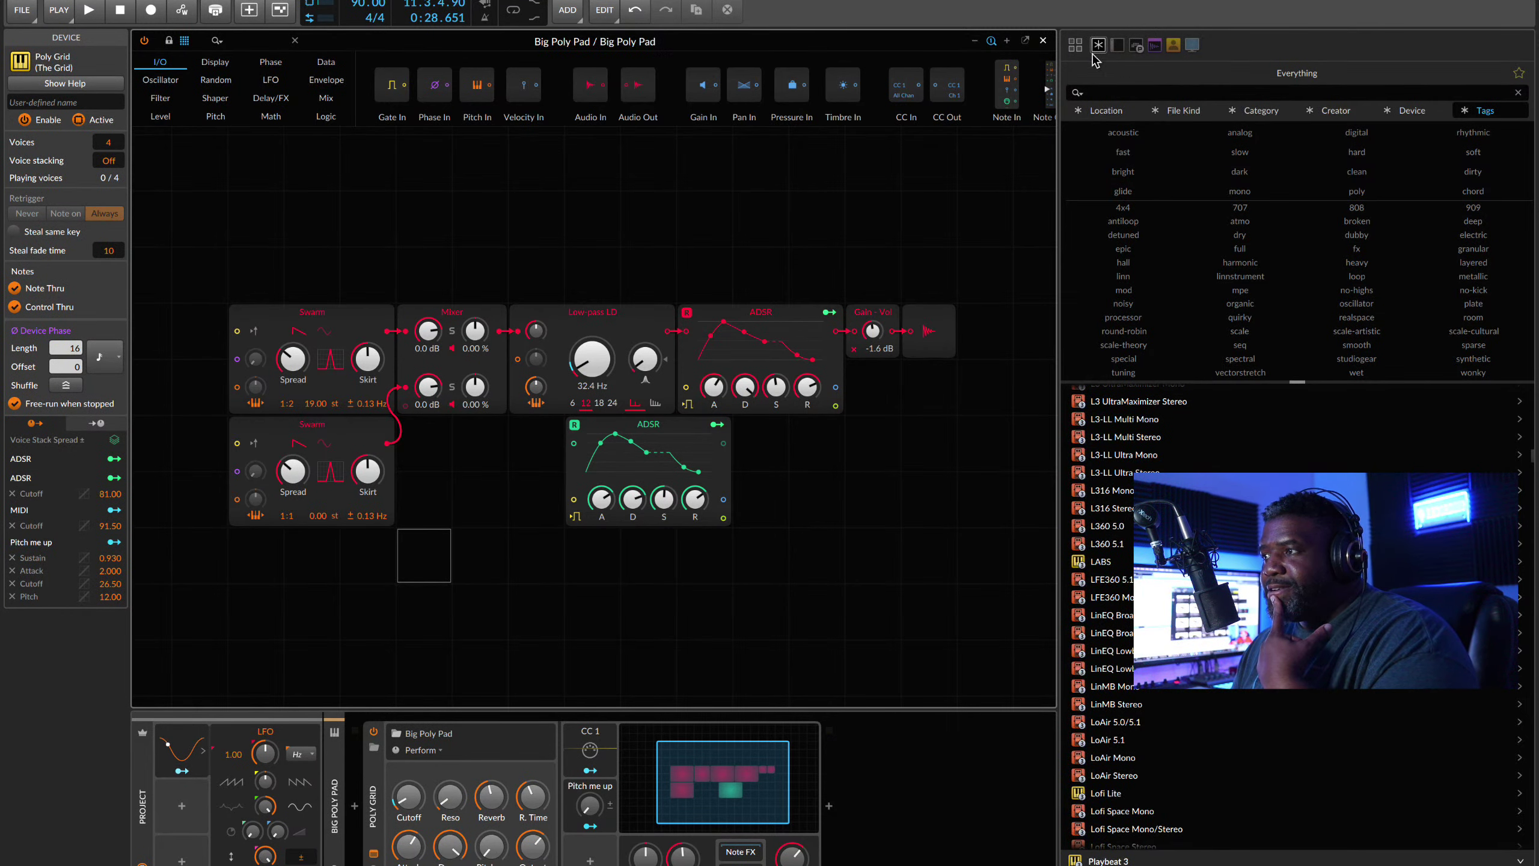
click(1042, 42)
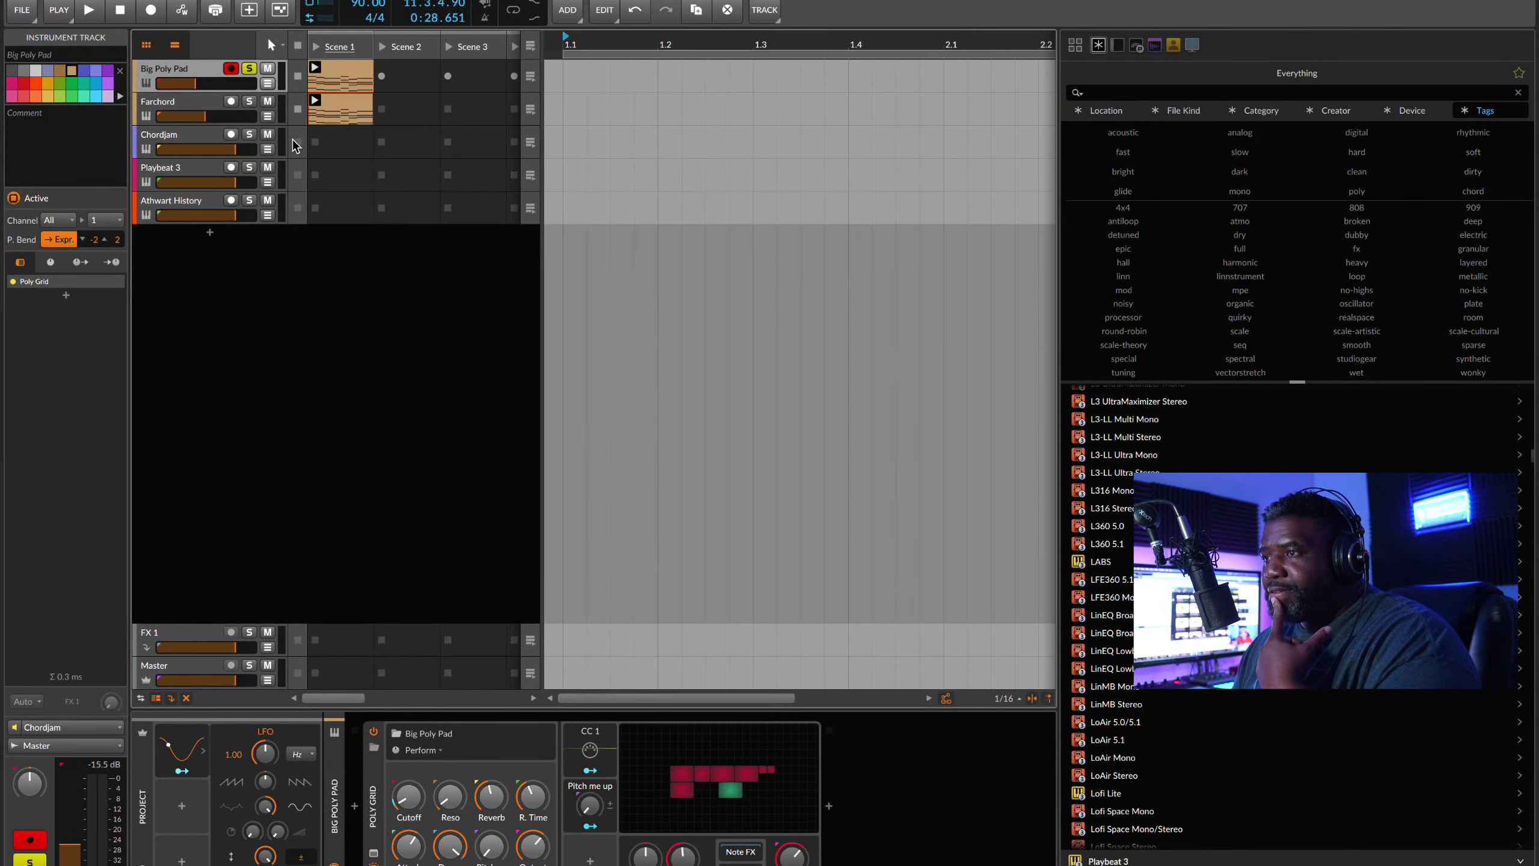
click(253, 102)
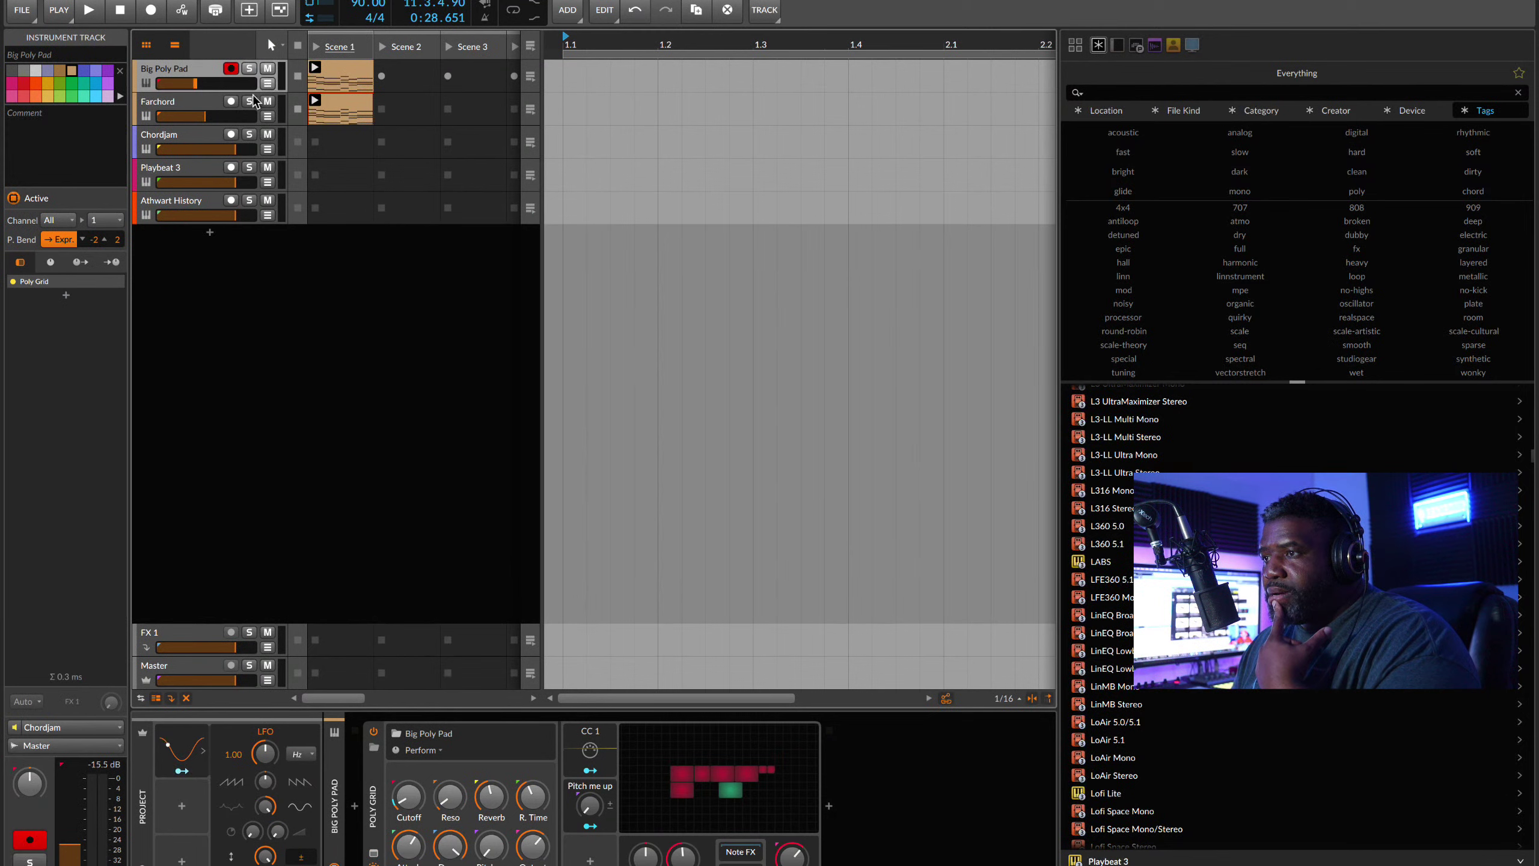
Step: Add a new instrument track, search the instruments for "seg", and load Polymer on it
click(210, 232)
text(seg)
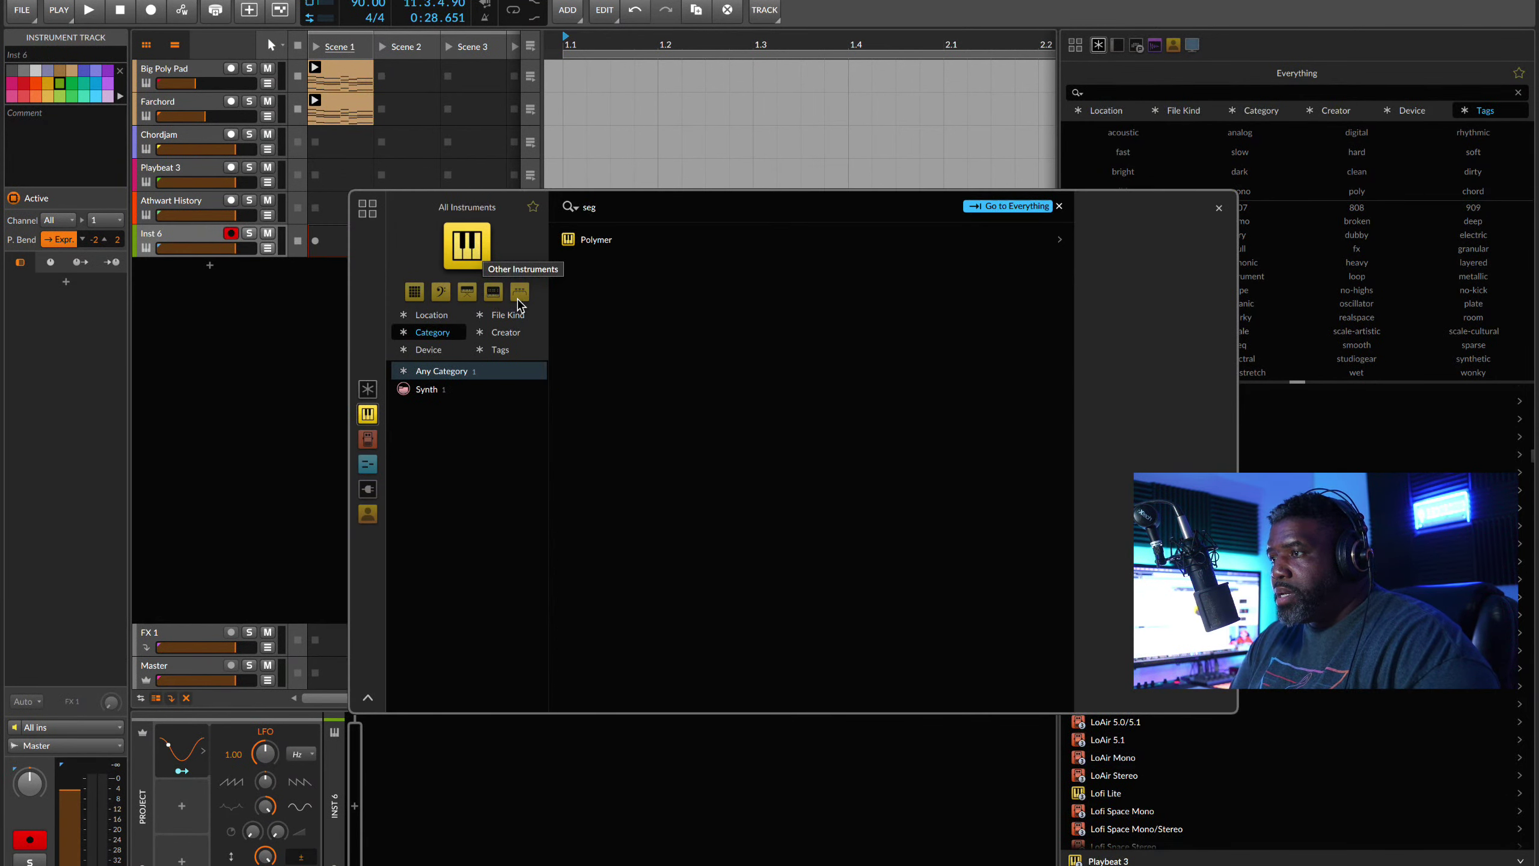
click(591, 242)
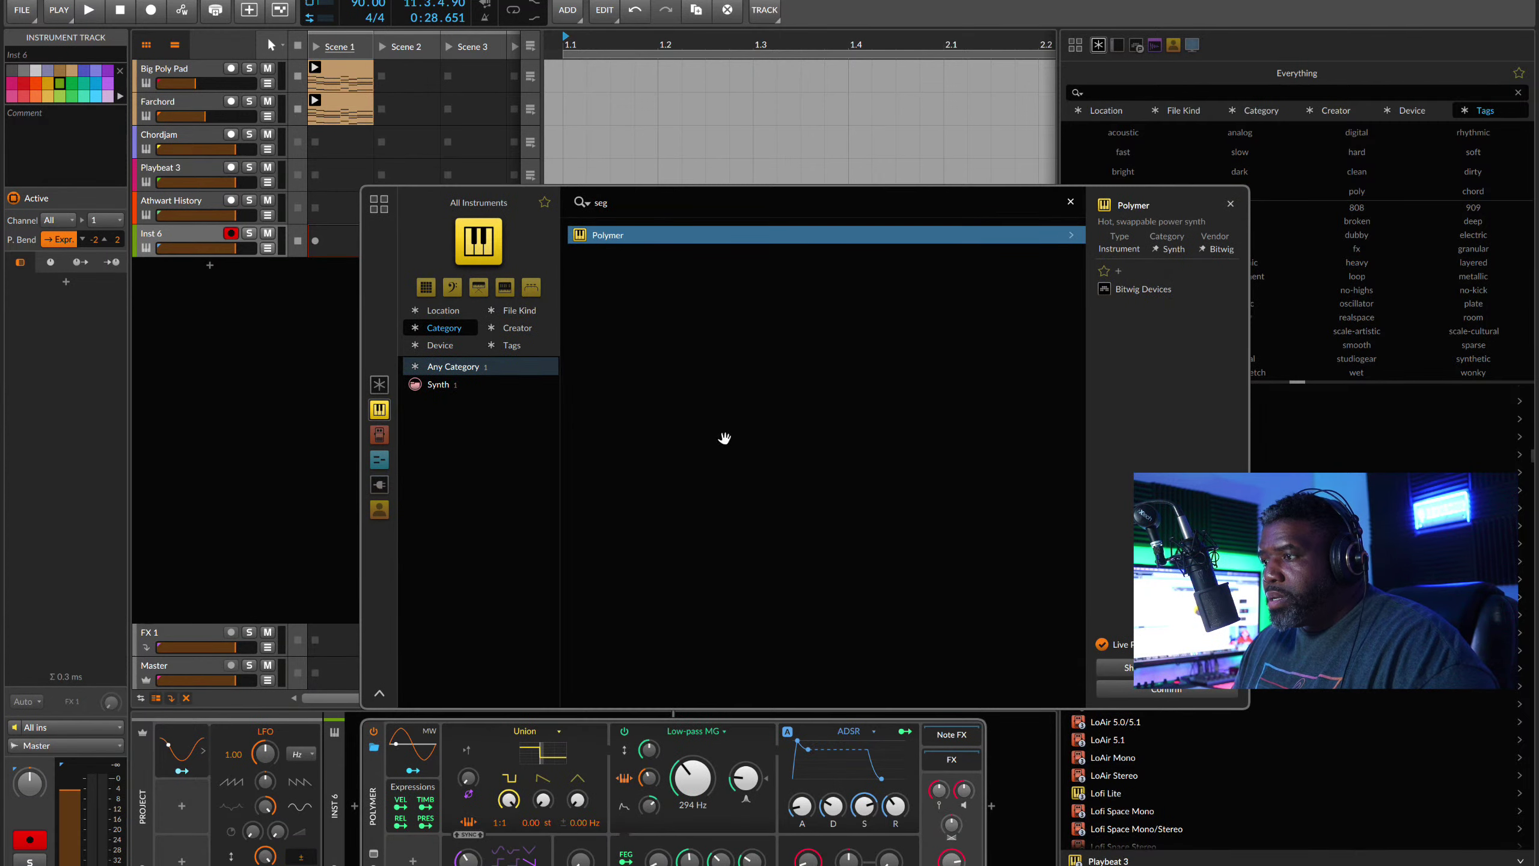
click(1139, 694)
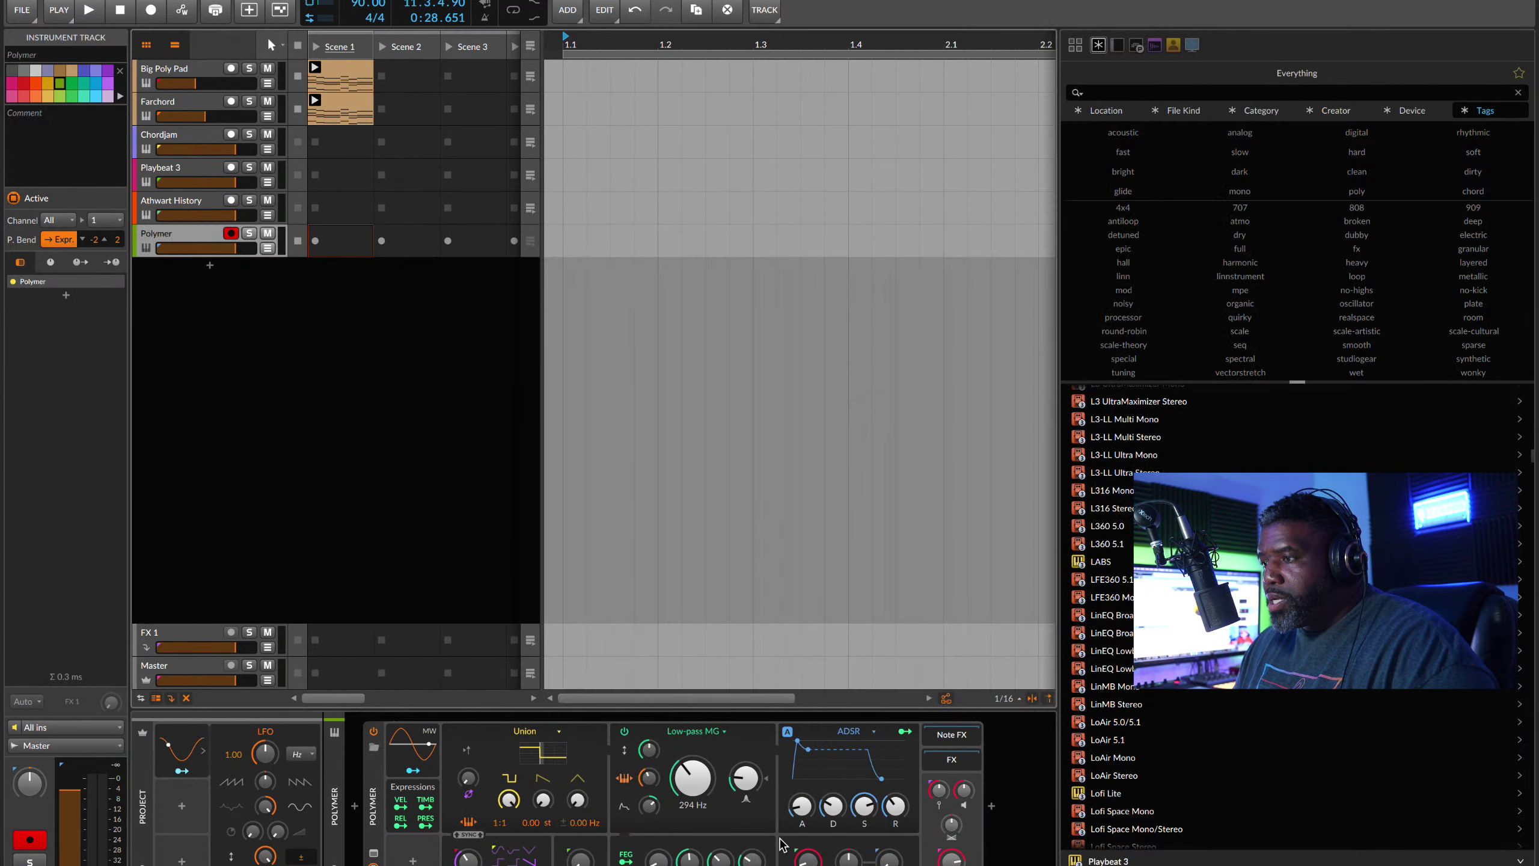
Step: Review the new Polymer's oscillator types, keeping Union, and expand and collapse its Vibrato modulator's settings
click(536, 731)
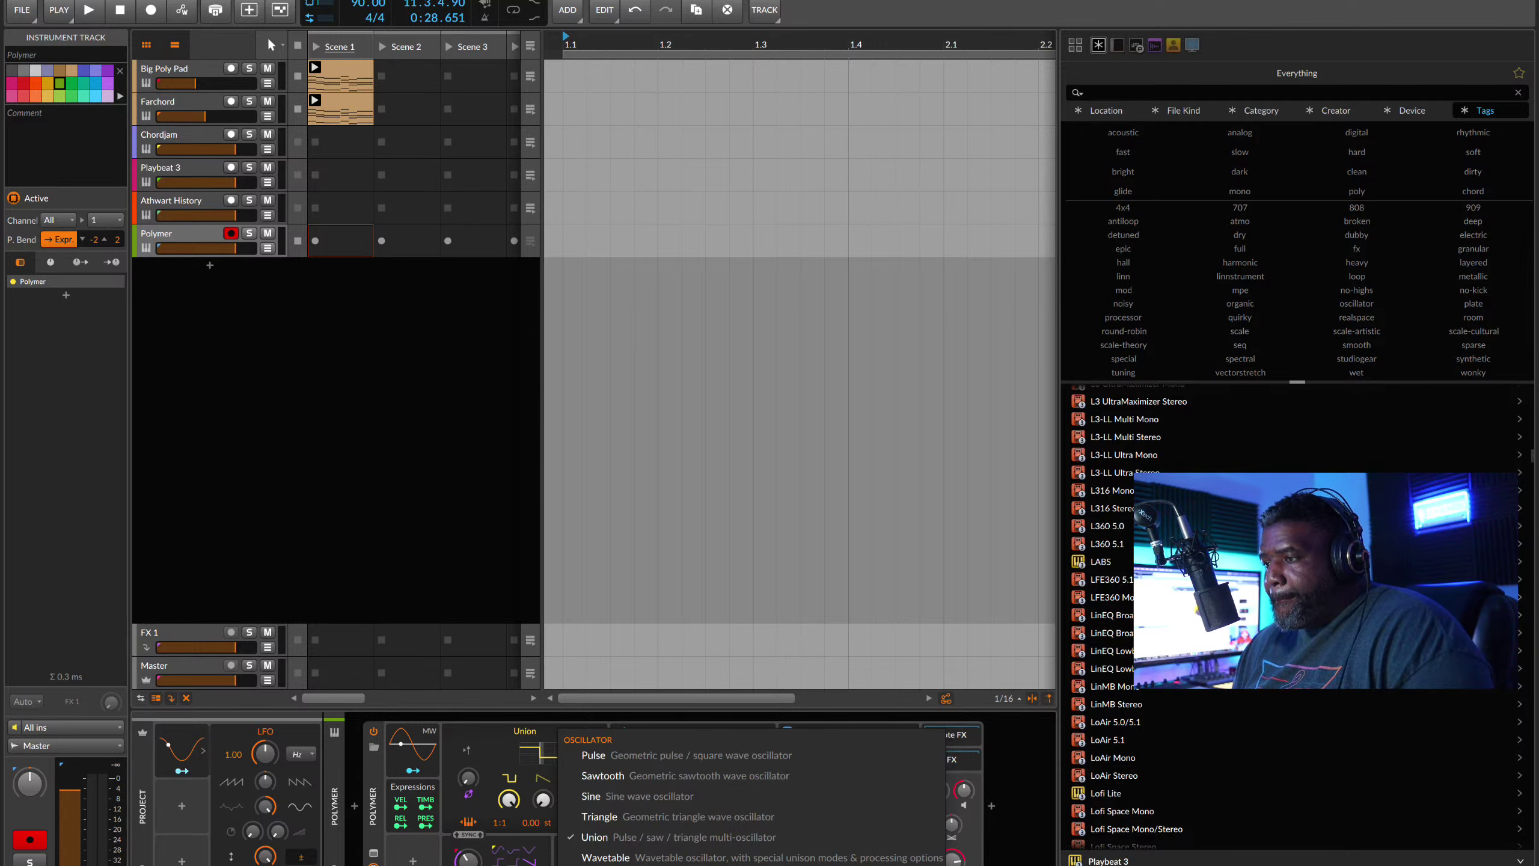
click(376, 803)
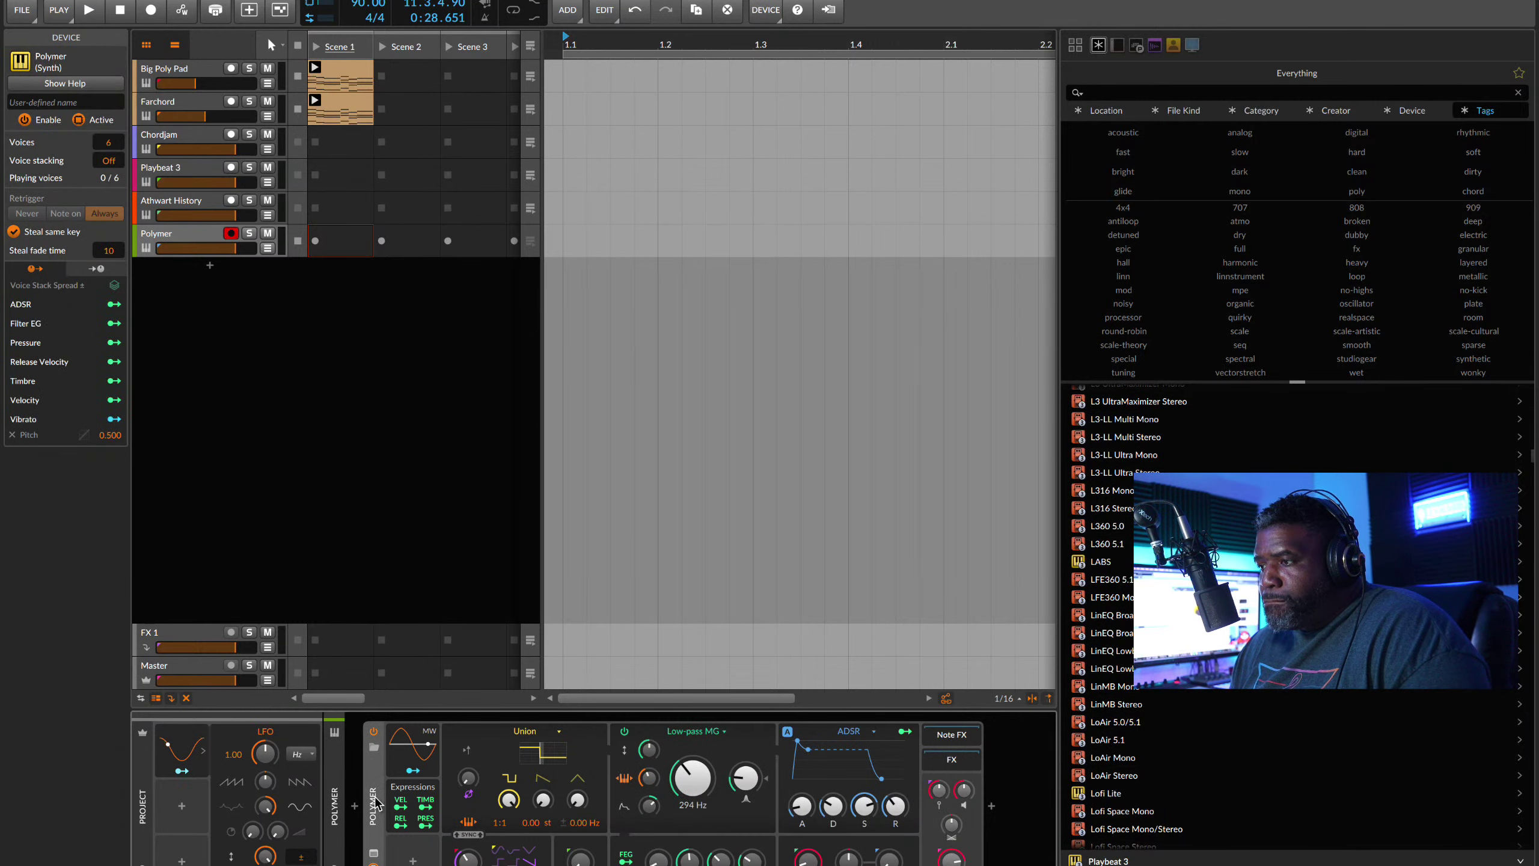
click(420, 751)
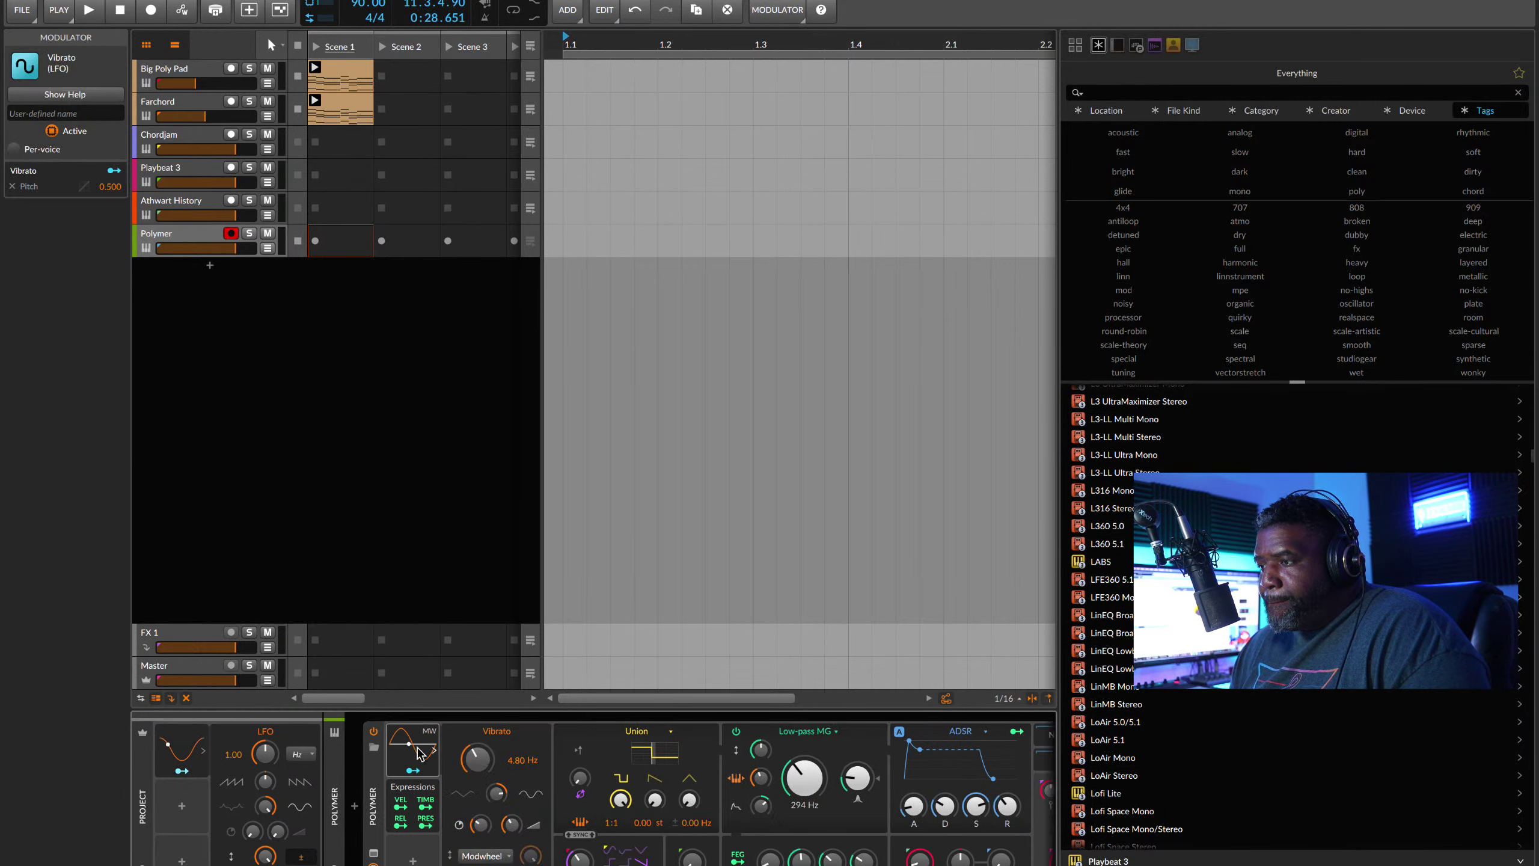
click(418, 752)
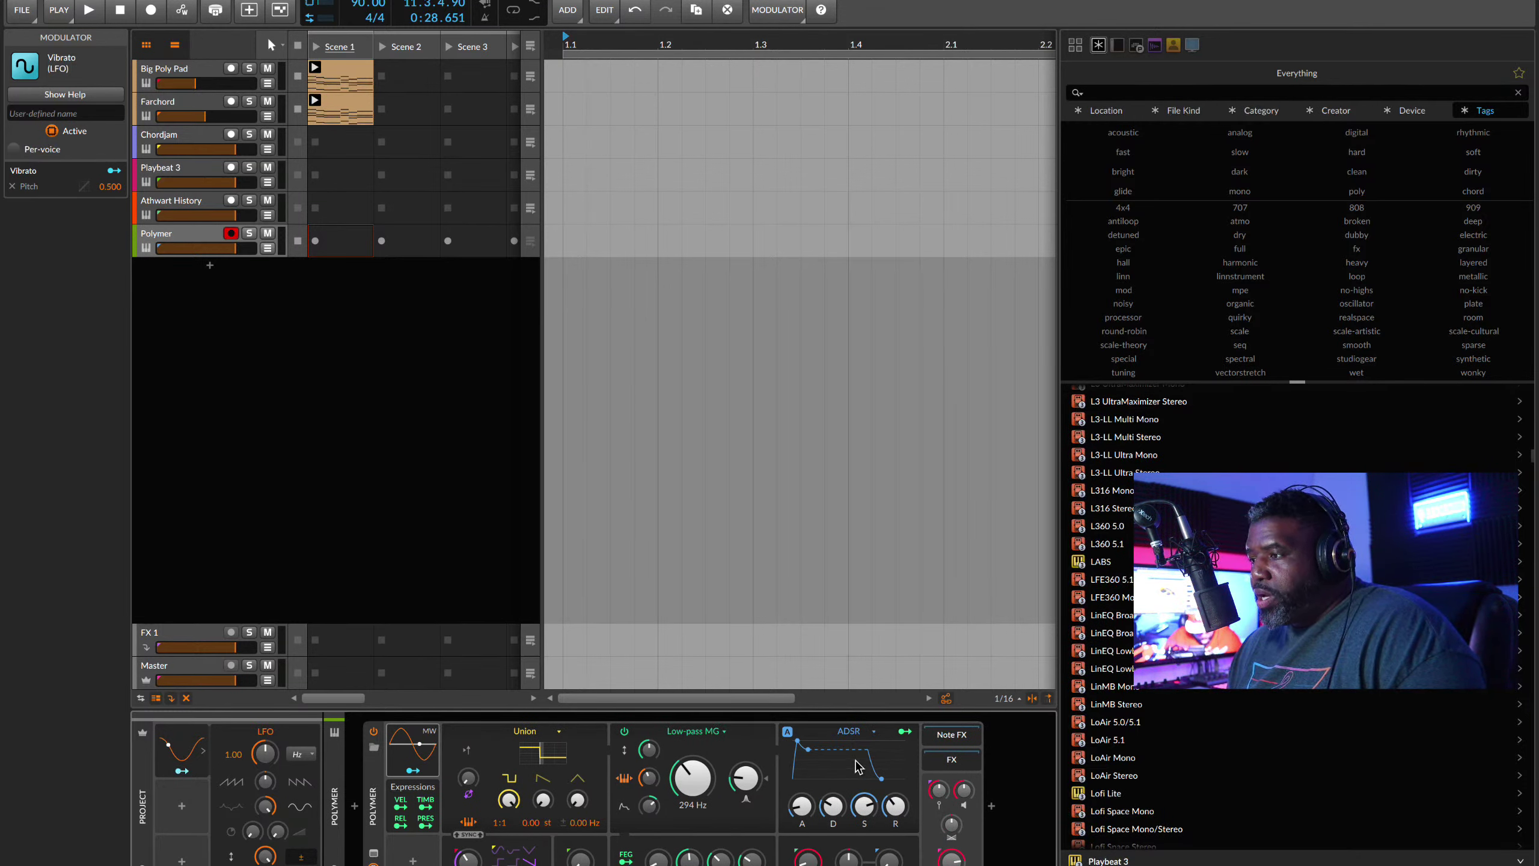
Step: Review Polymer's envelope and filter type choices, keeping ADSR and Low-pass MG
click(872, 731)
click(870, 739)
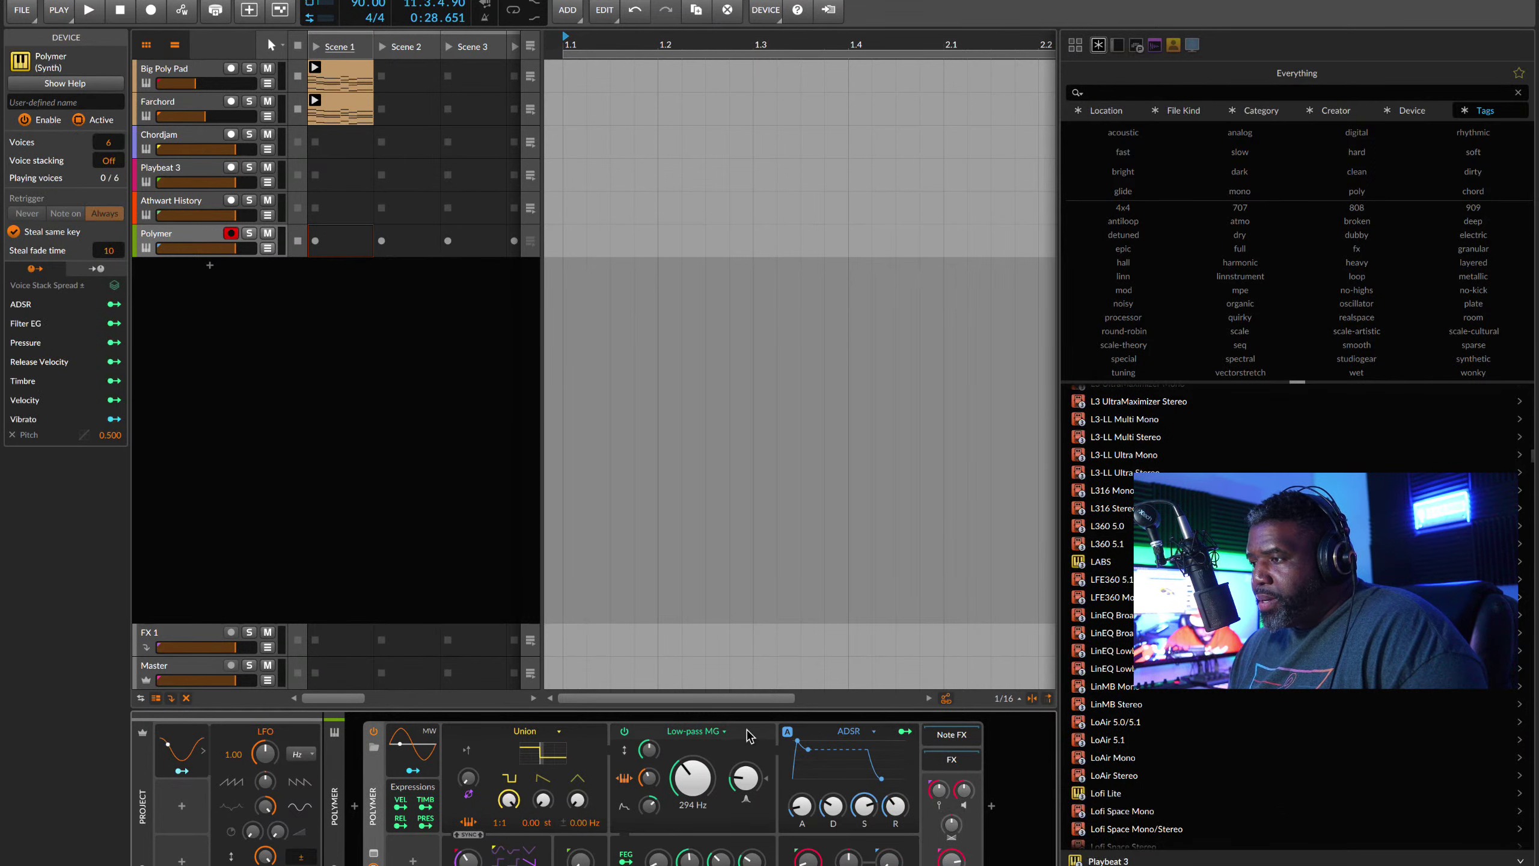
click(722, 731)
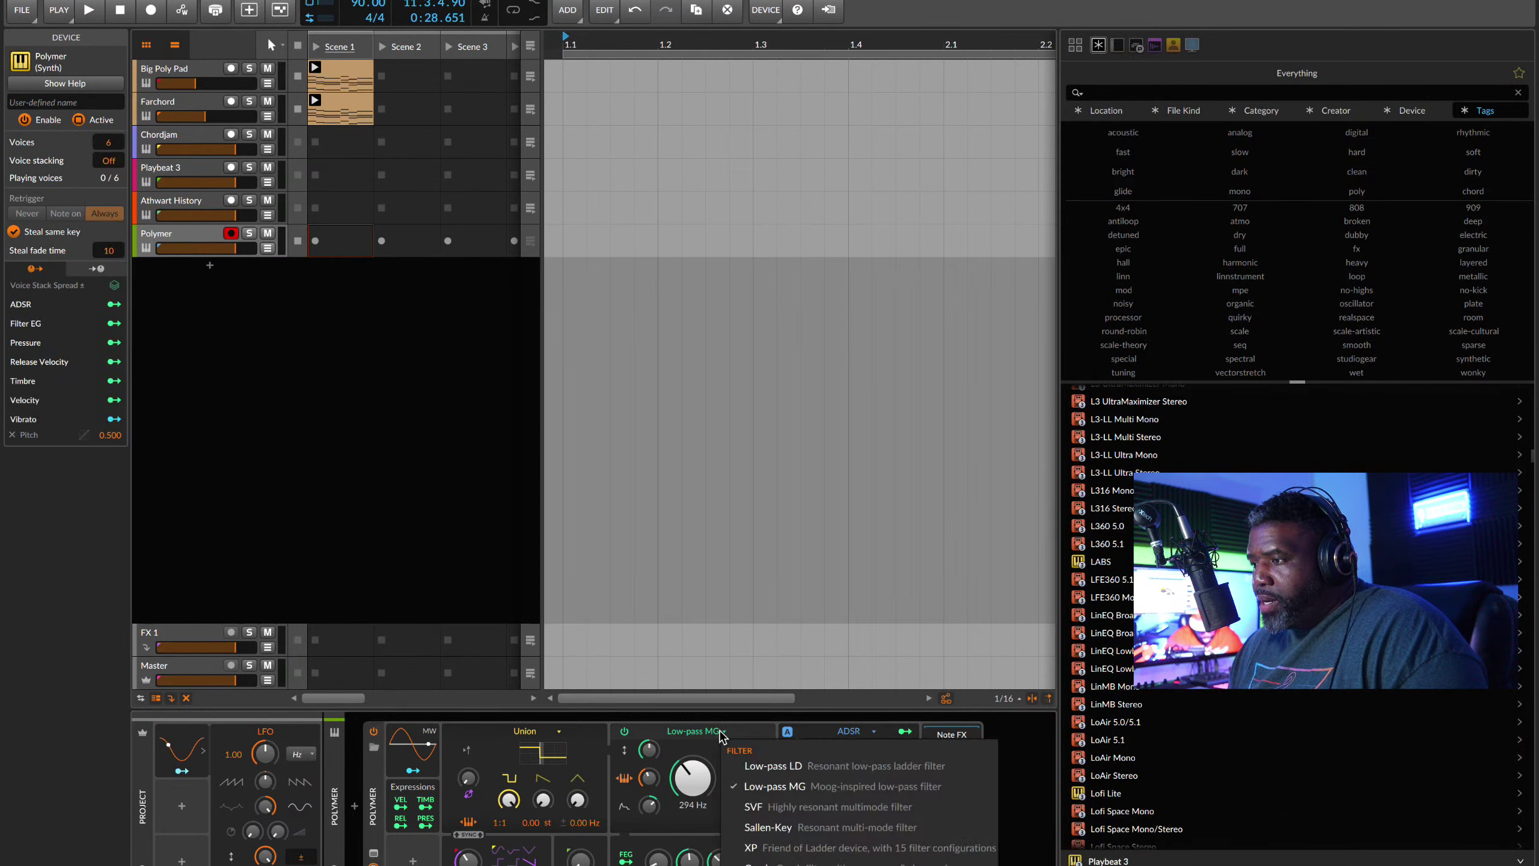
click(709, 732)
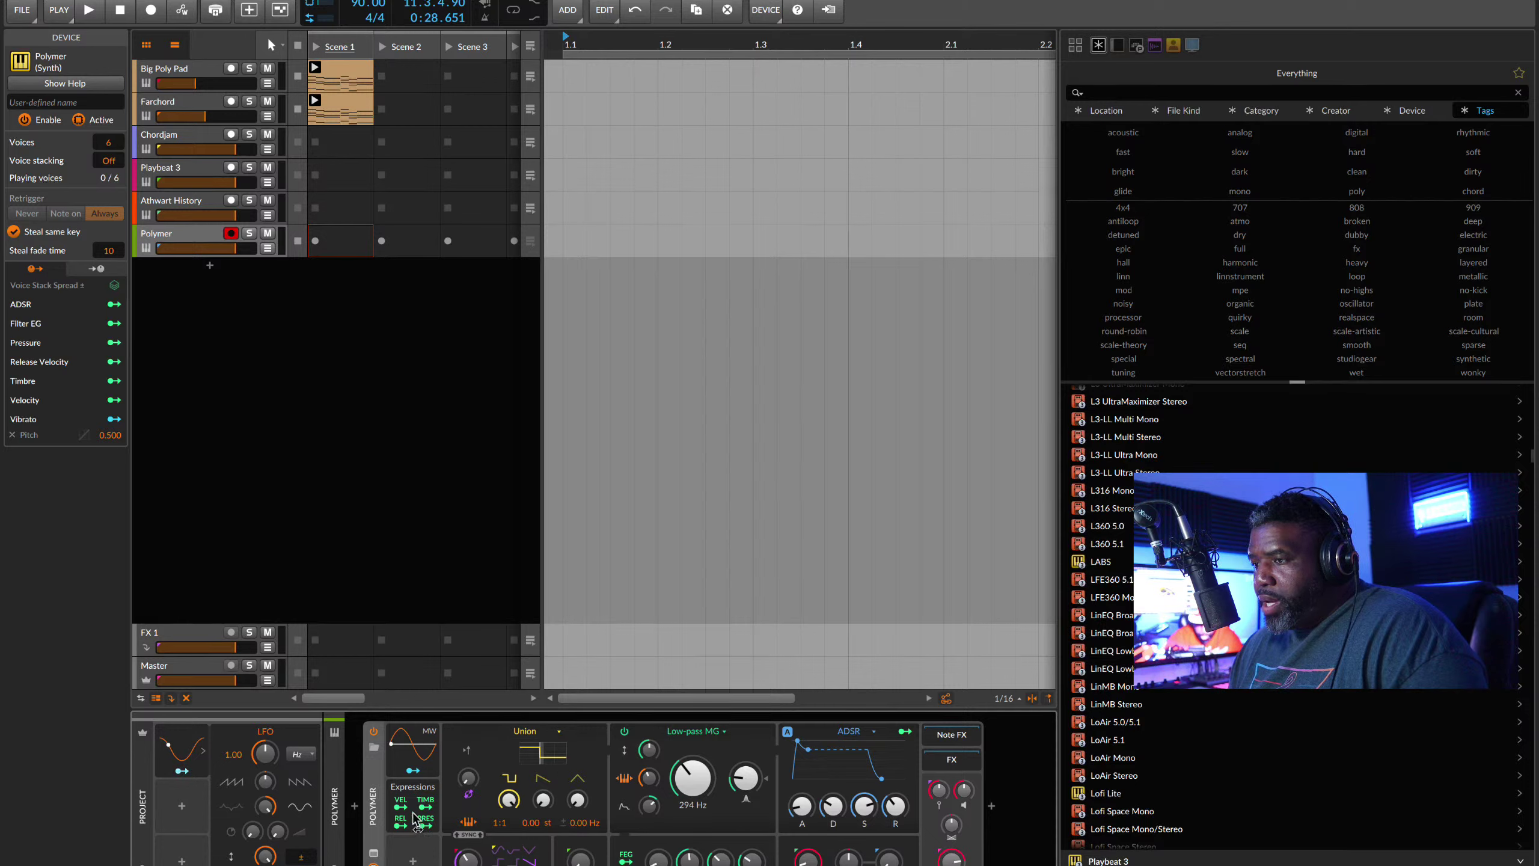
Step: Open the Farchord track's Poly Grid patch and add a Curves LFO module in the empty area above Amp ADSR
click(195, 72)
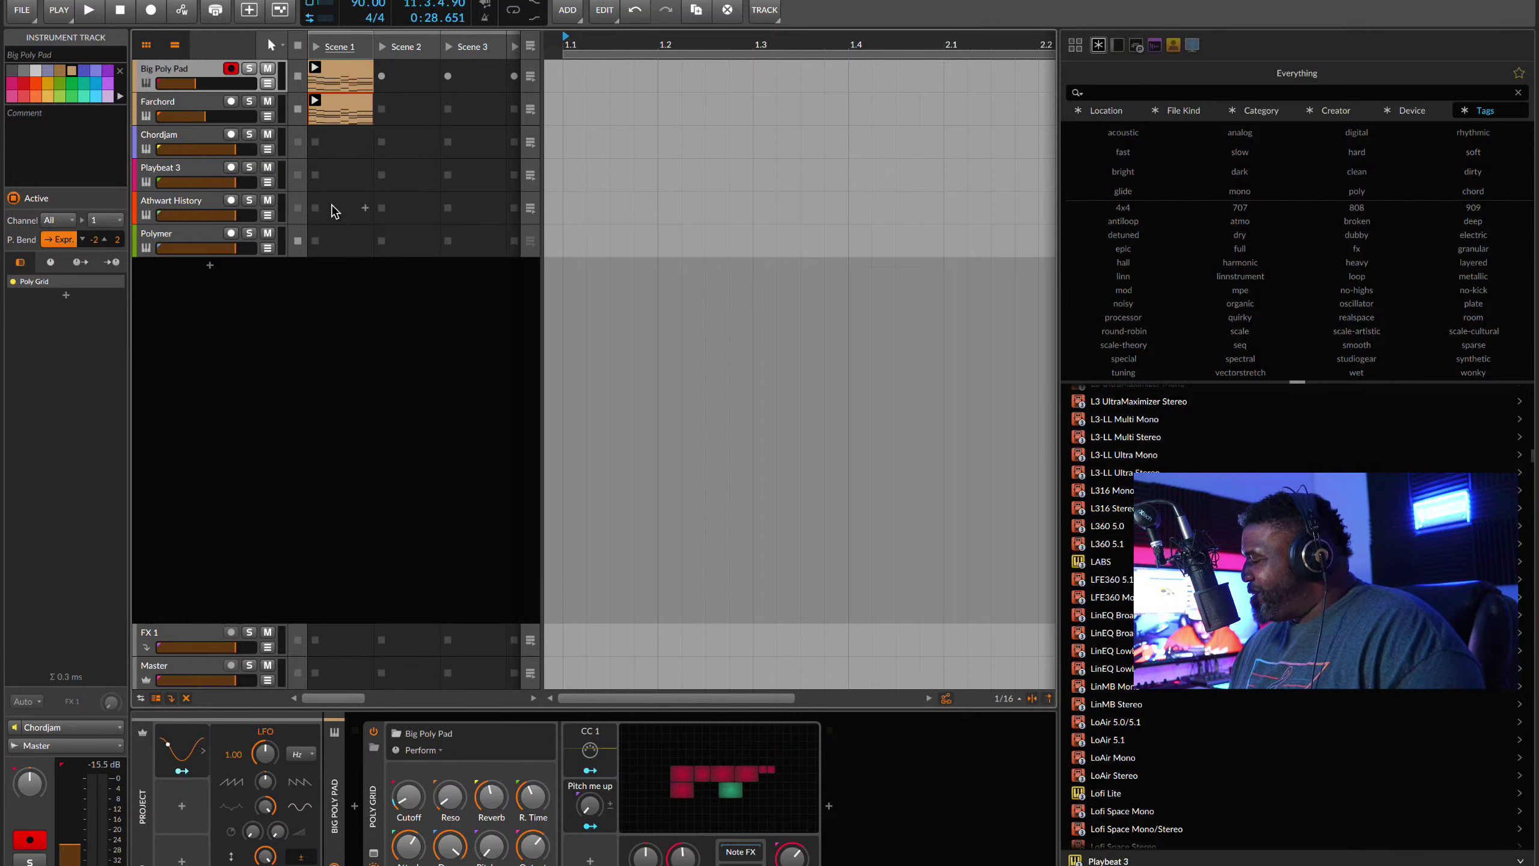
click(245, 116)
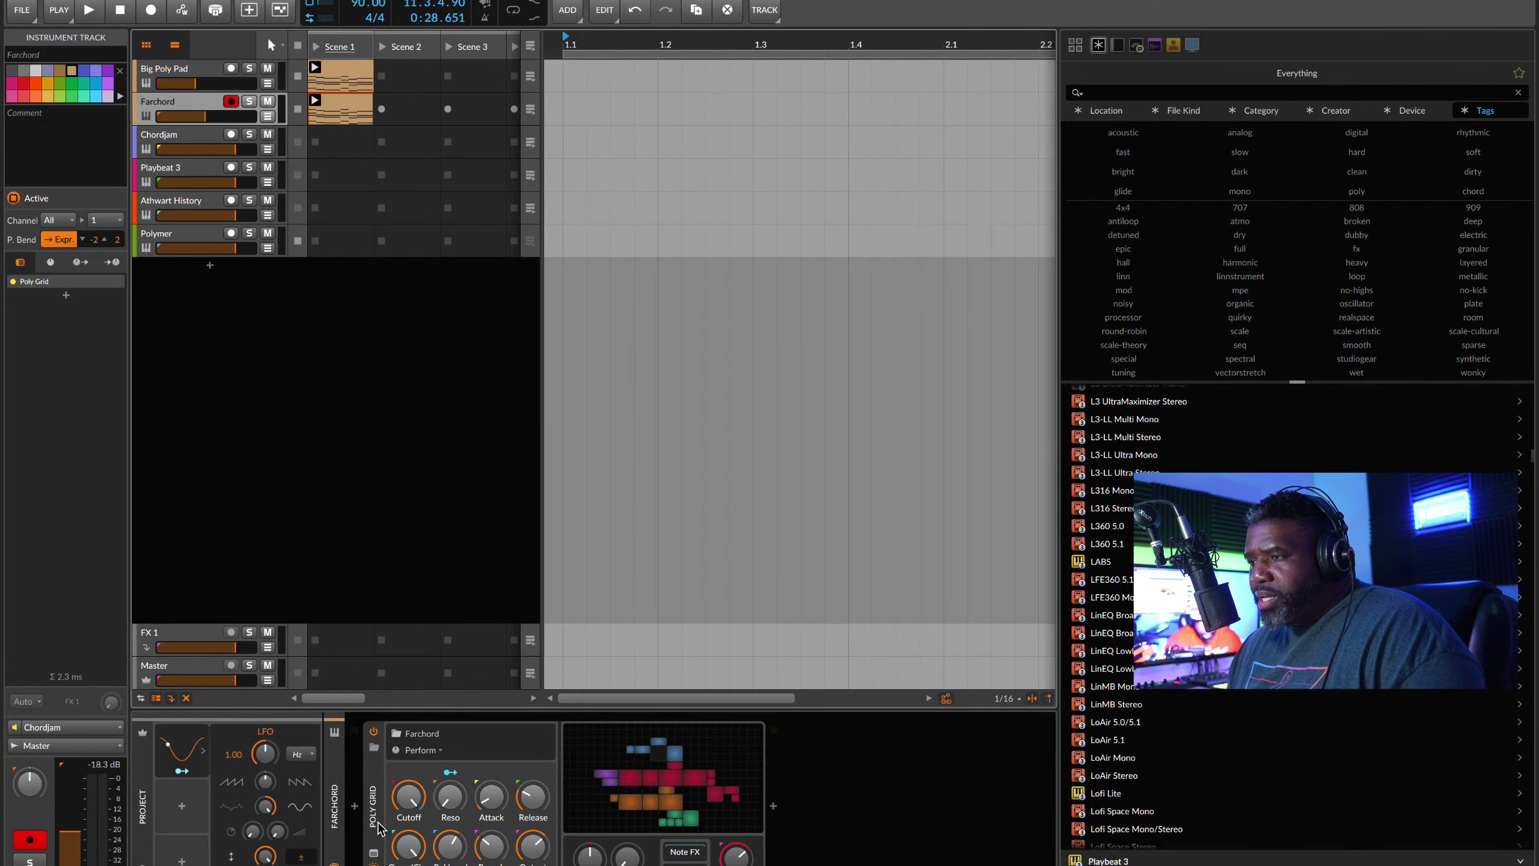
click(656, 791)
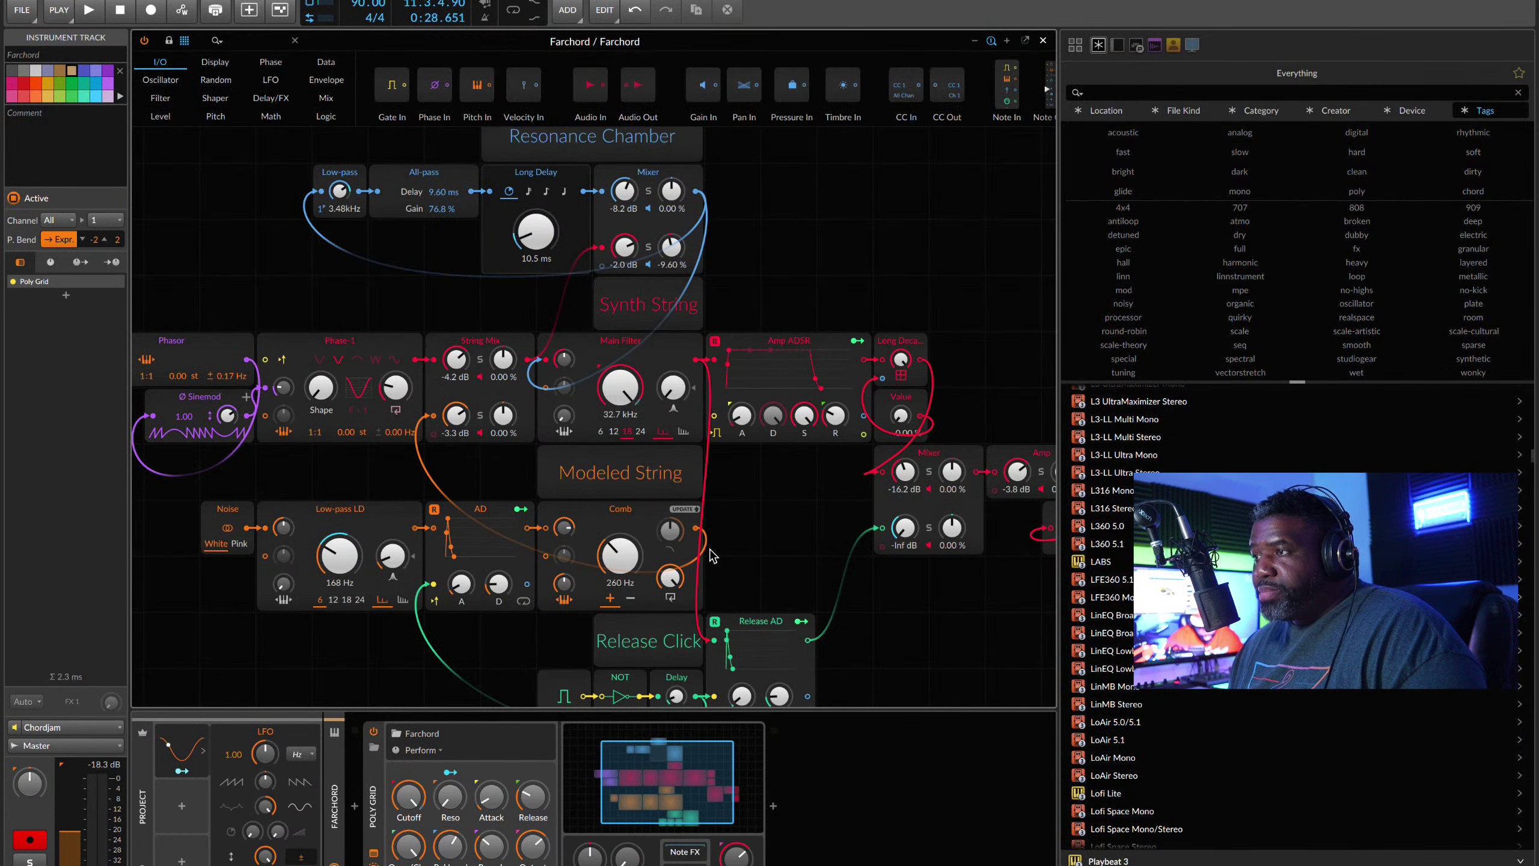
click(272, 85)
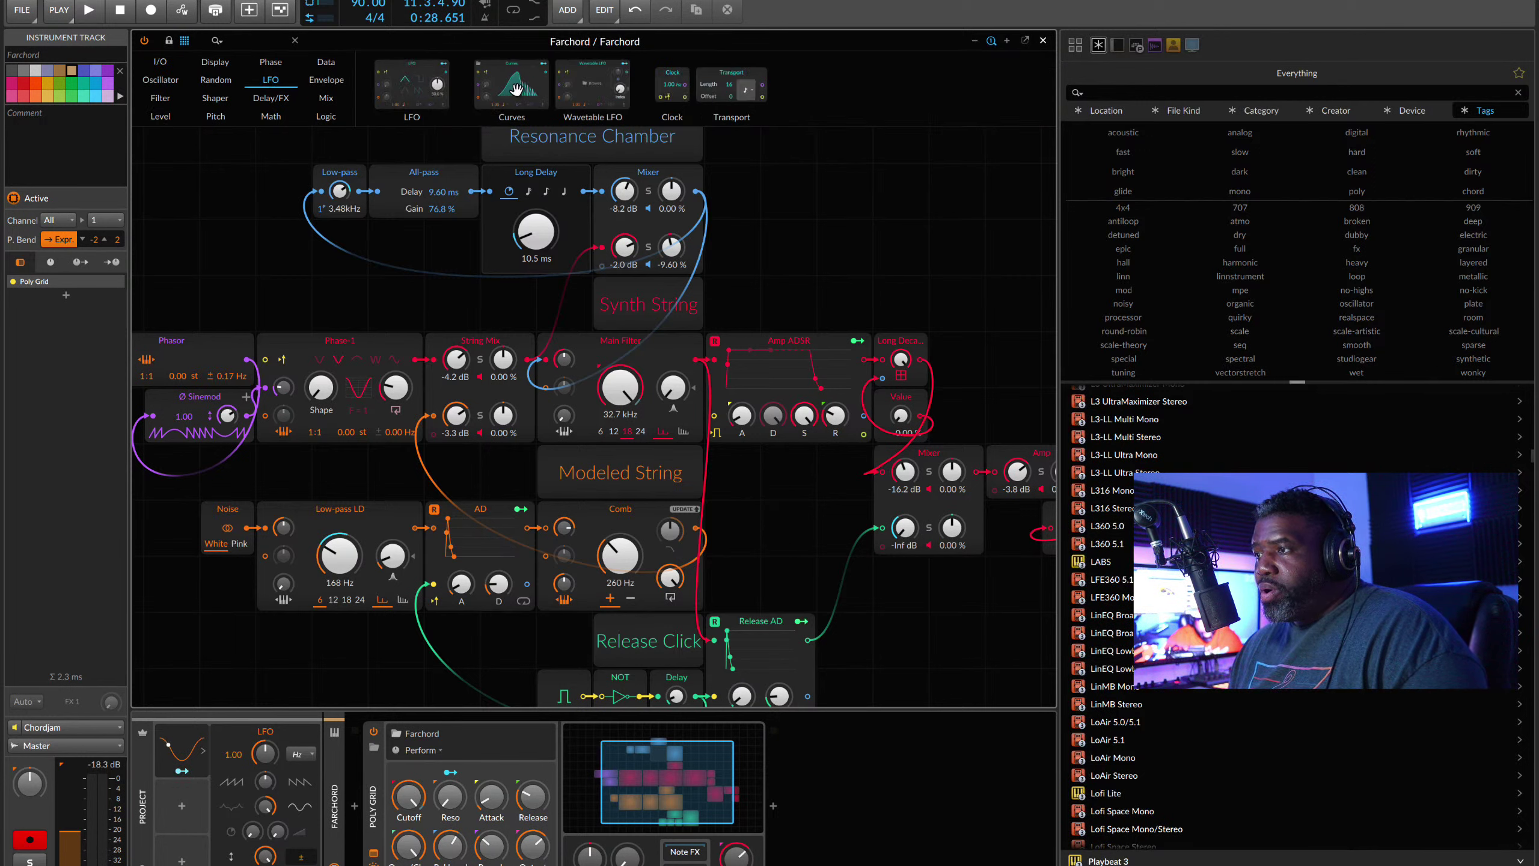
drag(516, 89, 846, 276)
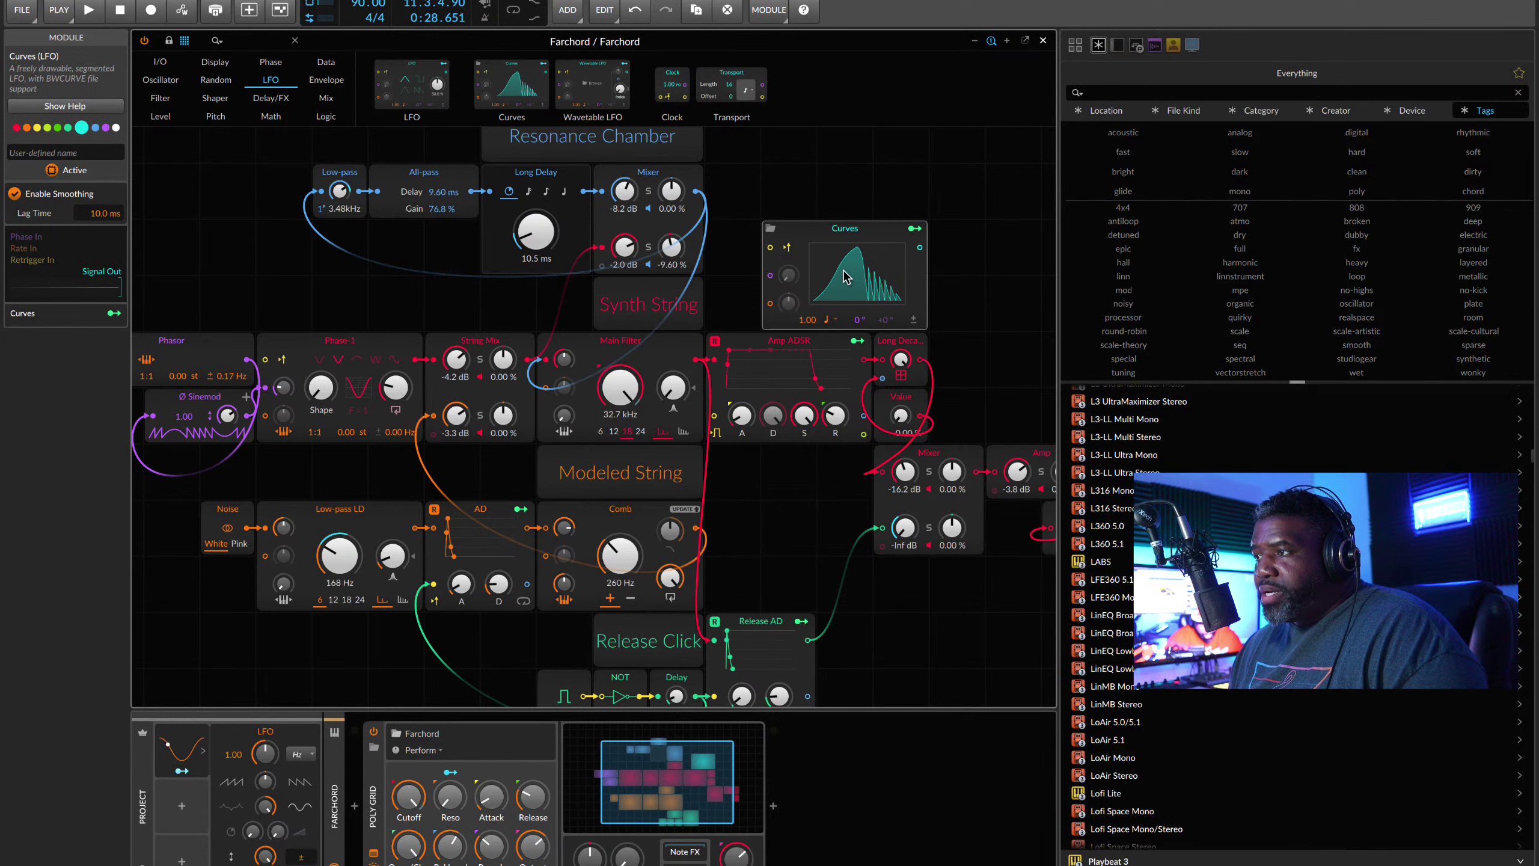
Step: Reshape the Curves module's LFO default curve by drawing freehand with the pencil, and close the curve editor
click(846, 276)
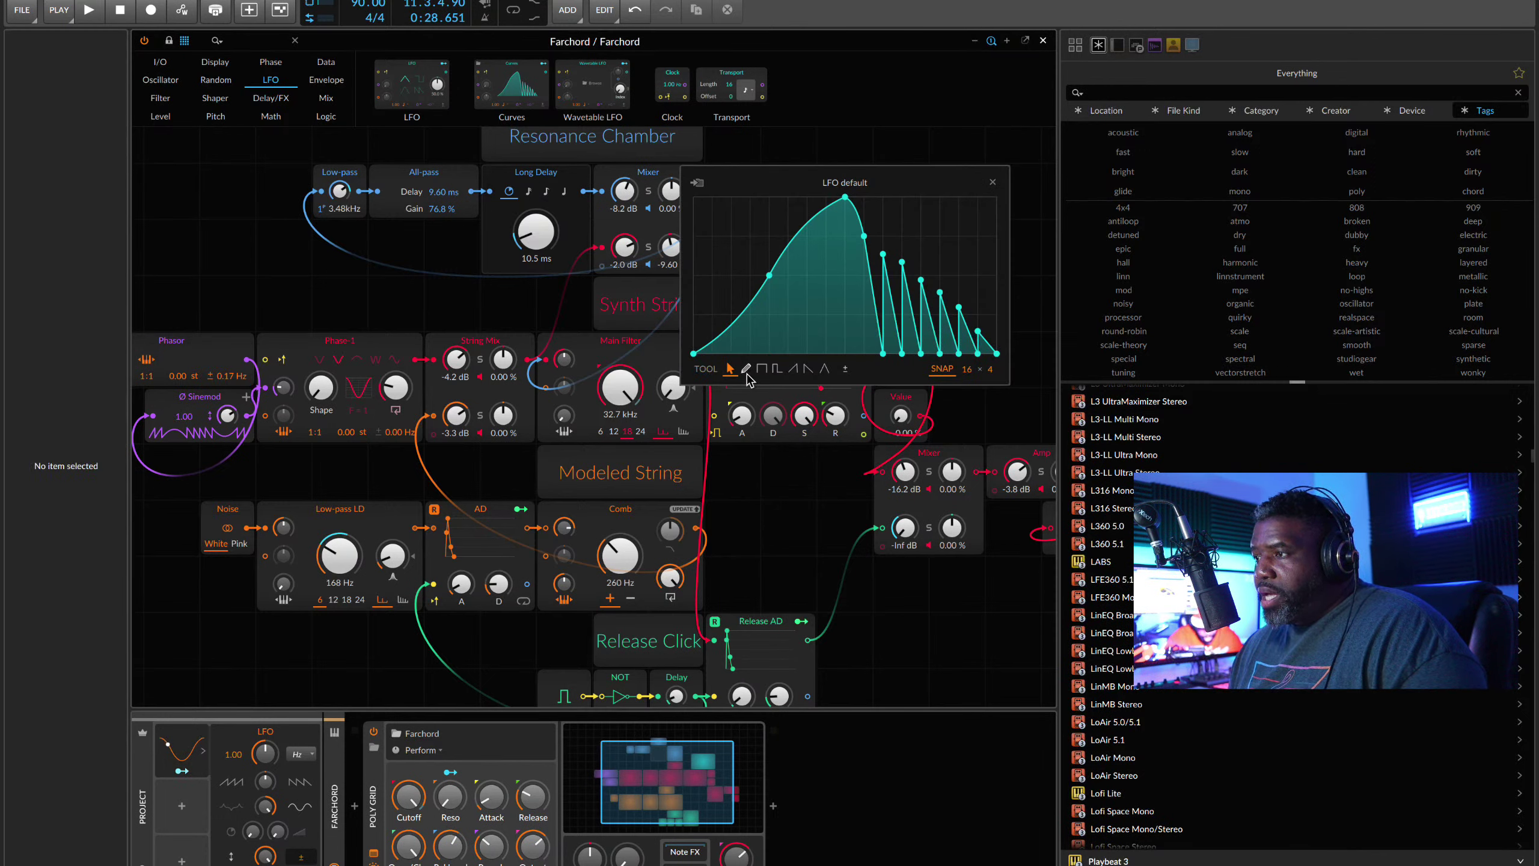
click(744, 370)
mouse_move(735, 289)
mouse_down()
mouse_move(788, 234)
mouse_move(799, 349)
mouse_move(883, 284)
mouse_move(964, 331)
mouse_move(859, 241)
mouse_move(809, 226)
mouse_move(892, 236)
mouse_up()
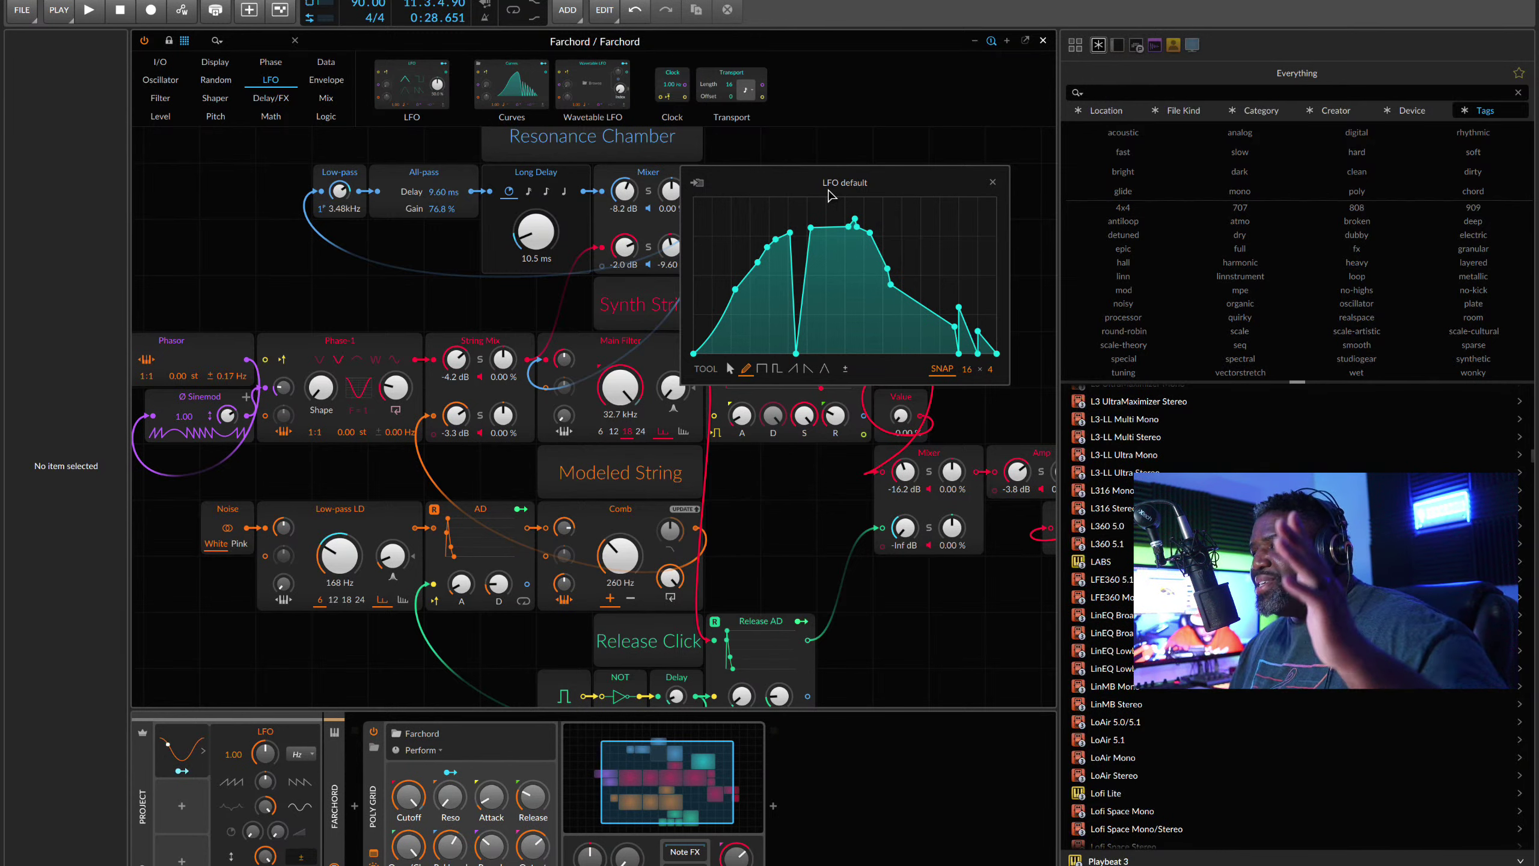
drag(835, 186, 865, 142)
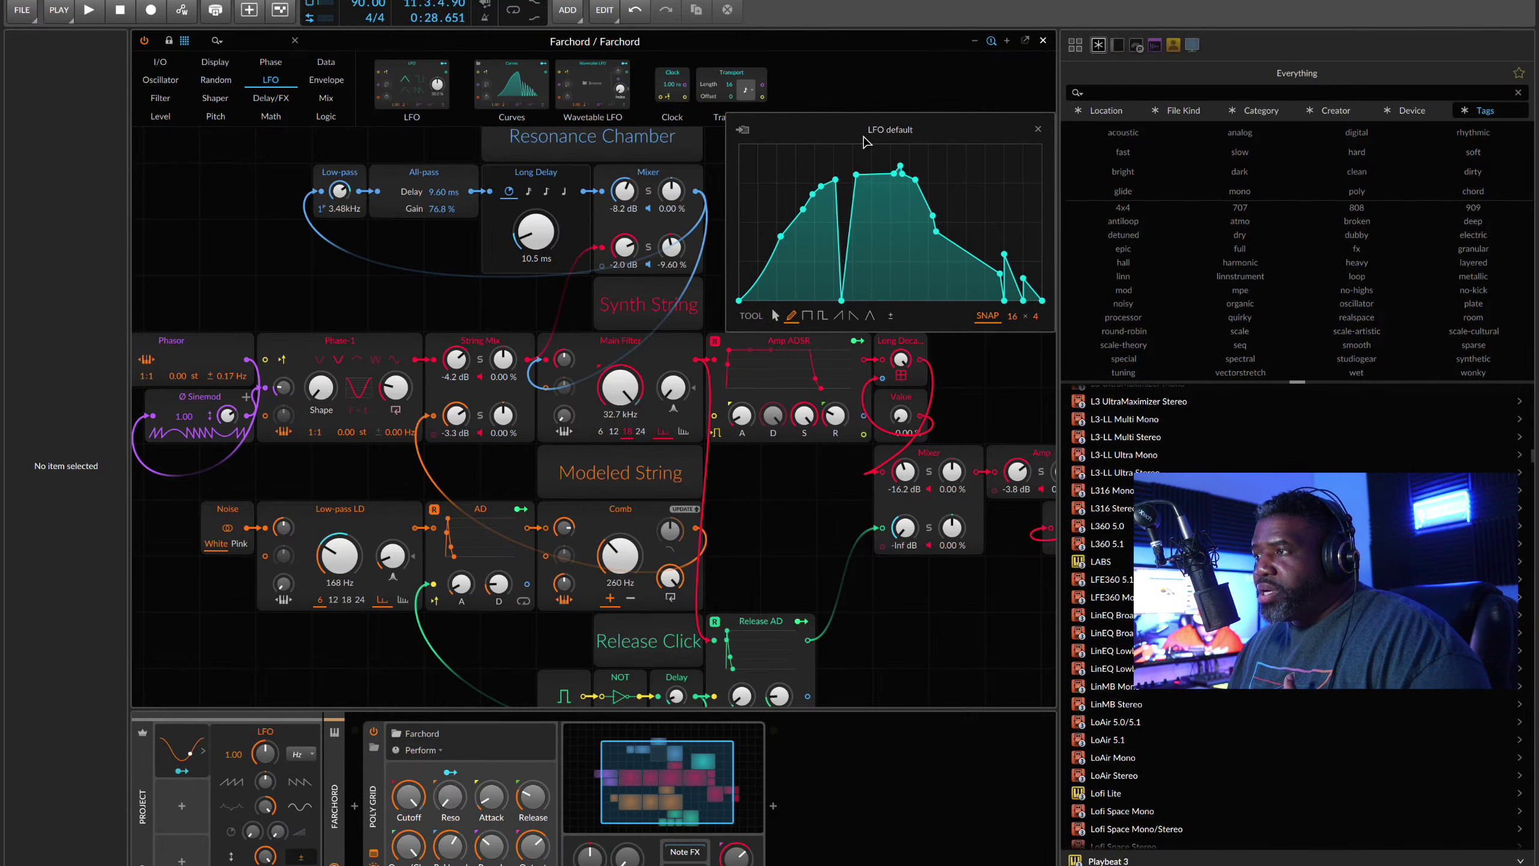
click(1037, 129)
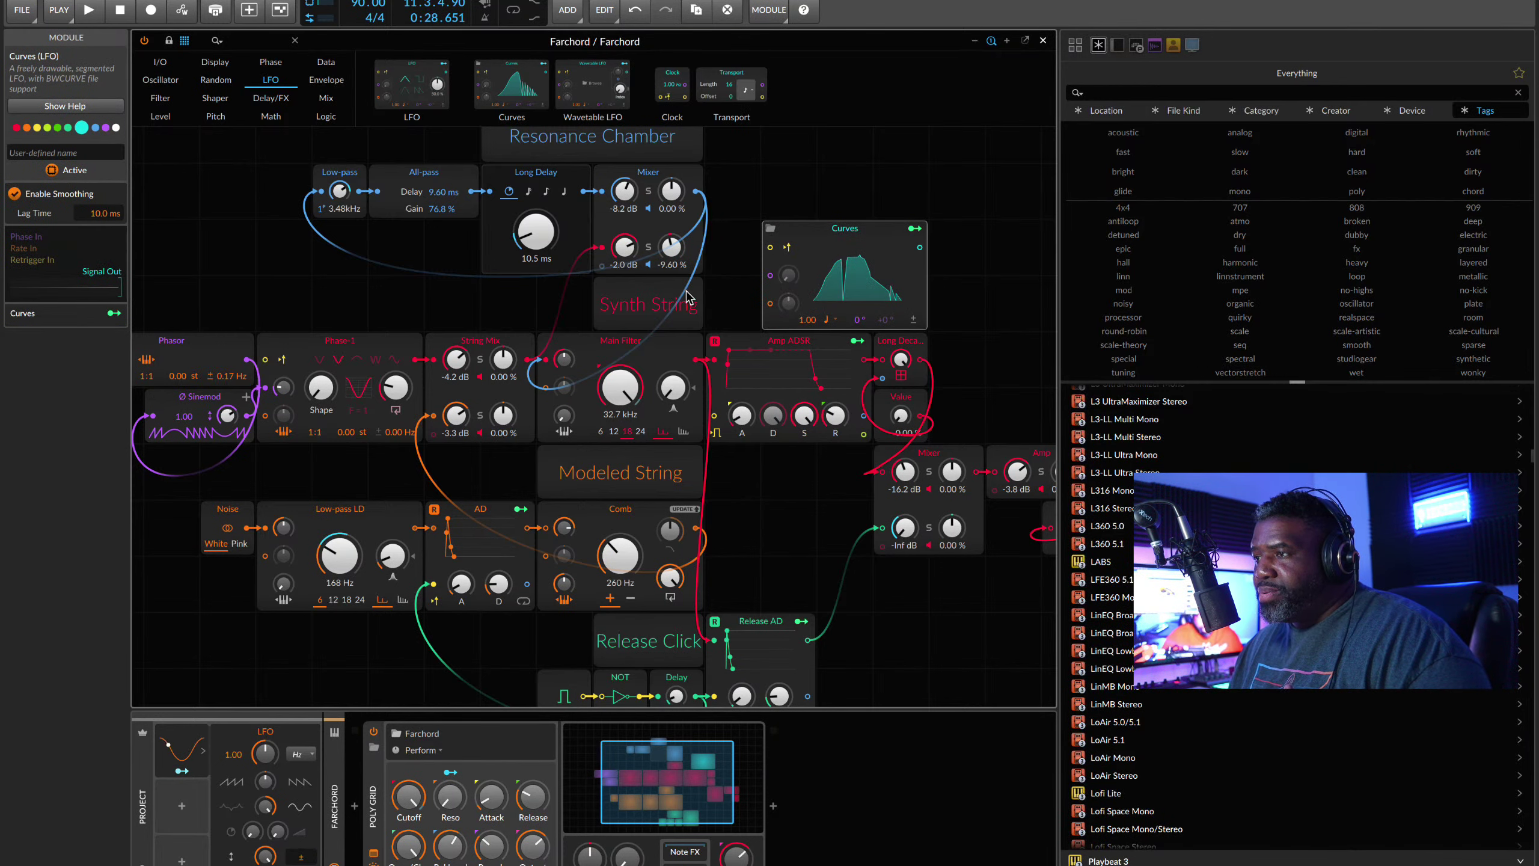
Step: Move the Curves module closer to the Resonance Chamber's Mixer, view its curve, and close the Farchord grid editor
scroll(728, 490, down, 5)
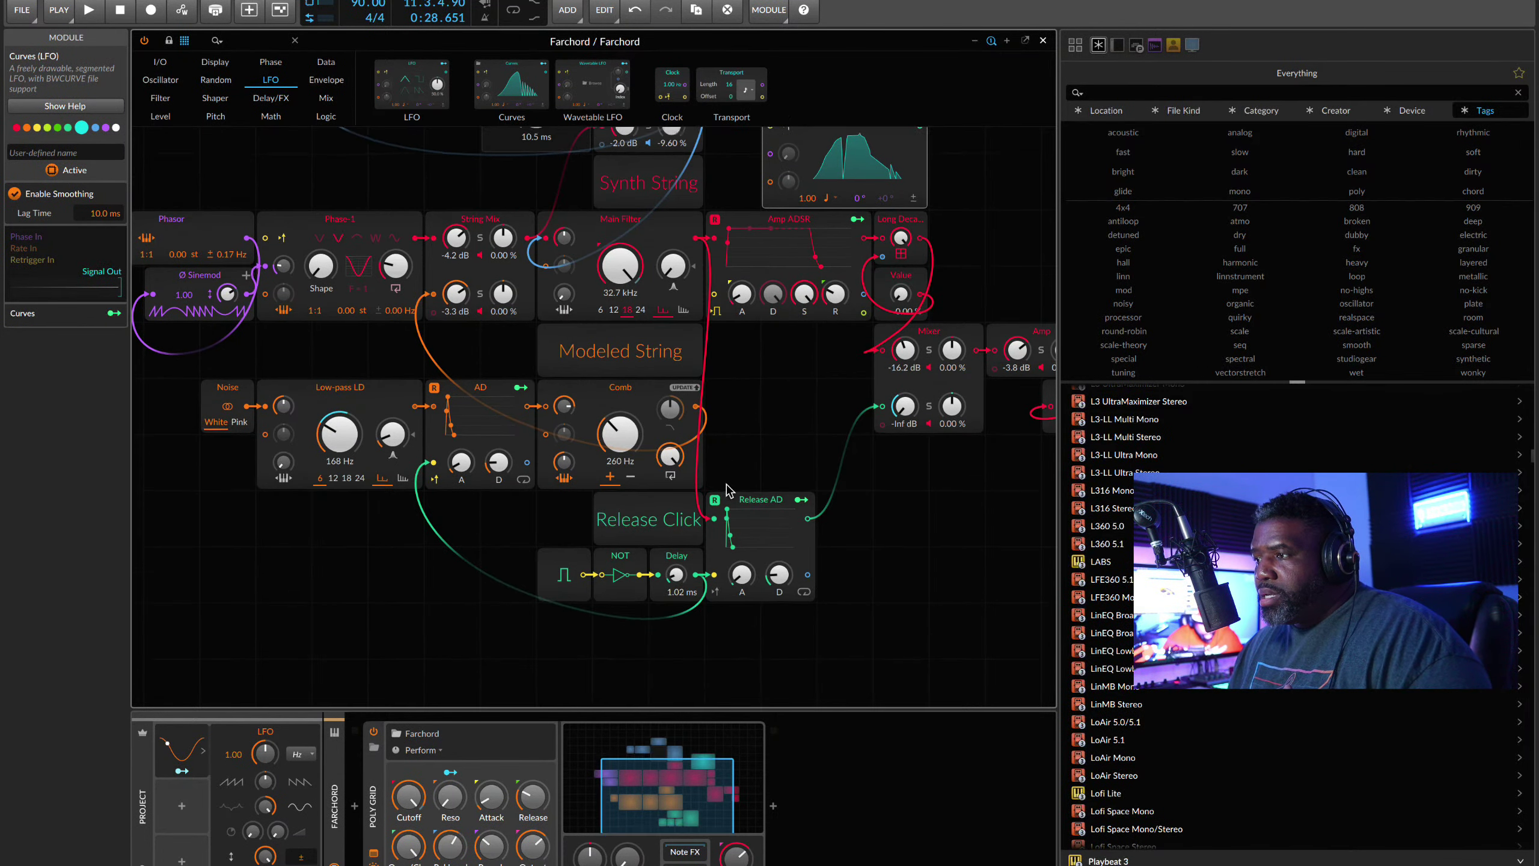
scroll(728, 490, up, 4)
scroll(729, 490, down, 2)
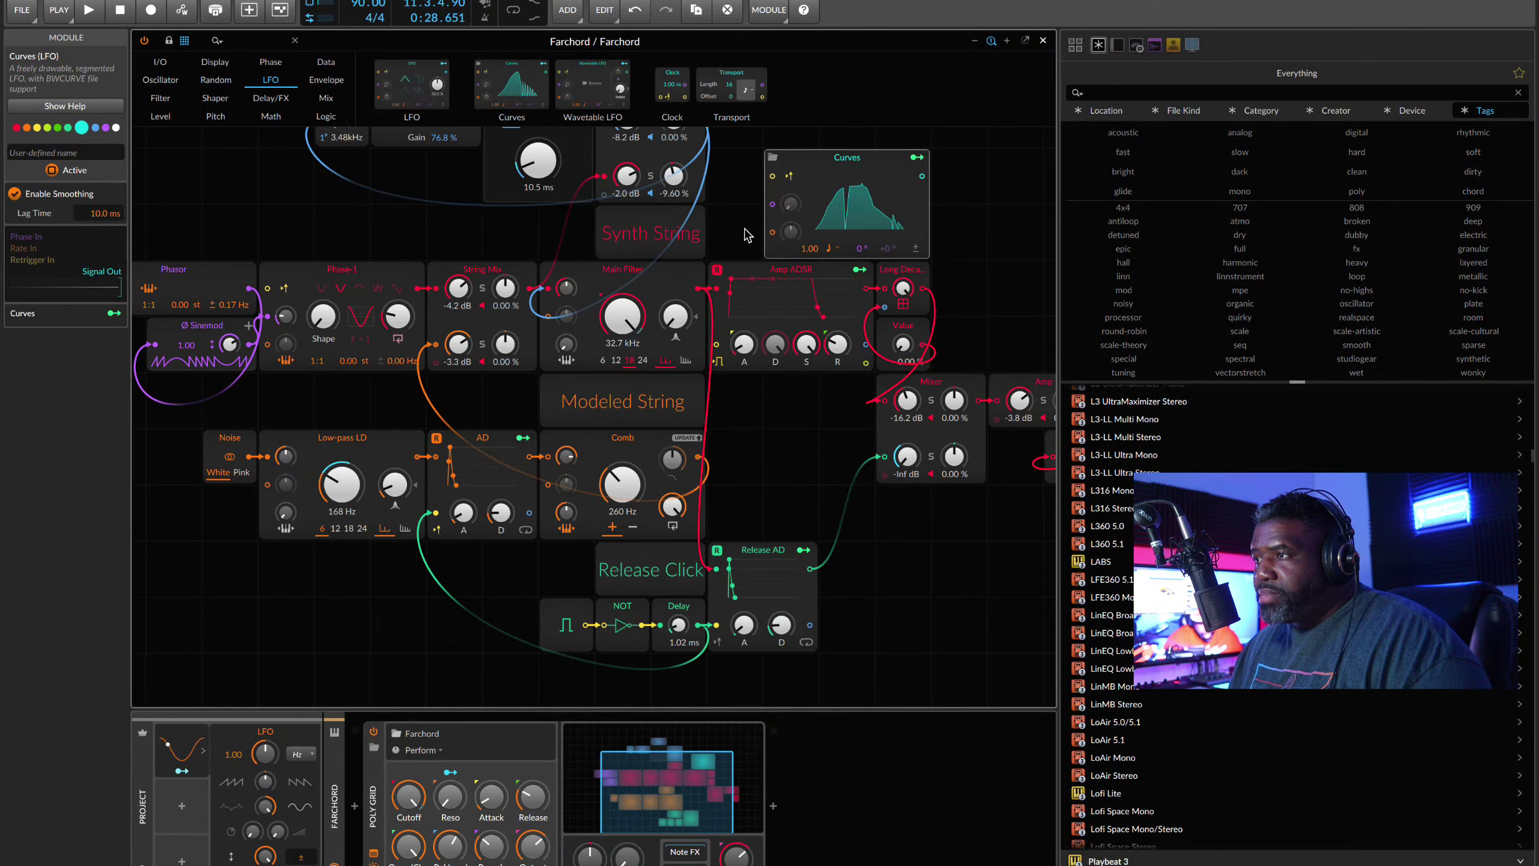
scroll(754, 240, up, 6)
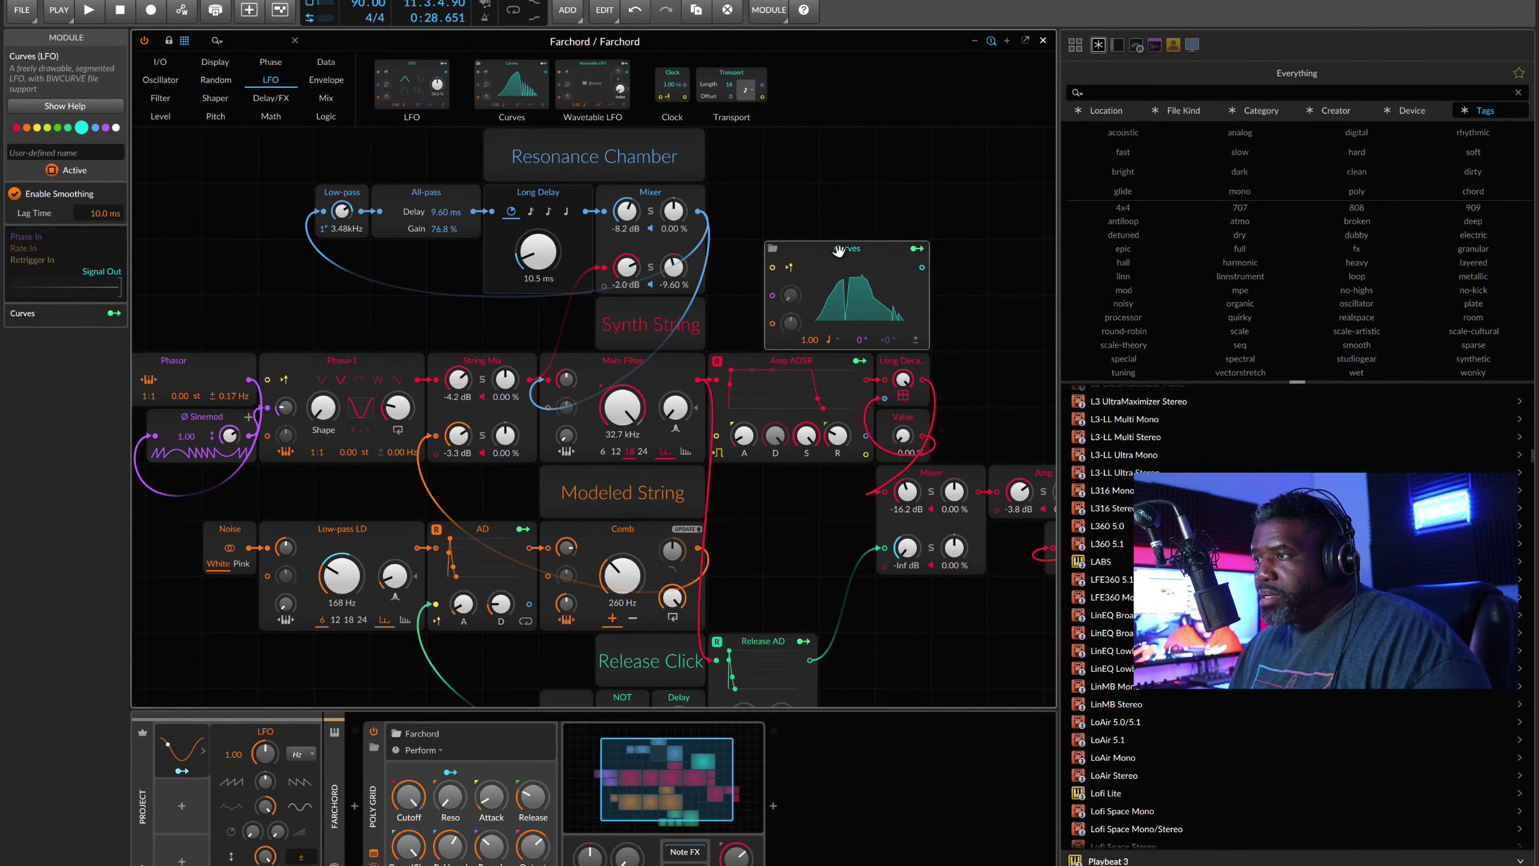
drag(838, 250, 768, 279)
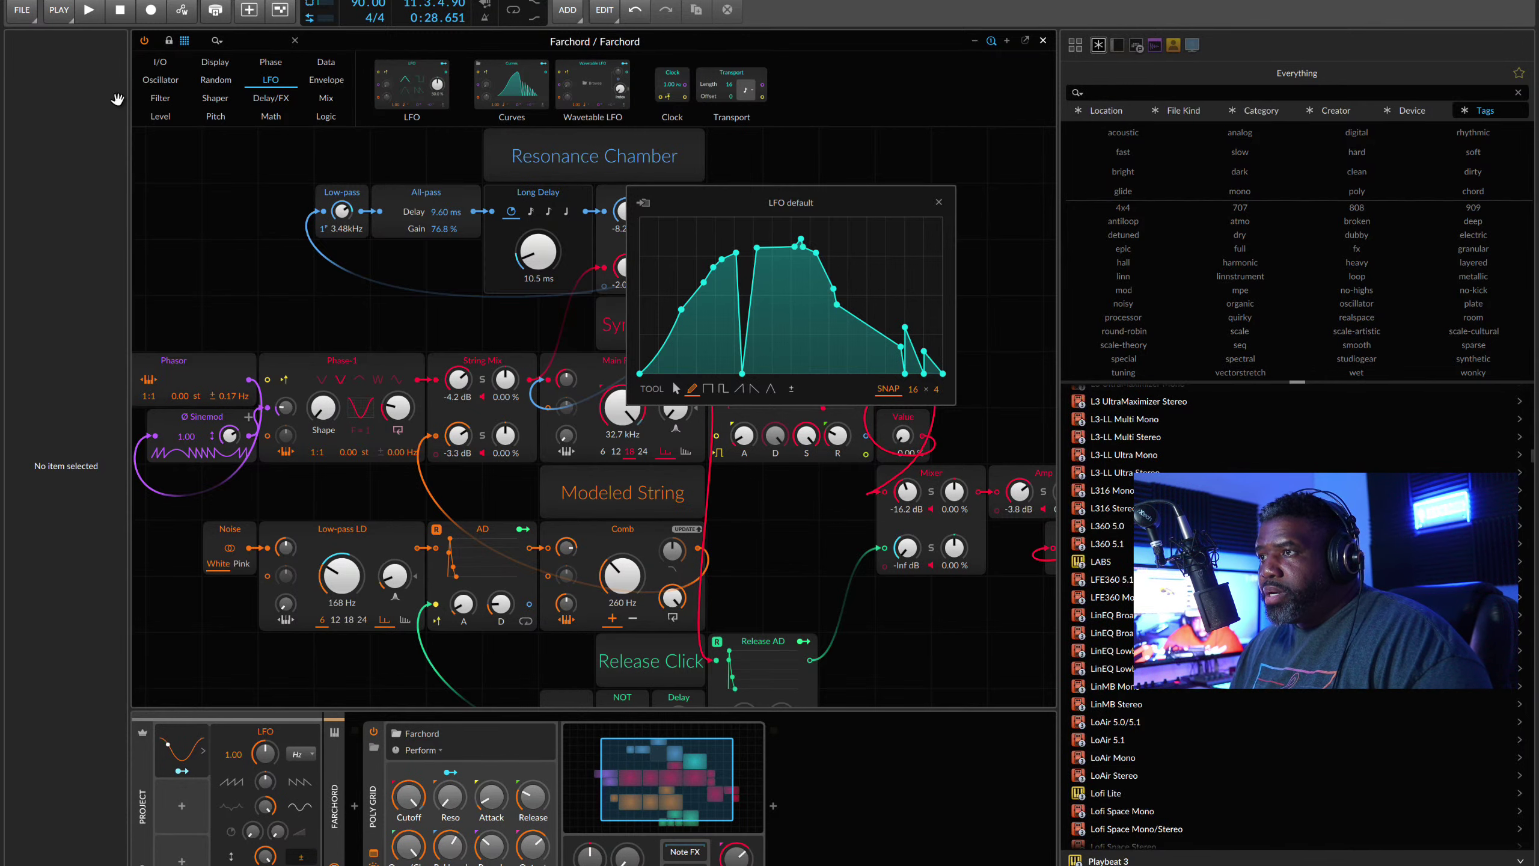
click(1043, 41)
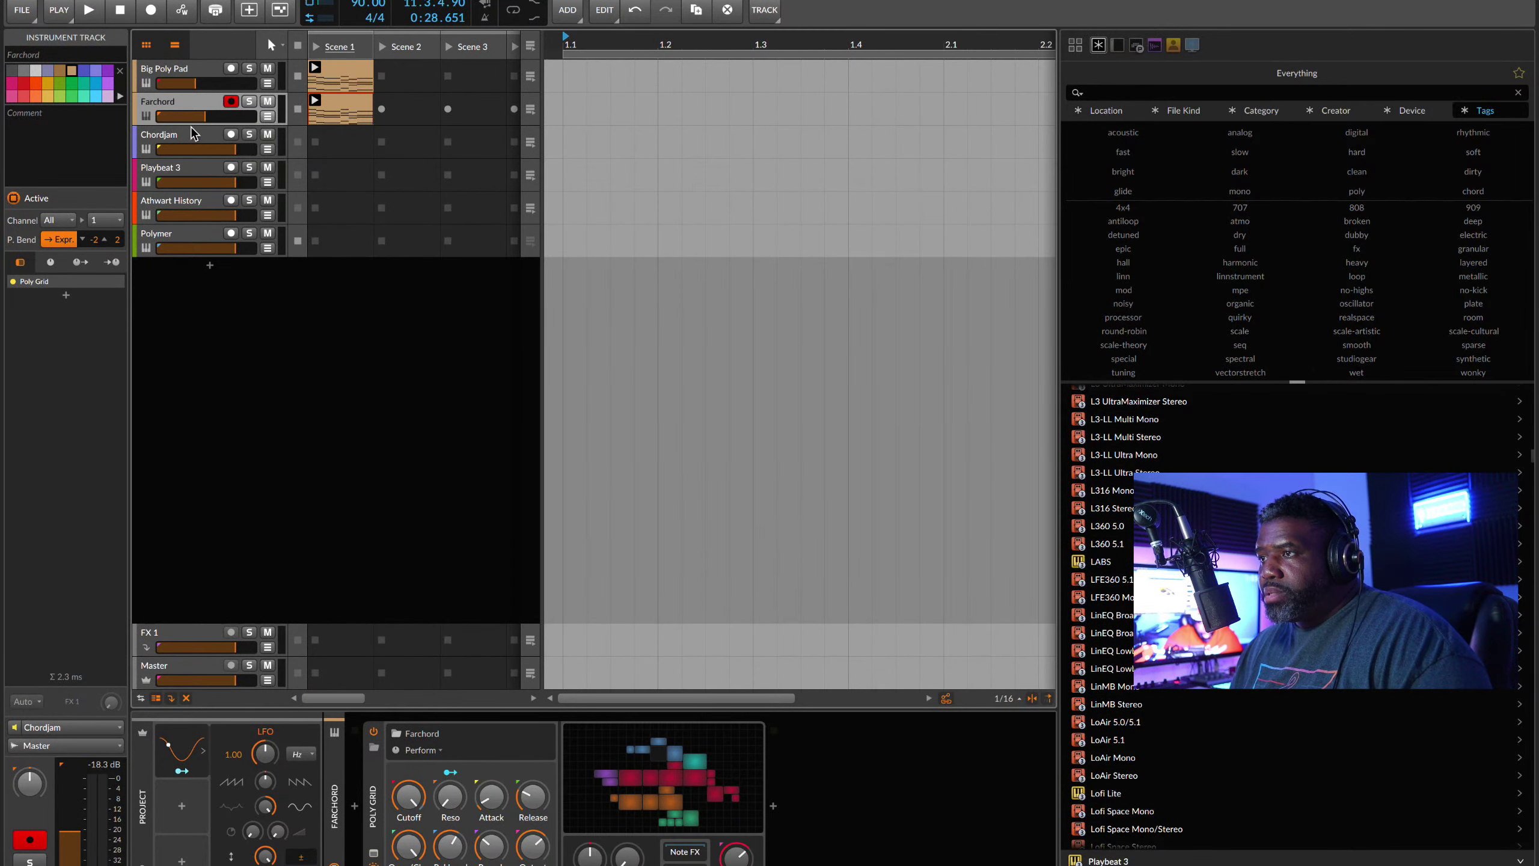
Step: Add a new instrument track below Polymer
click(210, 265)
text(gr)
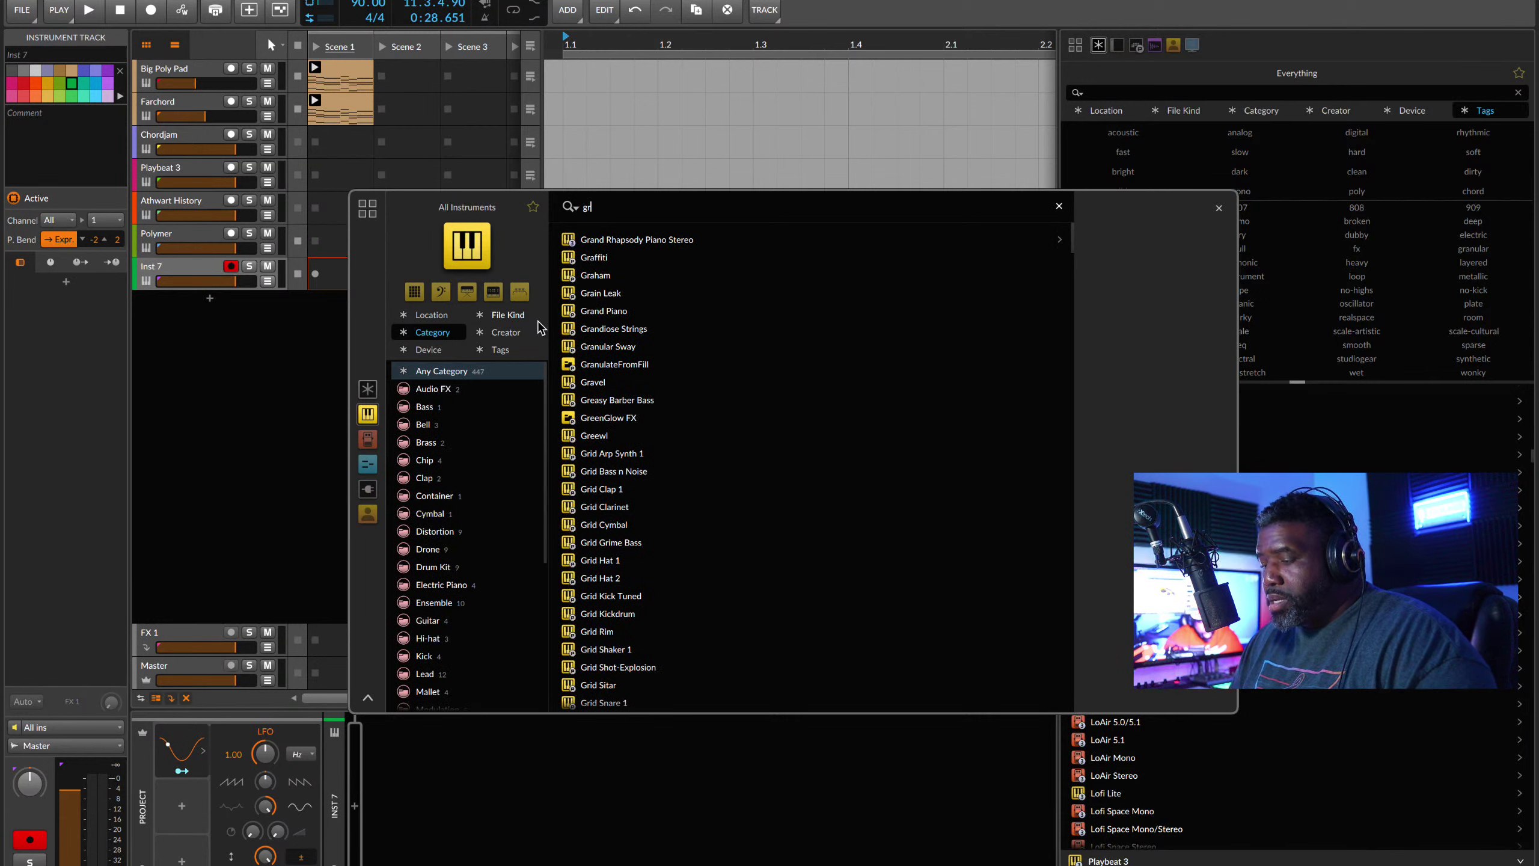
text(id)
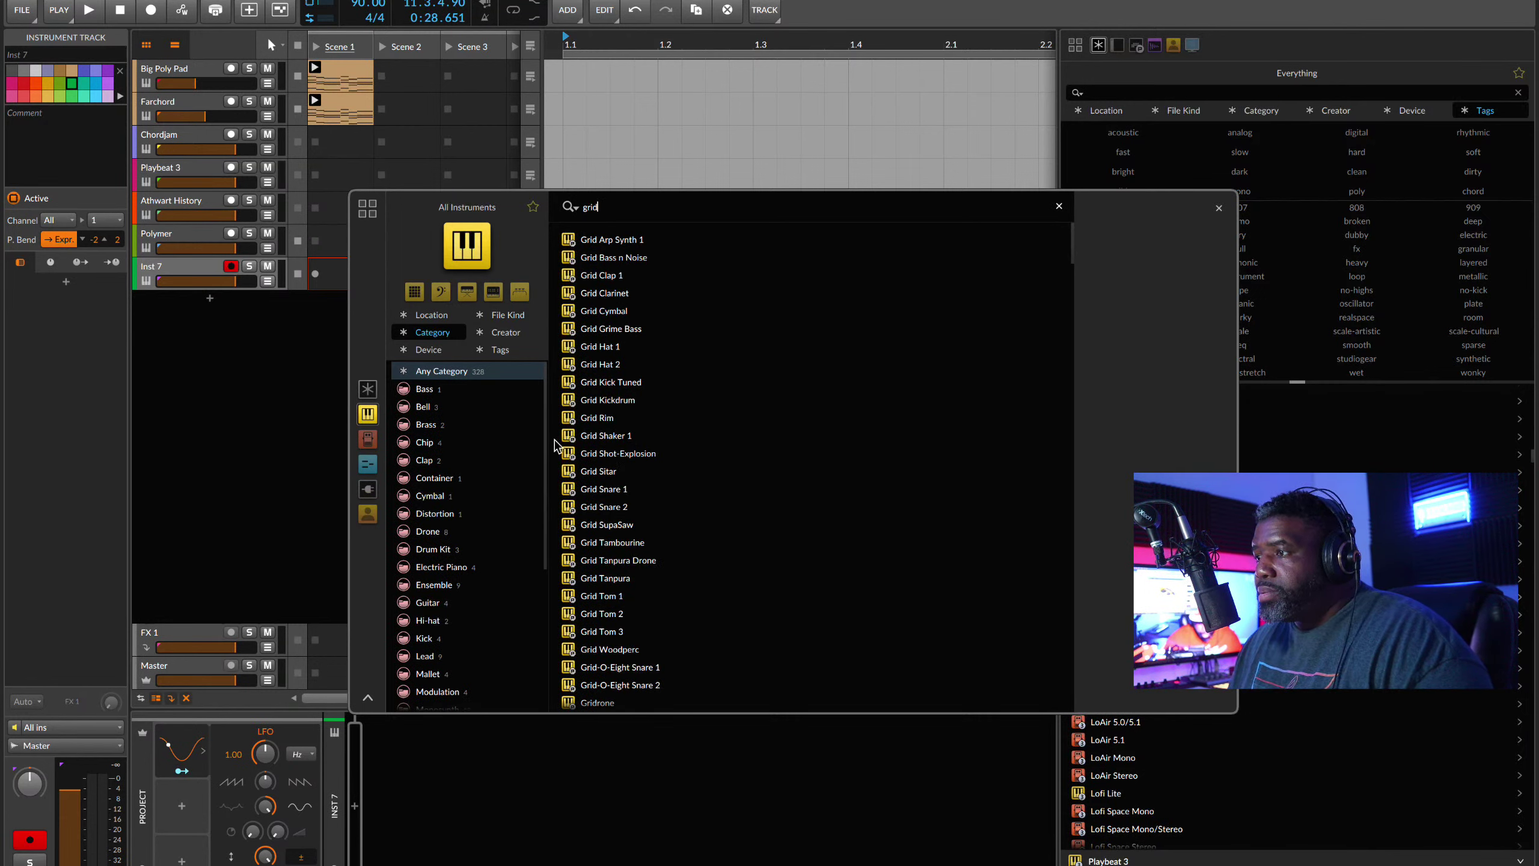
key(BackSpace)
key(BackSpace)
key(BackSpace)
key(BackSpace)
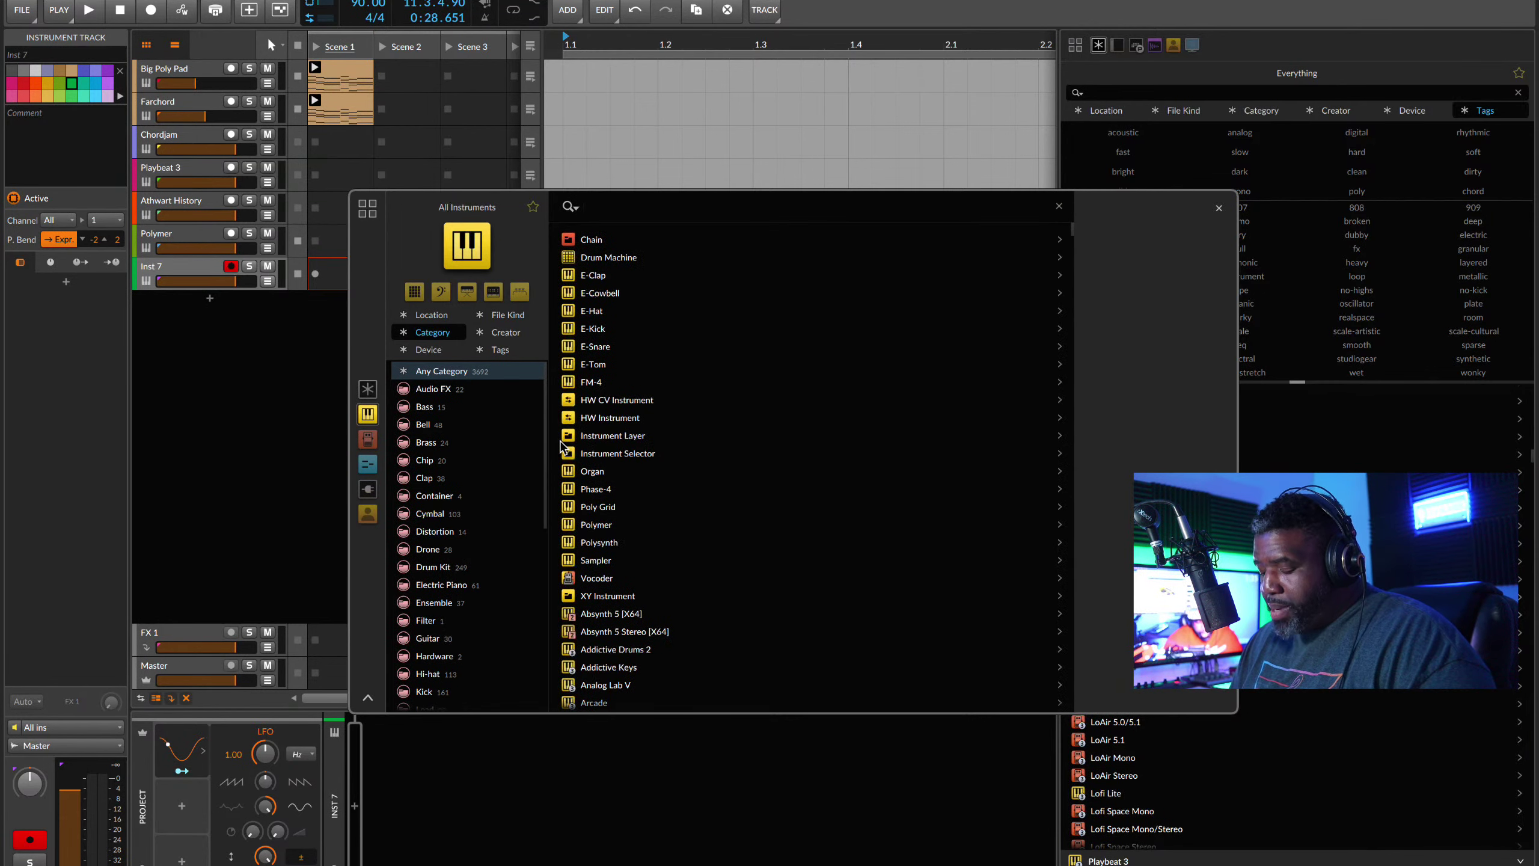
Step: Search the instruments for "poly" and load Poly Grid on the new track
text(poly)
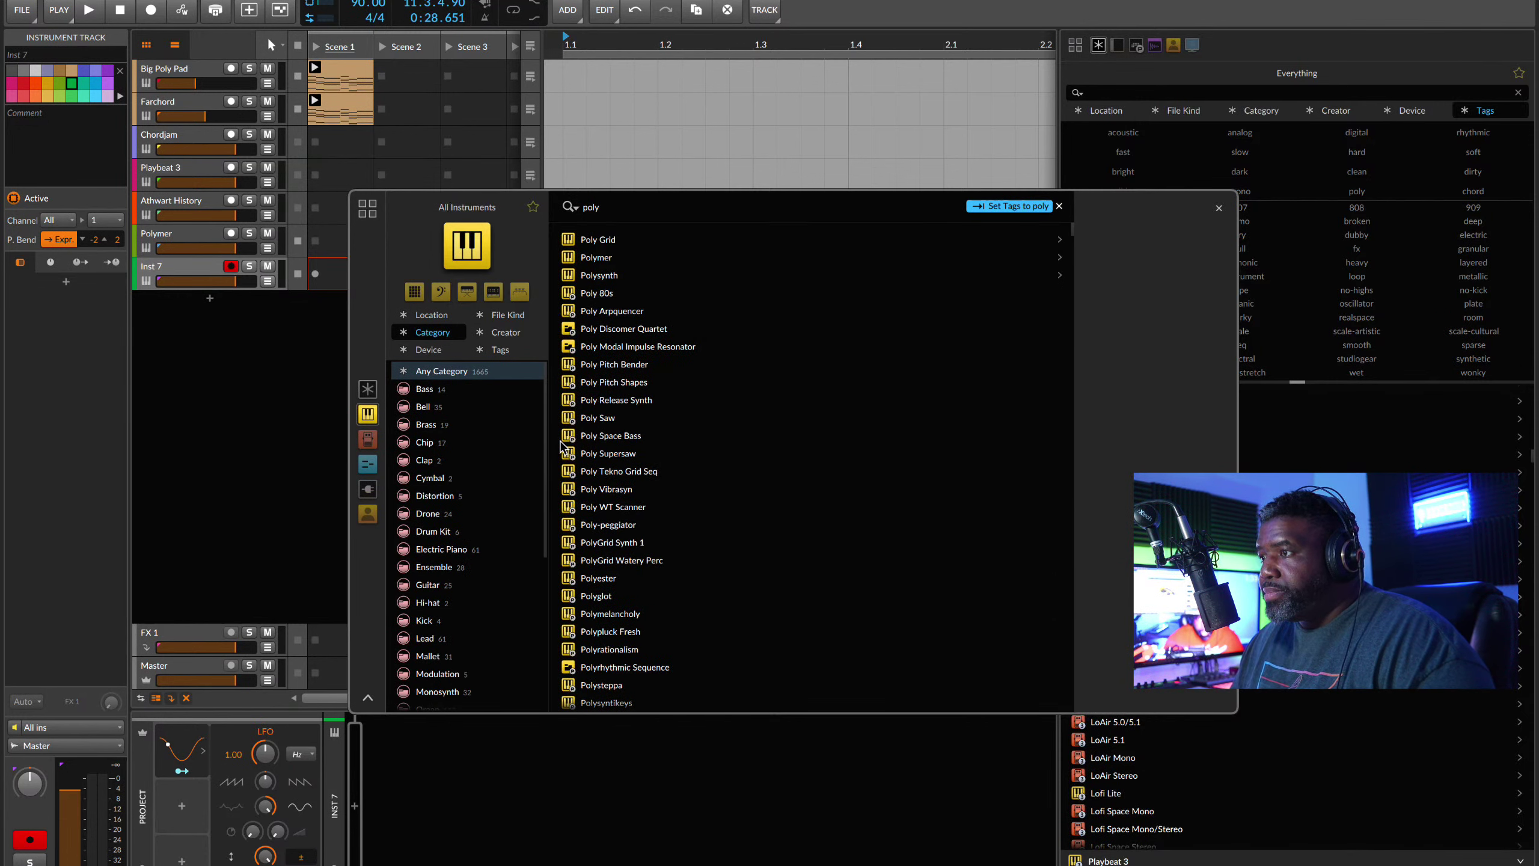
click(618, 235)
key(Return)
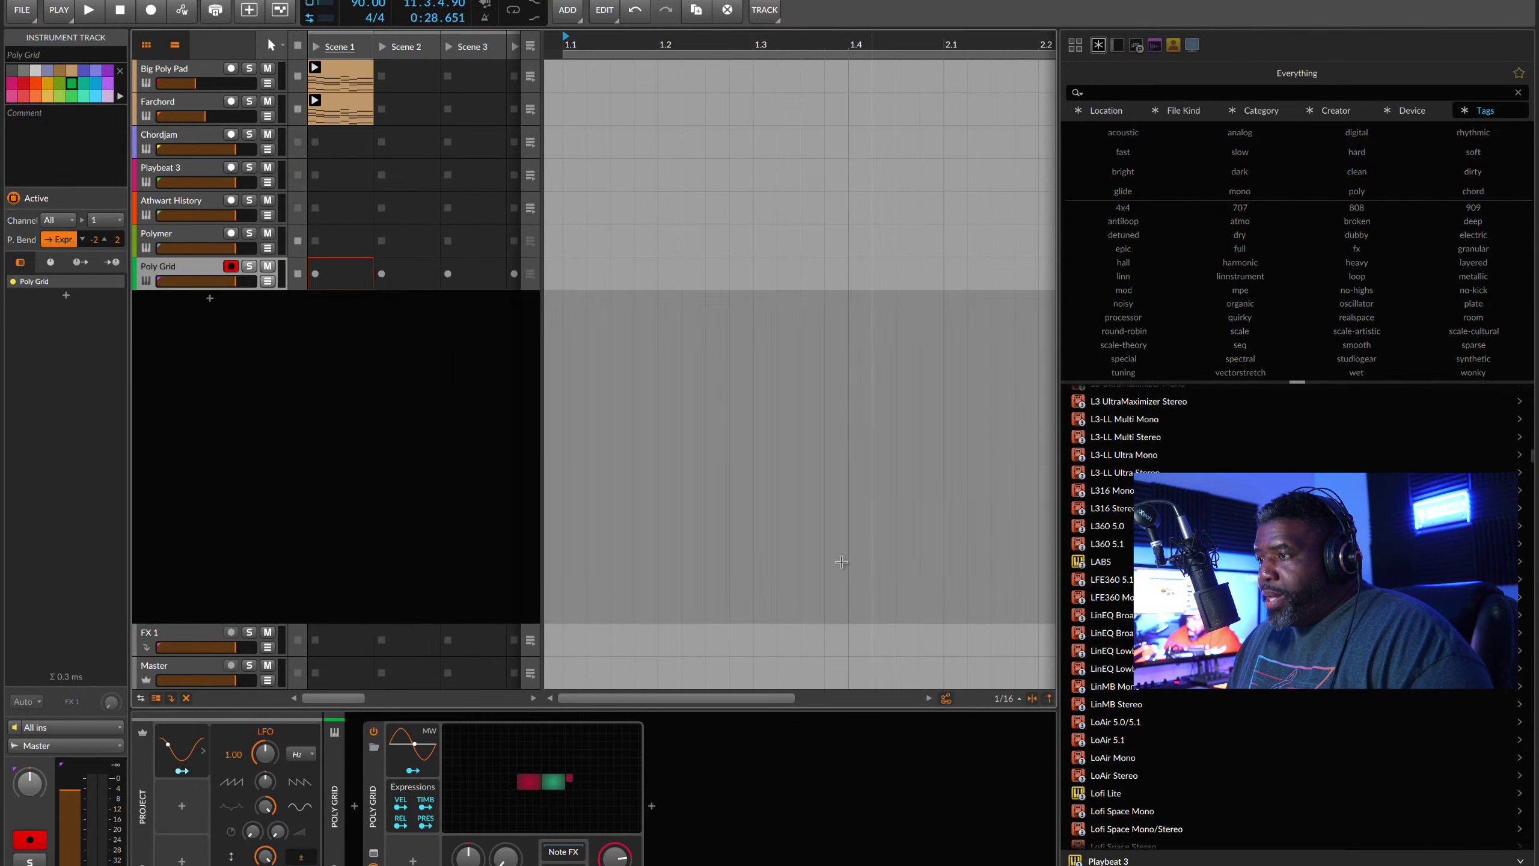
Step: Open the Poly Grid patch, add a Curves LFO module, and spread ADSR, Curves and Audio Out apart with Curves below ADSR
click(609, 786)
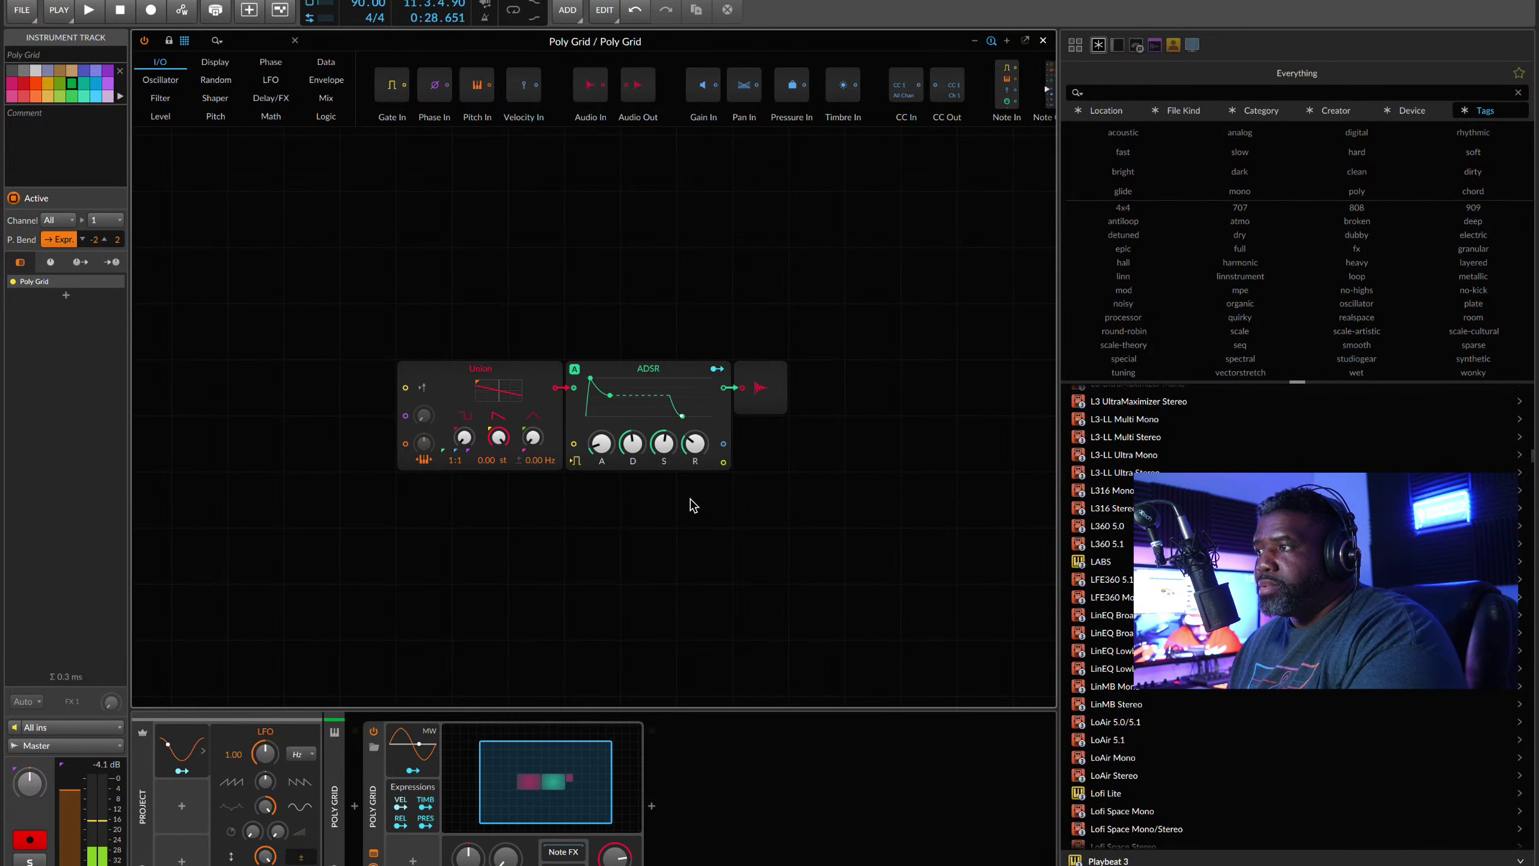
drag(761, 388, 930, 385)
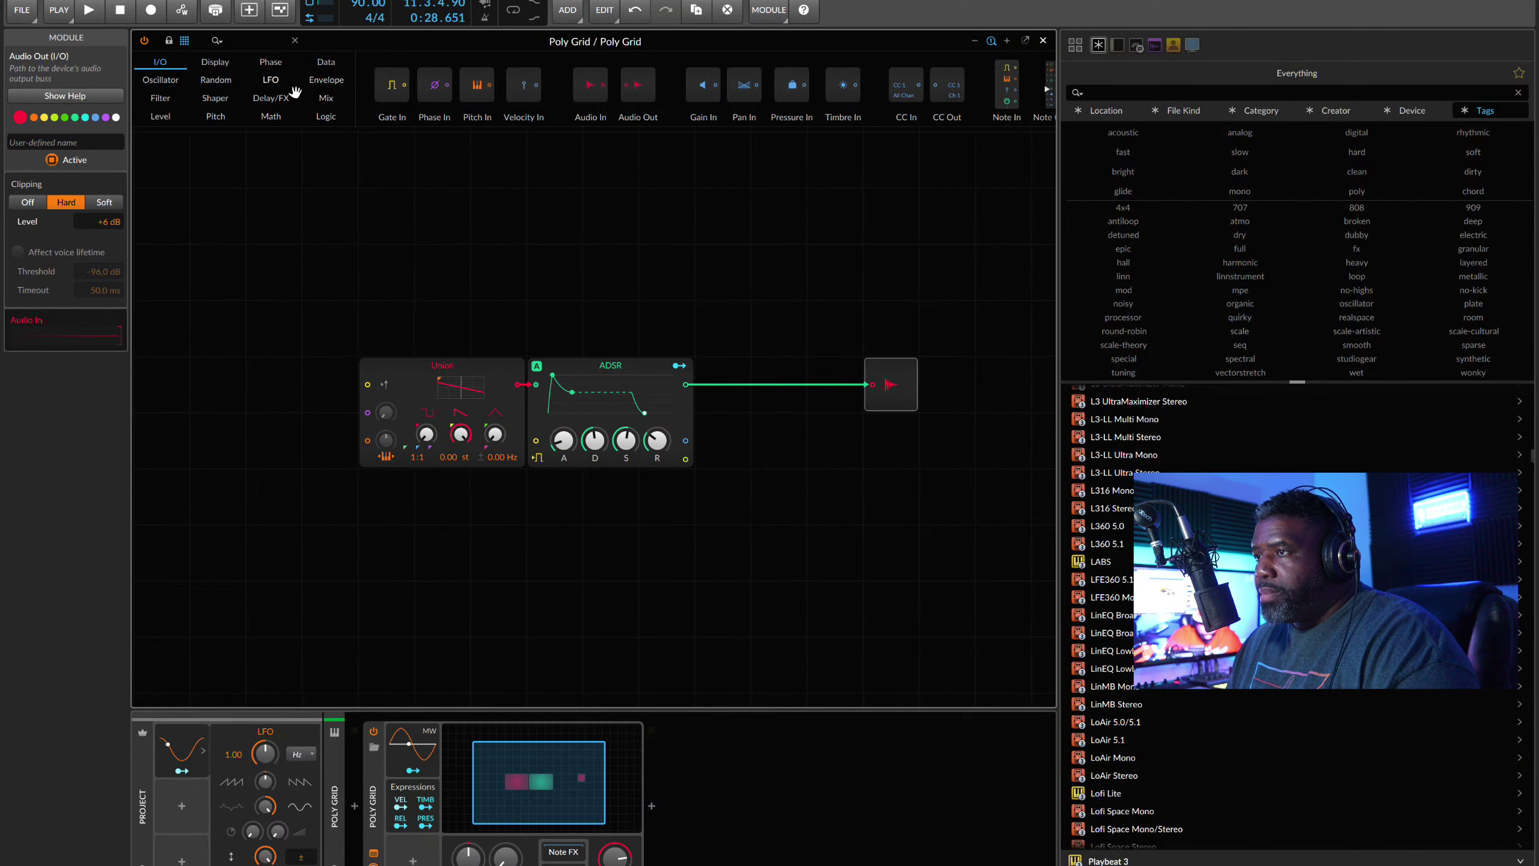
click(262, 82)
drag(515, 95, 770, 437)
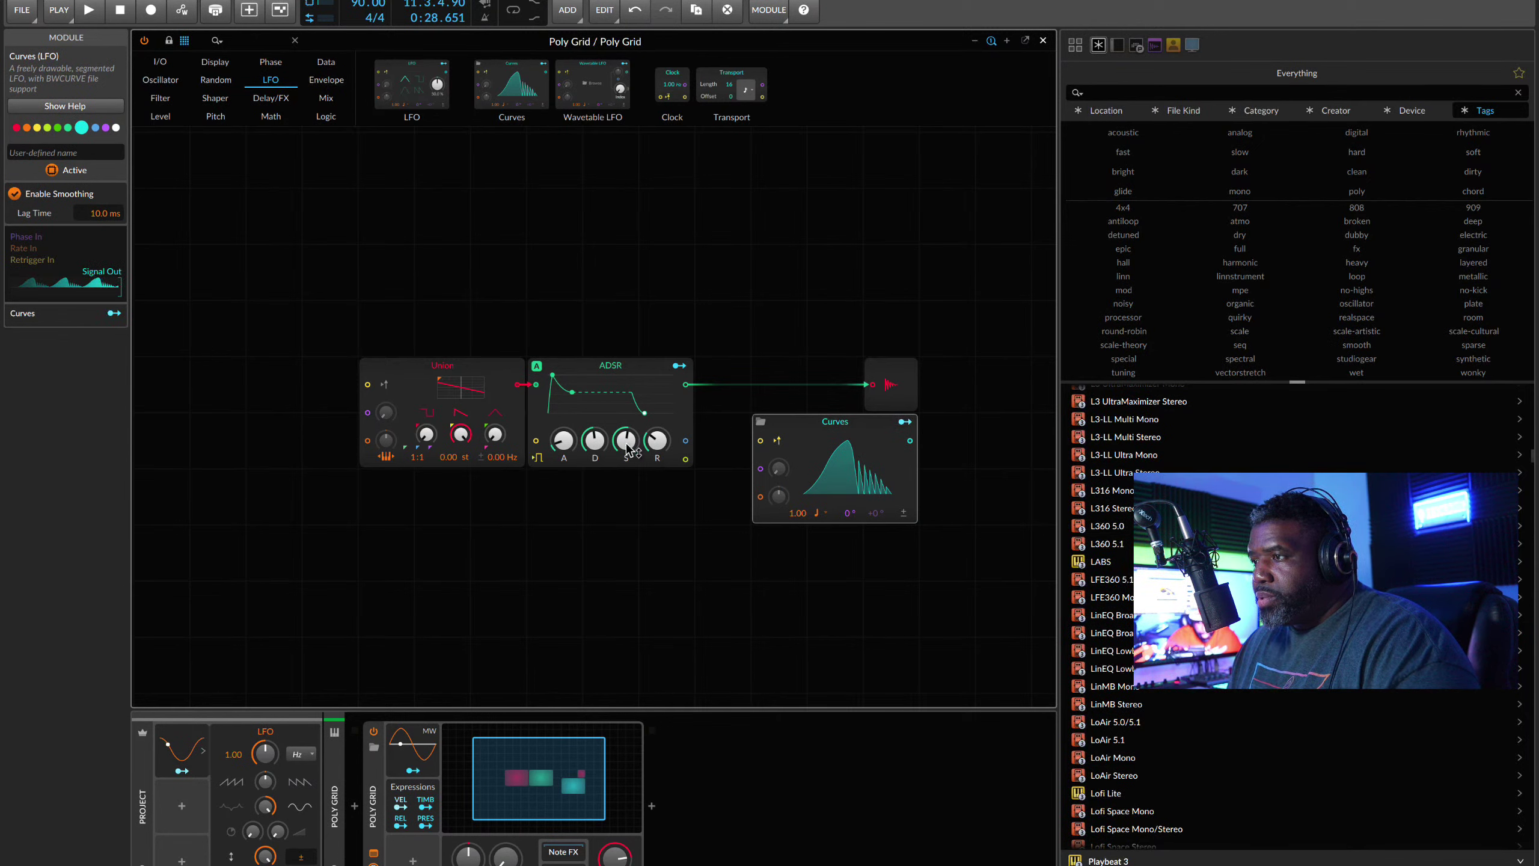
drag(617, 410, 672, 297)
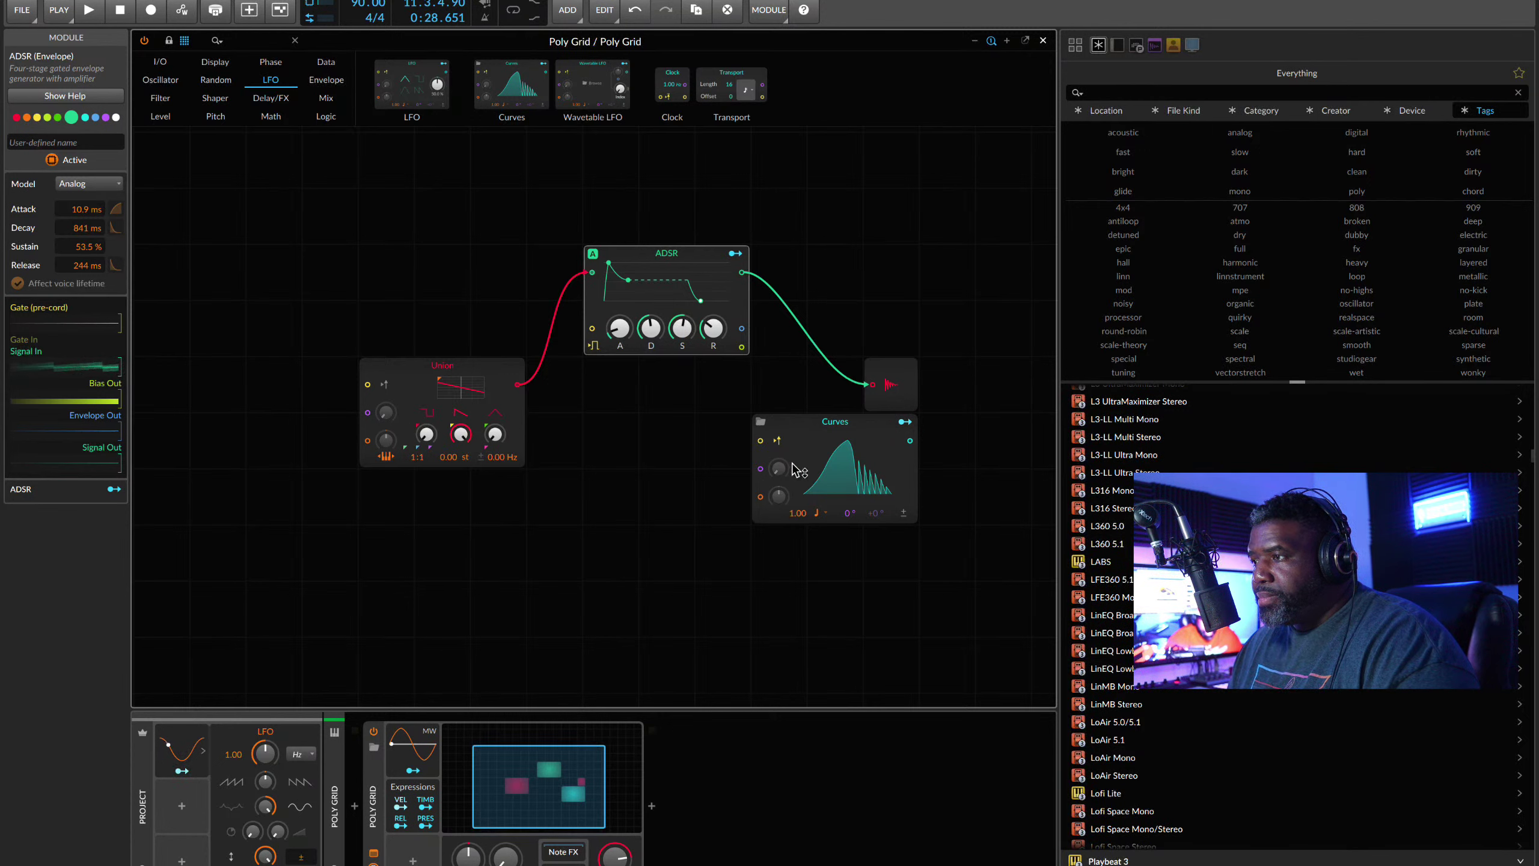
drag(818, 437, 649, 493)
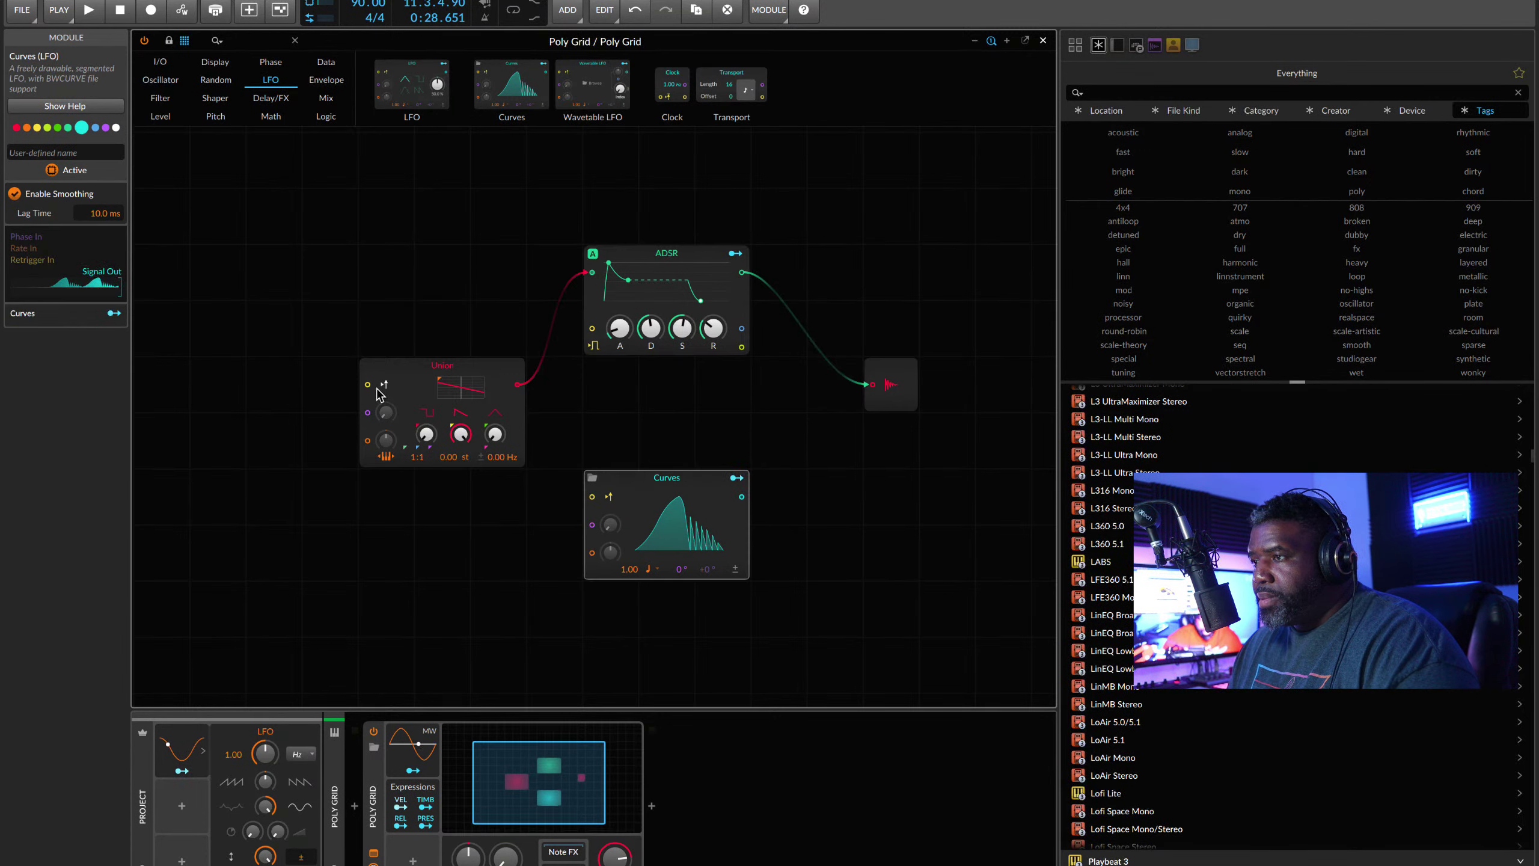
Step: Connect the Curves module's signal output to Audio Out in place of the ADSR output
drag(368, 384, 612, 520)
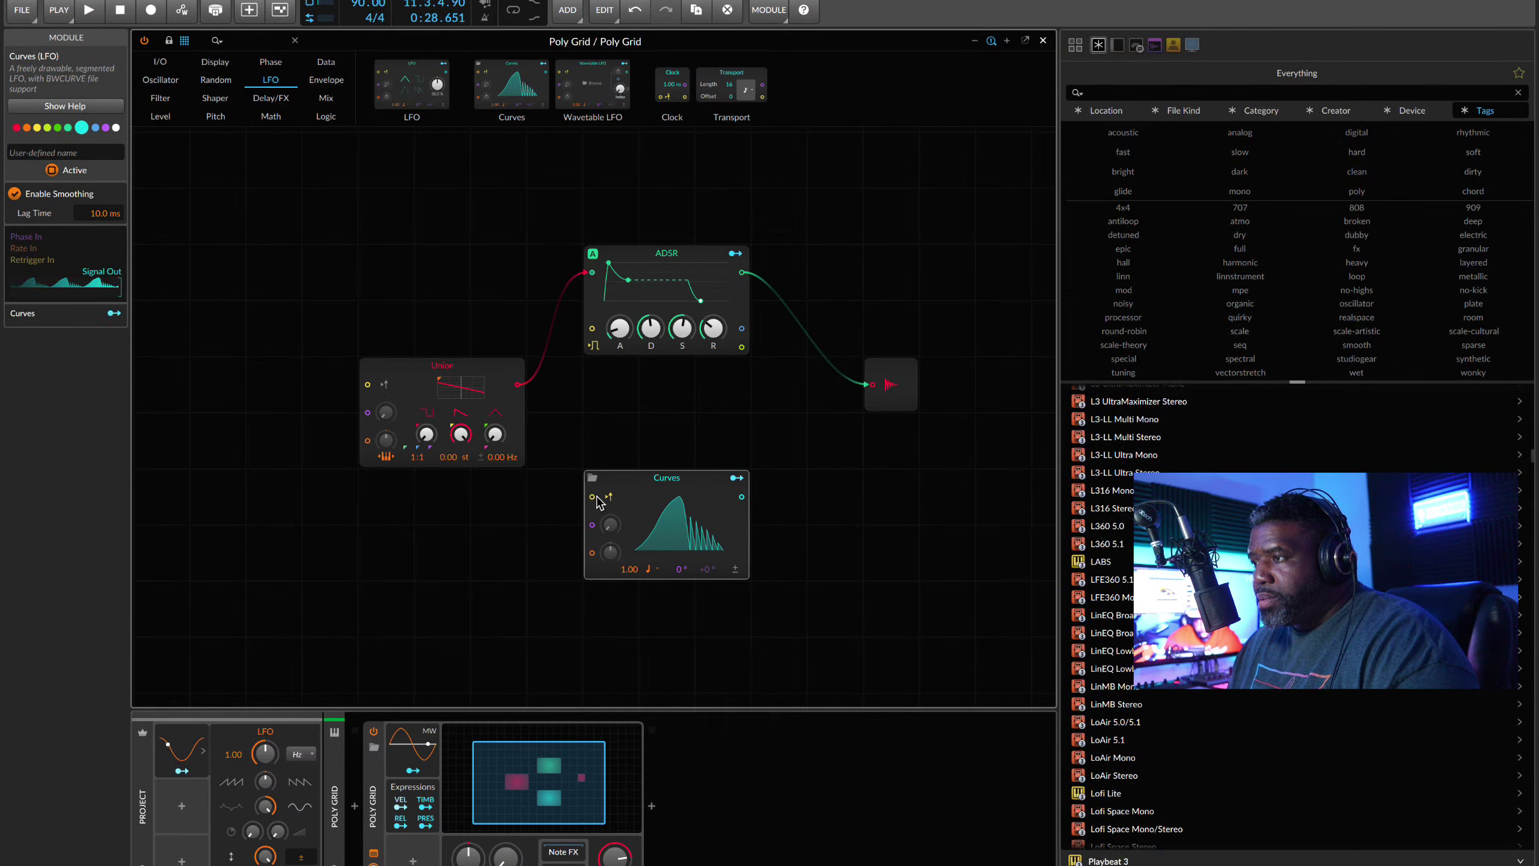
drag(742, 496, 876, 395)
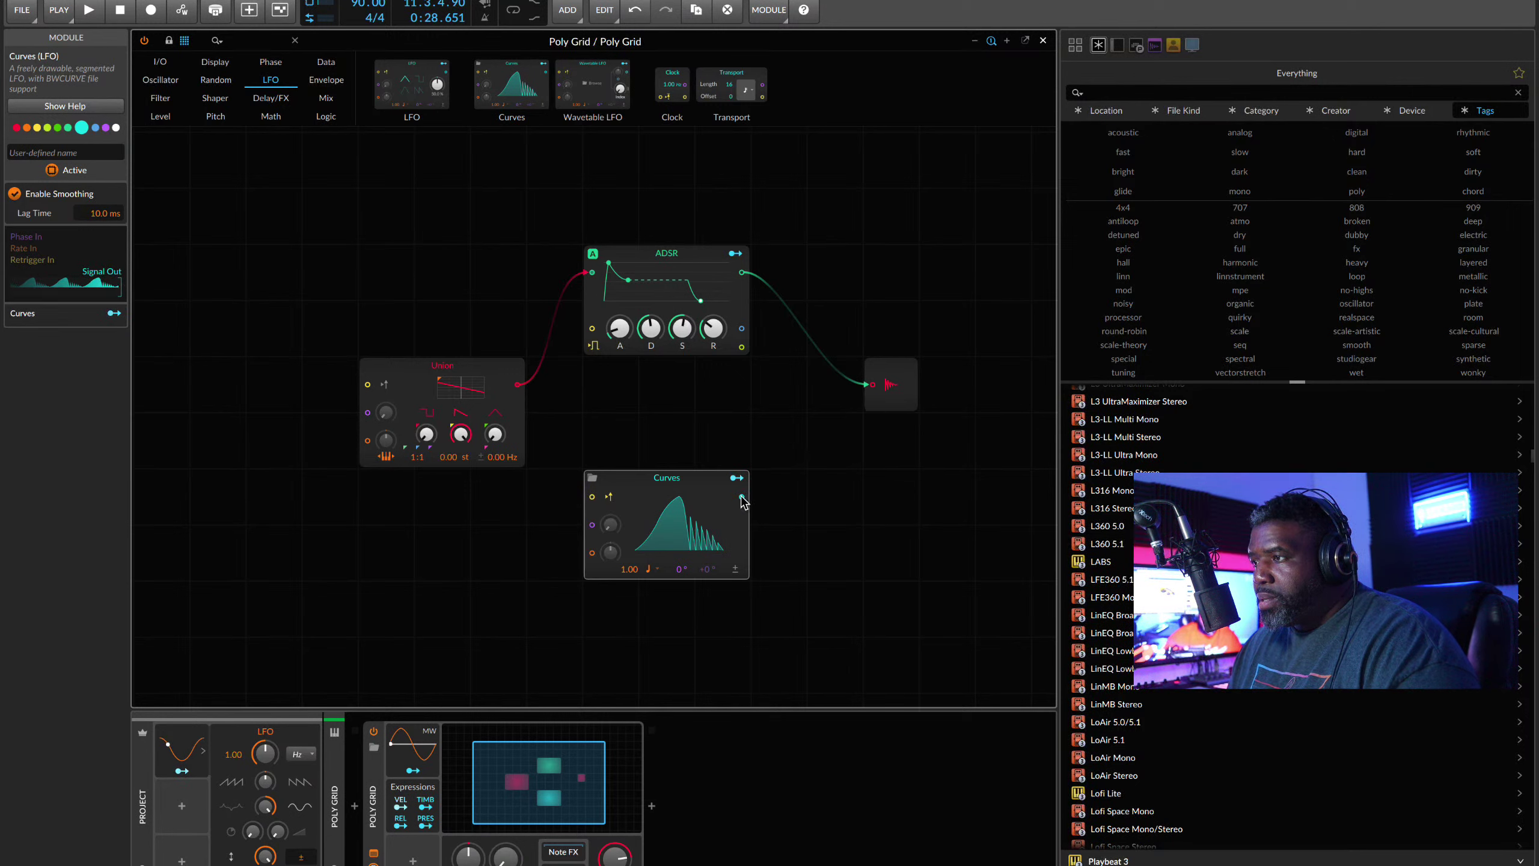
drag(743, 499, 872, 384)
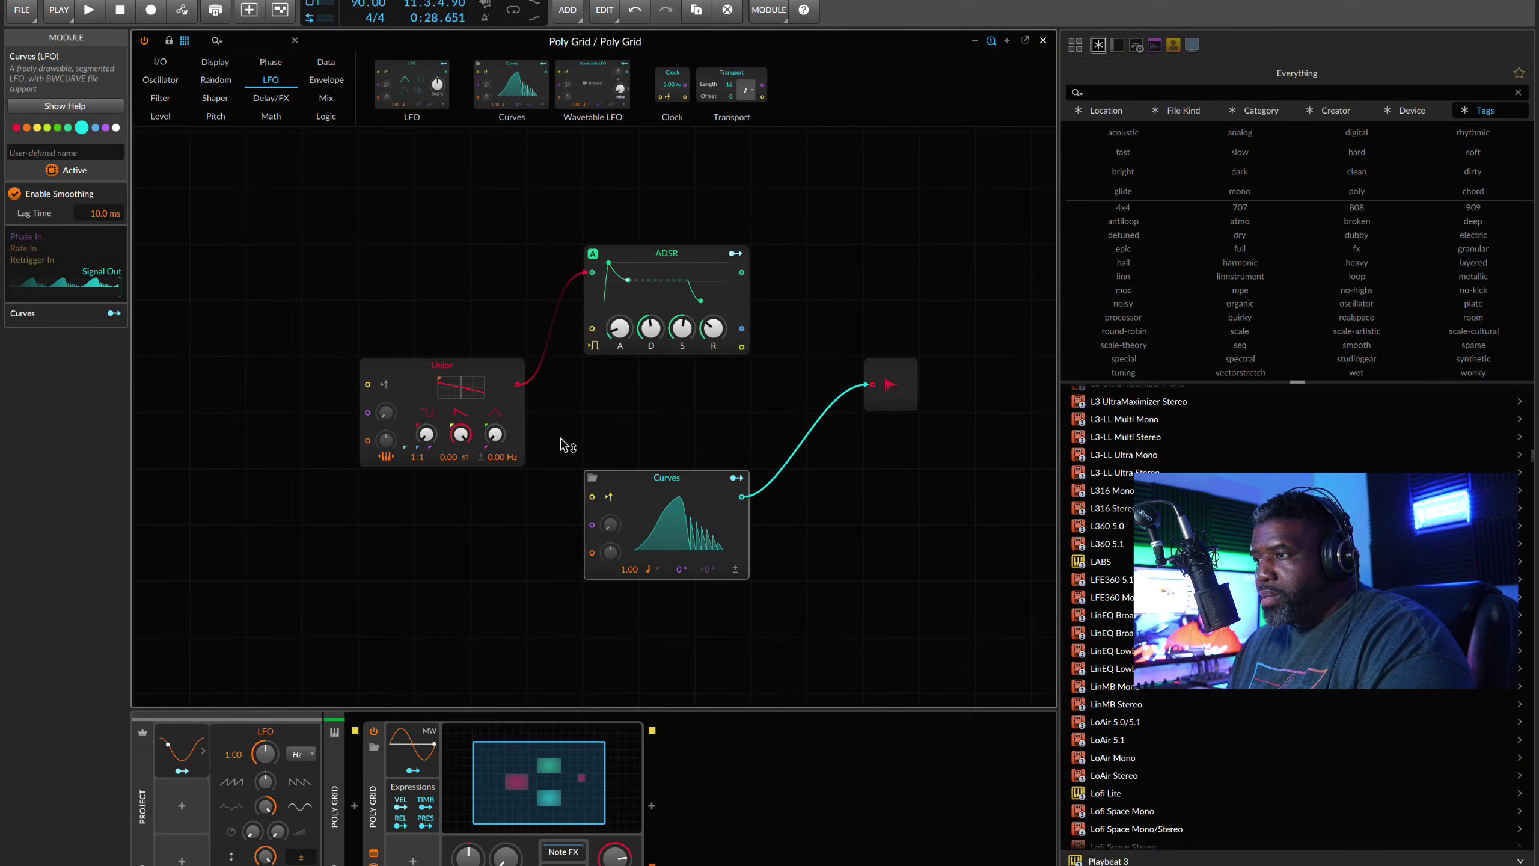
Step: Try routing Union's output into the Curves retrigger input instead of the ADSR input, and disconnect it again
drag(518, 384, 588, 496)
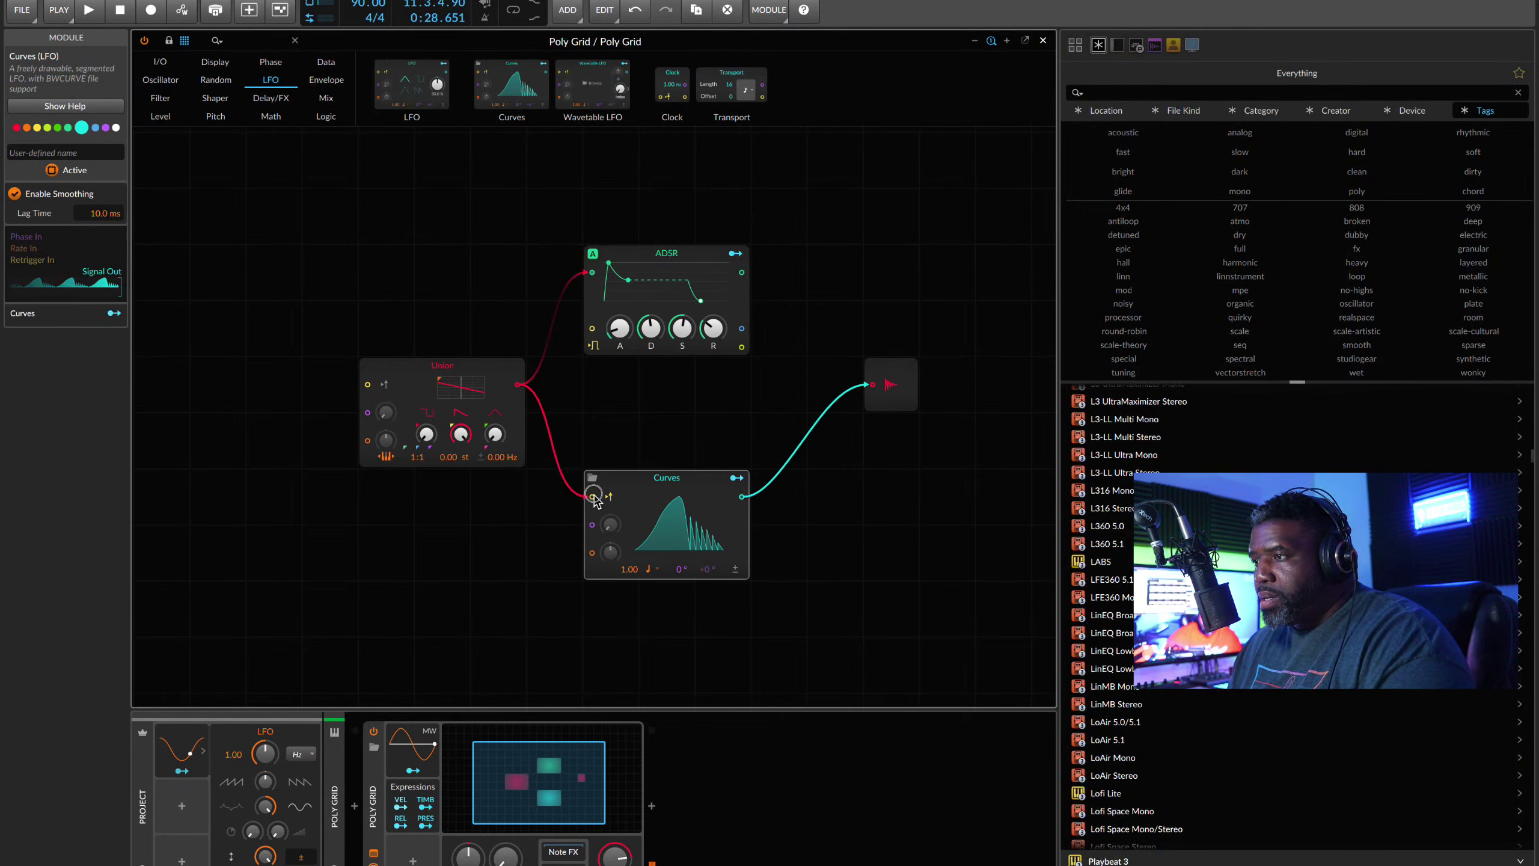
alt+click(592, 272)
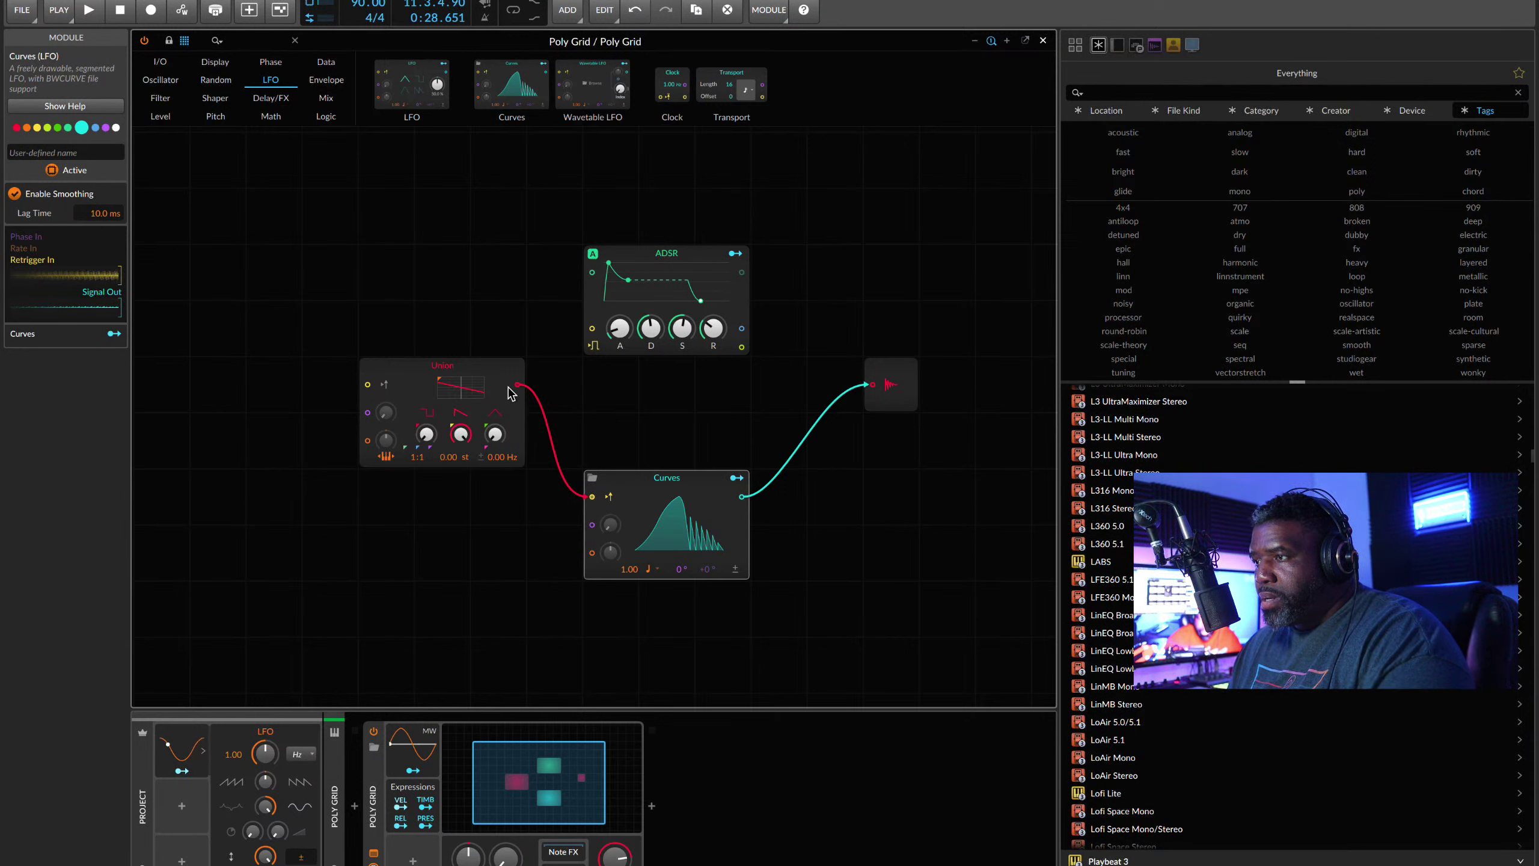
alt+click(592, 497)
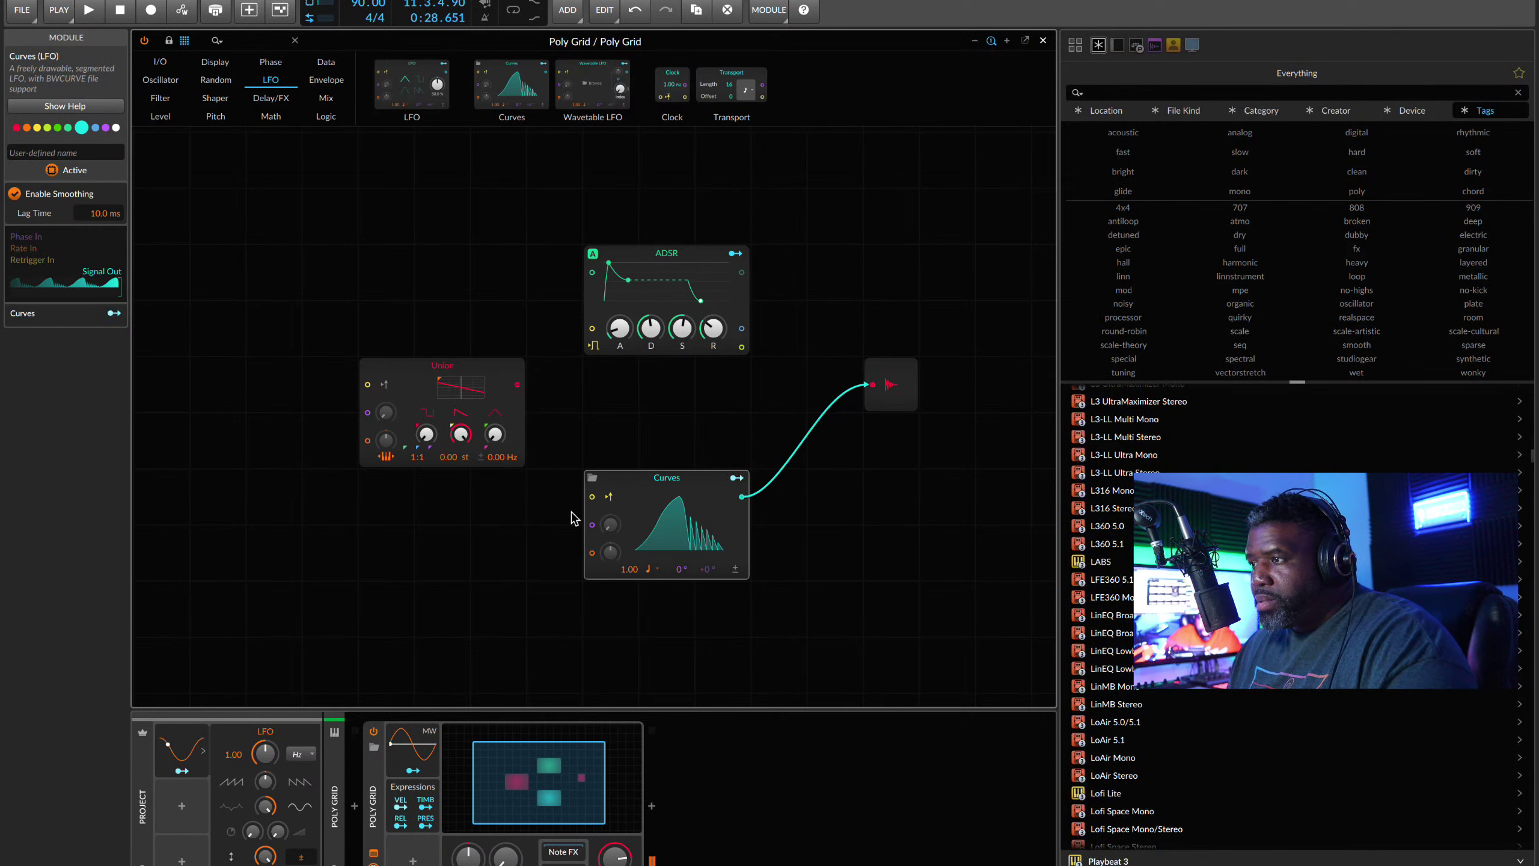
Step: Move the Union oscillator level with the ADSR, connect its output to the ADSR's signal input, and select the ADSR
scroll(440, 170, left, 3)
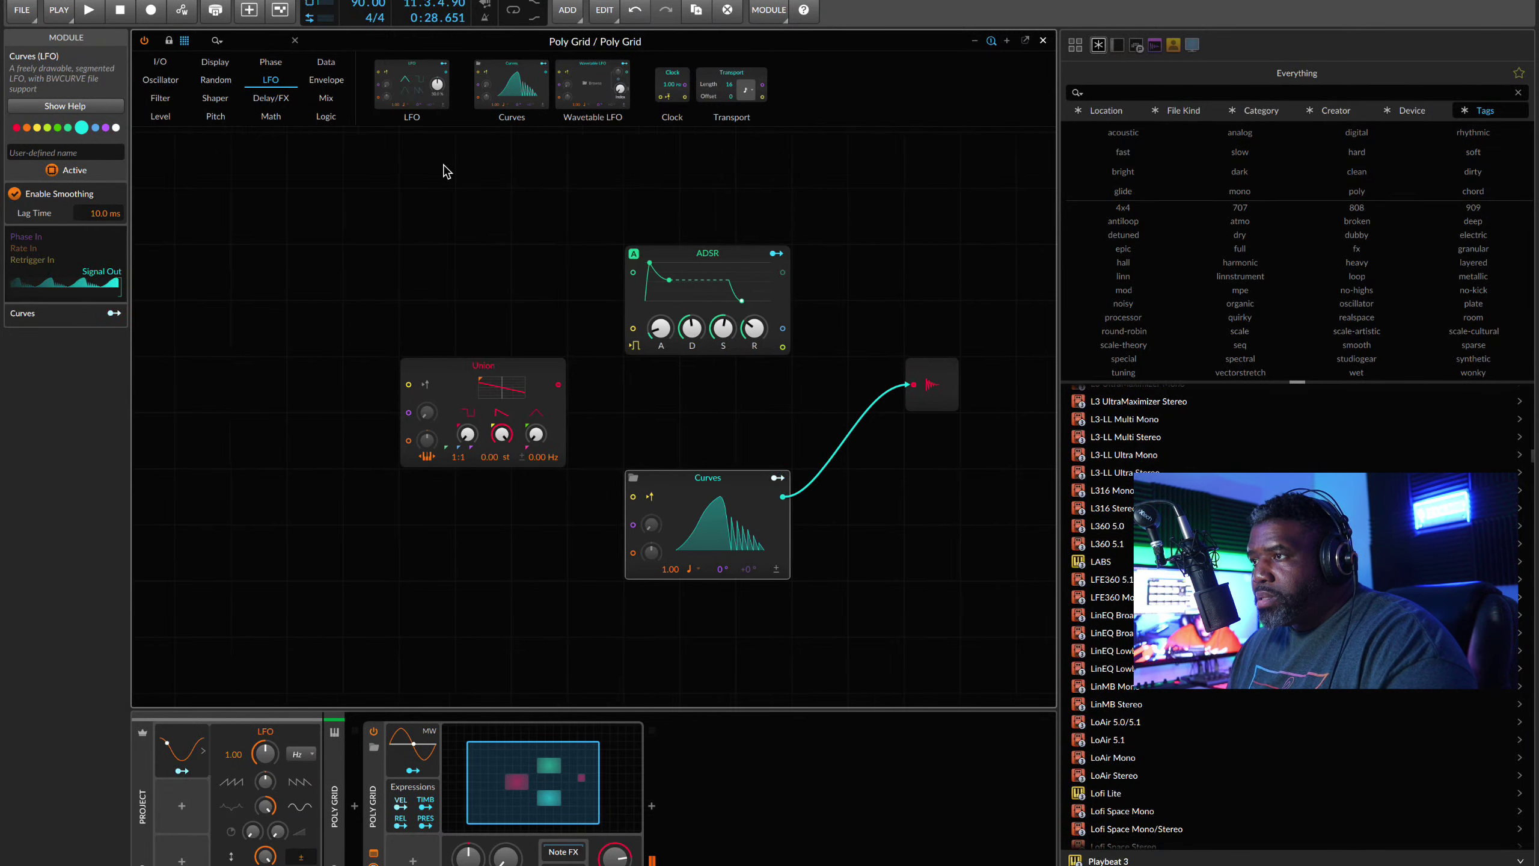
scroll(409, 202, right, 1)
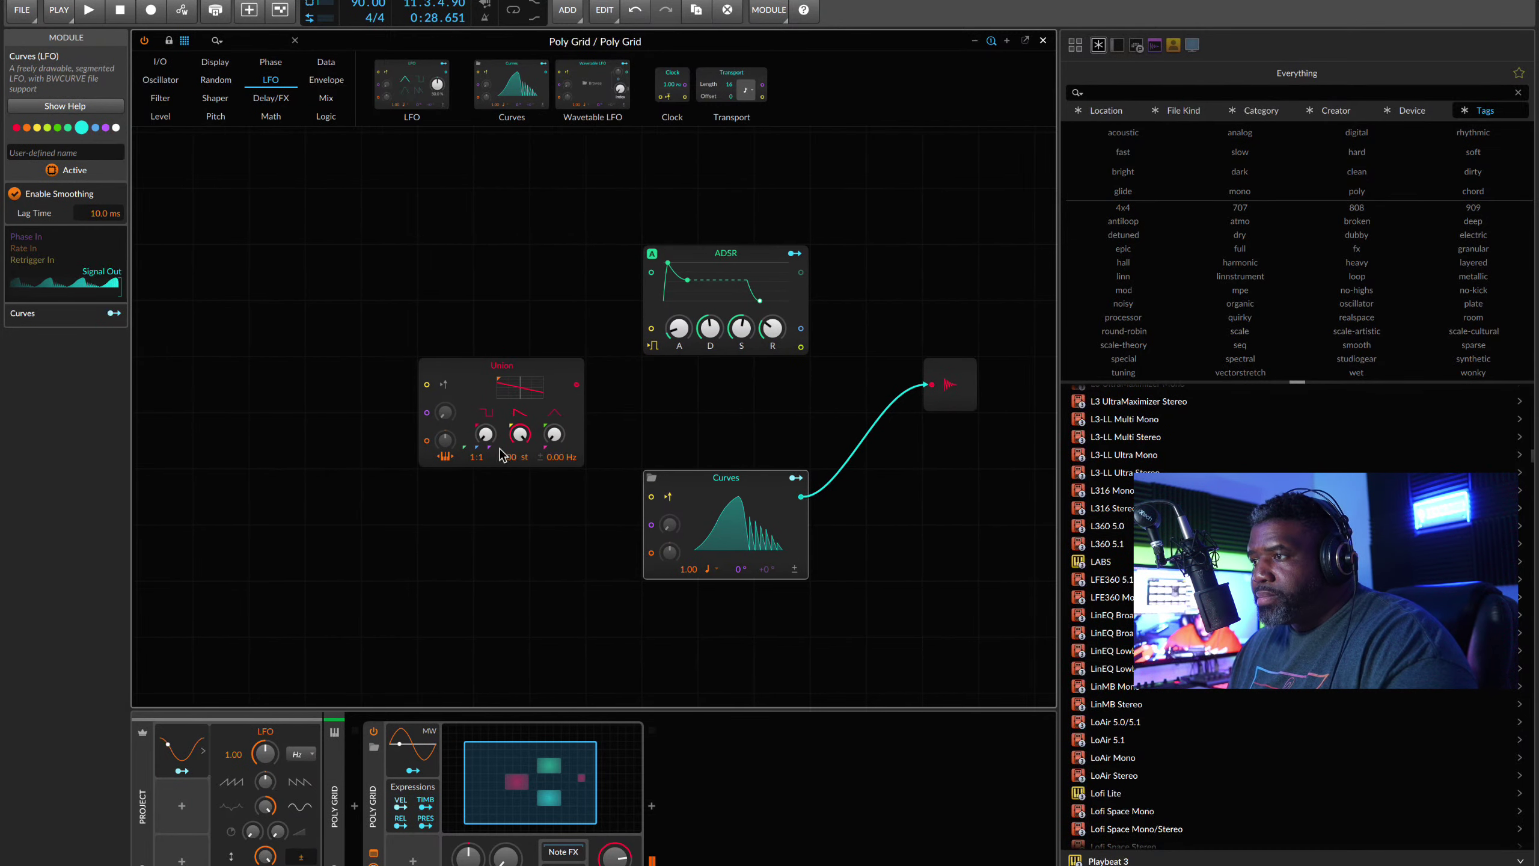
drag(462, 397, 407, 285)
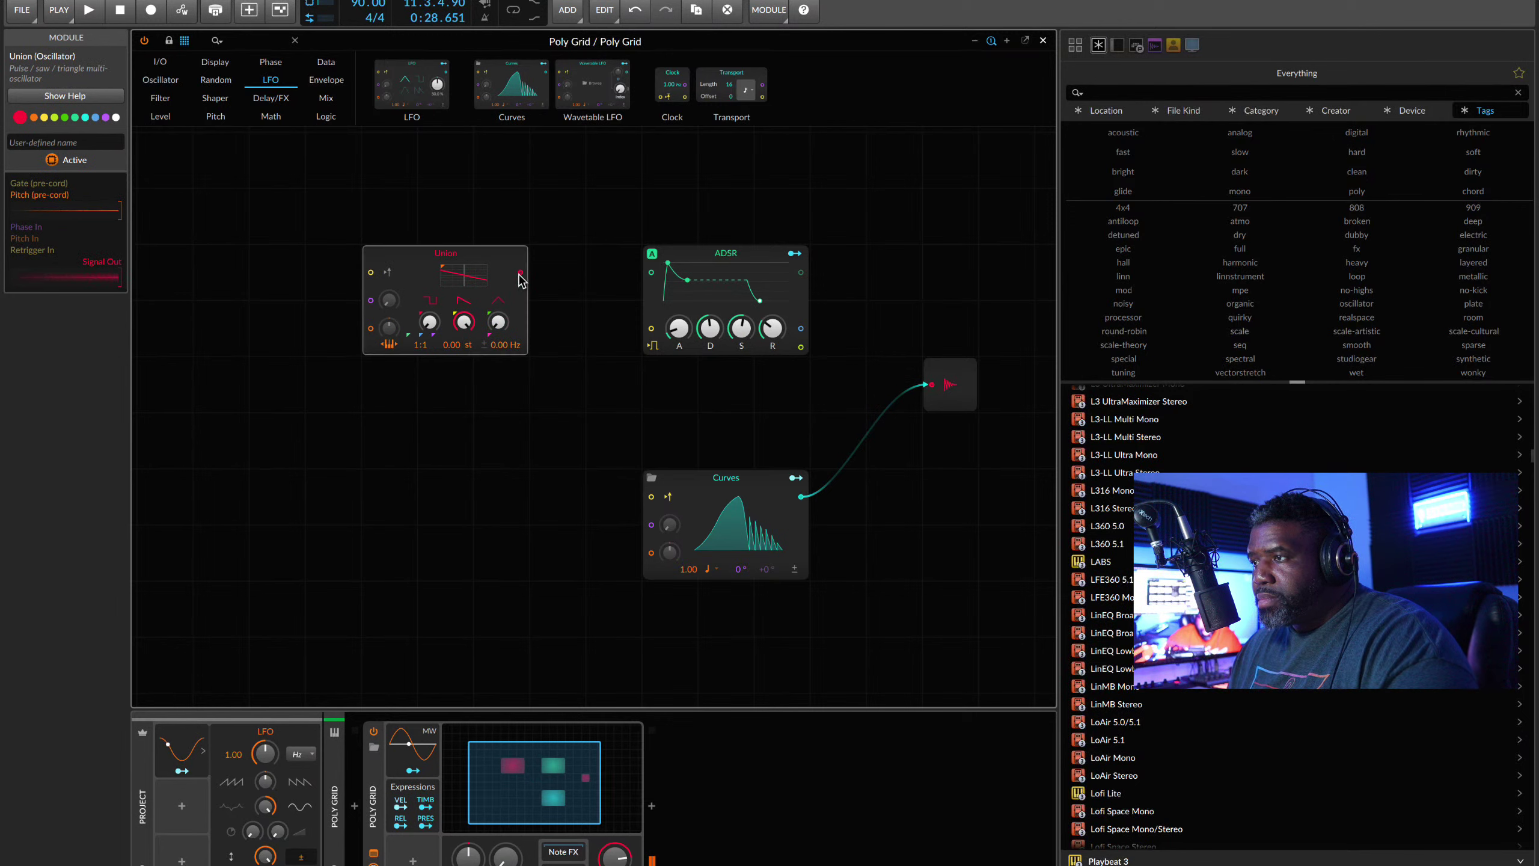
drag(520, 278, 652, 274)
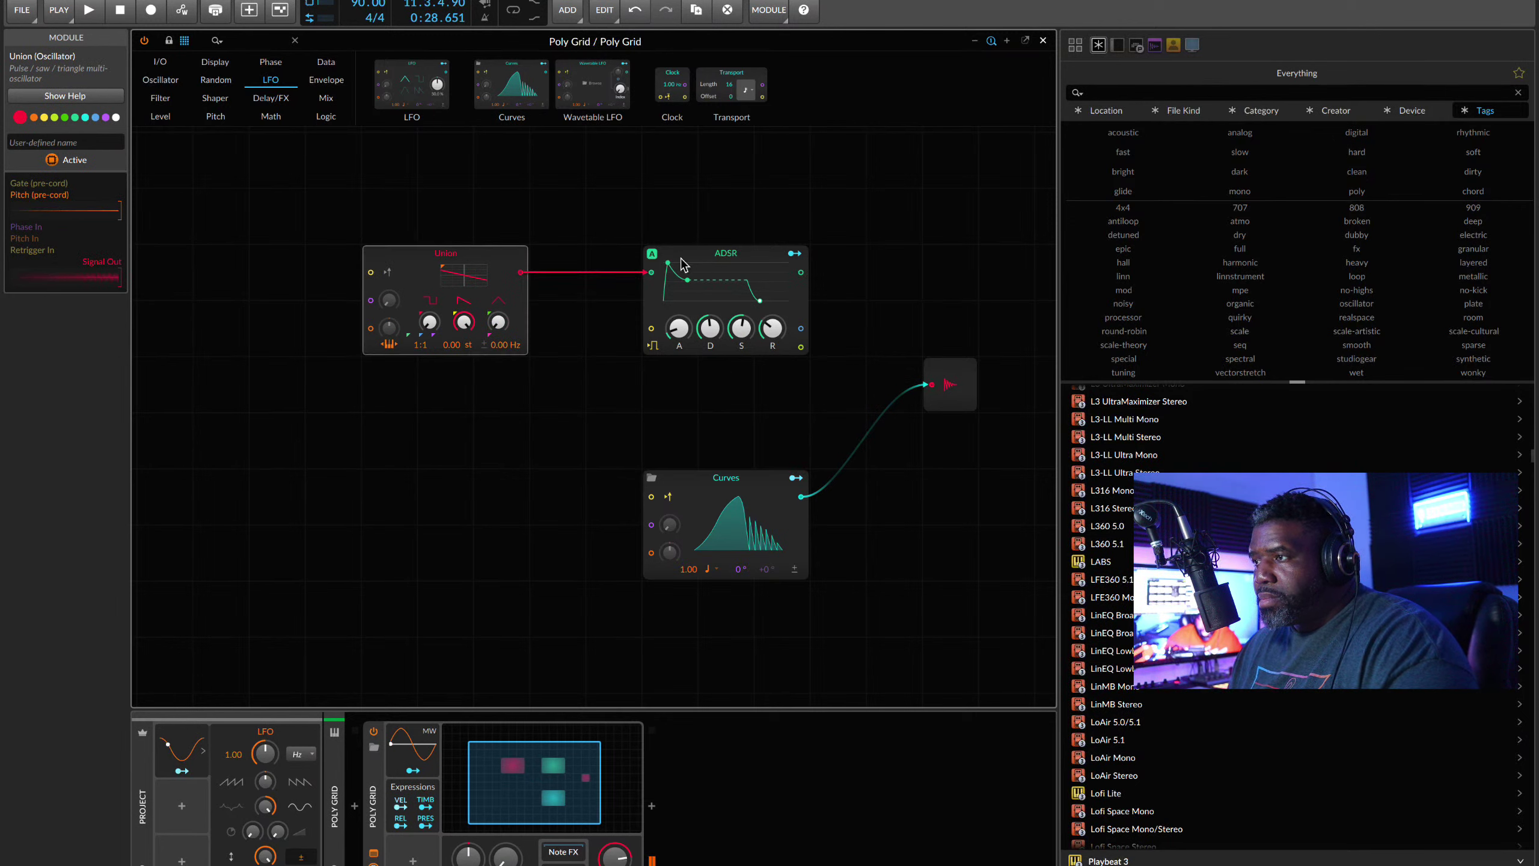
click(644, 276)
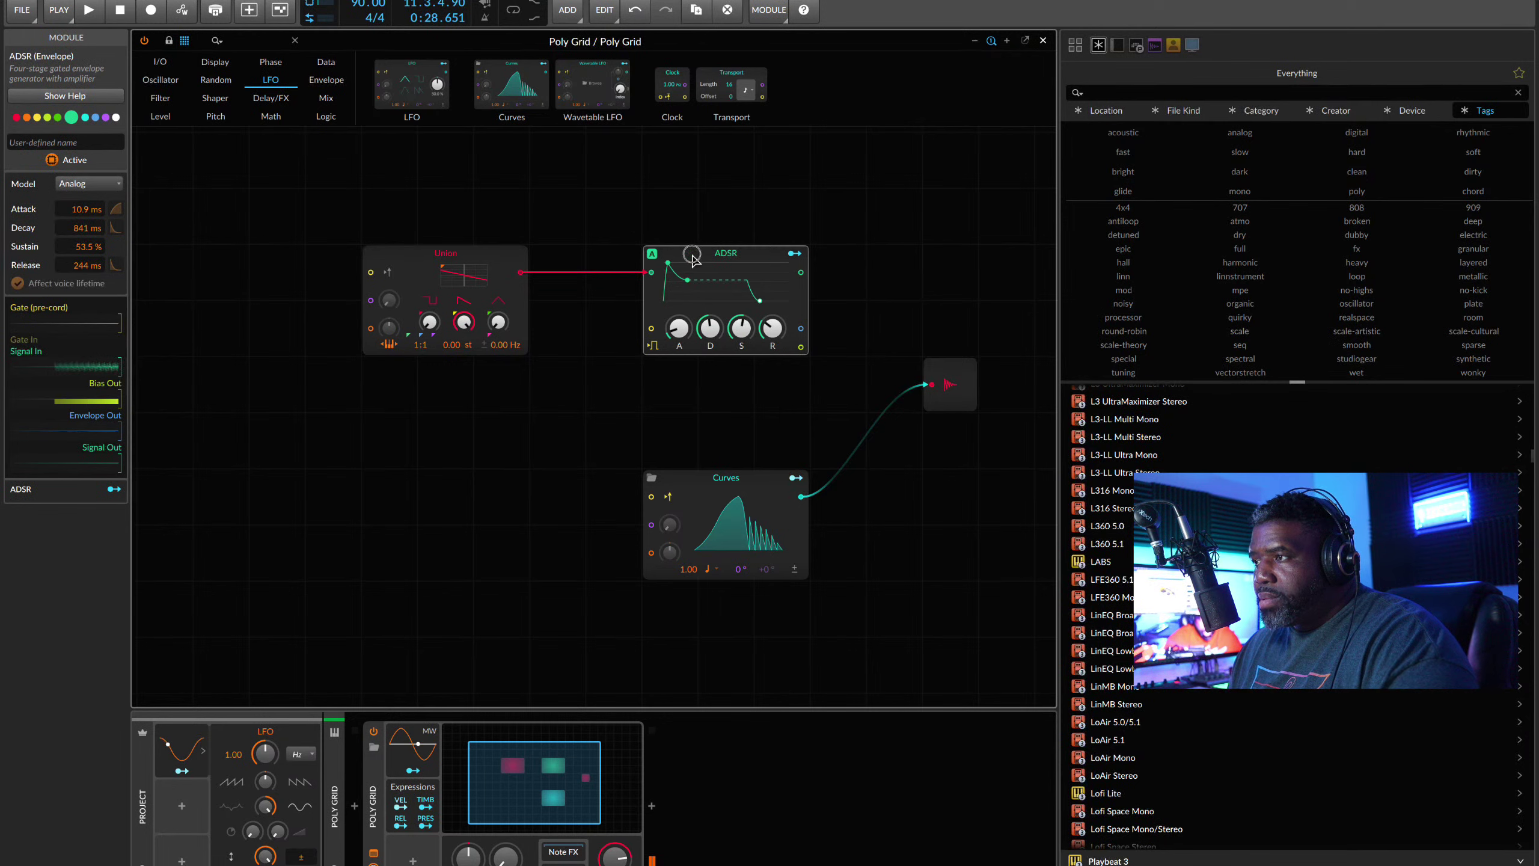
Step: Connect the ADSR's signal output to Audio Out in place of the Curves output, and move Curves below the Union oscillator
drag(798, 285, 652, 507)
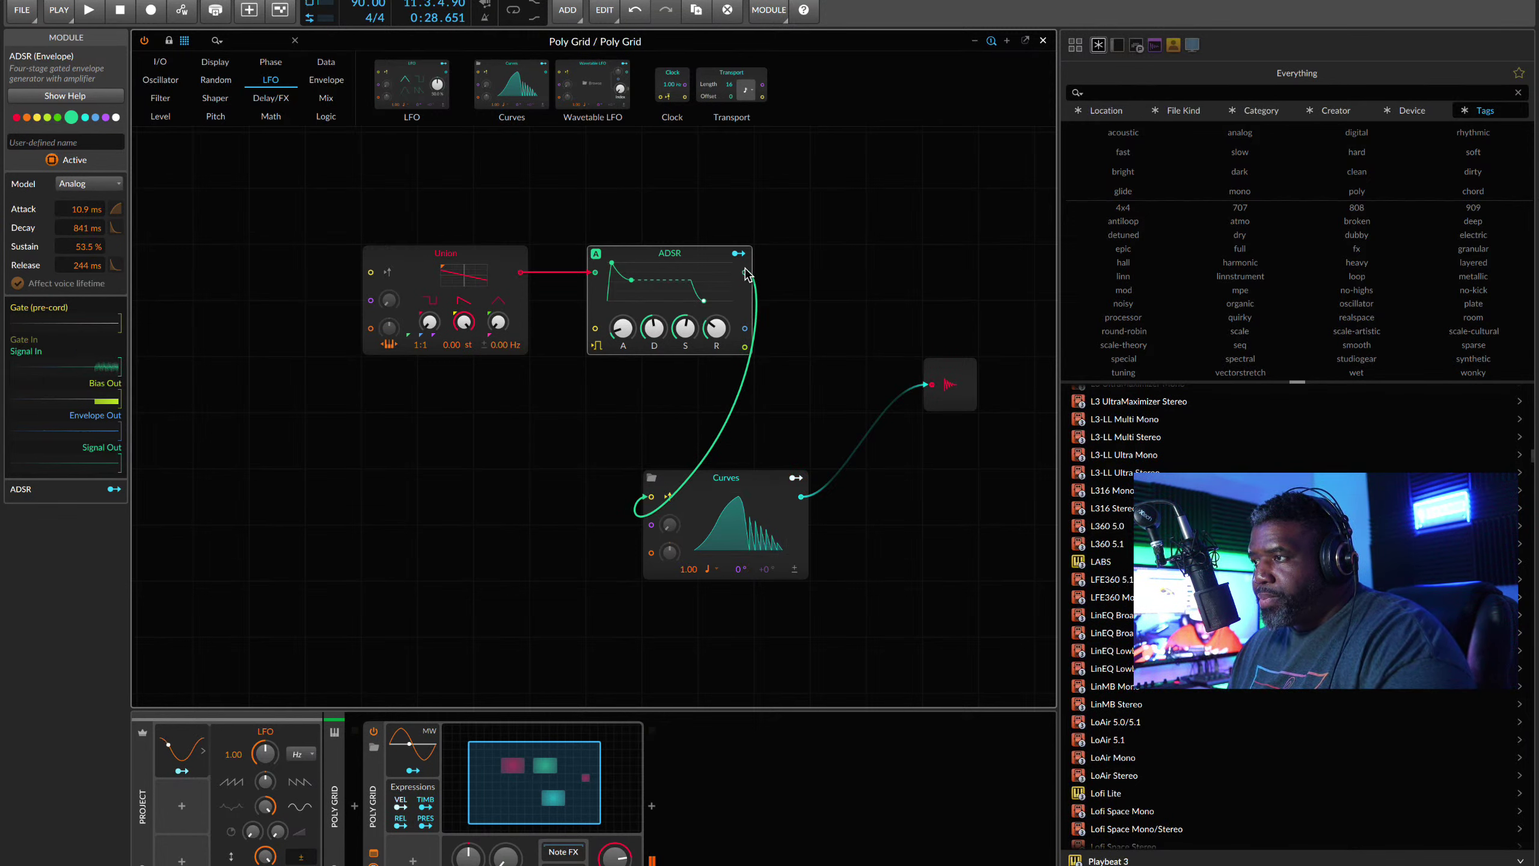
drag(743, 274, 931, 383)
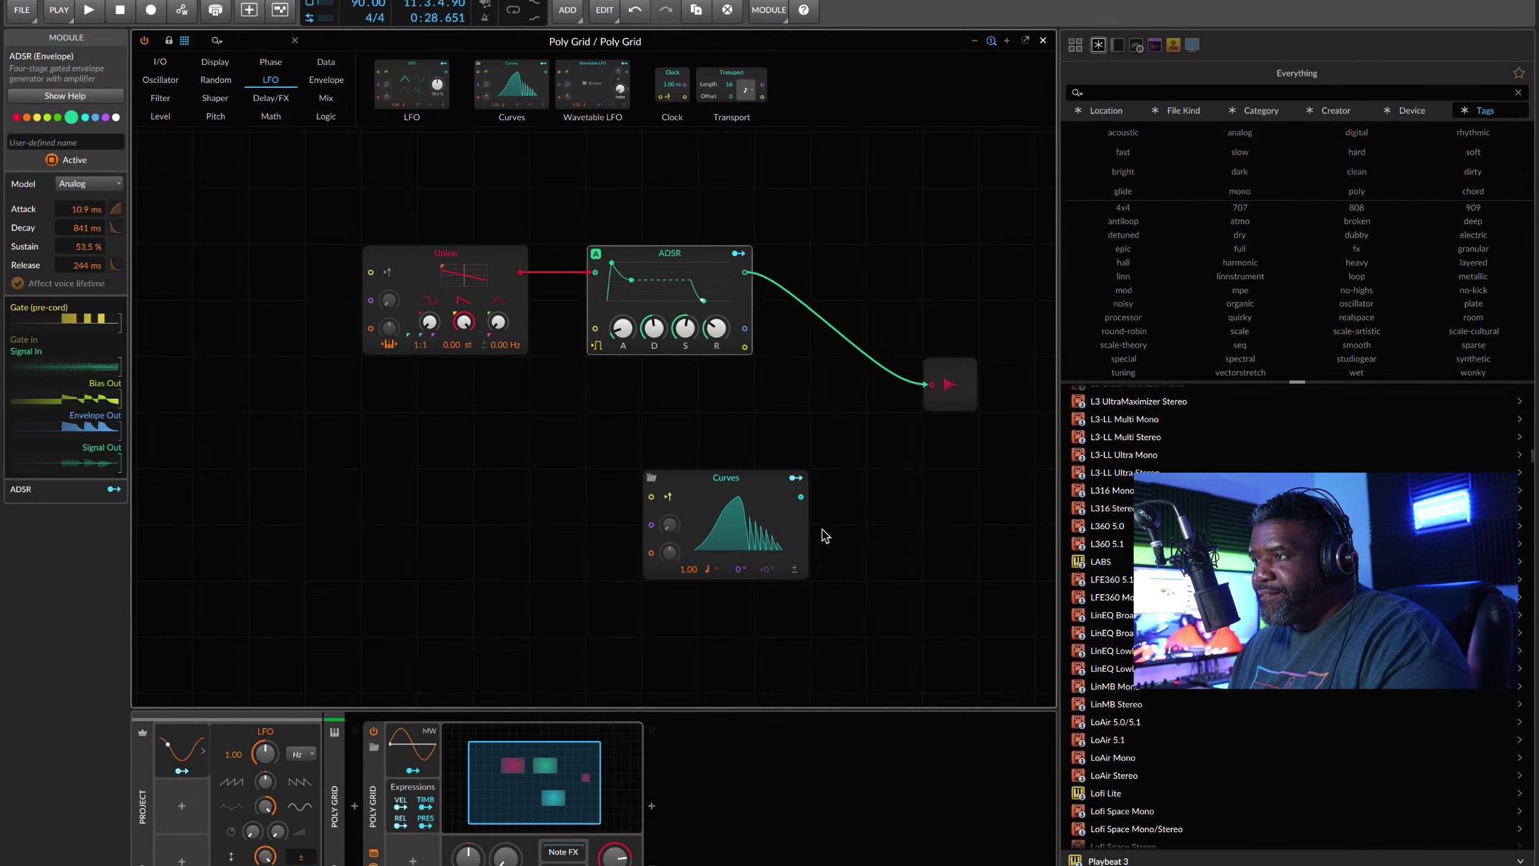
drag(744, 507, 484, 437)
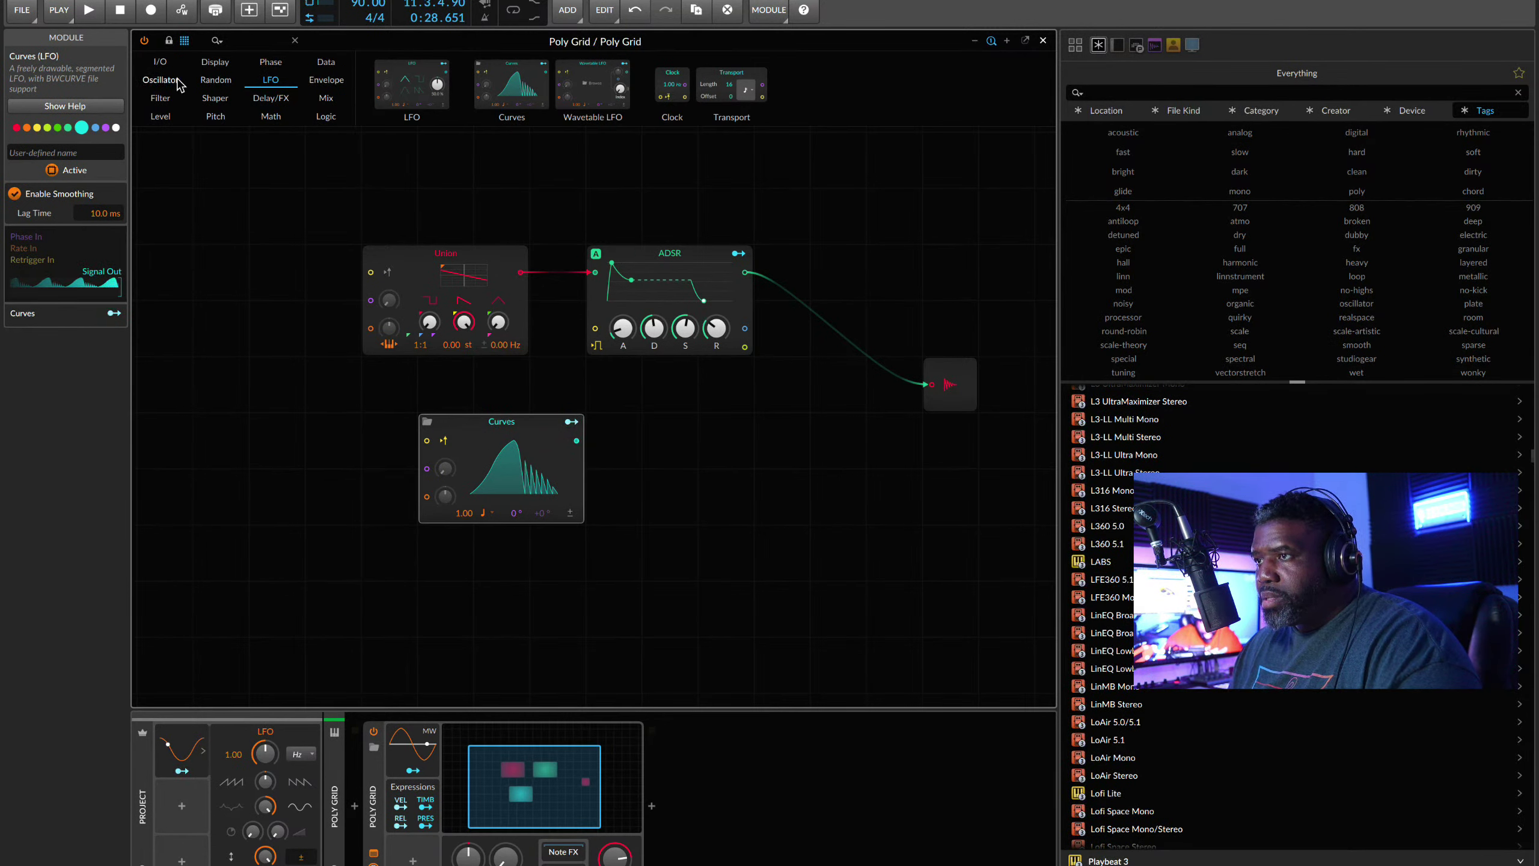
Step: Browse the I/O modules through to Modulator Out, and shift Curves beneath the gap between Union and ADSR
click(161, 63)
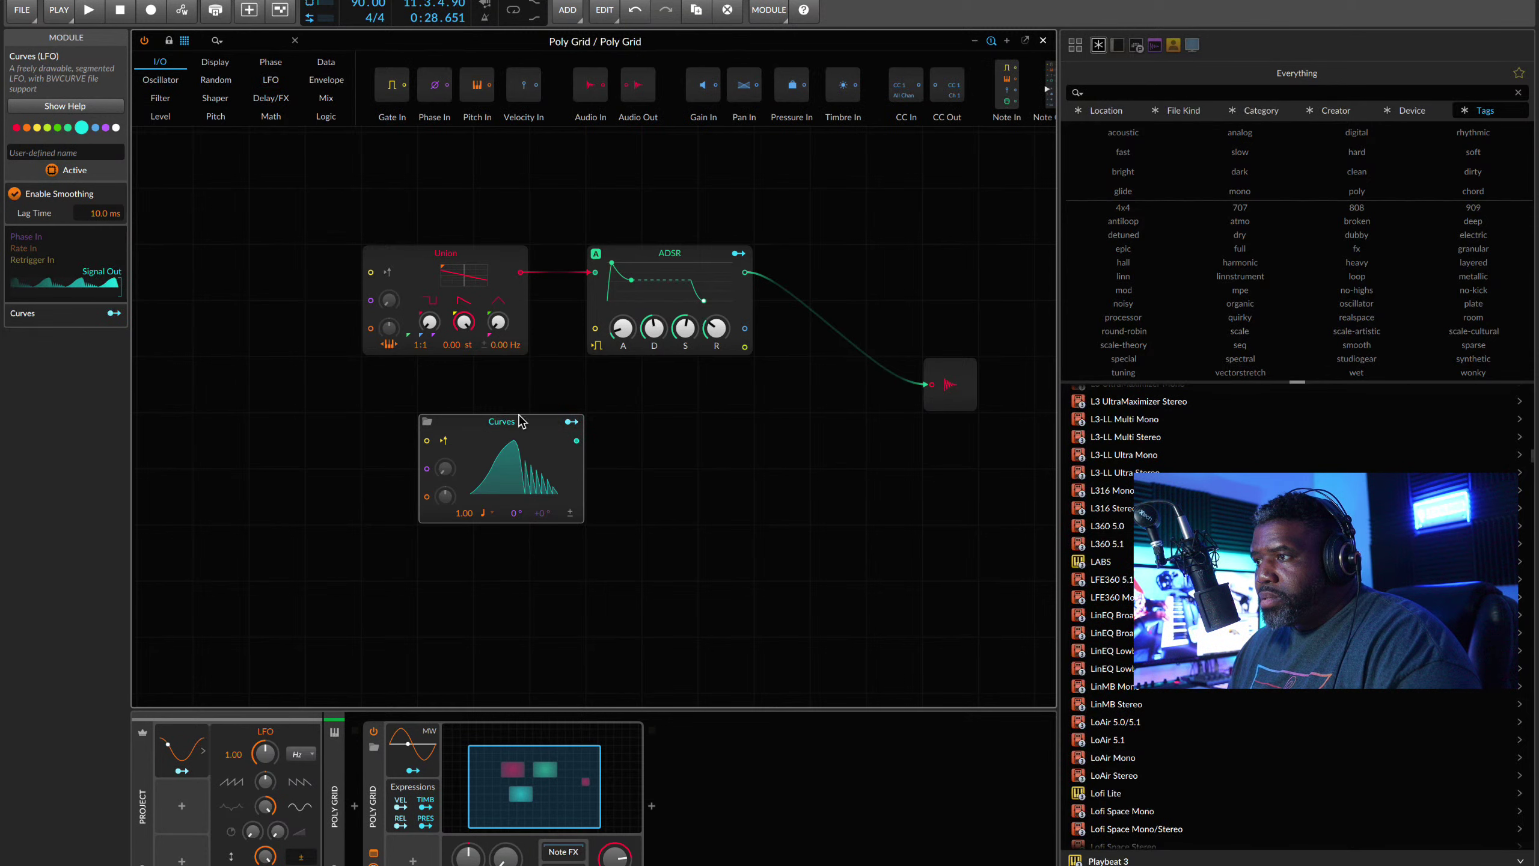
drag(521, 417, 613, 421)
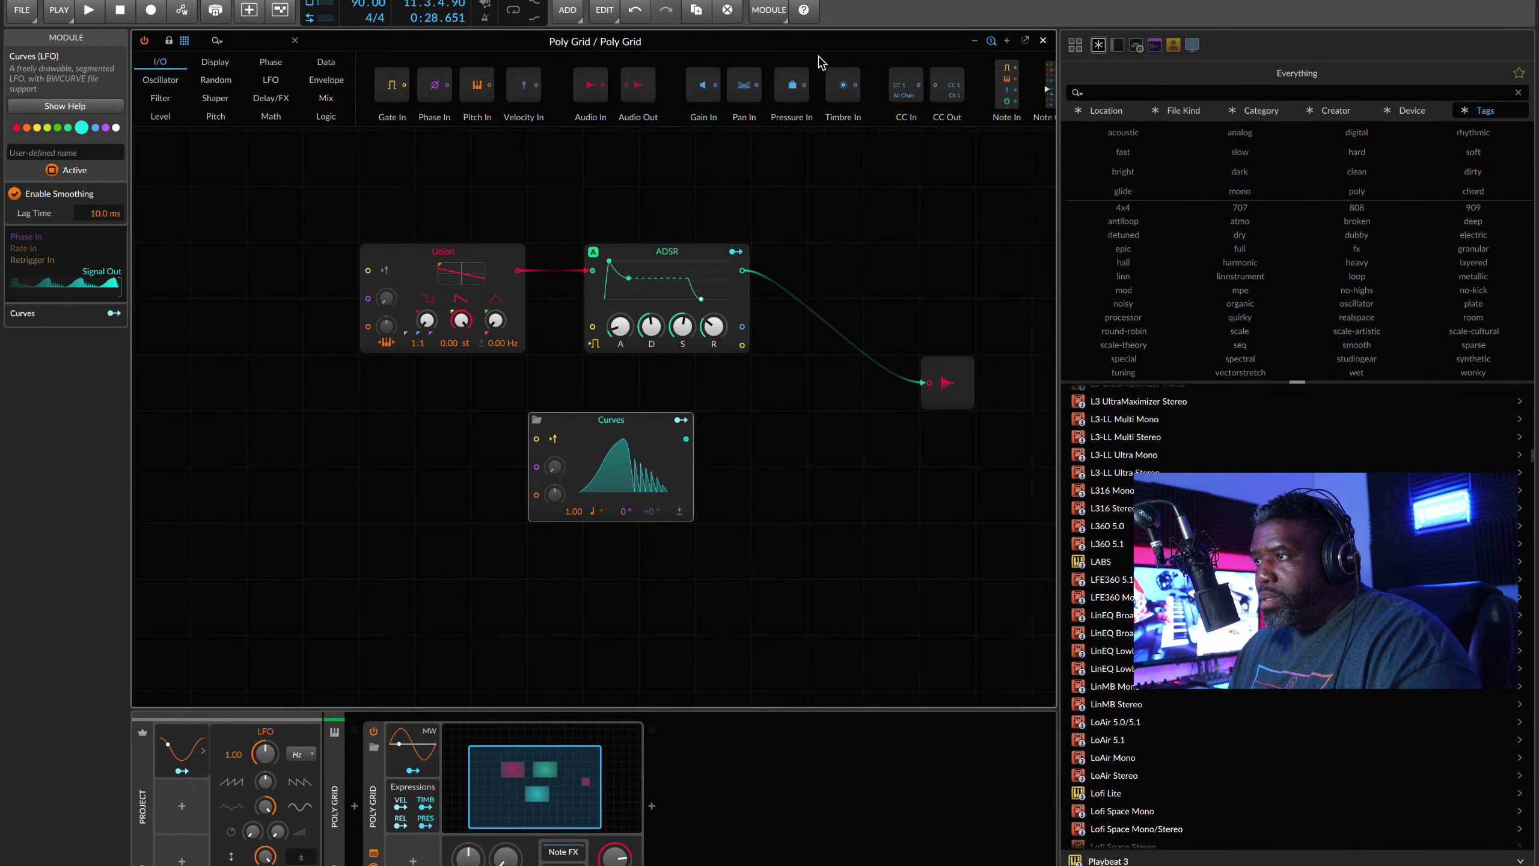
scroll(832, 91, right, 10)
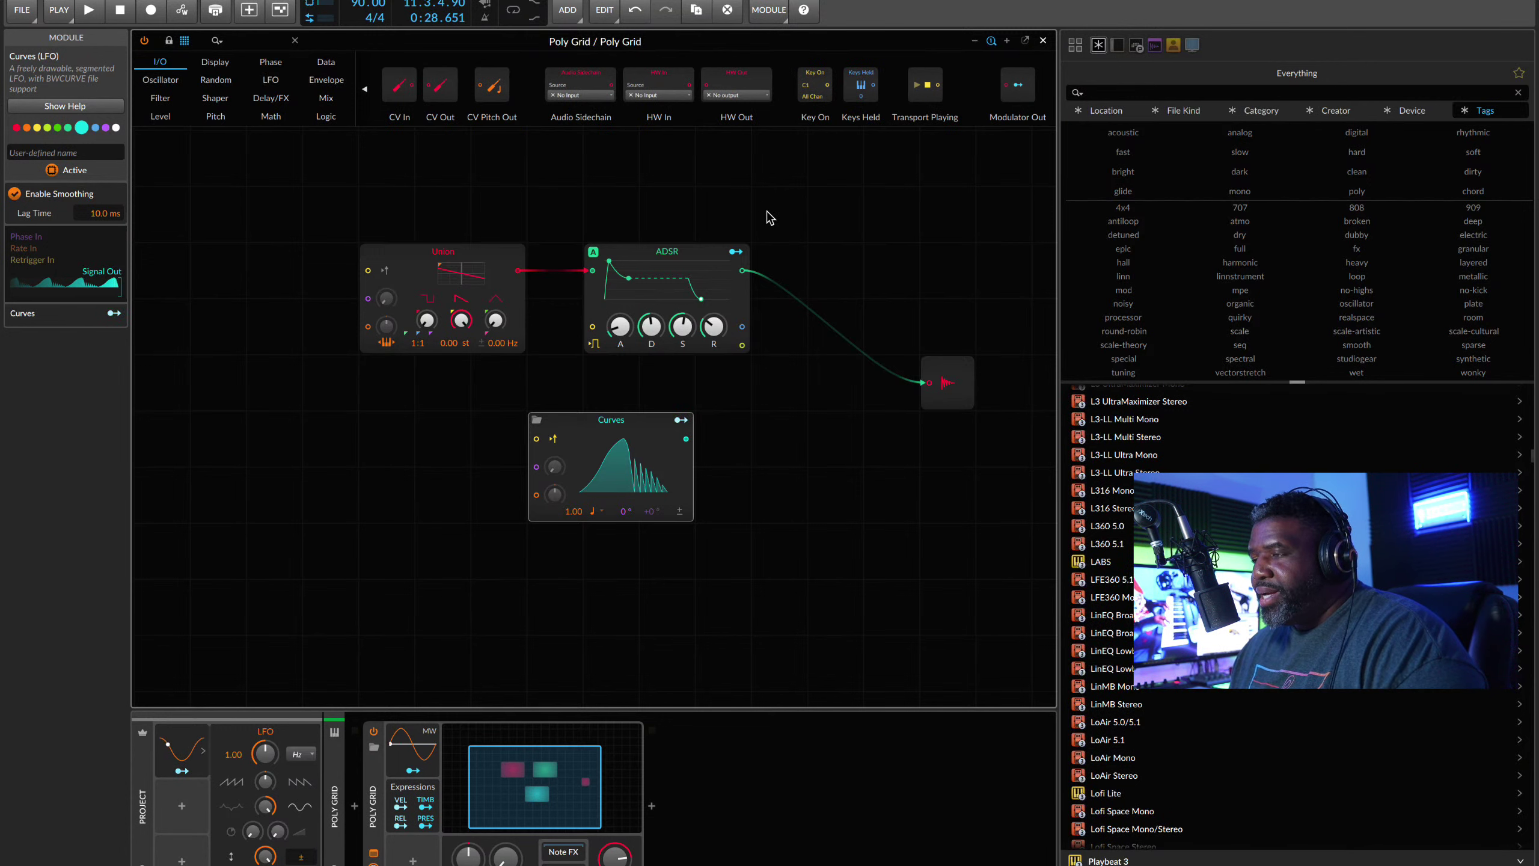
scroll(769, 217, left, 5)
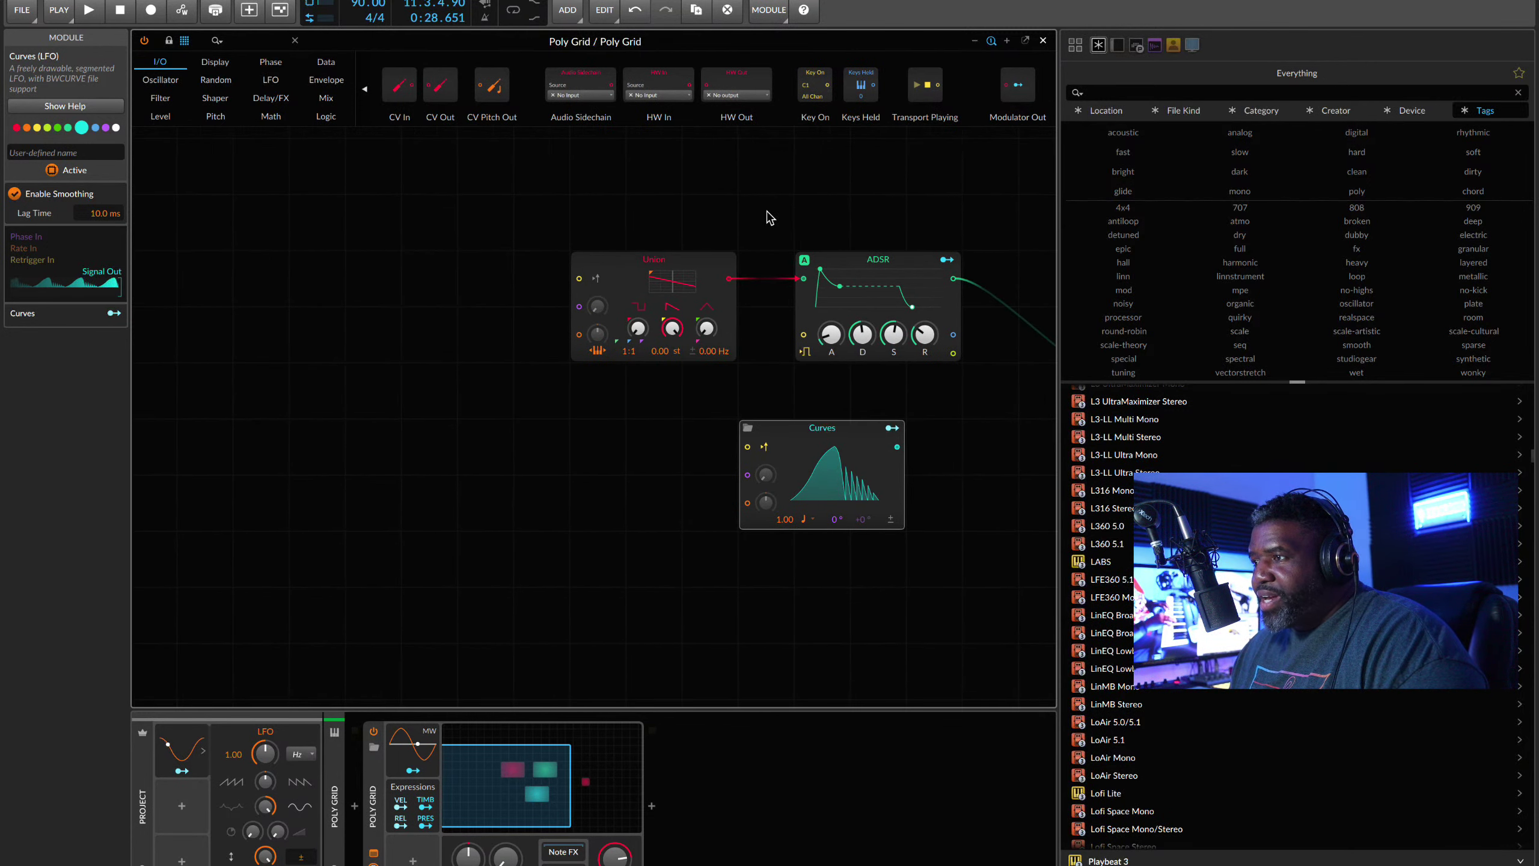
scroll(527, 371, right, 6)
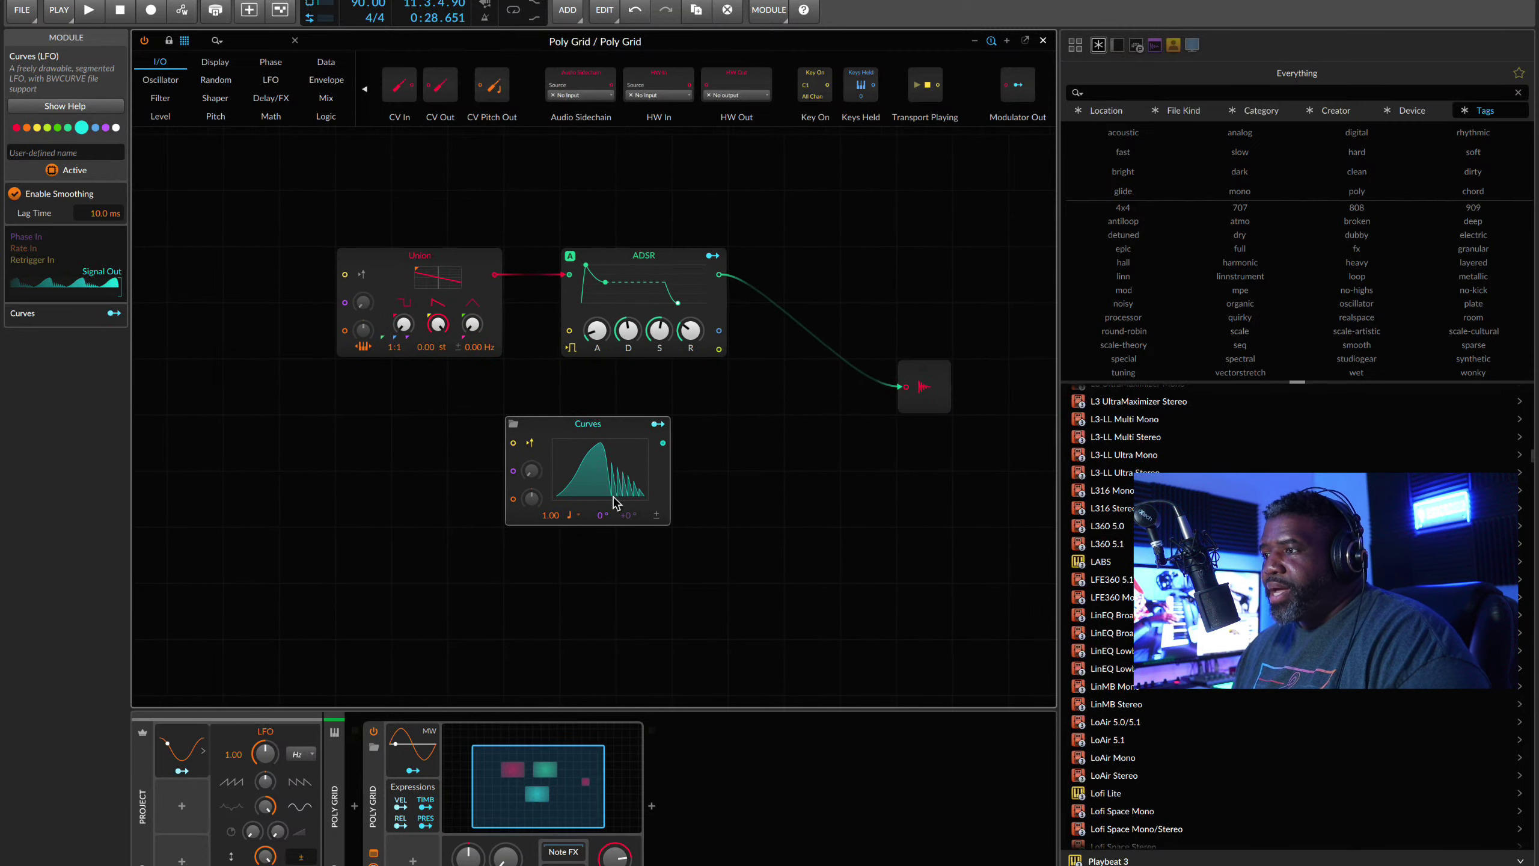
Step: Open the Curves LFO's curve editor and draw freehand with snapping off: two early peaks with a dip between, followed by a long level plateau
click(584, 470)
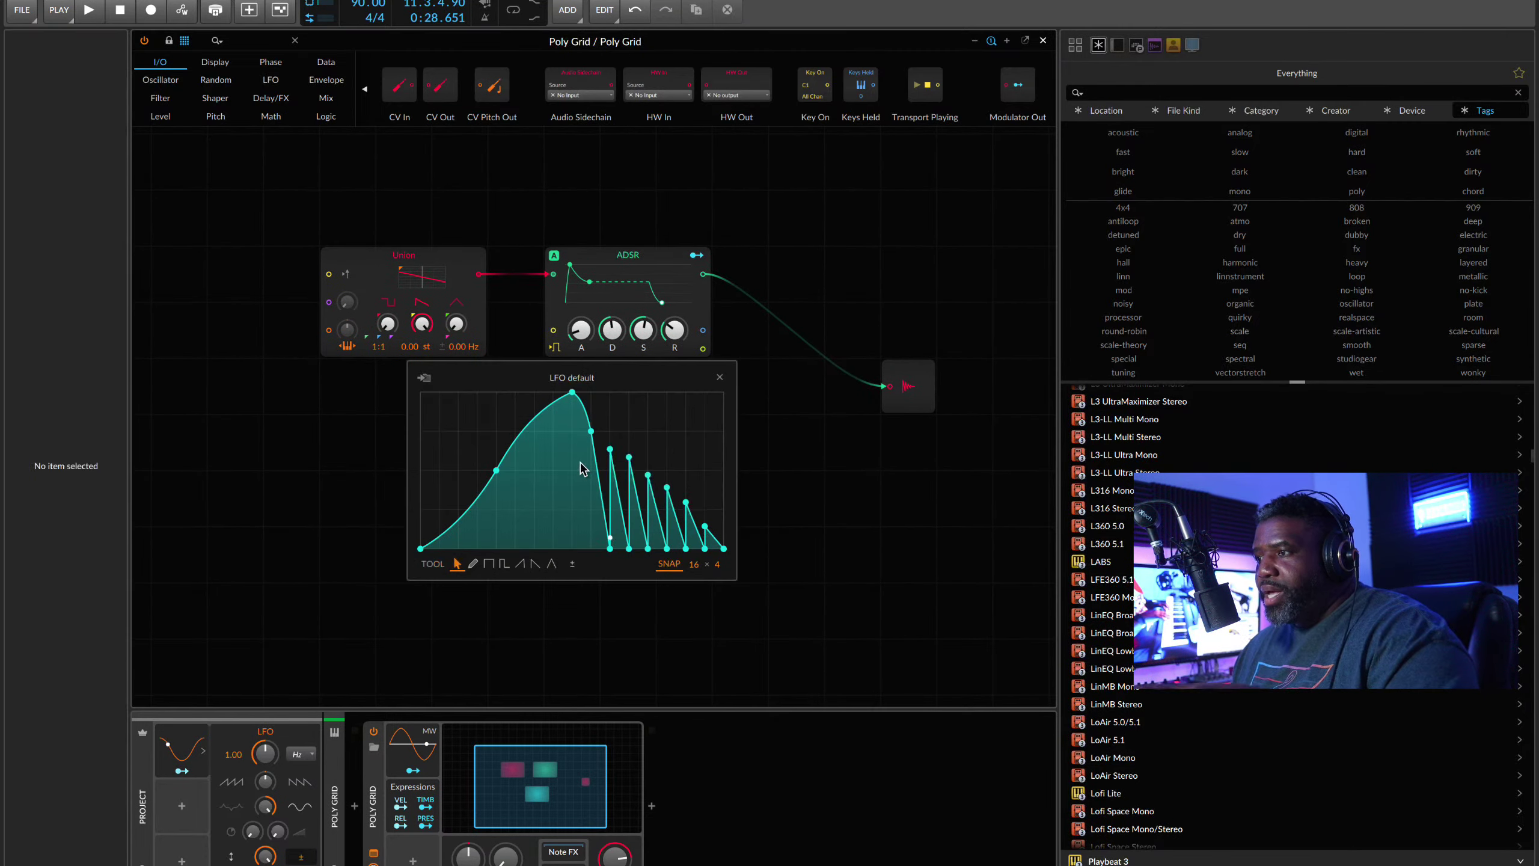
click(473, 563)
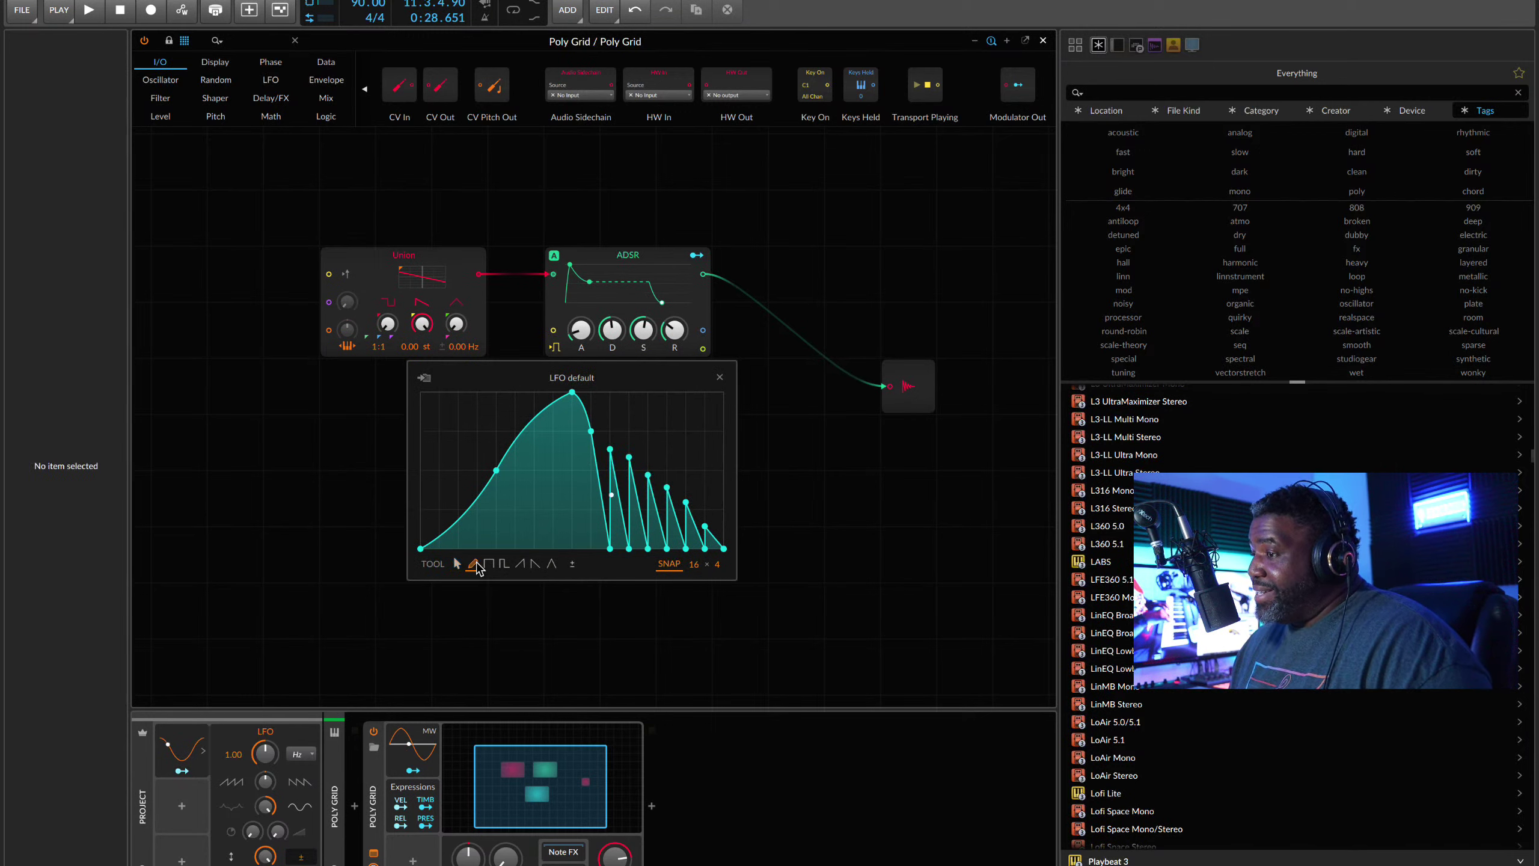
mouse_move(472, 533)
mouse_down()
mouse_move(526, 422)
mouse_move(661, 457)
mouse_move(531, 492)
mouse_move(505, 431)
mouse_move(708, 450)
mouse_move(702, 420)
mouse_up()
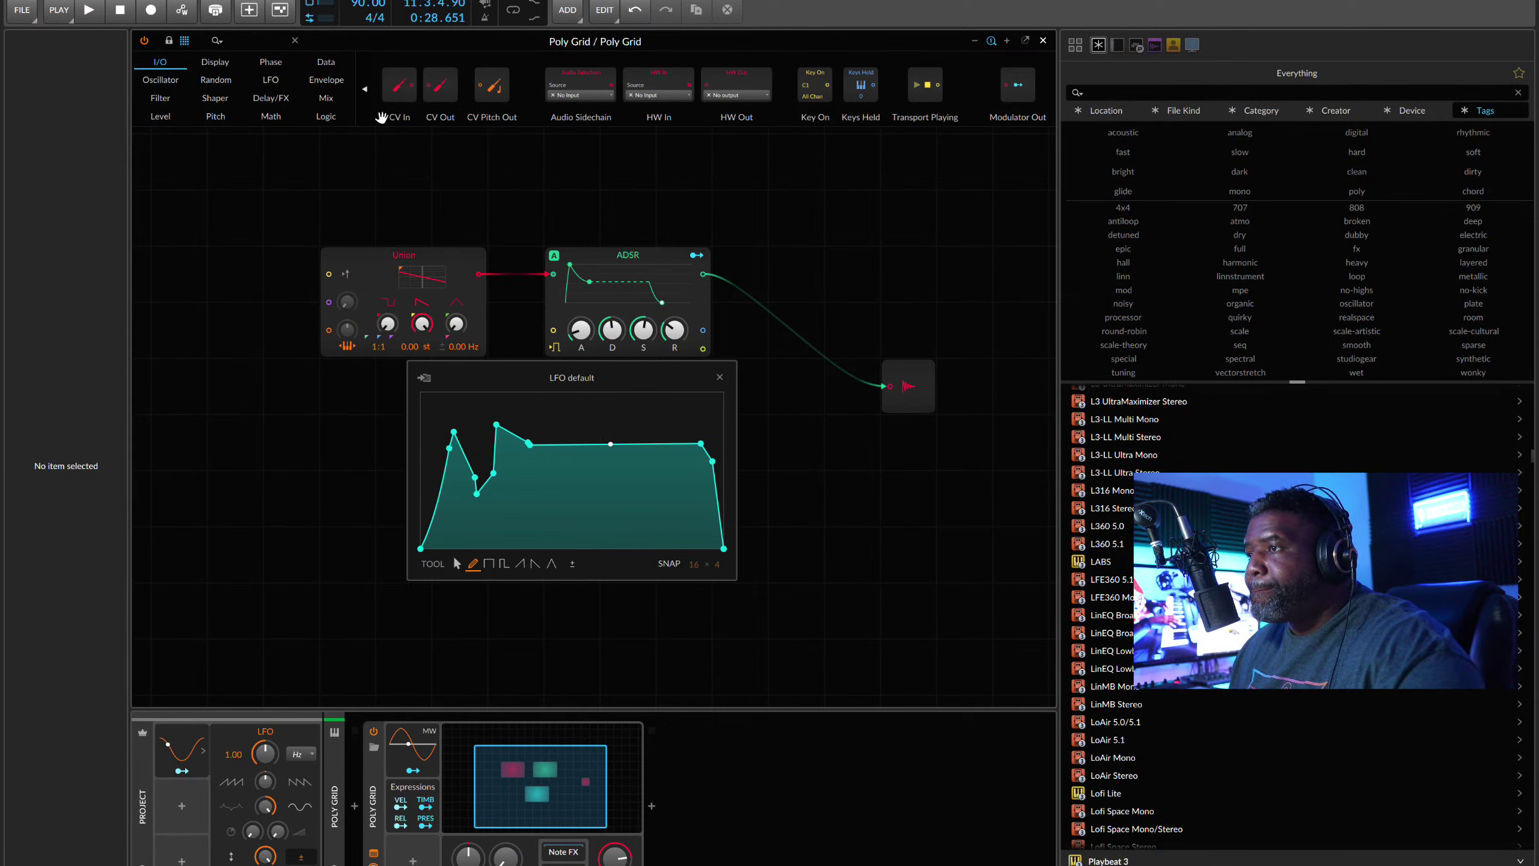
Step: Look through the Display, Random, Math, Shaper, Logic, Mix and Envelope module categories of The Grid
click(223, 66)
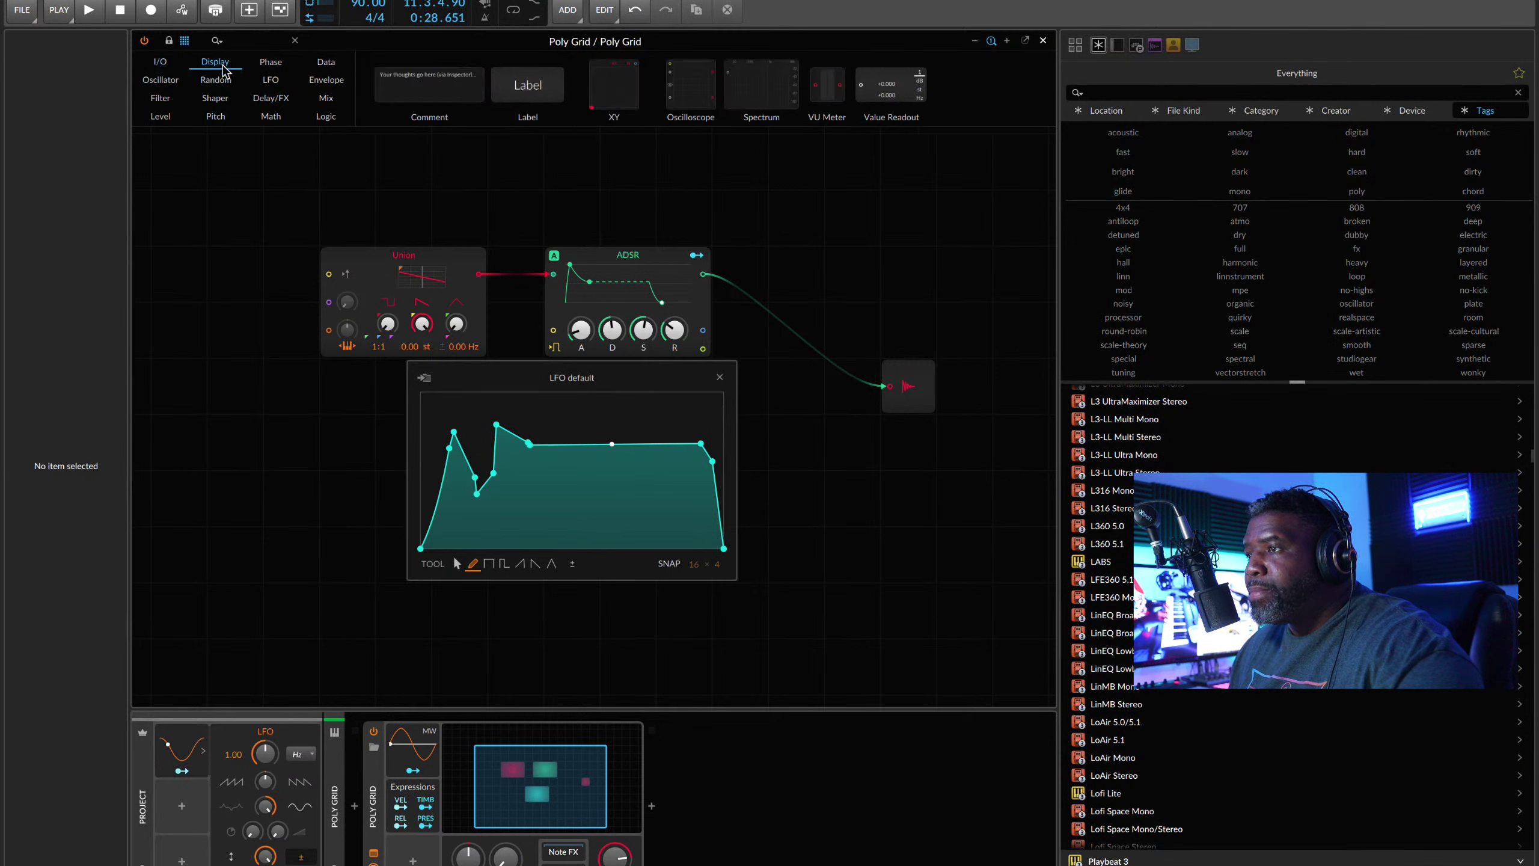
click(224, 85)
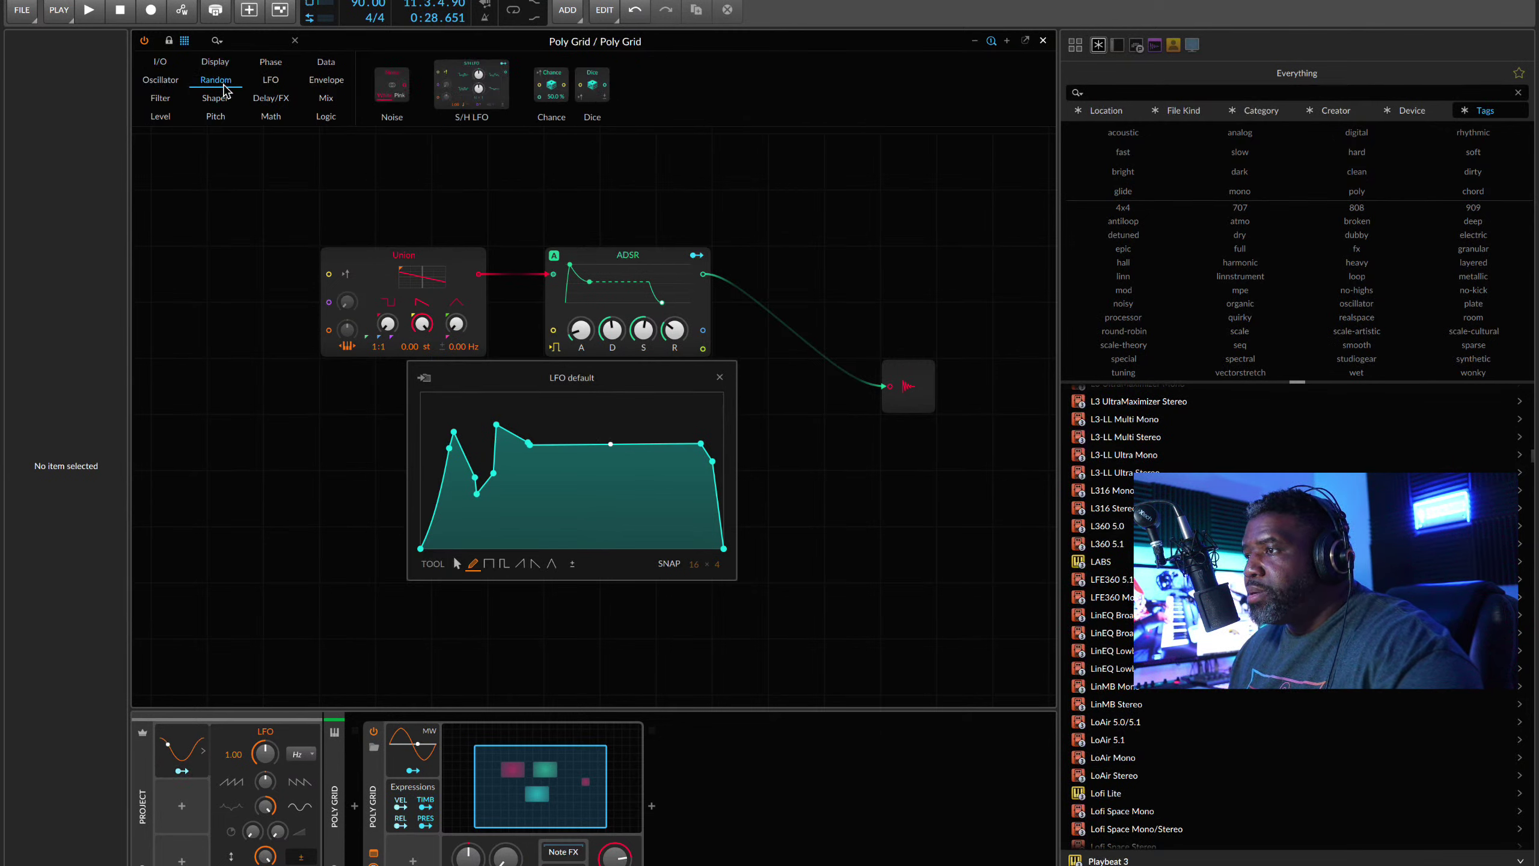
click(223, 63)
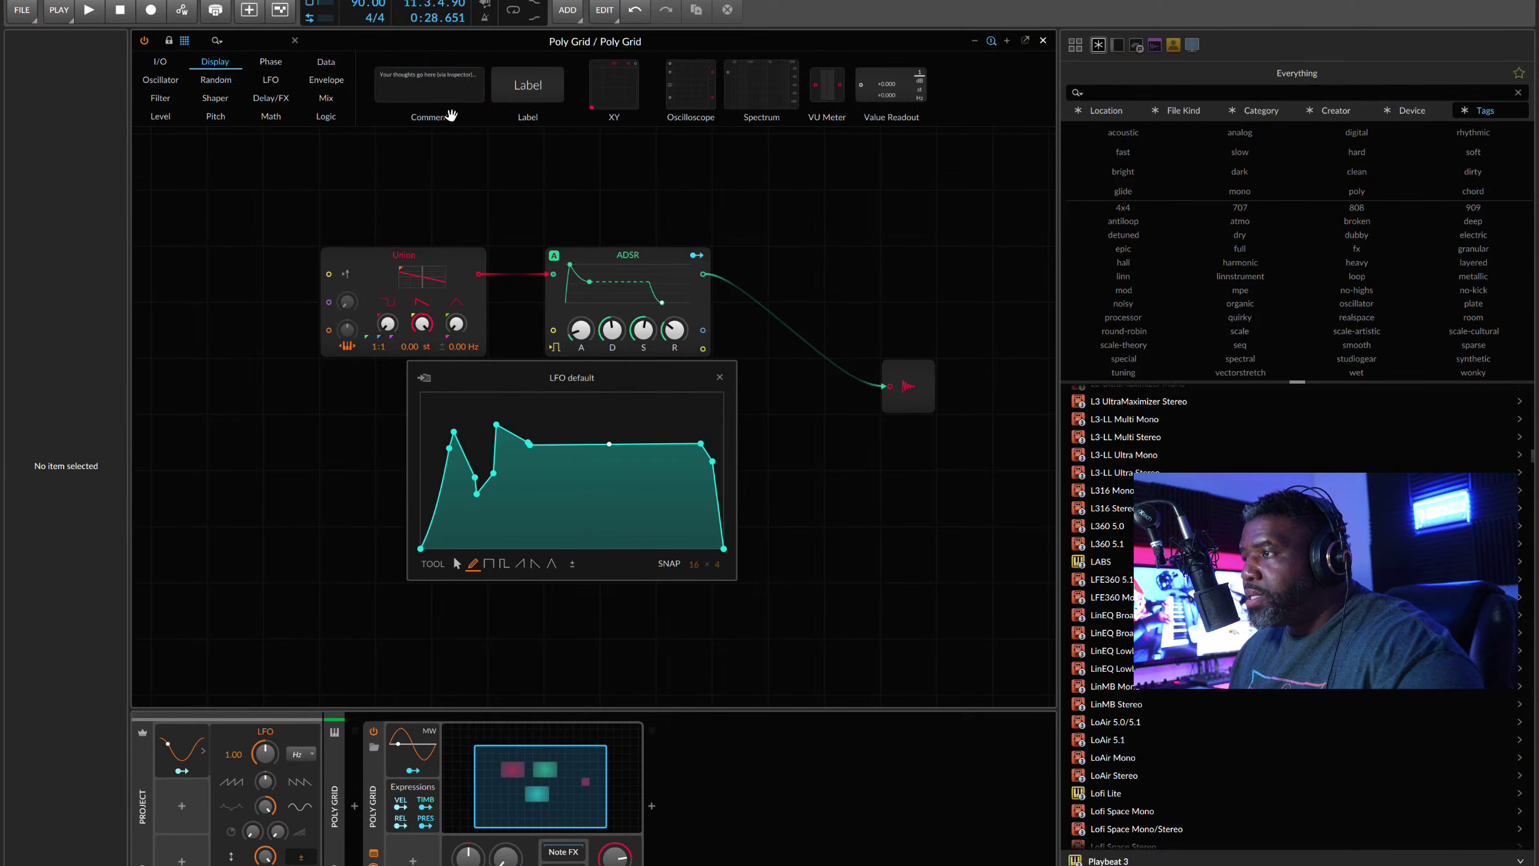
click(274, 117)
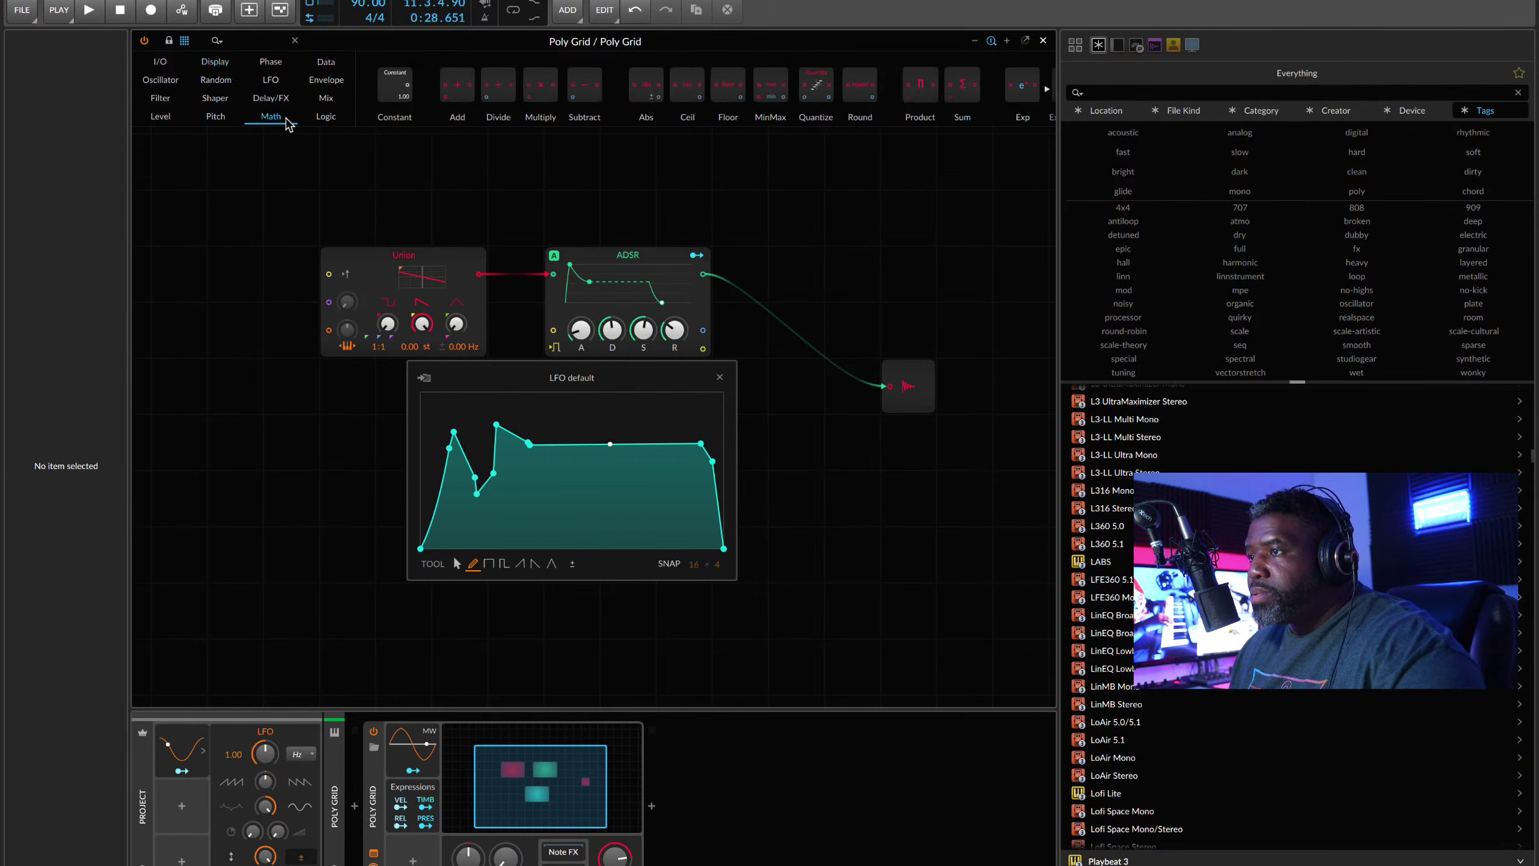
click(206, 102)
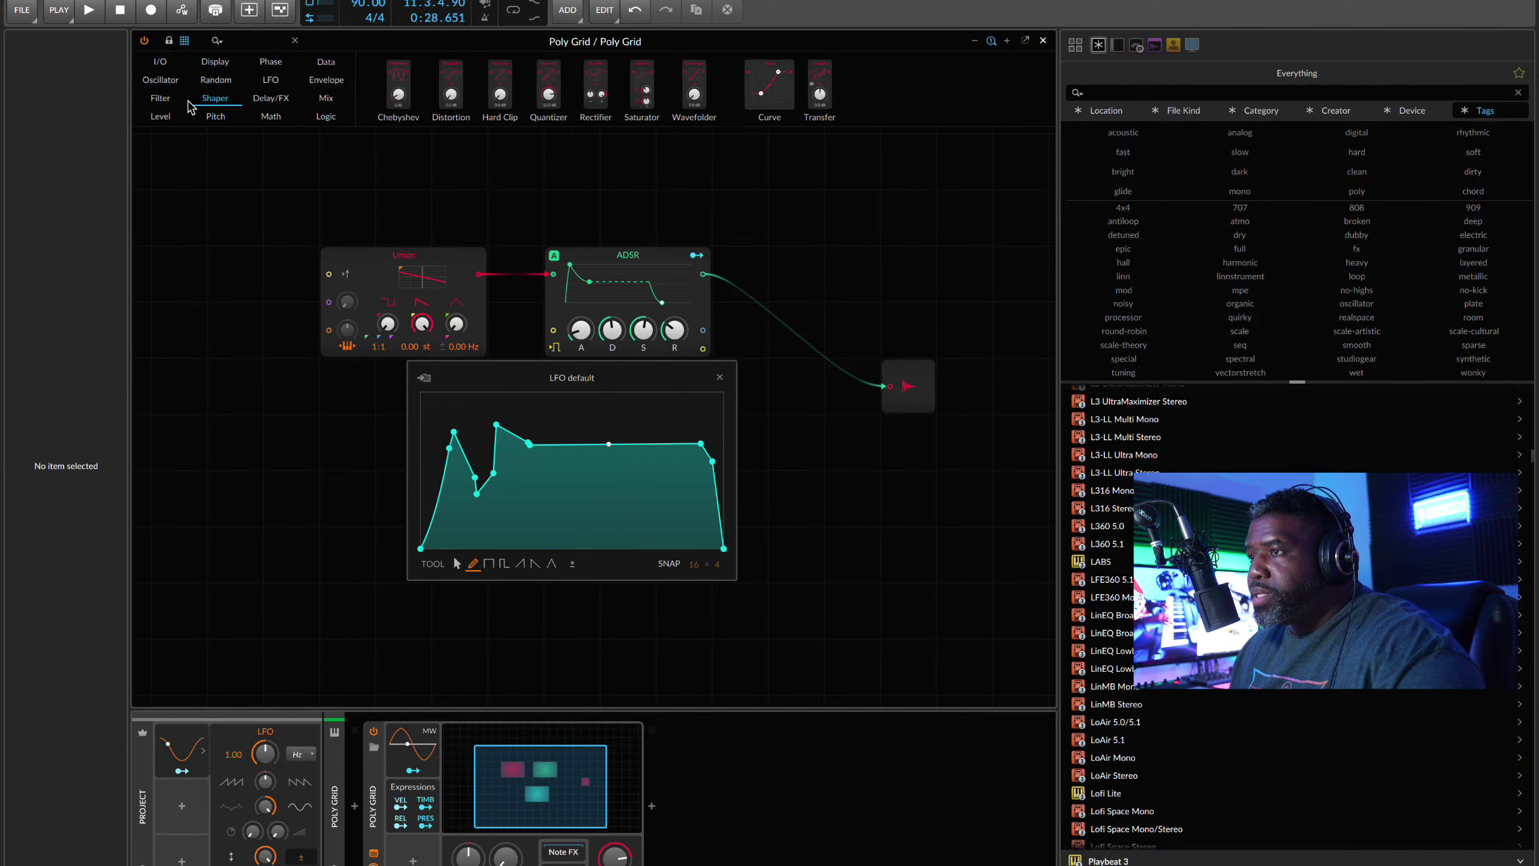
click(325, 117)
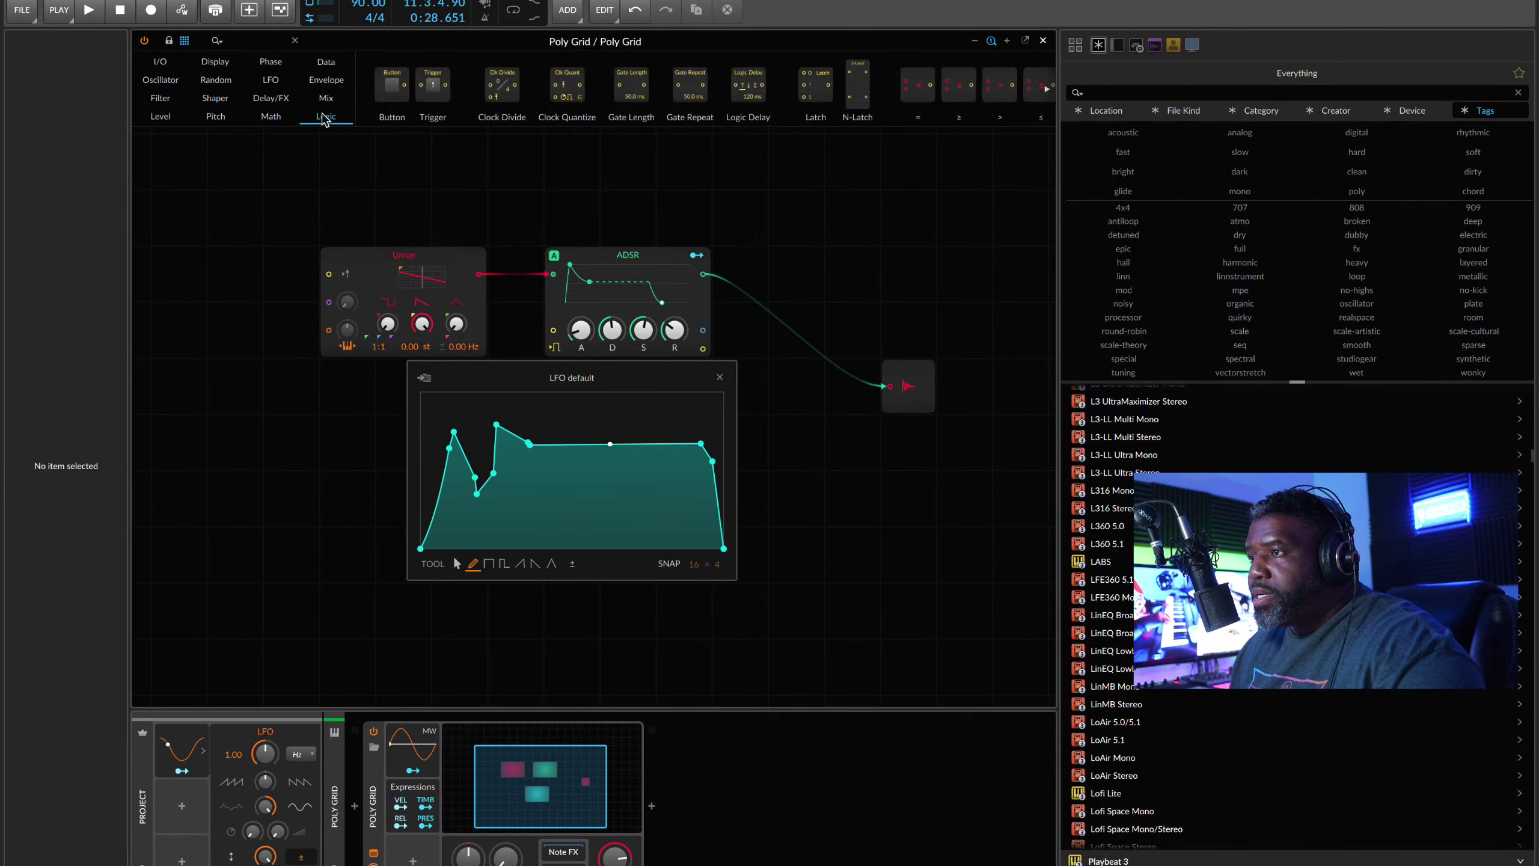
click(325, 99)
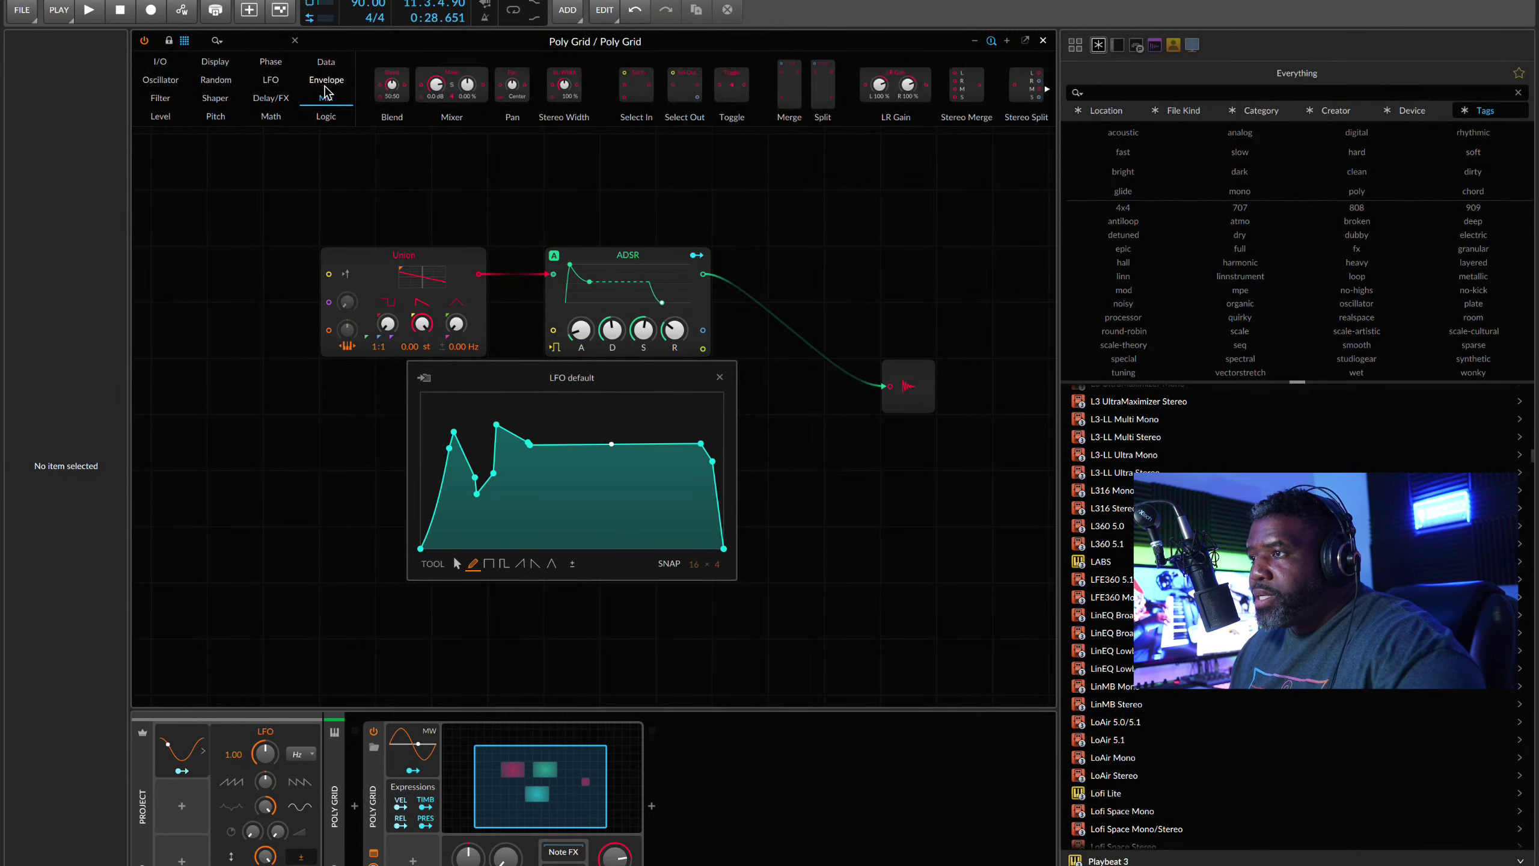
click(326, 86)
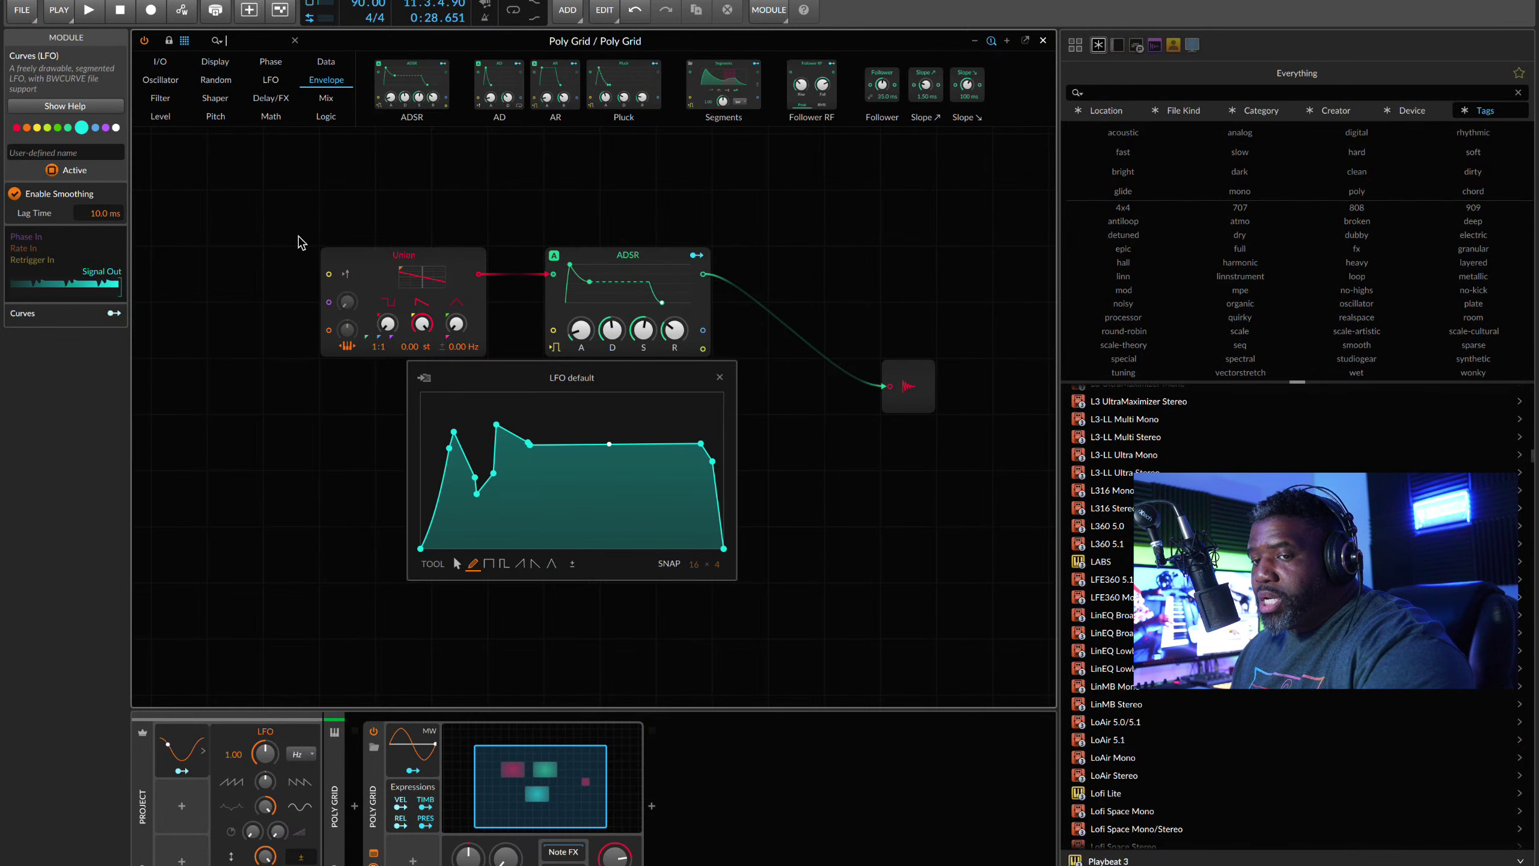
click(425, 377)
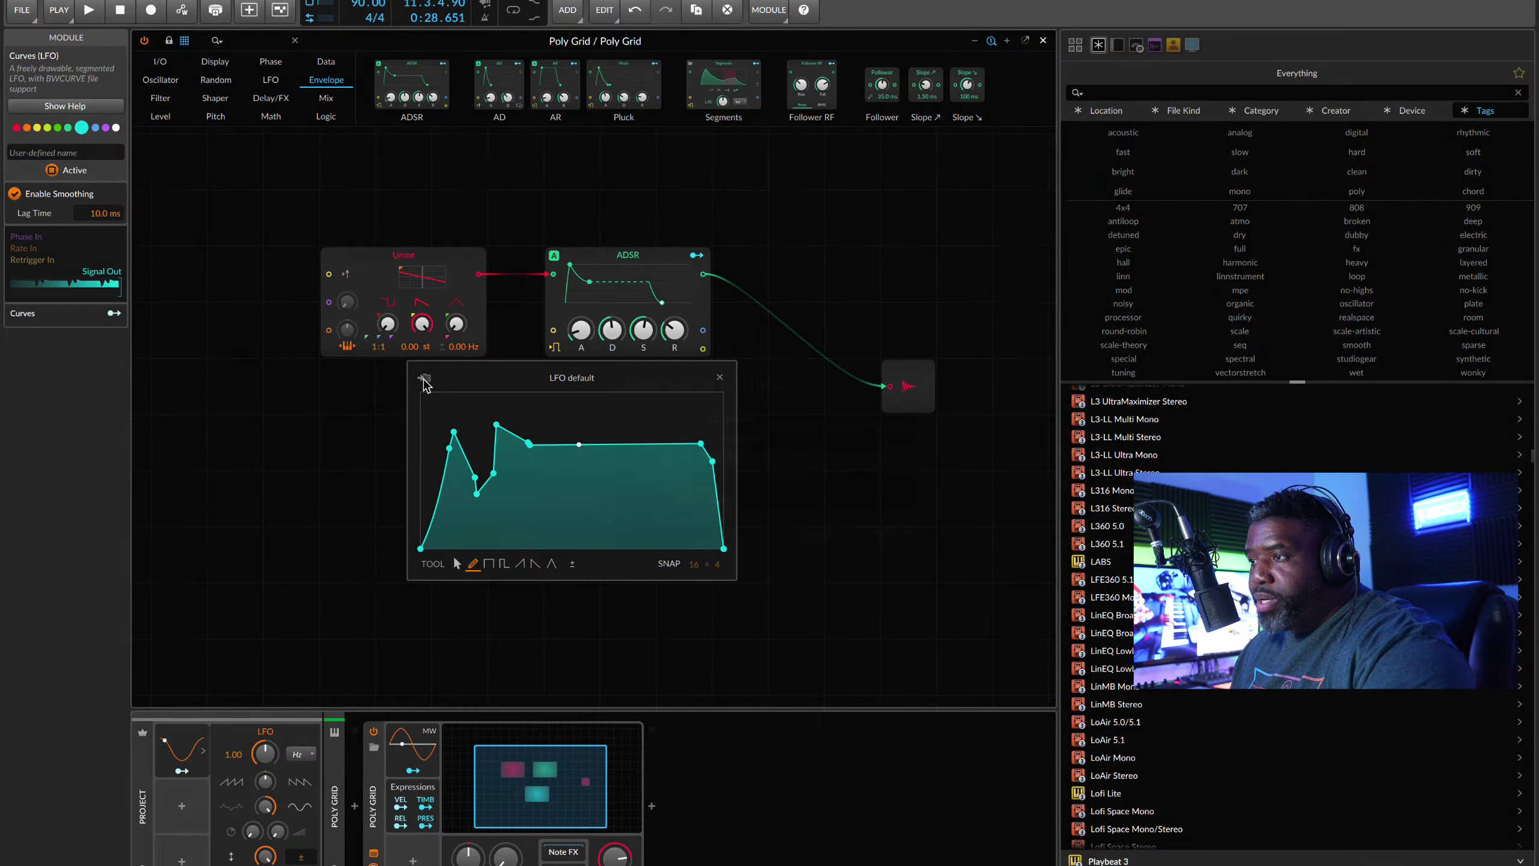
click(825, 536)
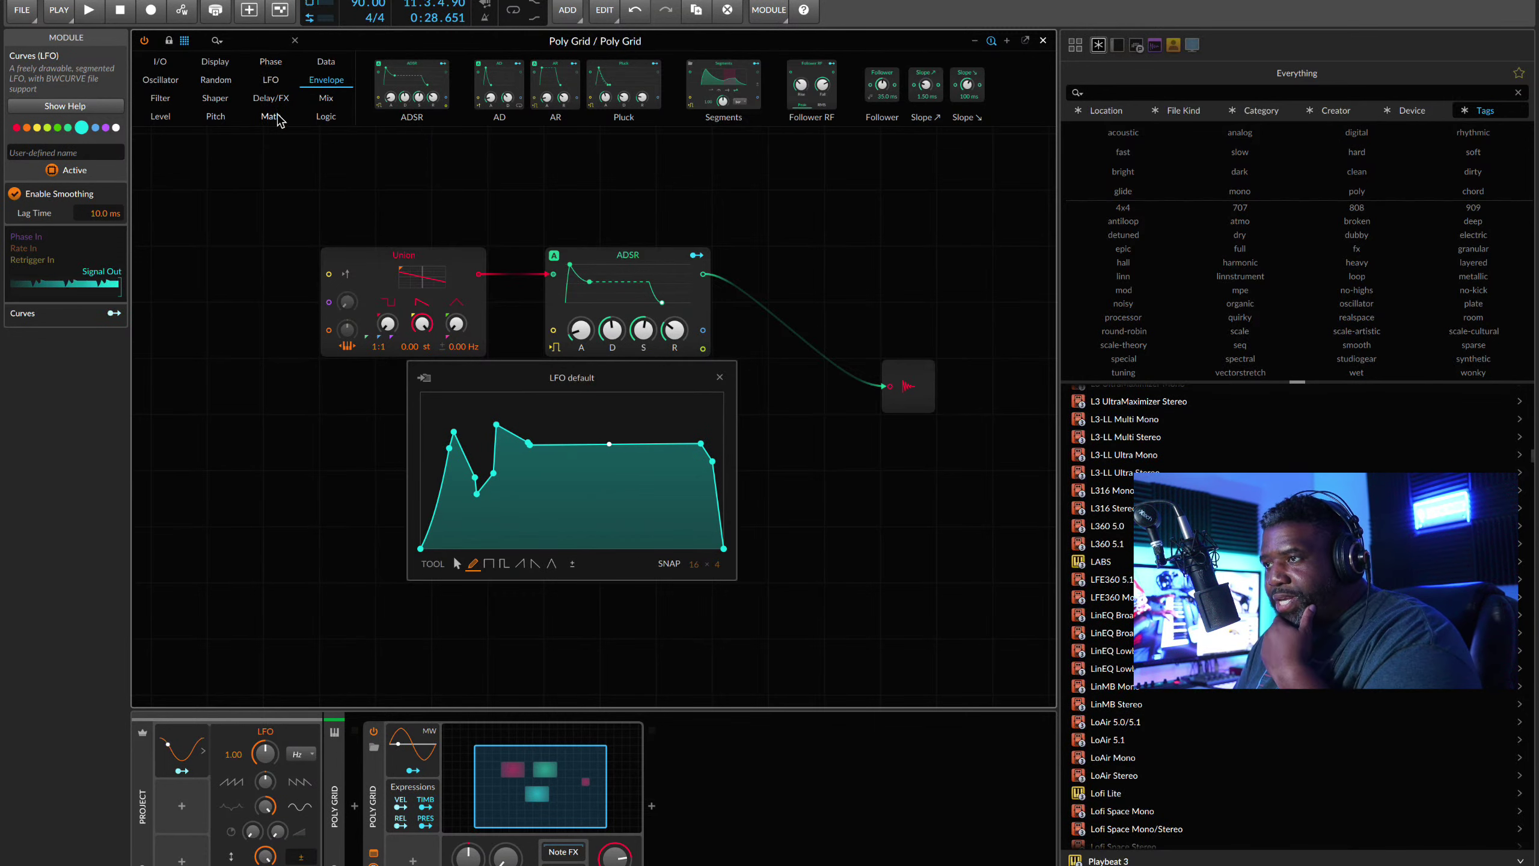
Step: Close the Poly Grid patch editor, switch to the mixer view and select Scene 1
click(1043, 41)
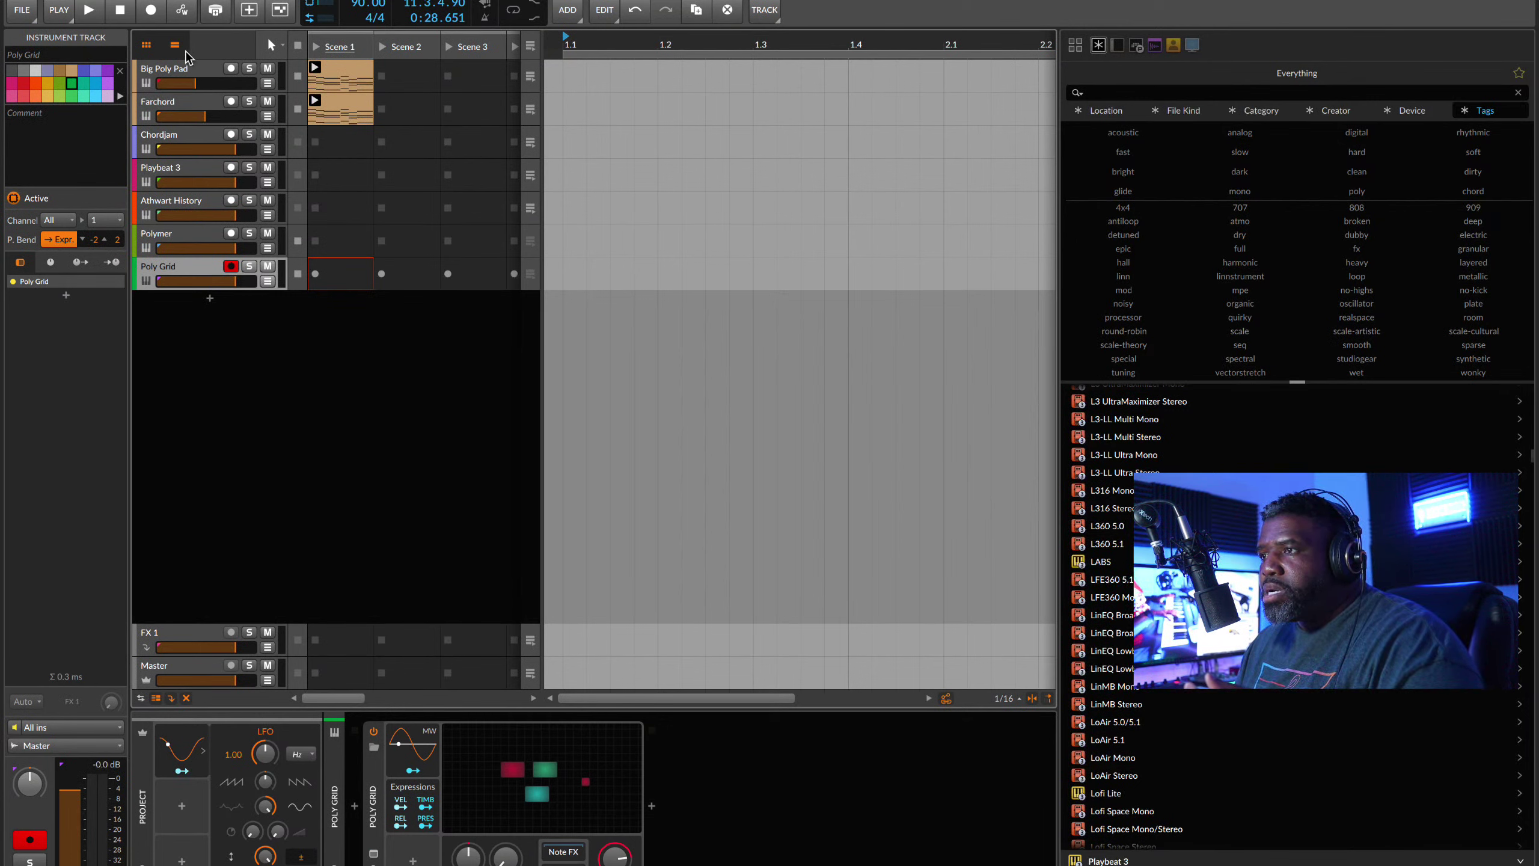
key(alt+2)
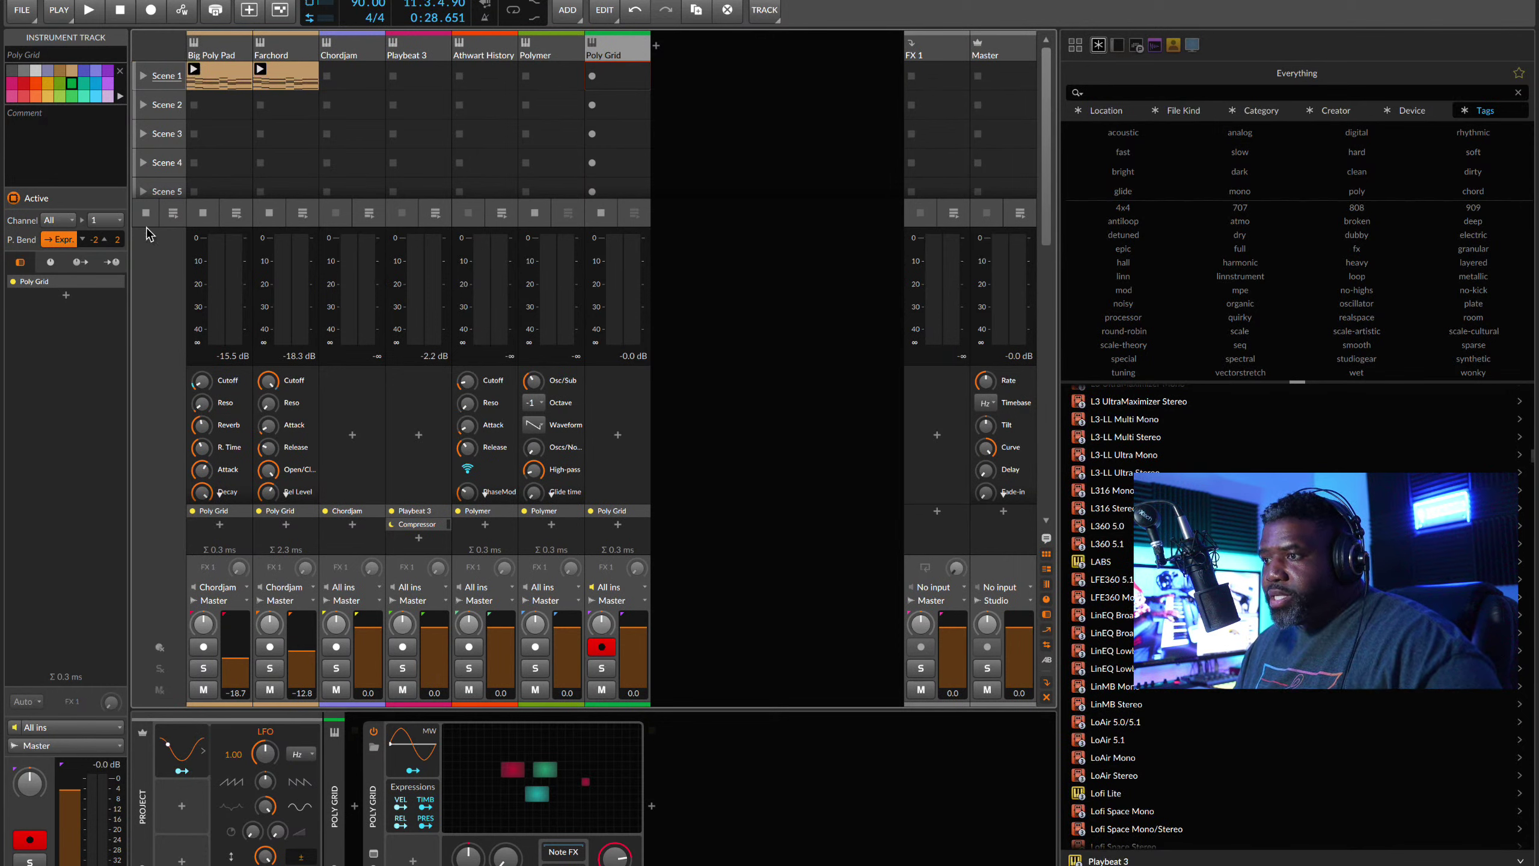
click(84, 634)
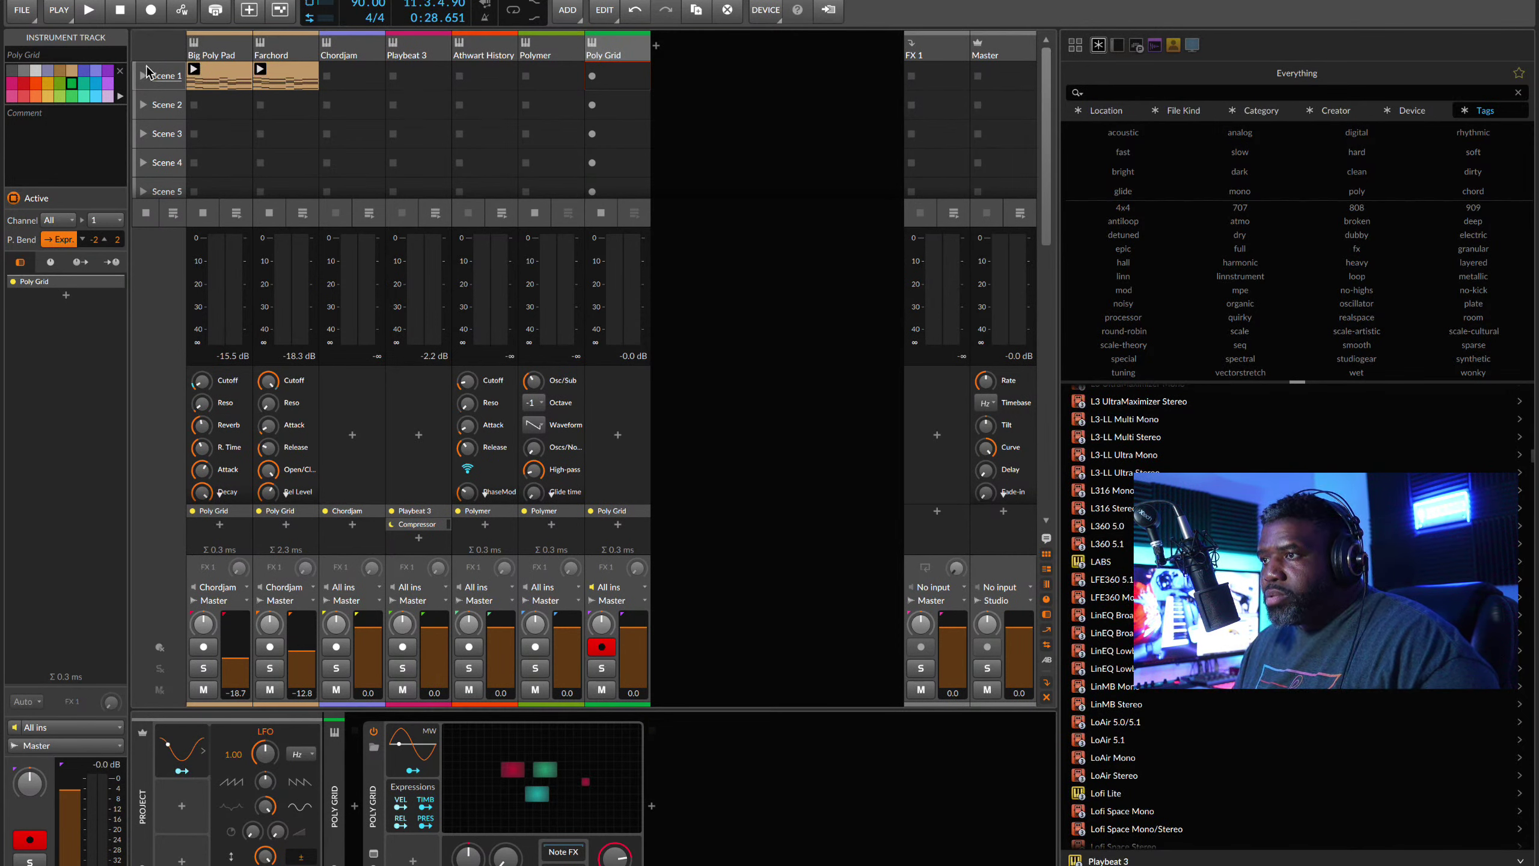
click(168, 74)
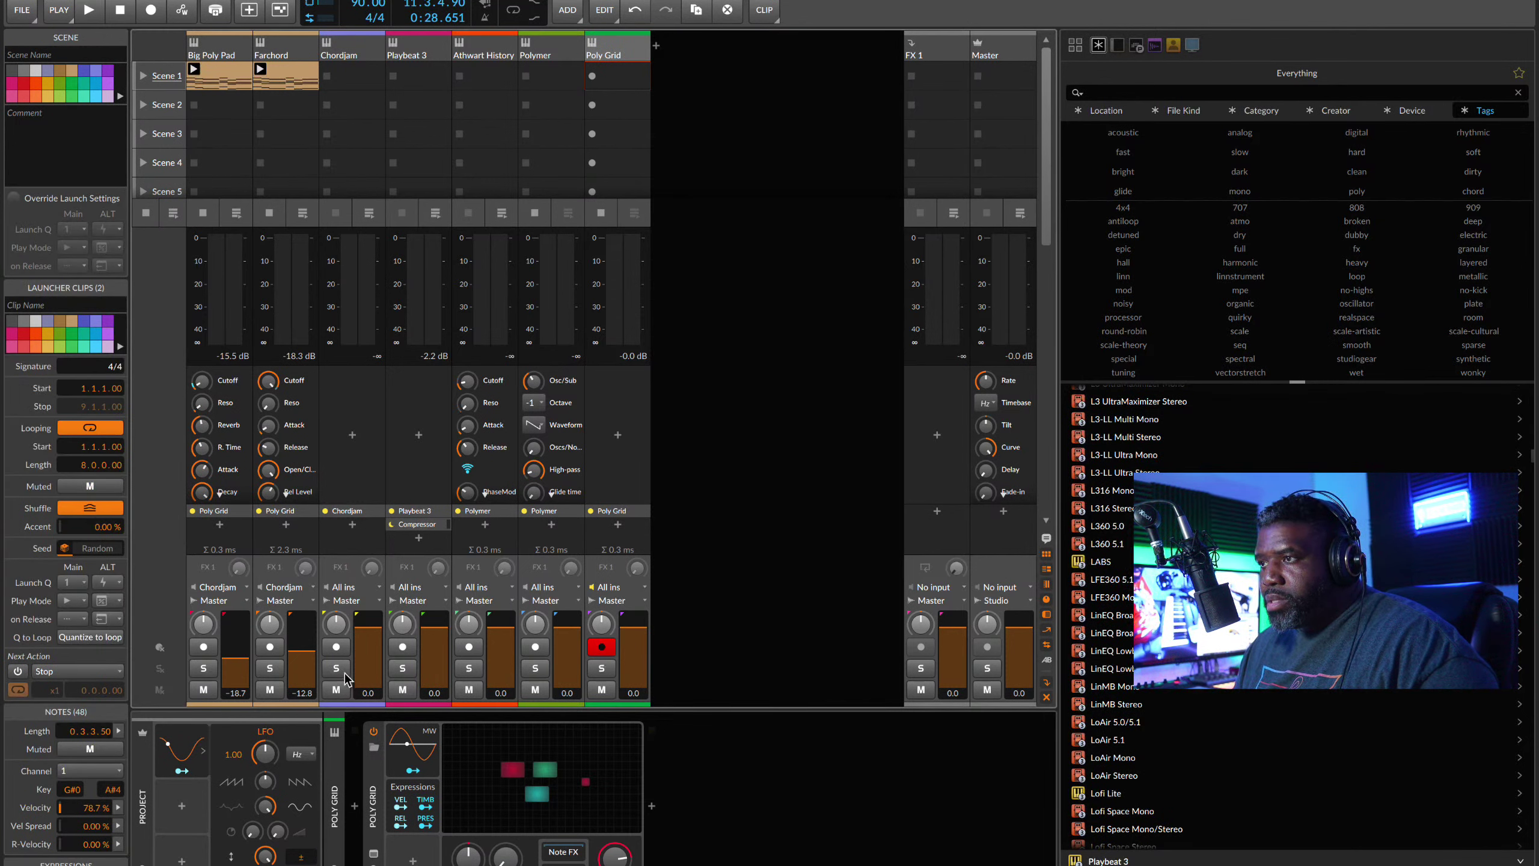
Step: Play the project briefly to check the track levels in the mixer, and stop playback
scroll(343, 195, down, 4)
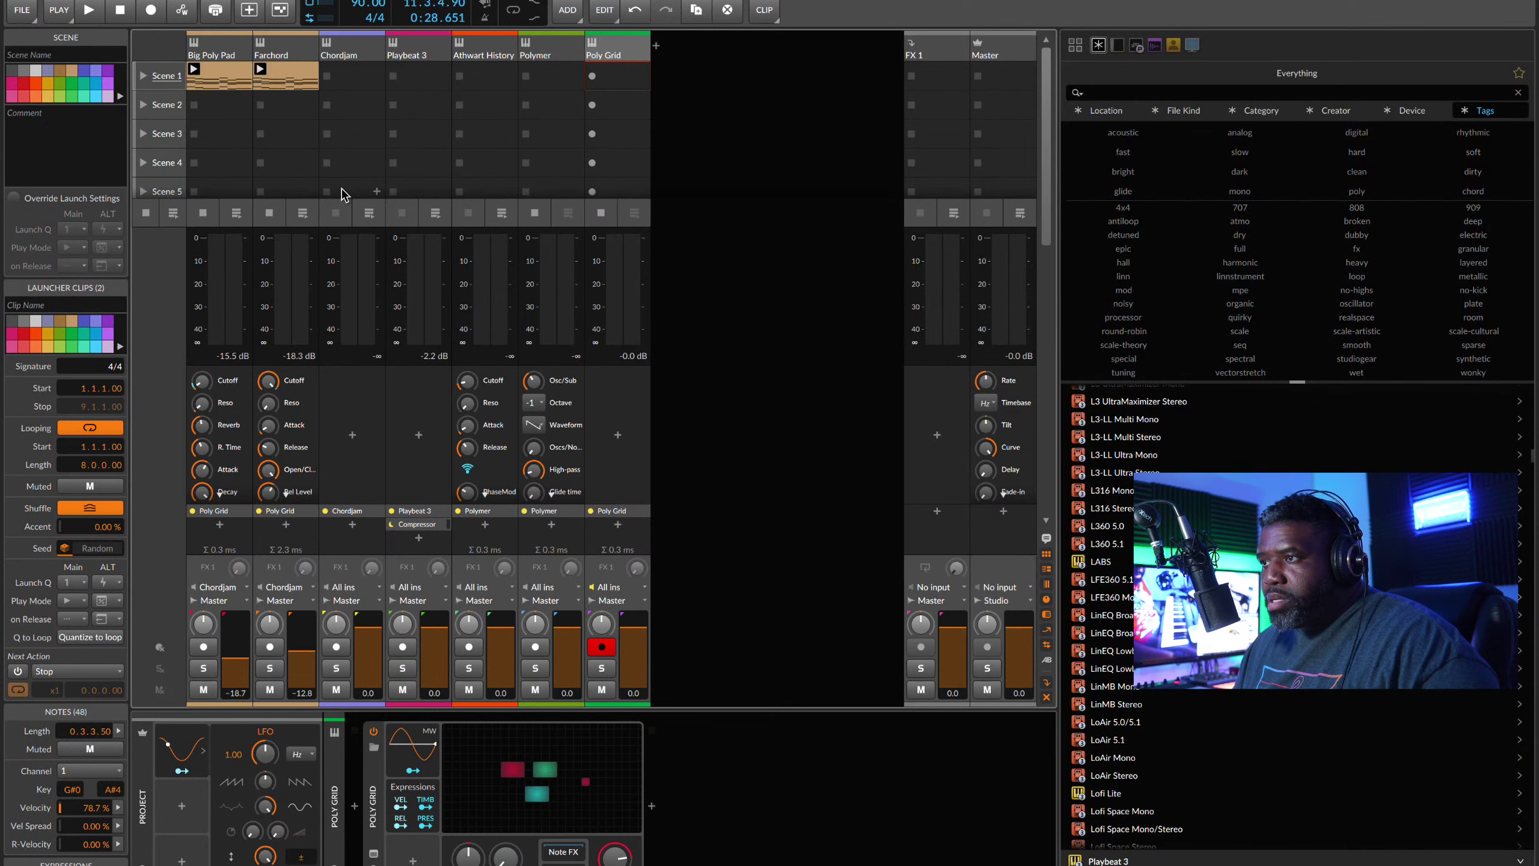
scroll(344, 195, up, 4)
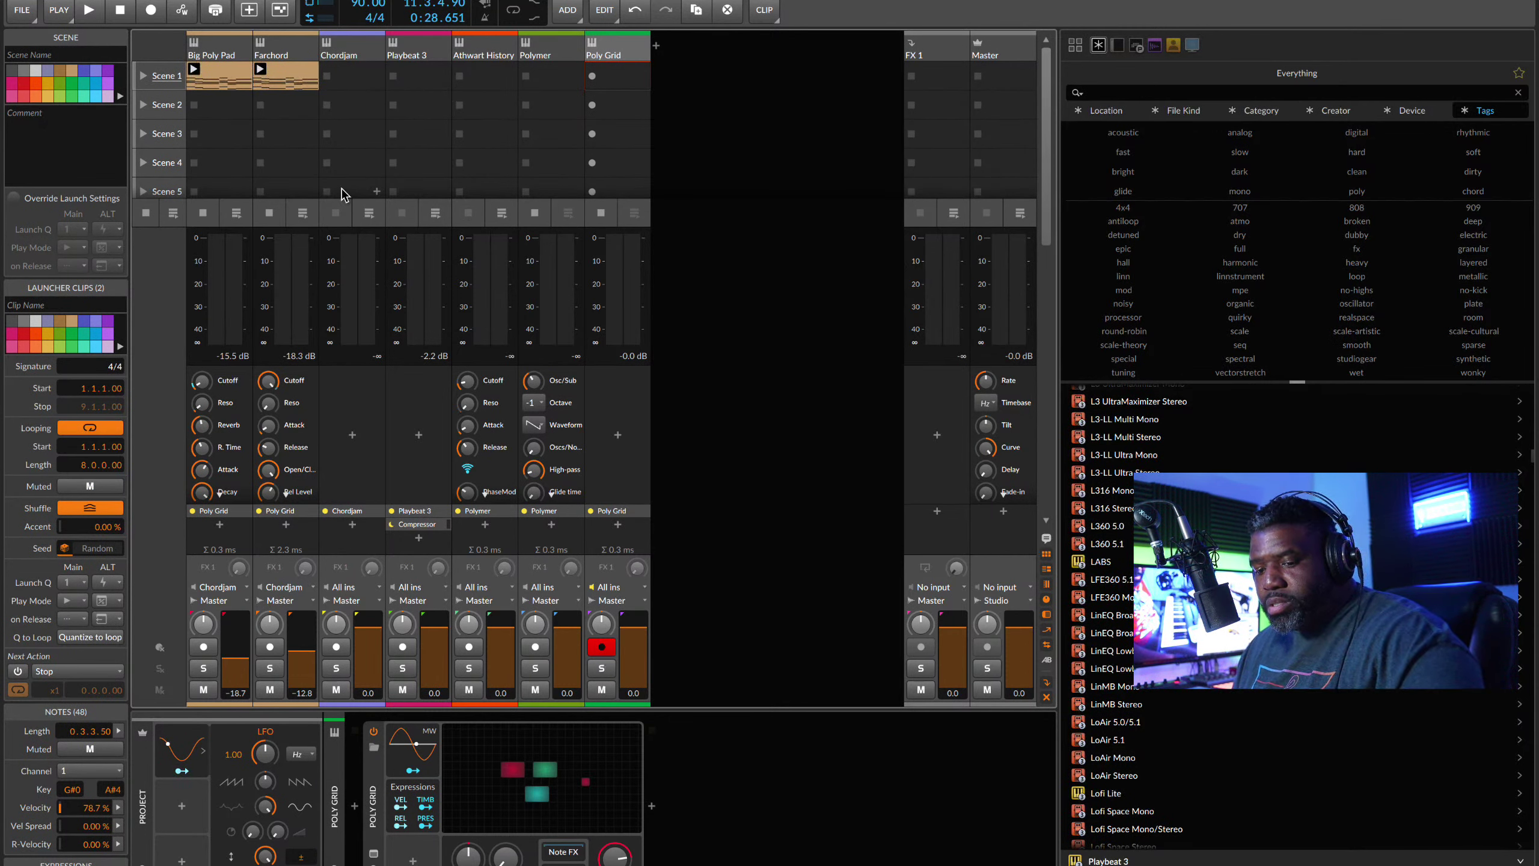
key(space)
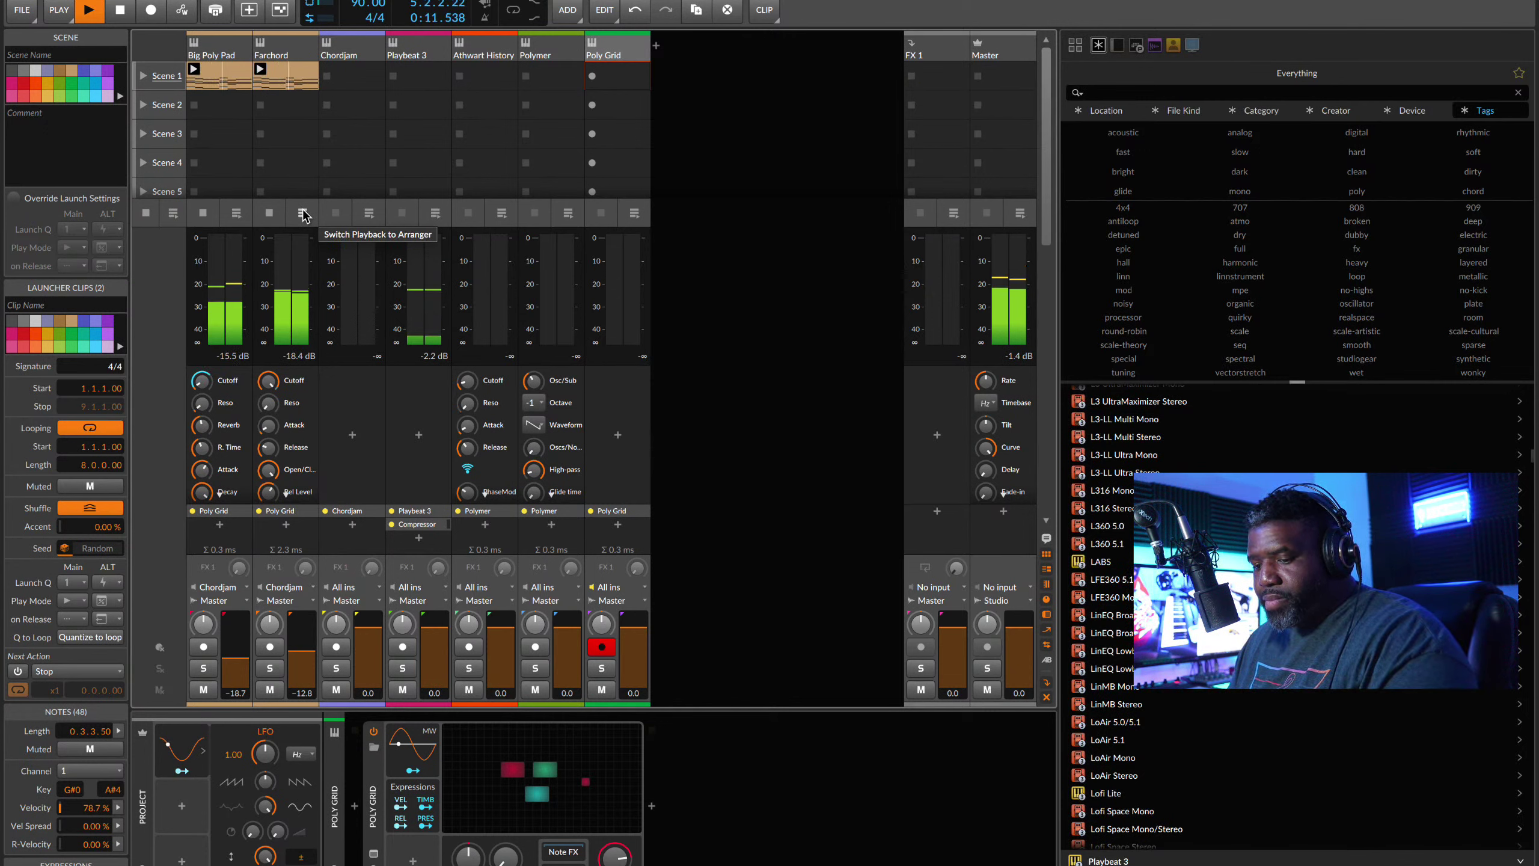
key(space)
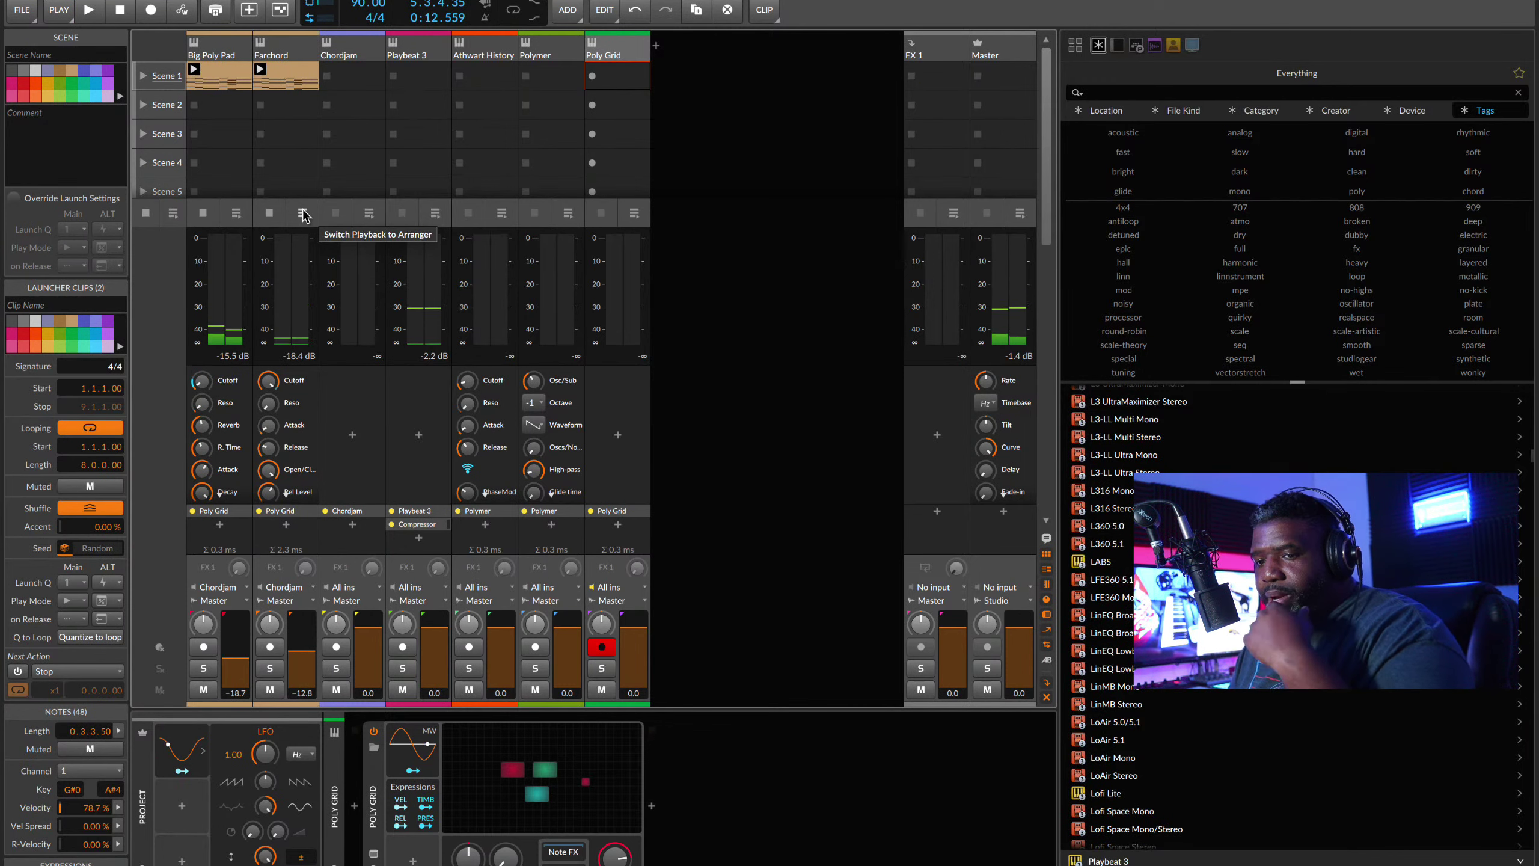